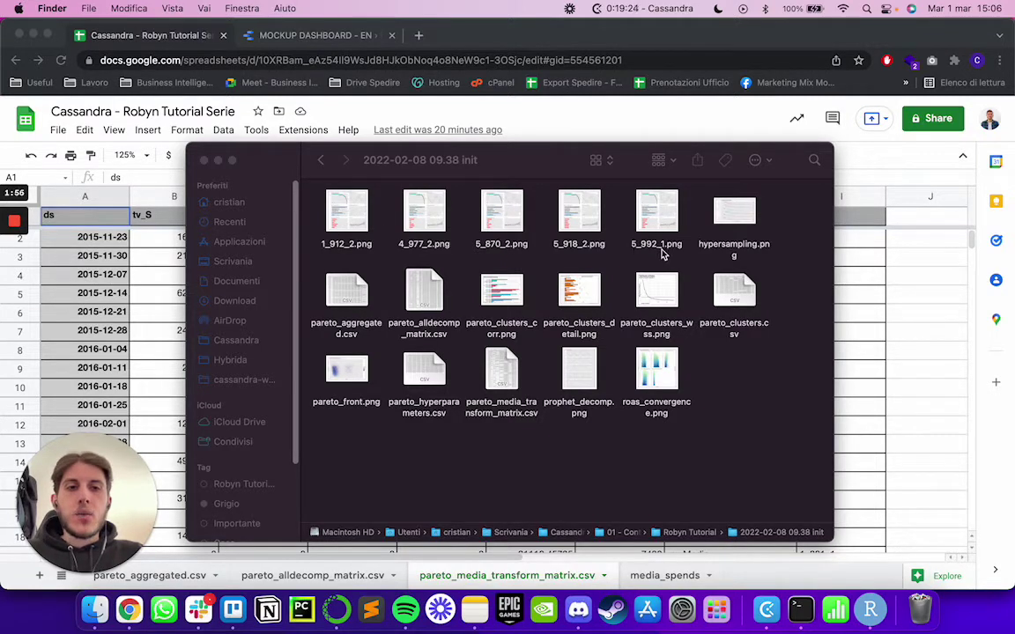
Step: Open prophet_decomp.png from the 2022-02-08 09.38 init folder, widen its window across the screen and enlarge the charts
click(581, 375)
double_click(581, 375)
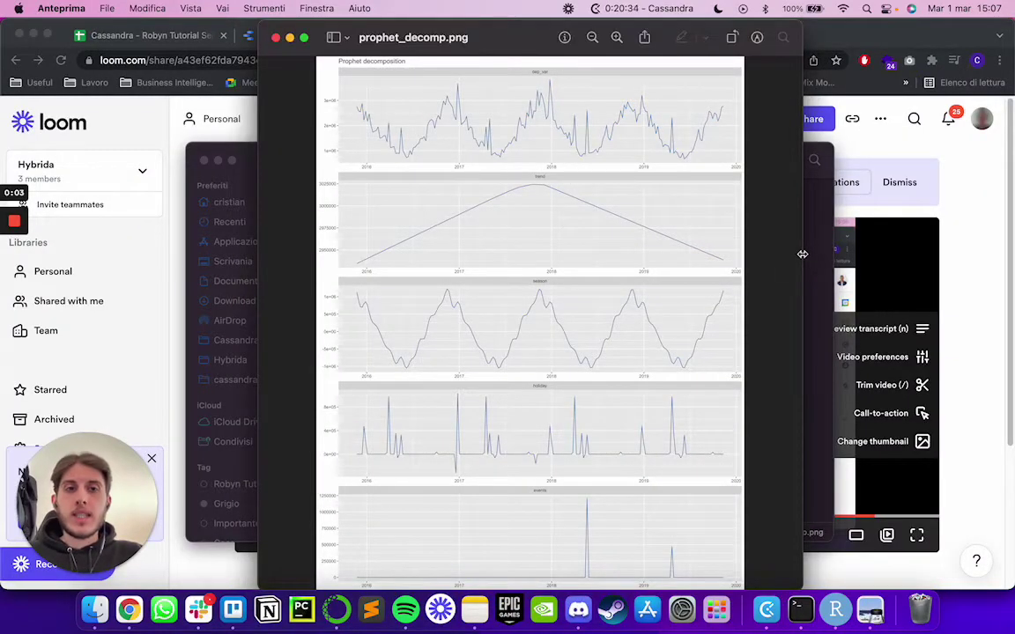
drag(803, 258, 988, 258)
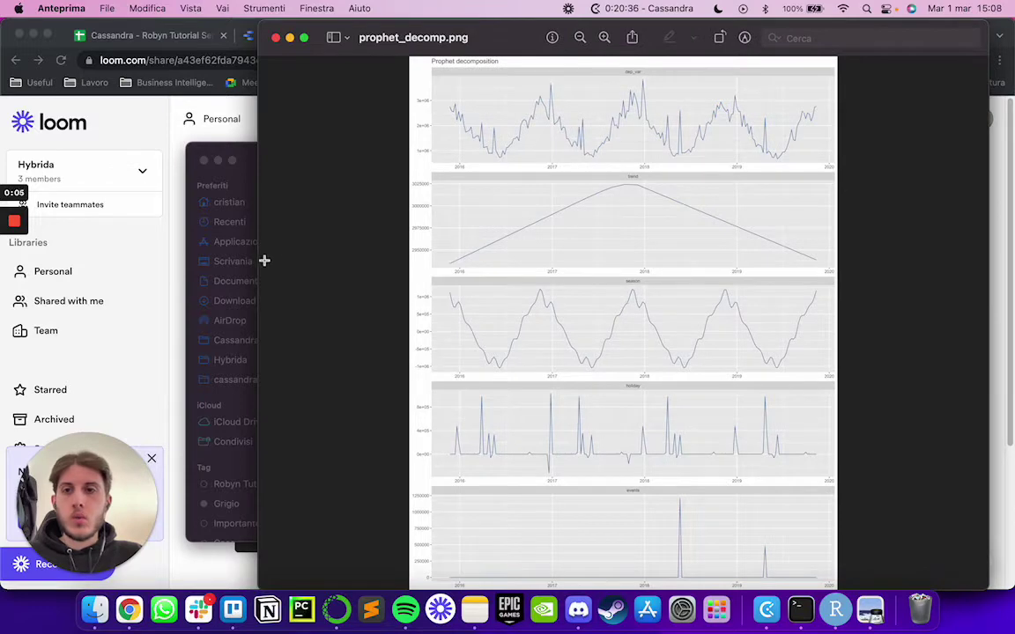
drag(257, 259, 13, 282)
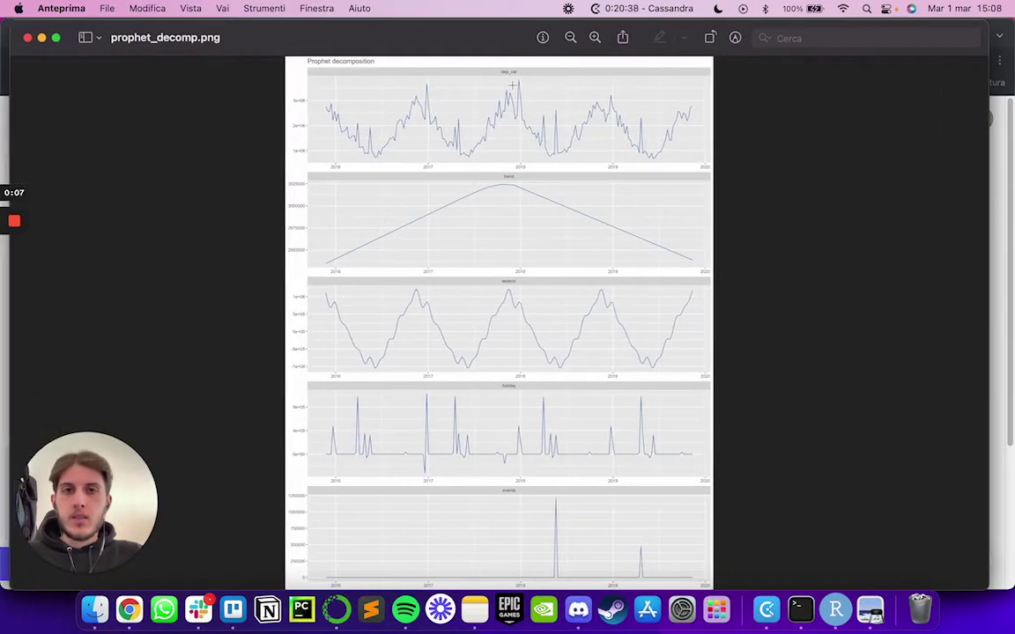
scroll(507, 99, up, 3)
scroll(507, 98, up, 5)
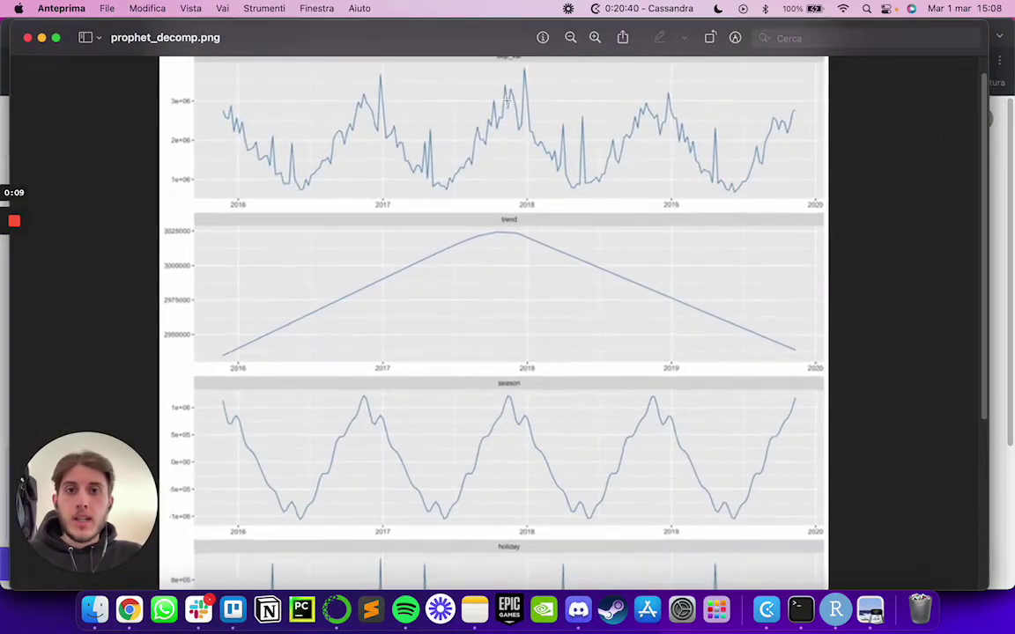
scroll(482, 128, down, 1)
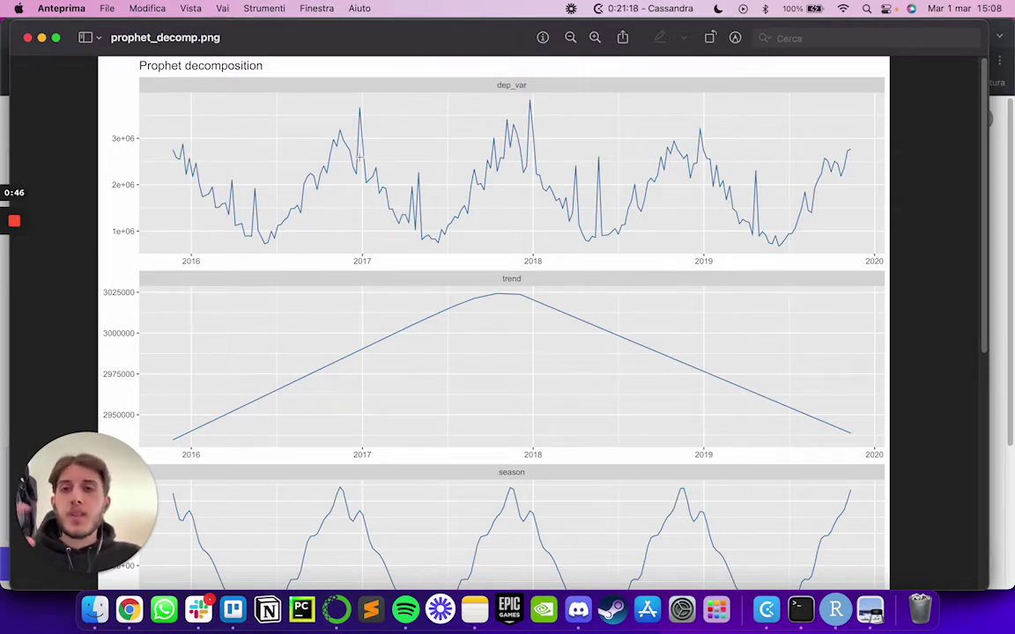
Step: Examine the dep_var, trend and season charts of the Prophet decomposition and compare their curves over the years
scroll(359, 157, down, 1)
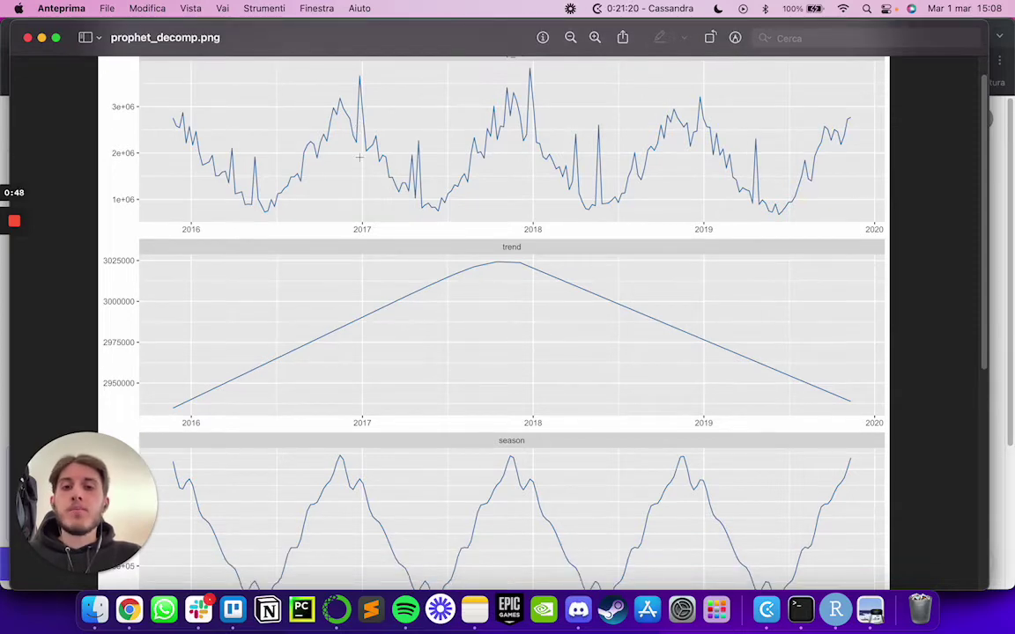
scroll(359, 157, up, 1)
scroll(359, 157, down, 4)
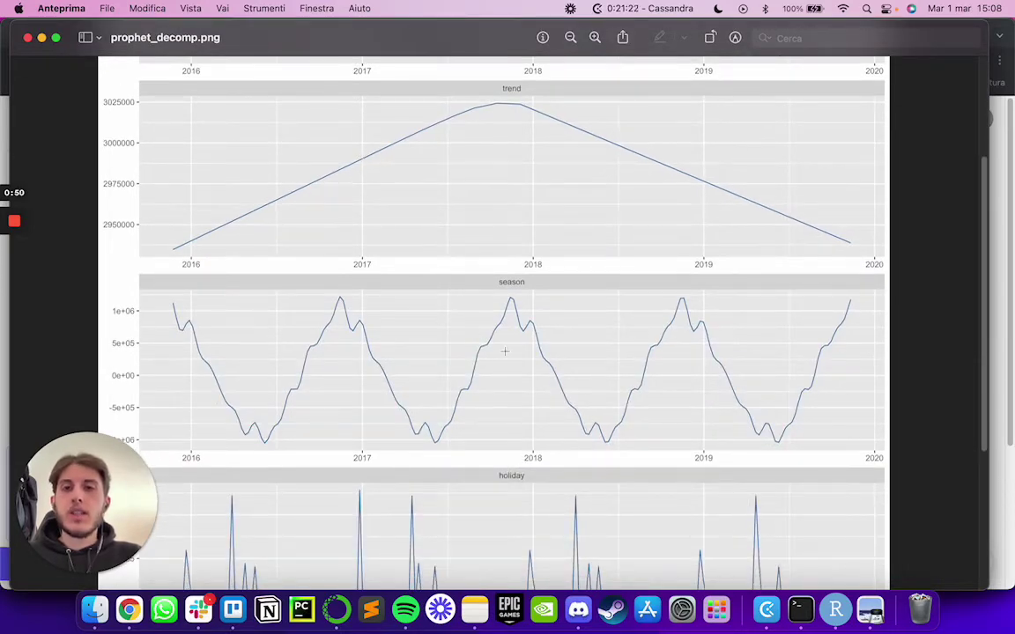
scroll(504, 352, up, 3)
scroll(504, 352, up, 1)
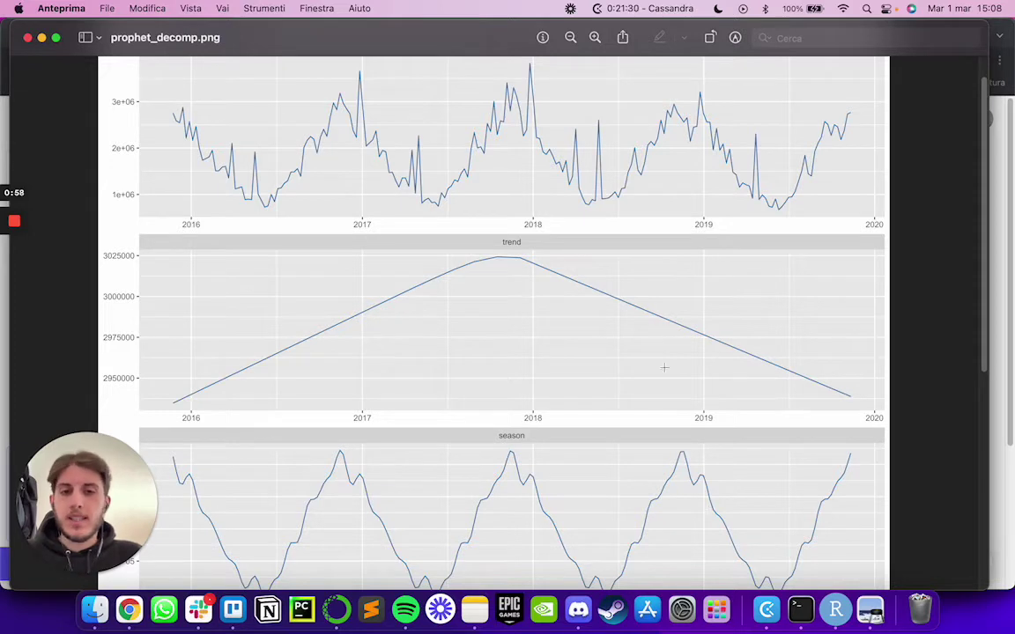
scroll(658, 334, up, 1)
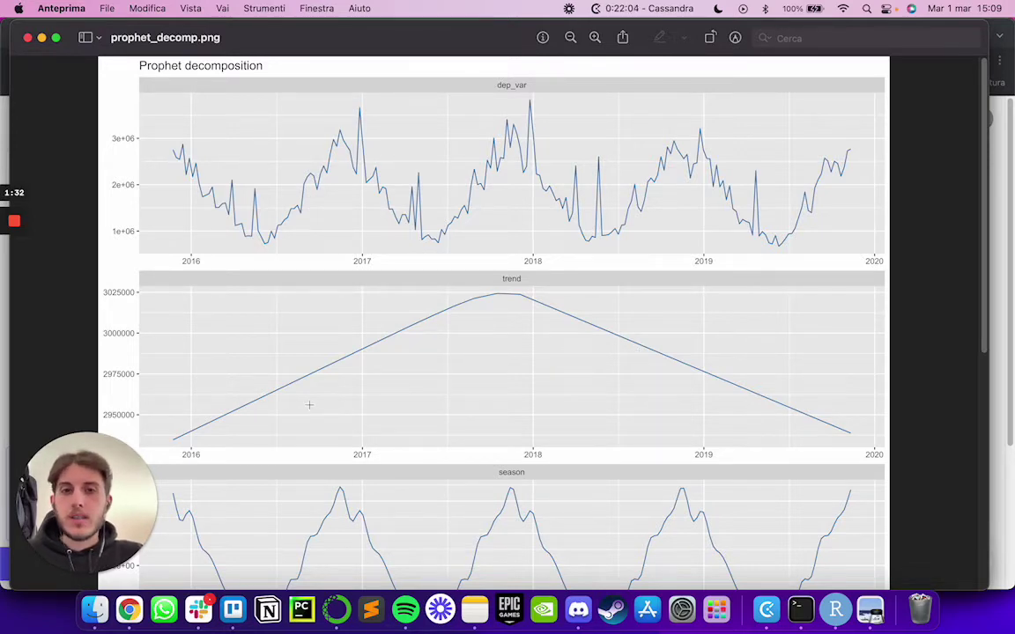
scroll(310, 404, down, 5)
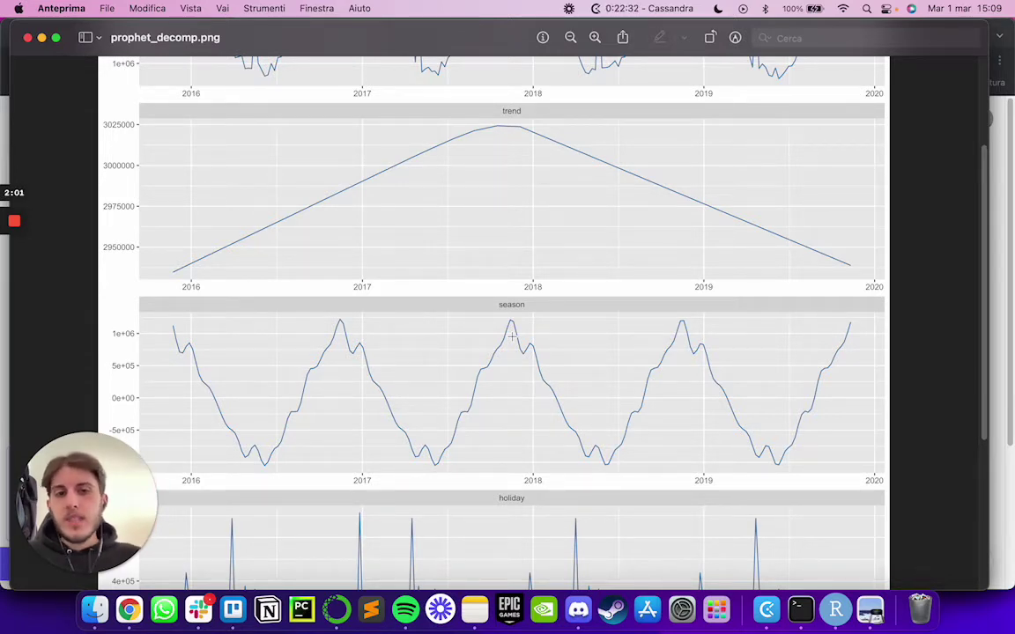
scroll(511, 337, up, 5)
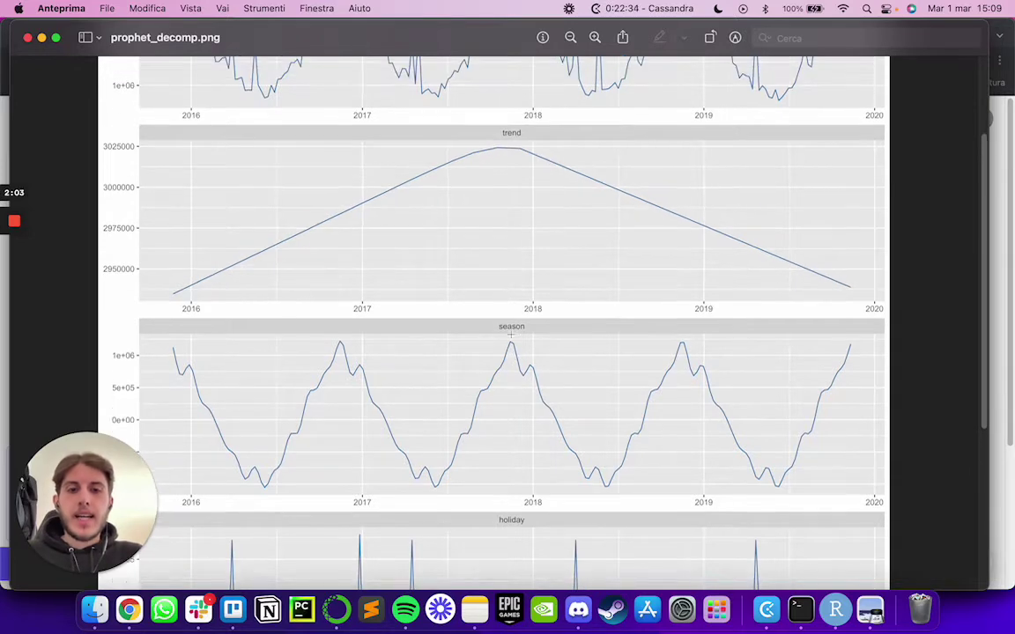
scroll(476, 385, down, 2)
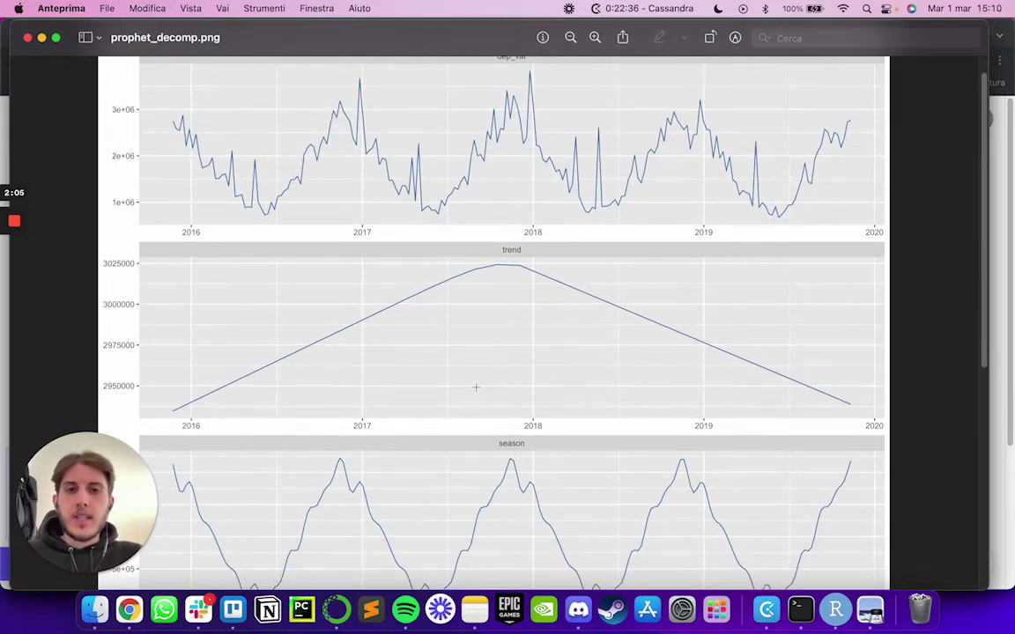
scroll(476, 385, up, 2)
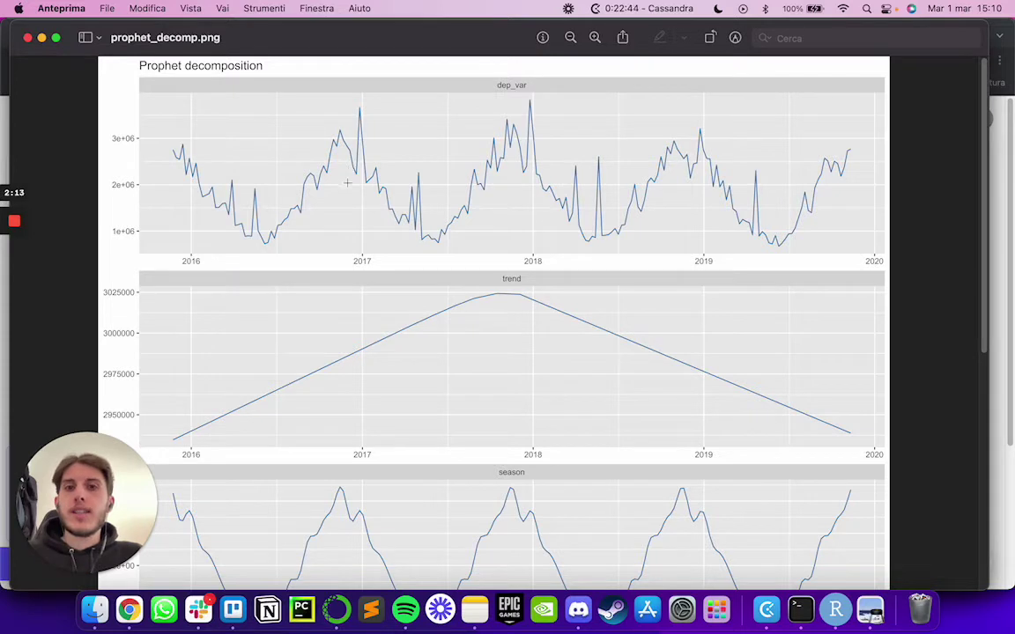
scroll(358, 195, down, 3)
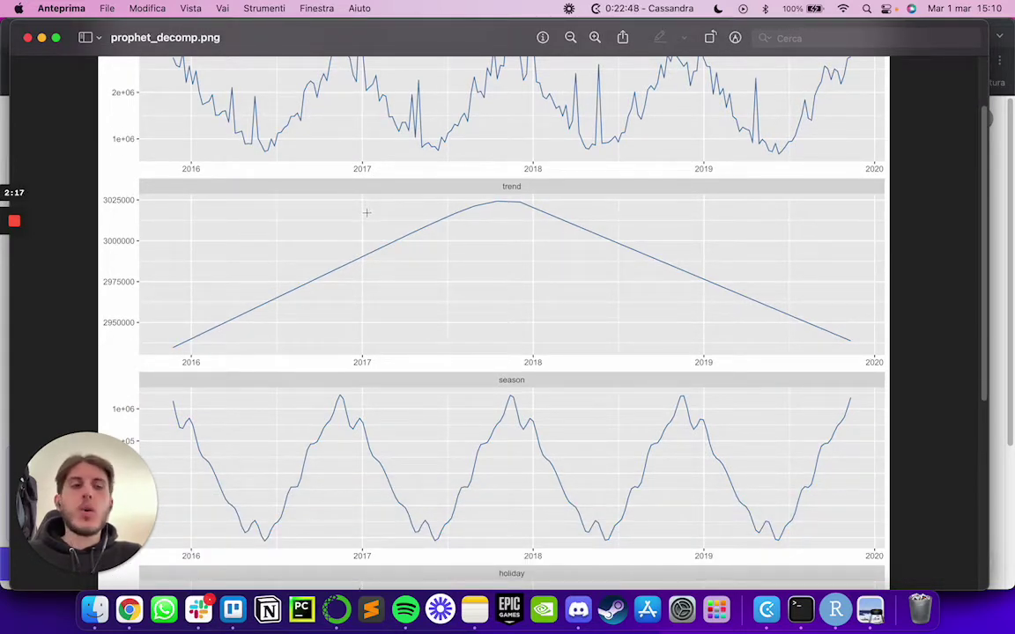
Step: Compare the peaks in the holiday chart with the matching spikes in the dep_var chart
scroll(369, 218, down, 7)
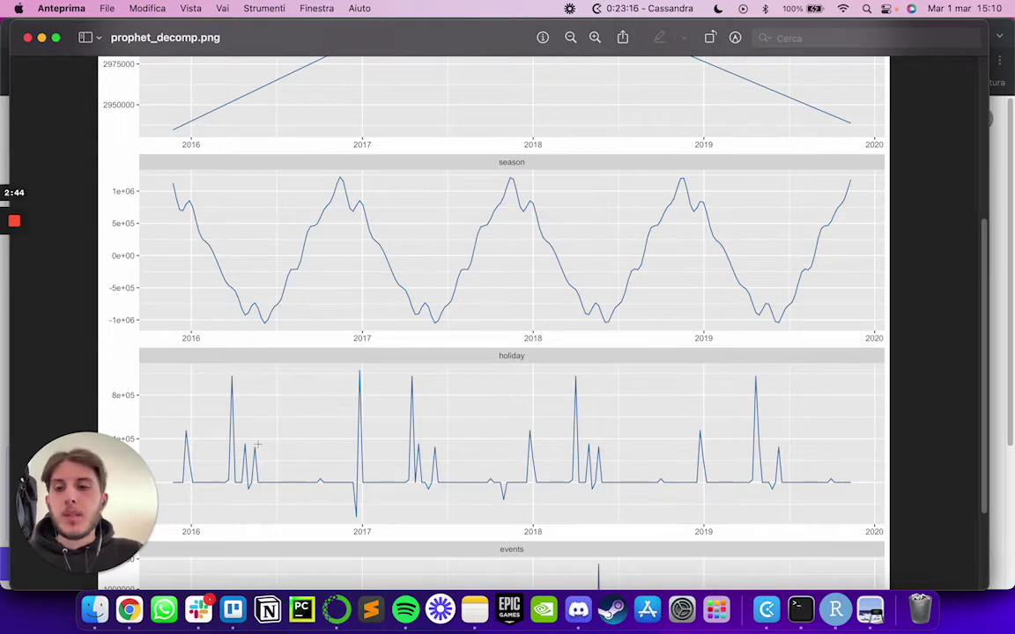
scroll(230, 375, up, 3)
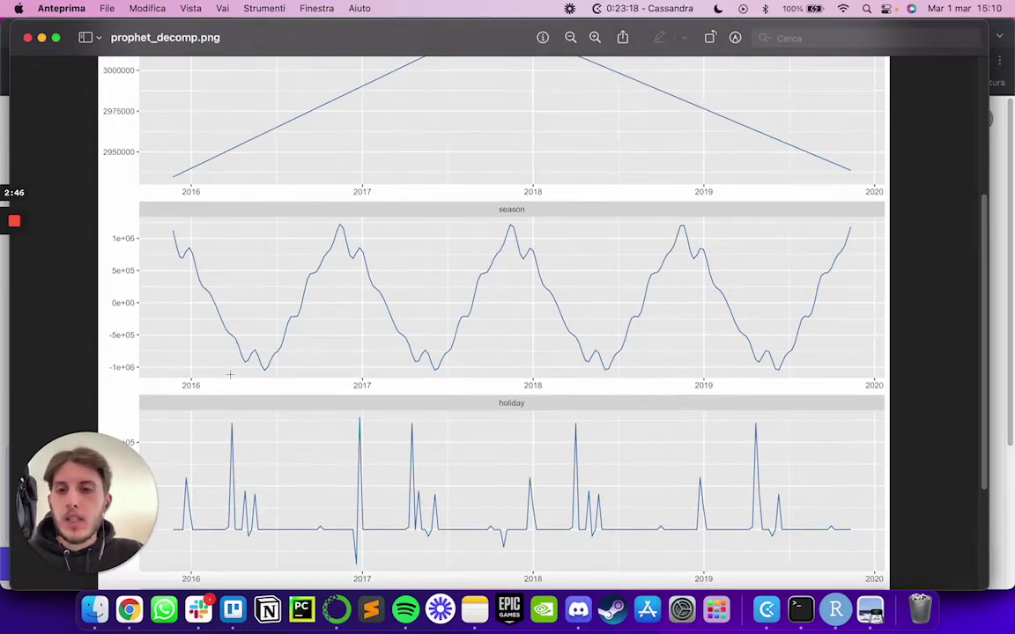
scroll(235, 395, up, 6)
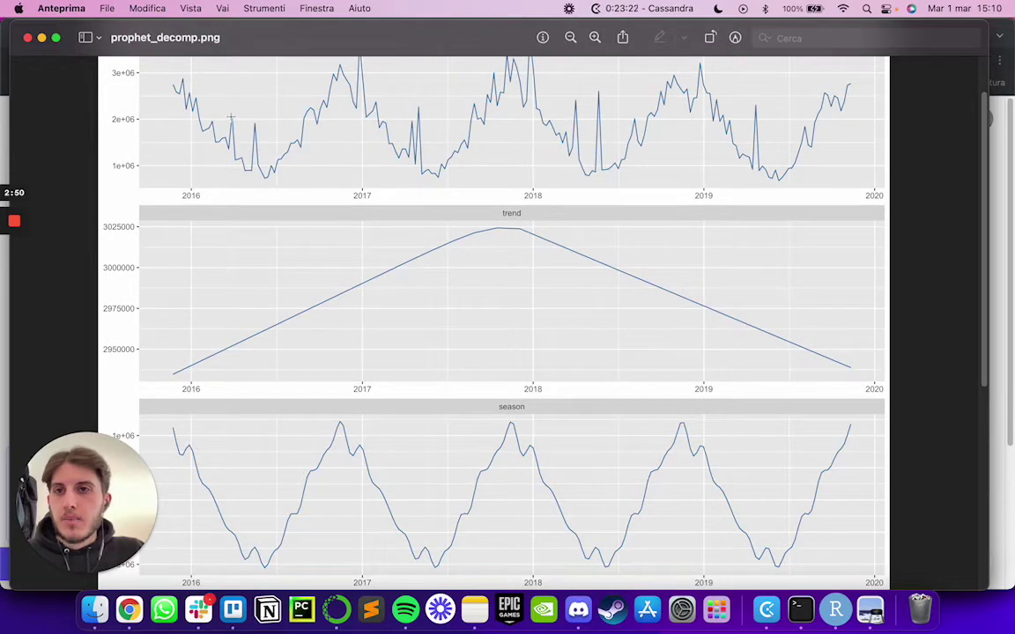
scroll(251, 344, down, 4)
scroll(260, 356, down, 6)
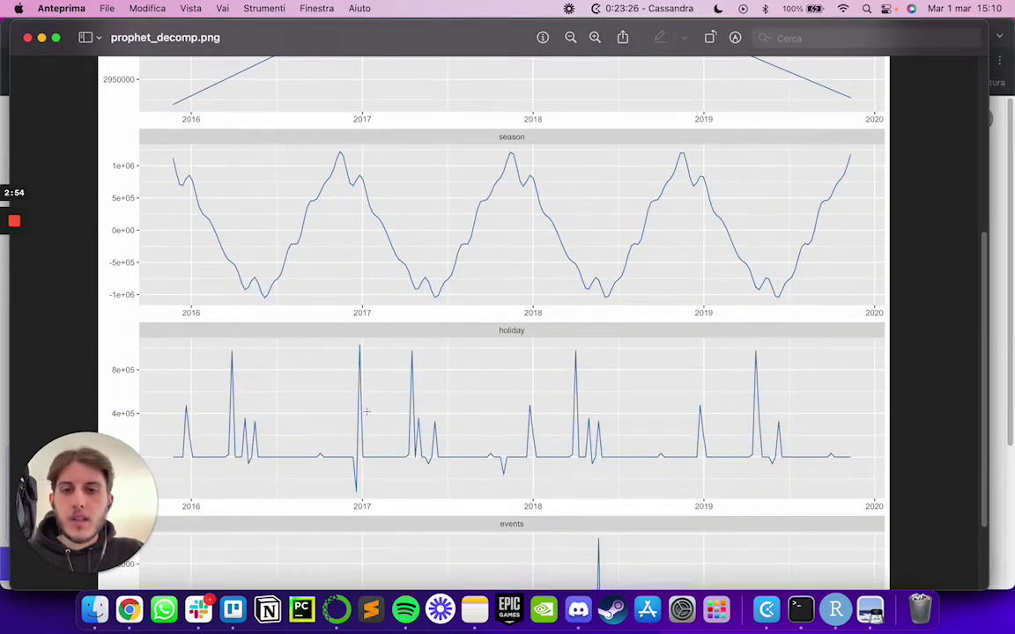
scroll(358, 359, up, 10)
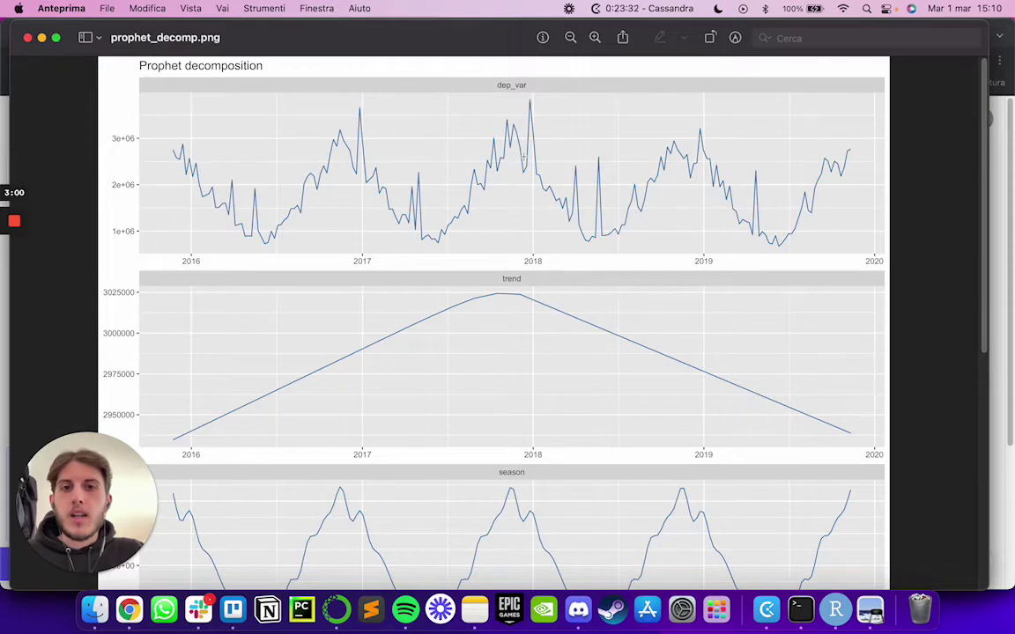
scroll(527, 300, down, 6)
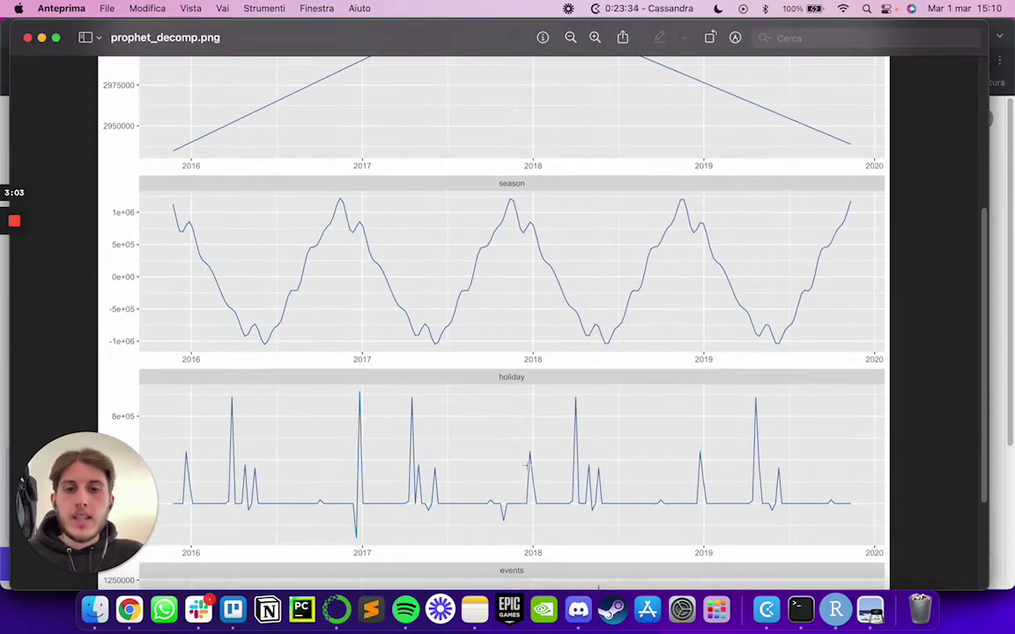
scroll(518, 352, up, 6)
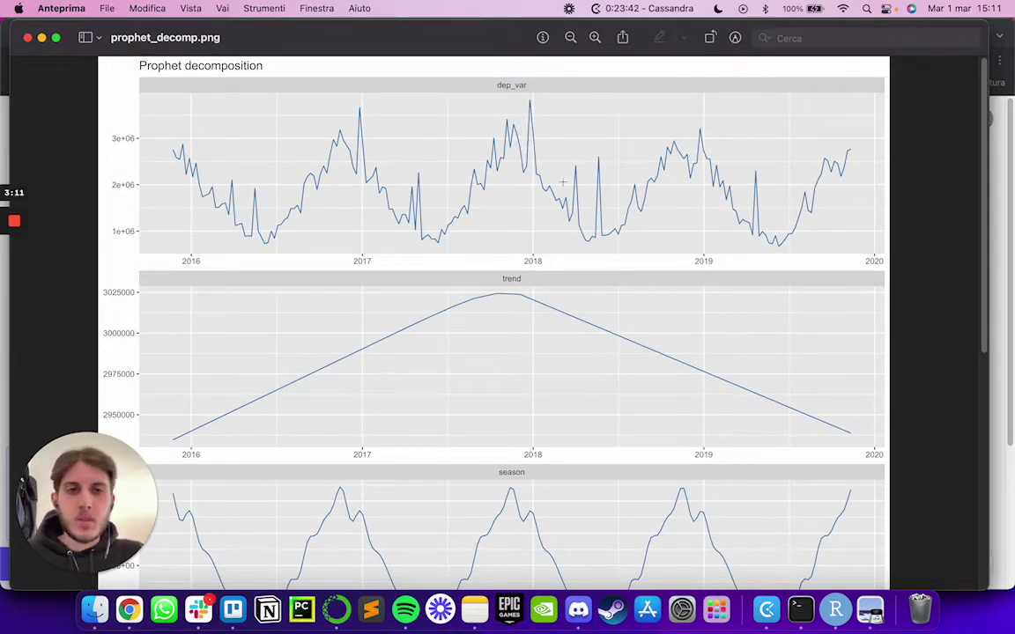
scroll(584, 190, down, 8)
scroll(584, 335, up, 8)
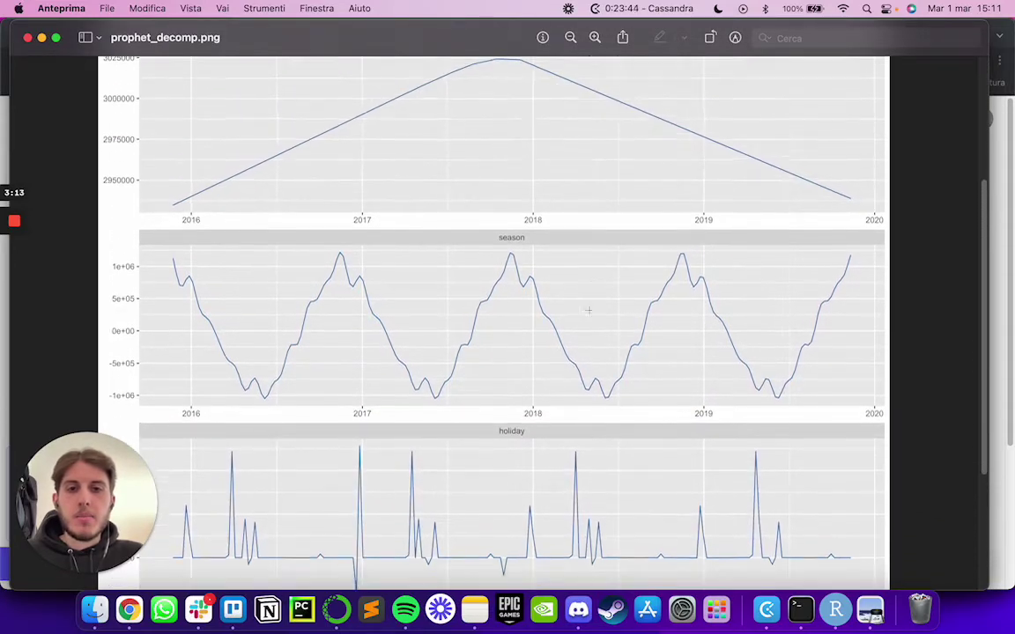
Step: Compare the peaks in the events chart with the dep_var spikes on the same dates
scroll(571, 255, down, 10)
scroll(563, 326, up, 1)
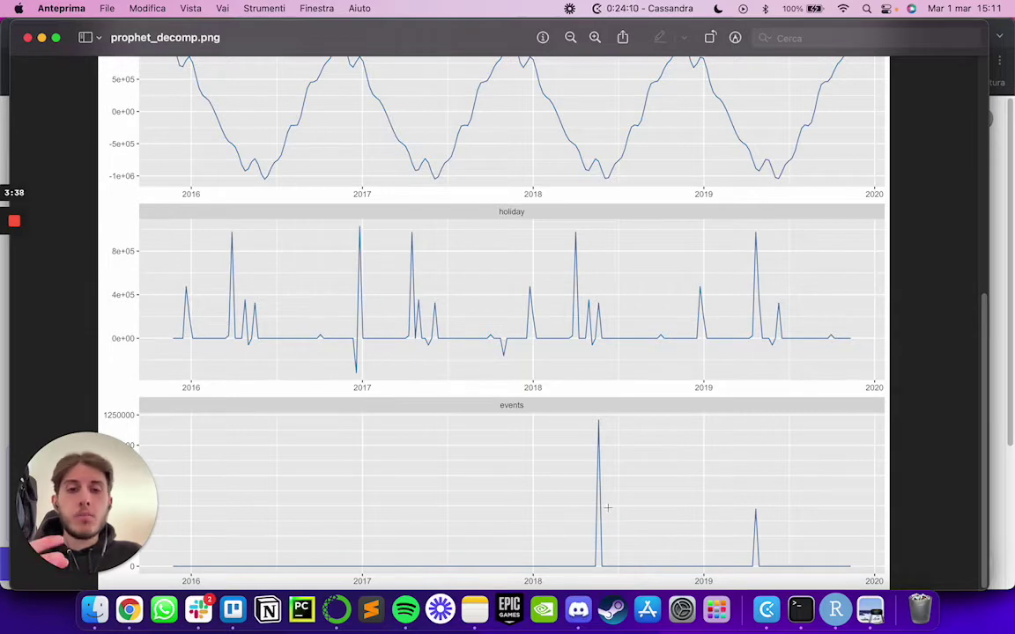
scroll(603, 490, up, 10)
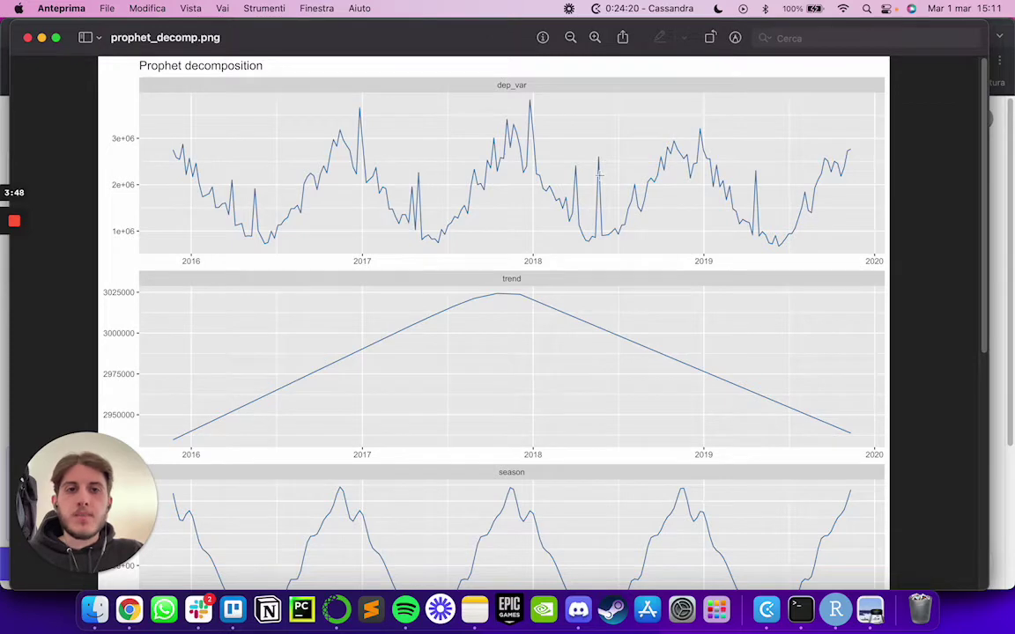
scroll(598, 177, down, 1)
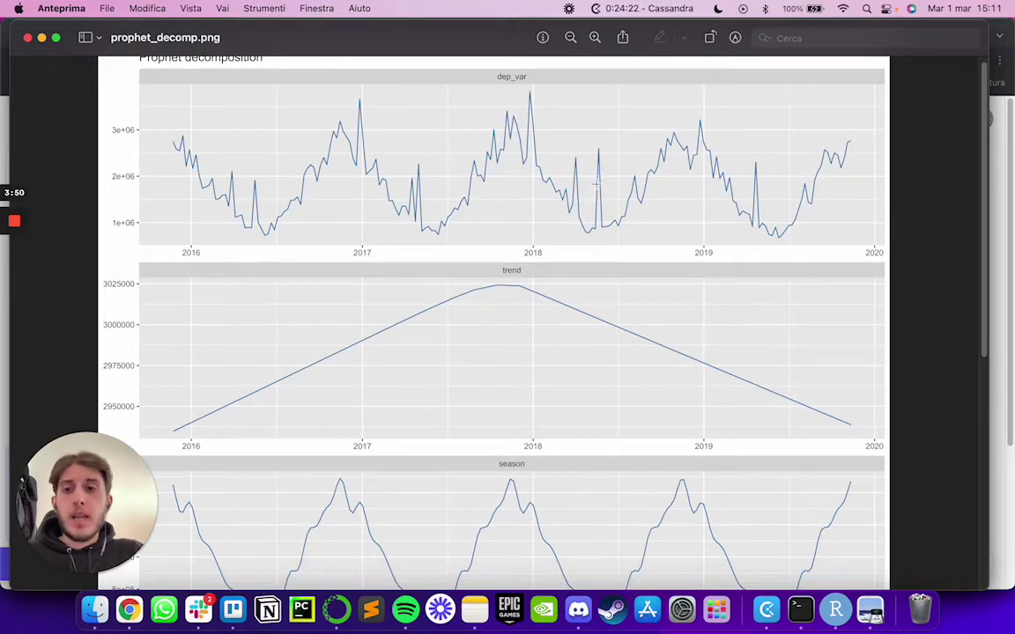
scroll(641, 283, down, 10)
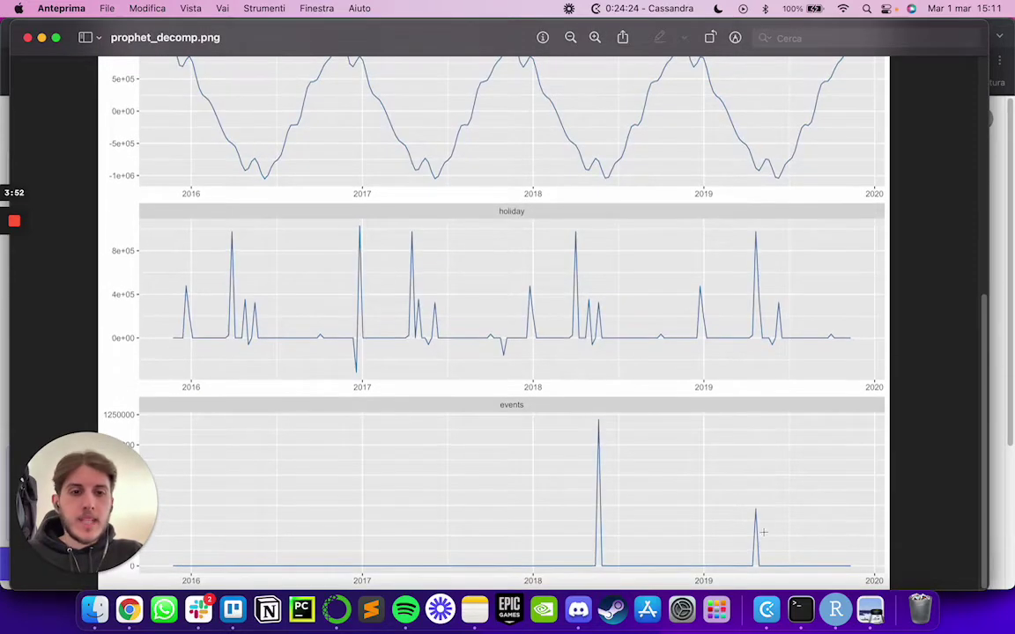
scroll(756, 528, up, 10)
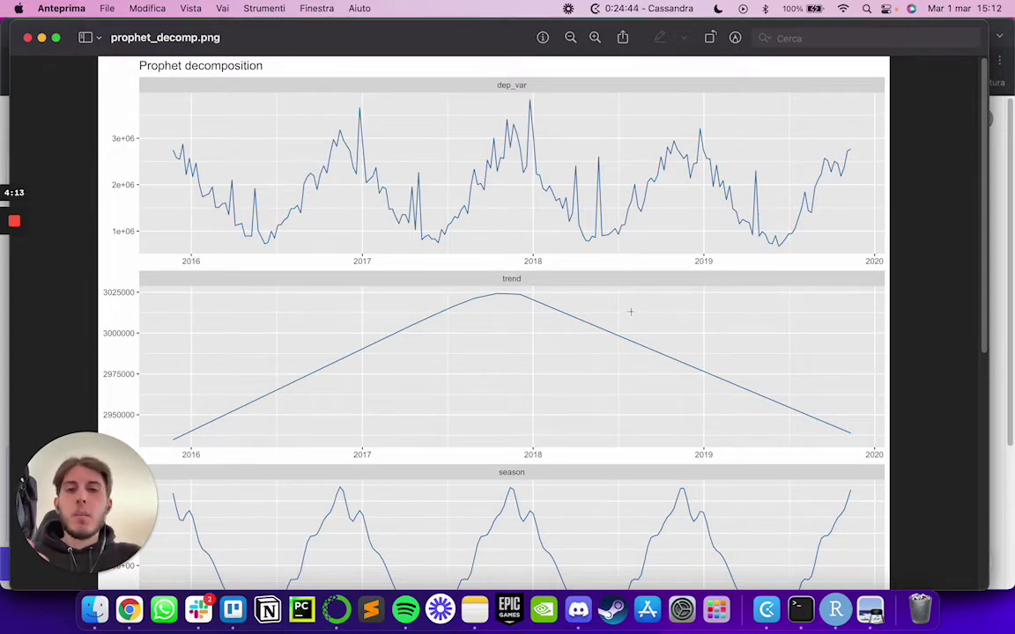
Step: Close the Prophet decomposition image and open pareto_clusters.csv from the same folder in Numbers
click(29, 40)
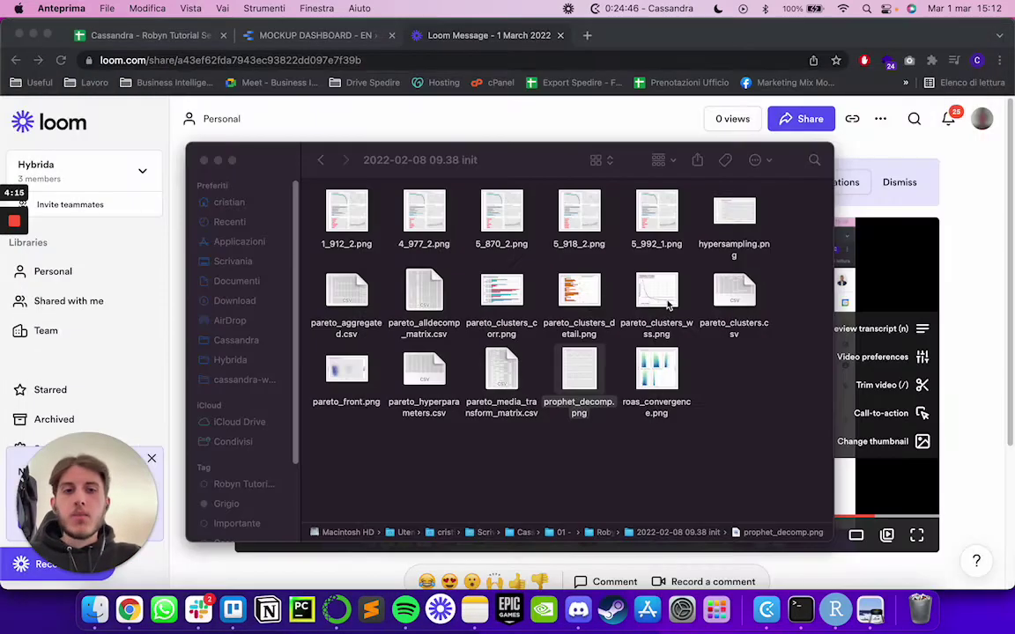
click(736, 380)
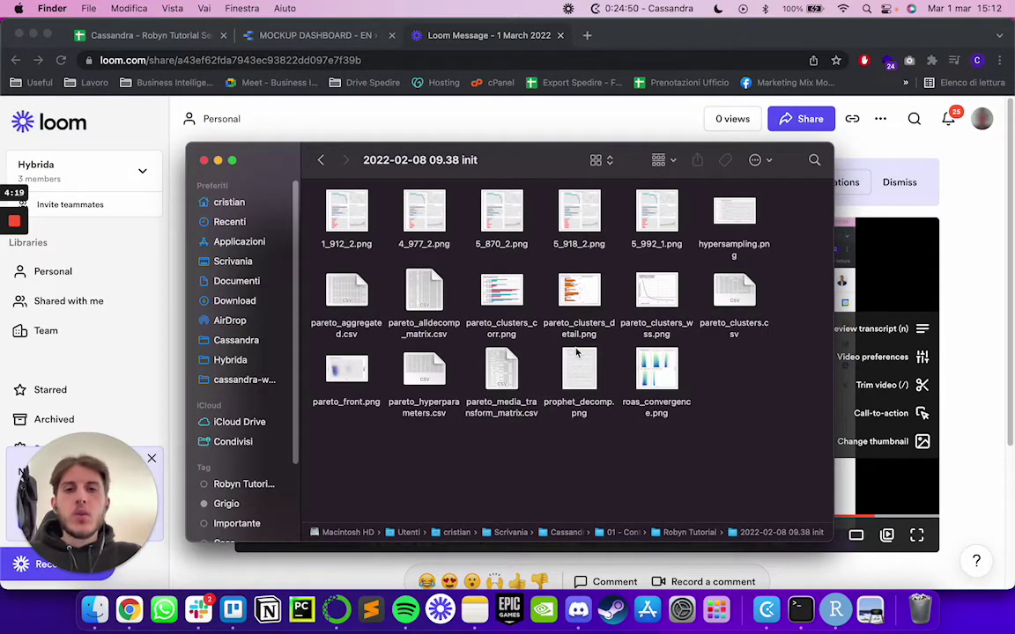
double_click(738, 292)
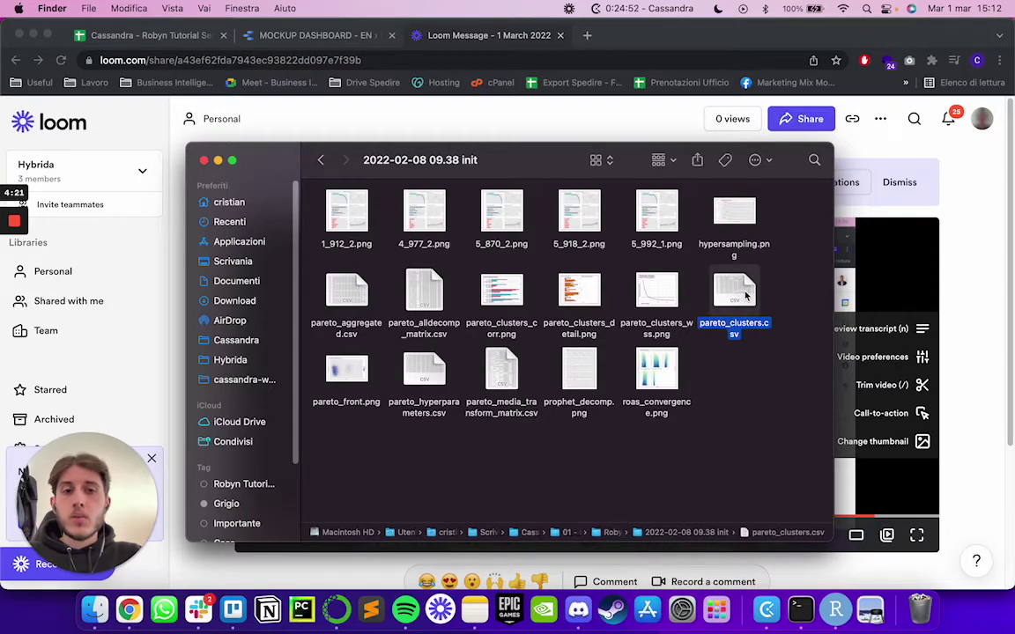
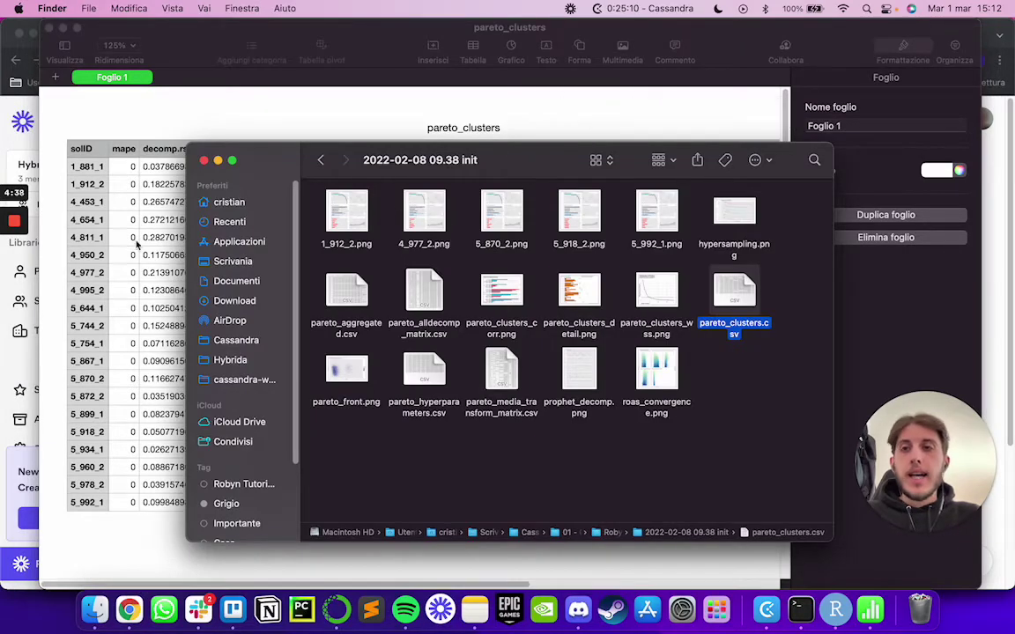
Step: Review the pareto_clusters table through its cluster and top_sol columns, selecting the top_sol cell of solution 1_912_2
click(139, 130)
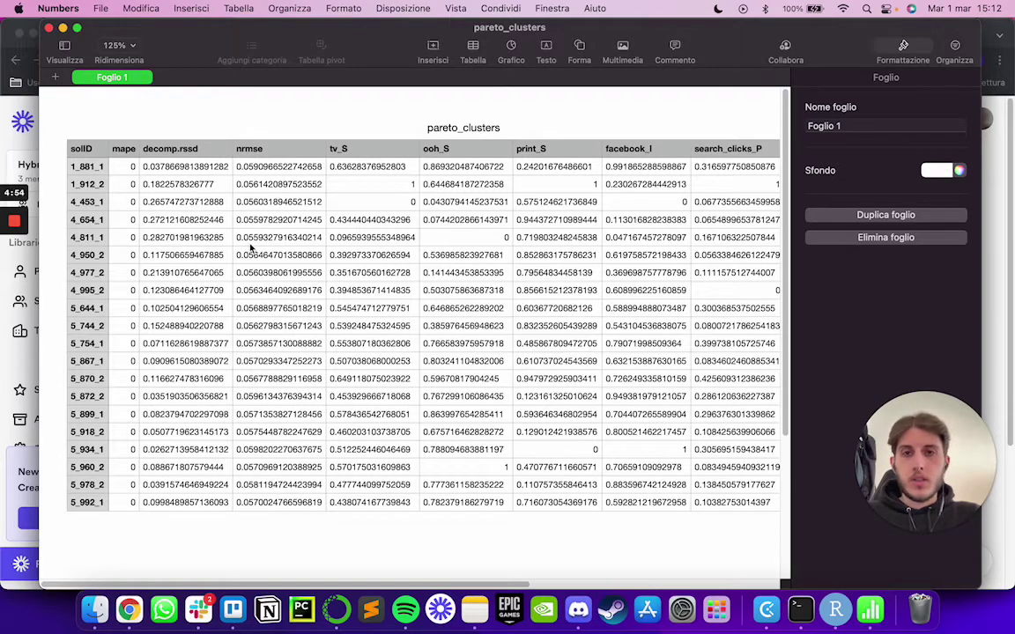
scroll(307, 302, right, 10)
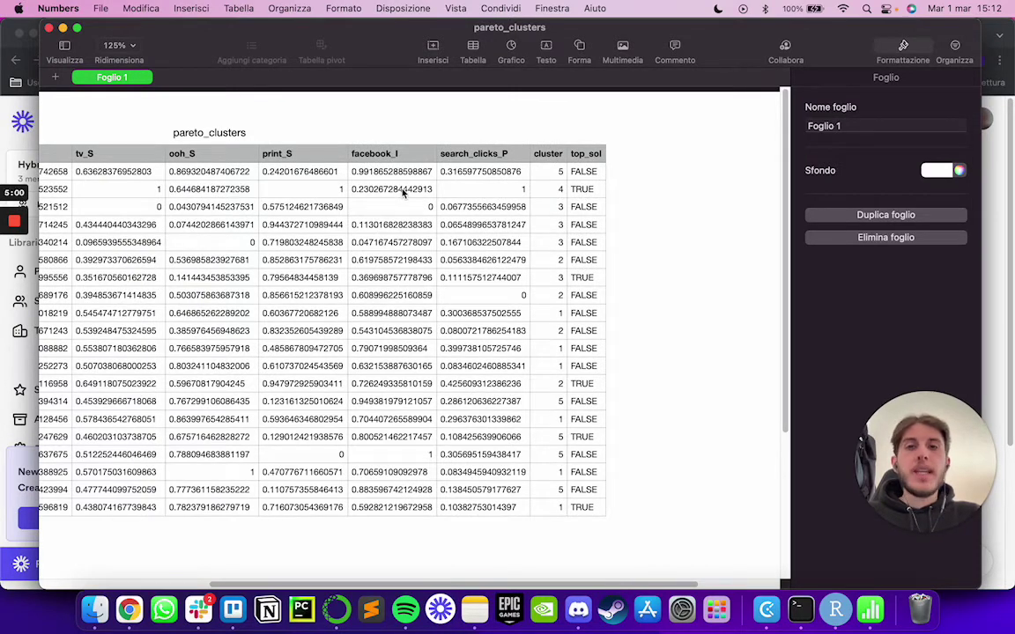
scroll(405, 192, left, 3)
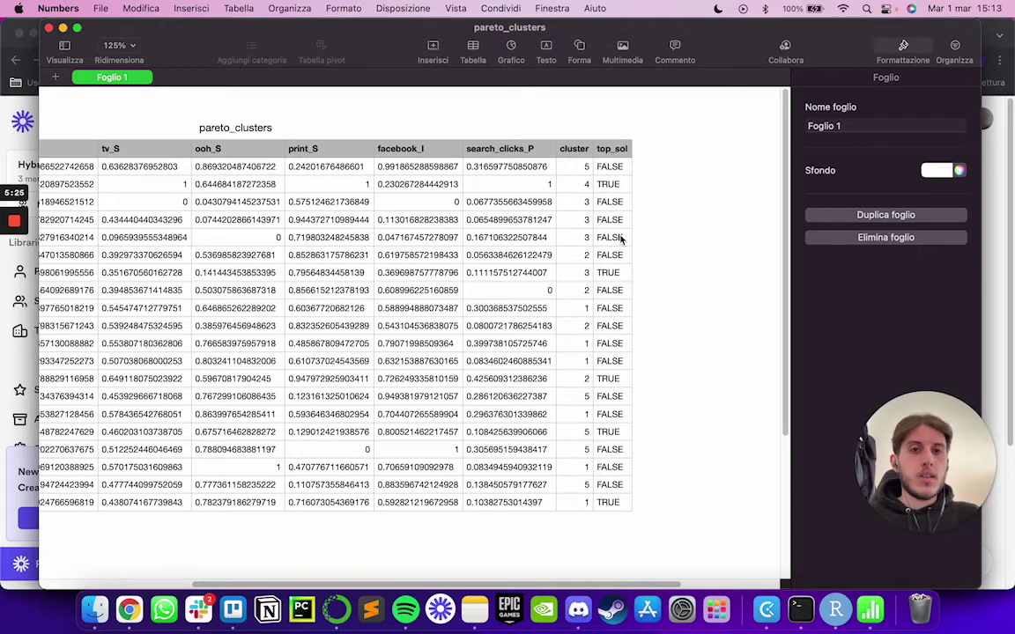
click(608, 185)
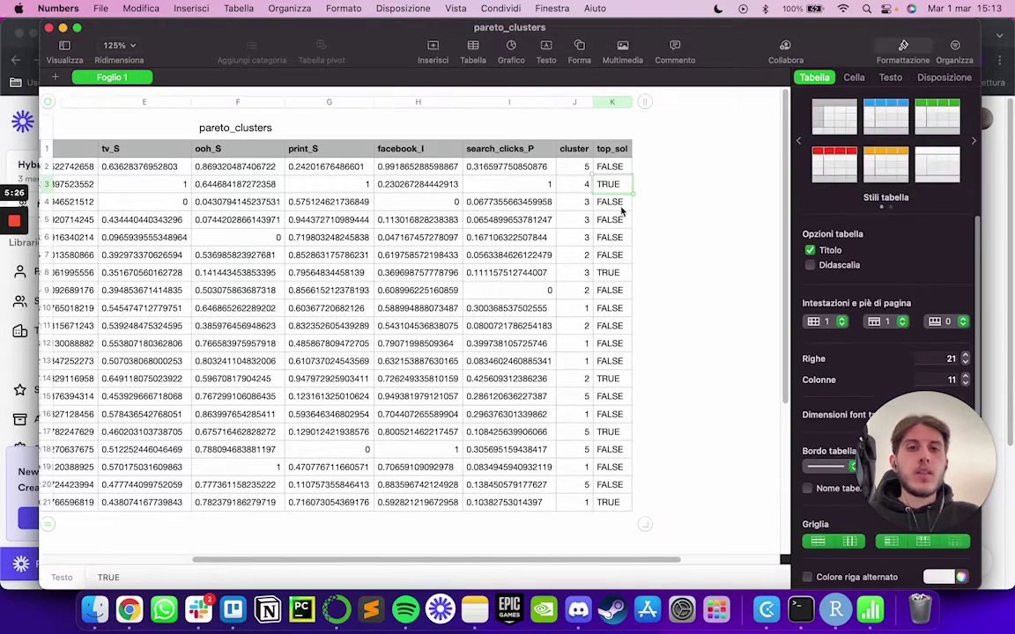
Step: Check the remaining TRUE entries in the top_sol column, for solutions 4_977_2, 5_870_2, 5_918_2 and 5_992_1
click(617, 272)
click(613, 379)
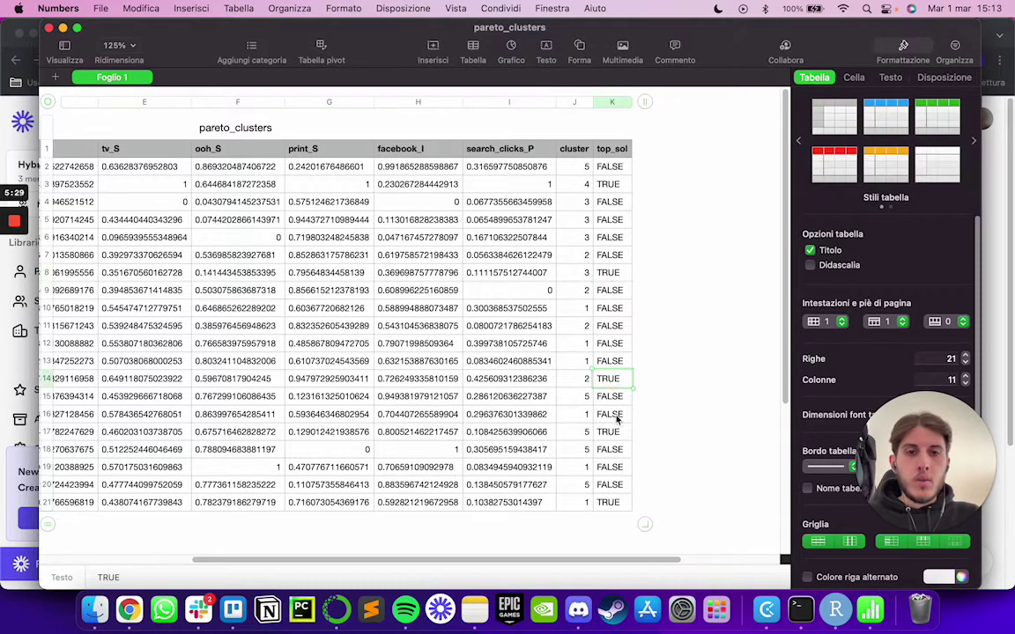
click(614, 432)
click(614, 503)
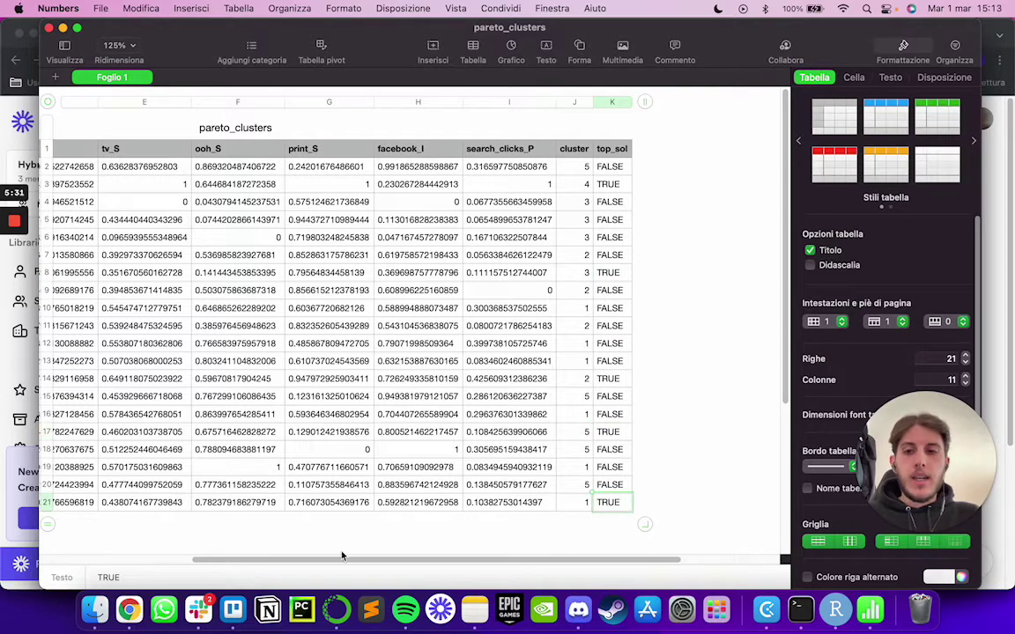
Step: Compare the solution images in the output folder with the table's solID column, selecting the IDs from 1_881_1 through 5_918_2
click(96, 609)
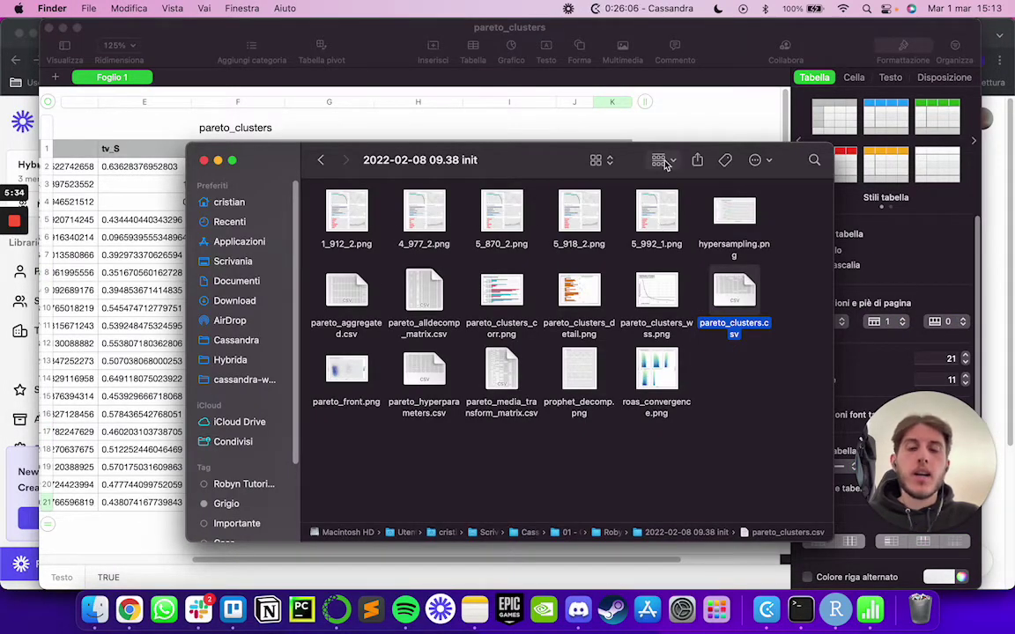
click(134, 336)
scroll(133, 335, left, 5)
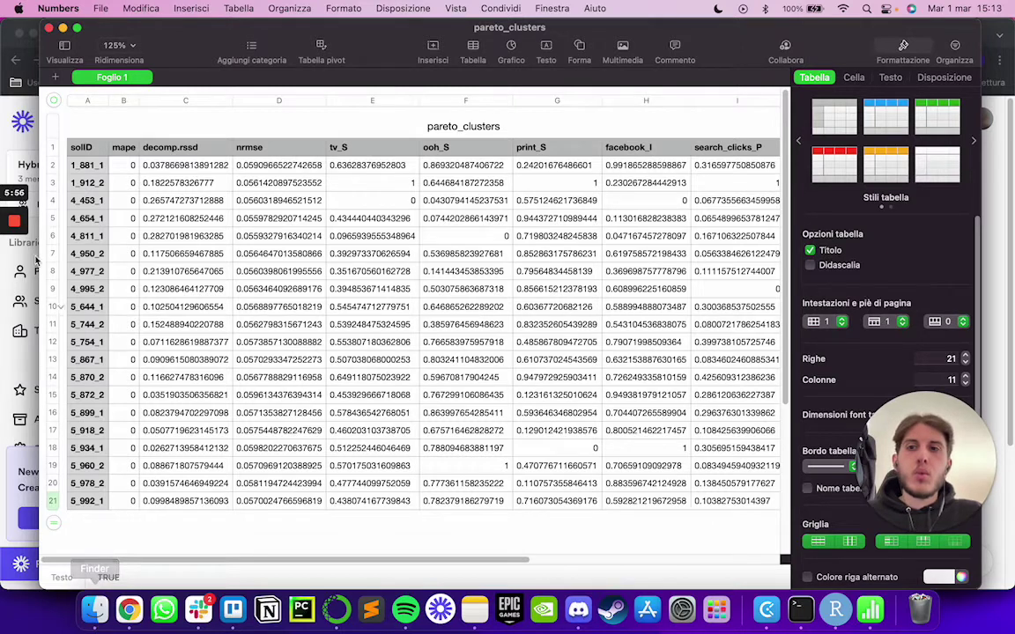
drag(86, 166, 74, 450)
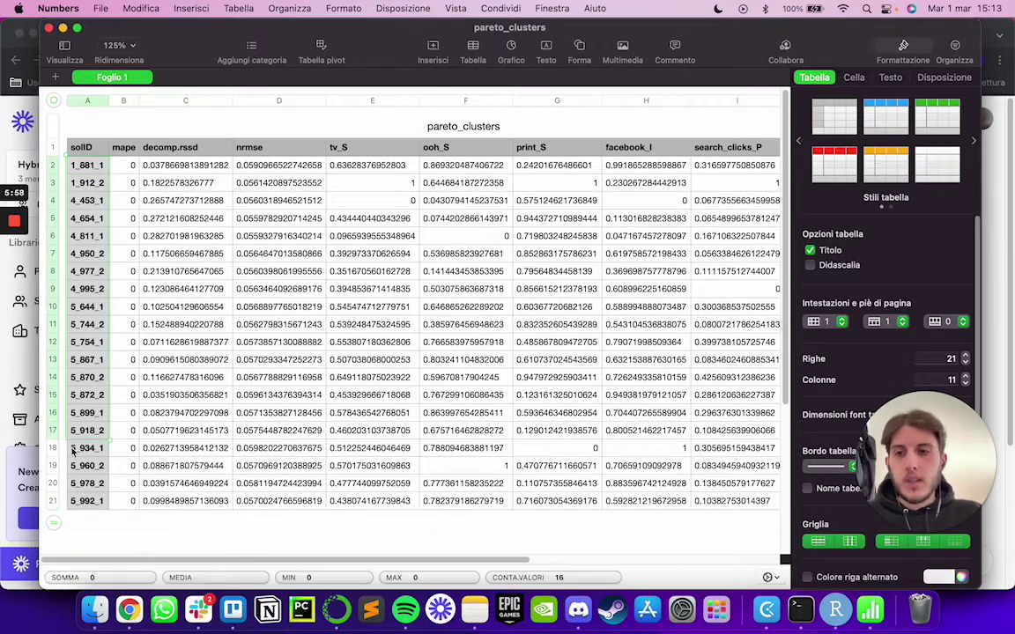
click(185, 447)
Step: Open pareto_hyperparameters.csv from the output folder in Numbers and widen its window to show more columns
click(96, 609)
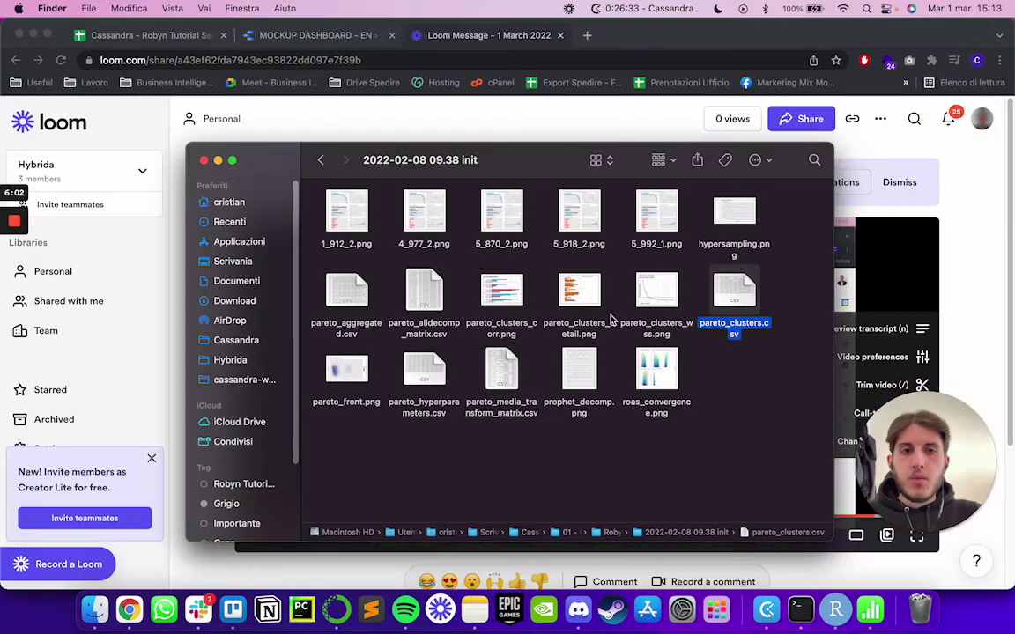
click(741, 401)
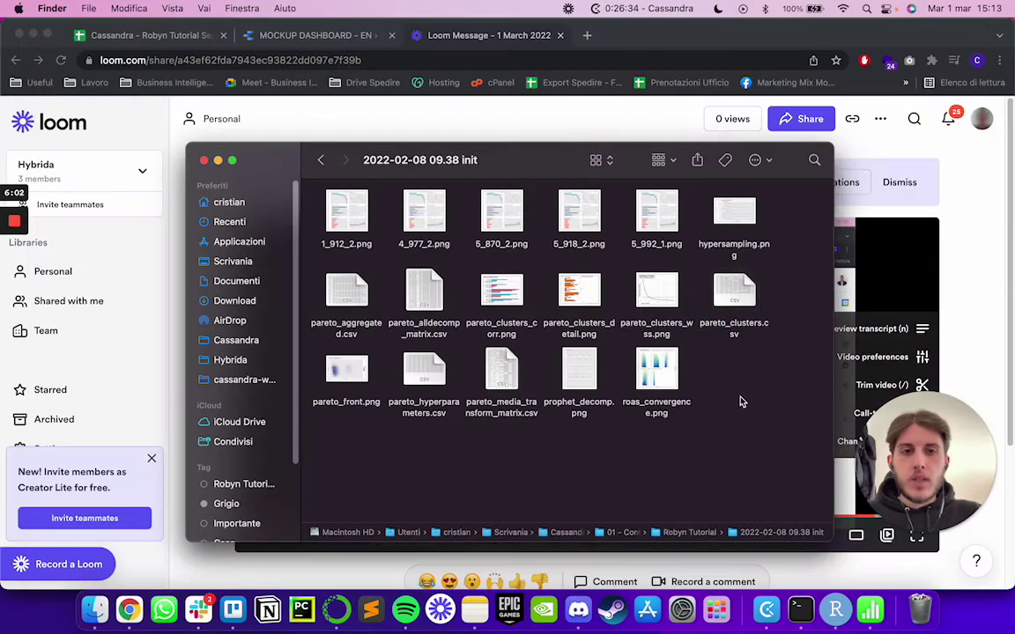
double_click(424, 374)
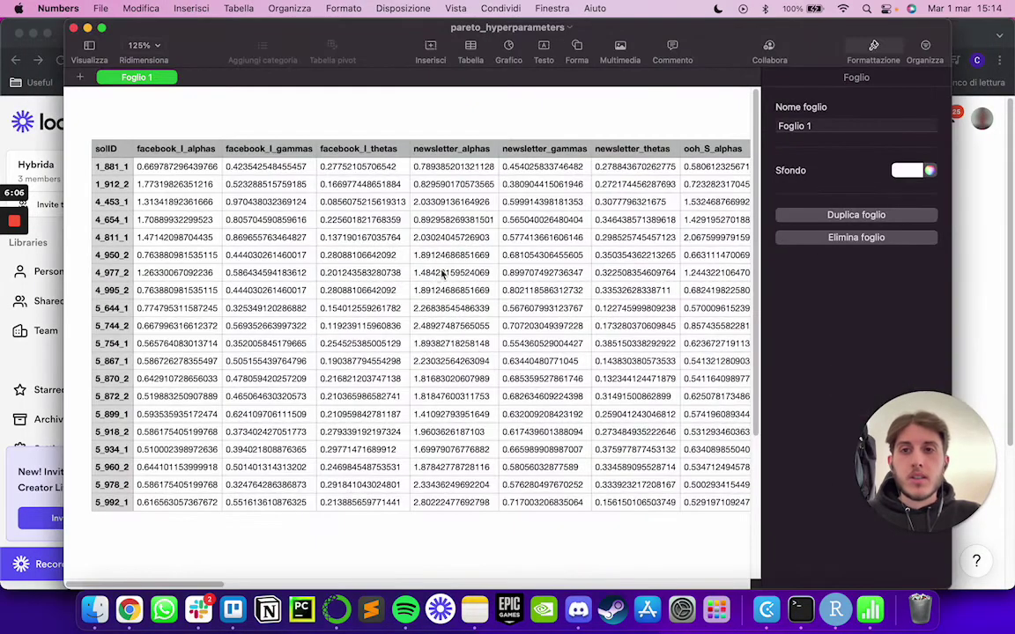
click(104, 167)
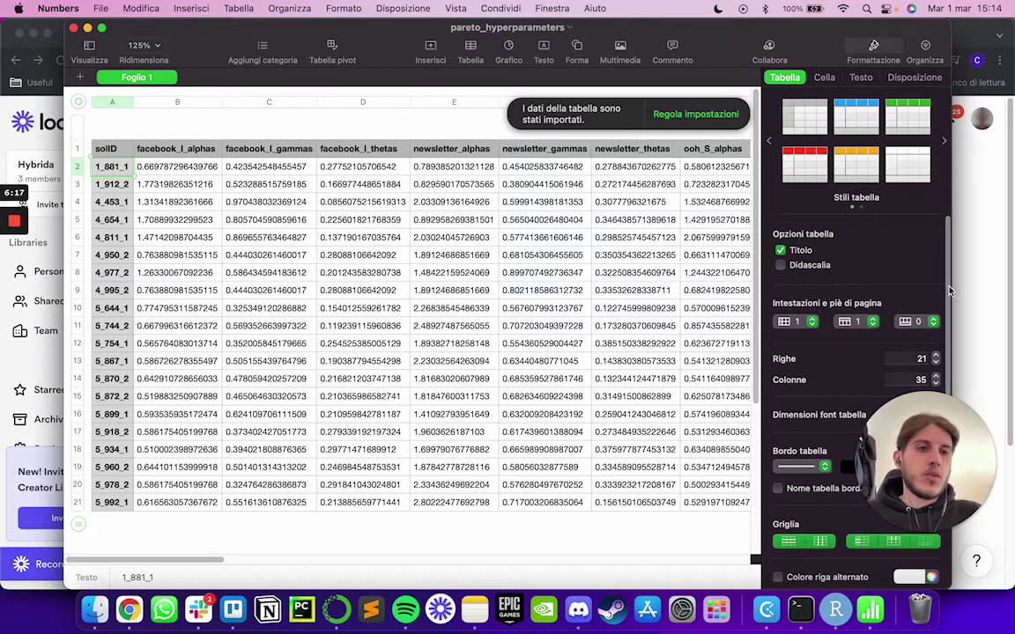
drag(951, 291, 1009, 291)
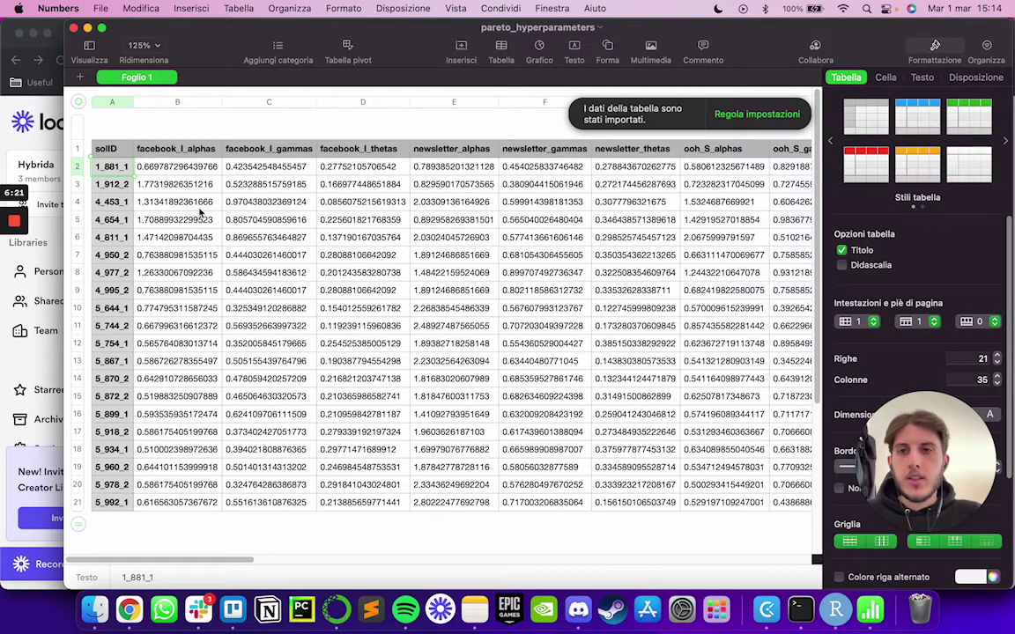
Step: Examine the facebook_I alphas, gammas and thetas columns, selecting the facebook_I_alphas value of solution 1_912_2
scroll(201, 212, right, 2)
scroll(201, 211, right, 1)
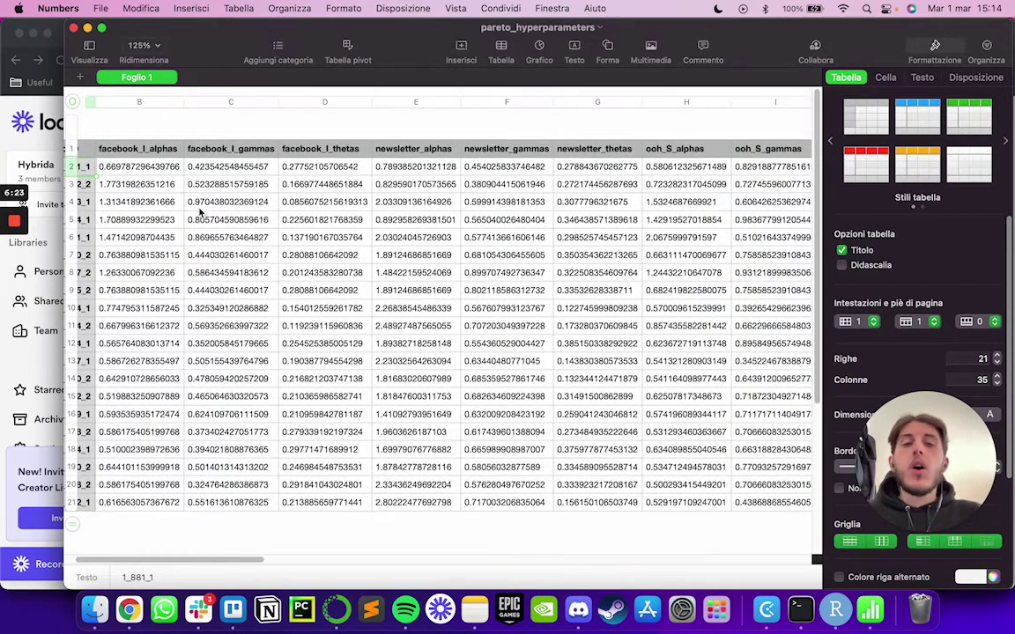
scroll(201, 211, left, 2)
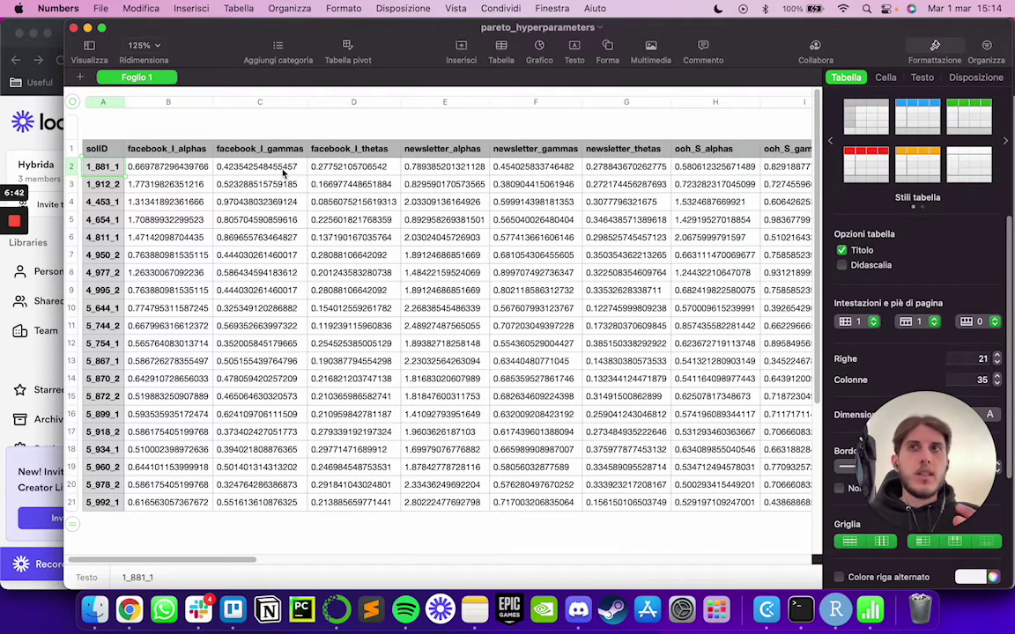
click(203, 182)
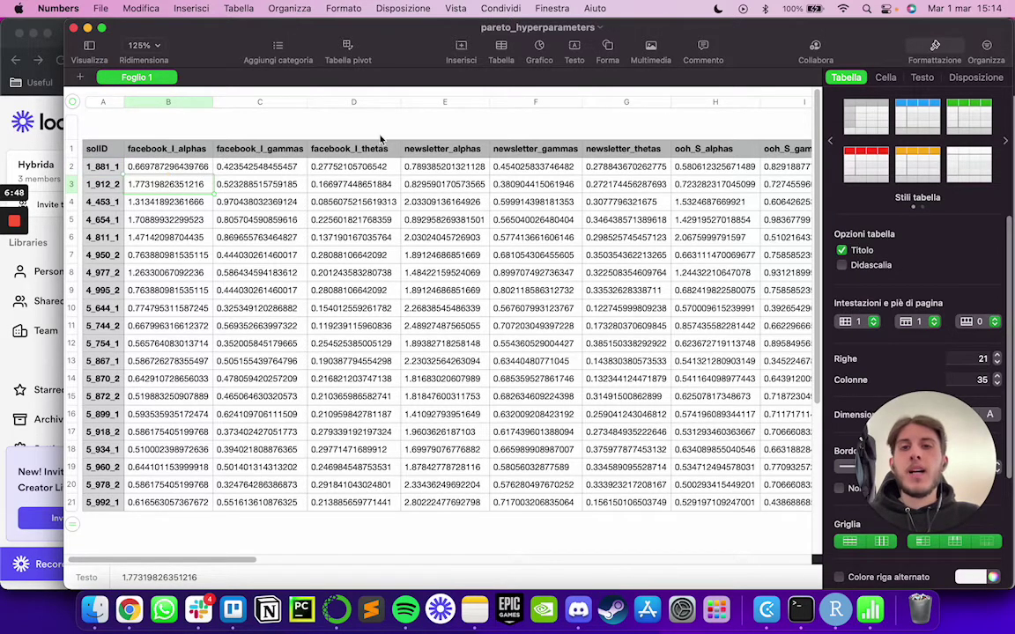
Step: Review the other channels' hyperparameter columns and the model metrics from mape and nrmse through robynPareto
scroll(304, 193, right, 2)
scroll(296, 194, right, 7)
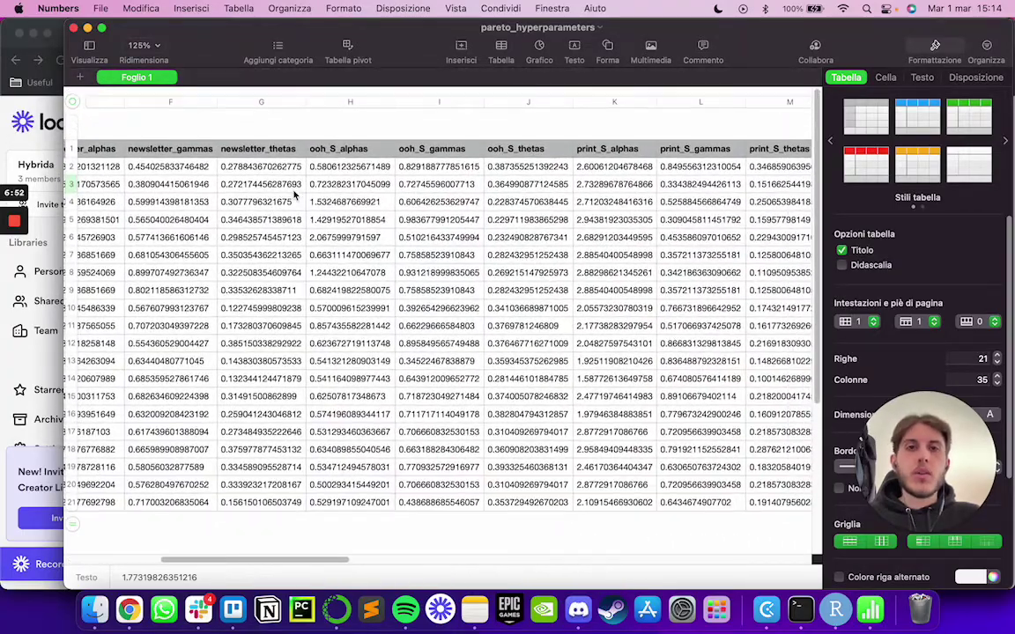
scroll(295, 195, right, 2)
scroll(295, 195, right, 15)
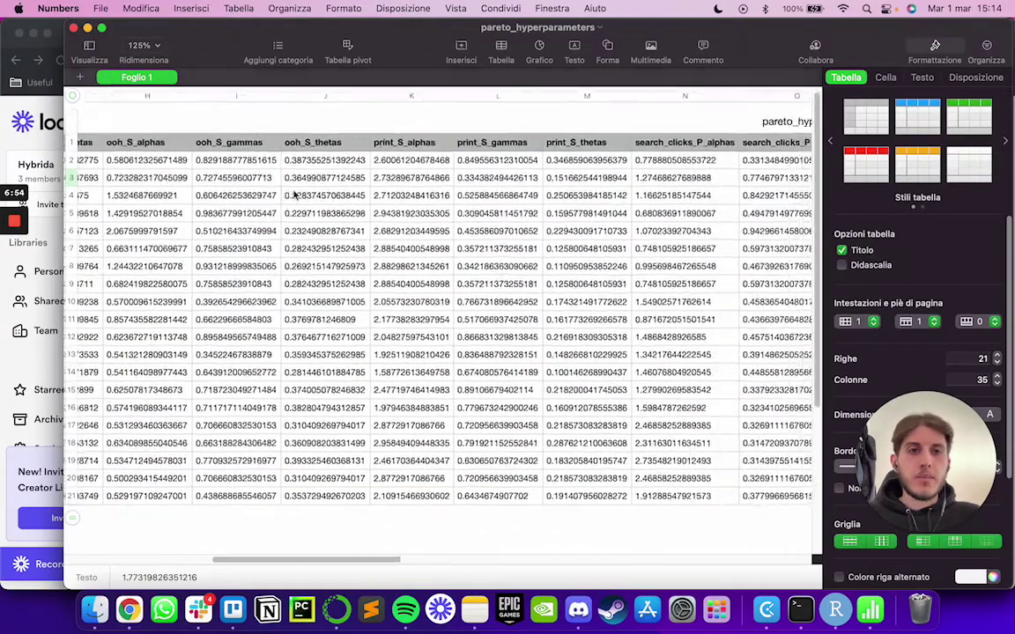
scroll(295, 194, right, 6)
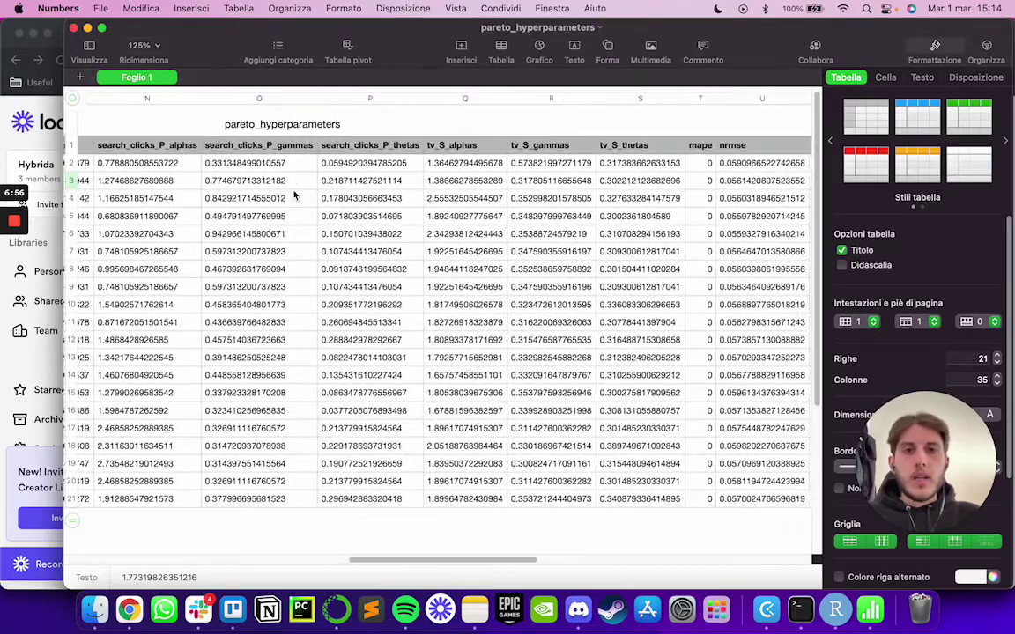
scroll(421, 201, right, 2)
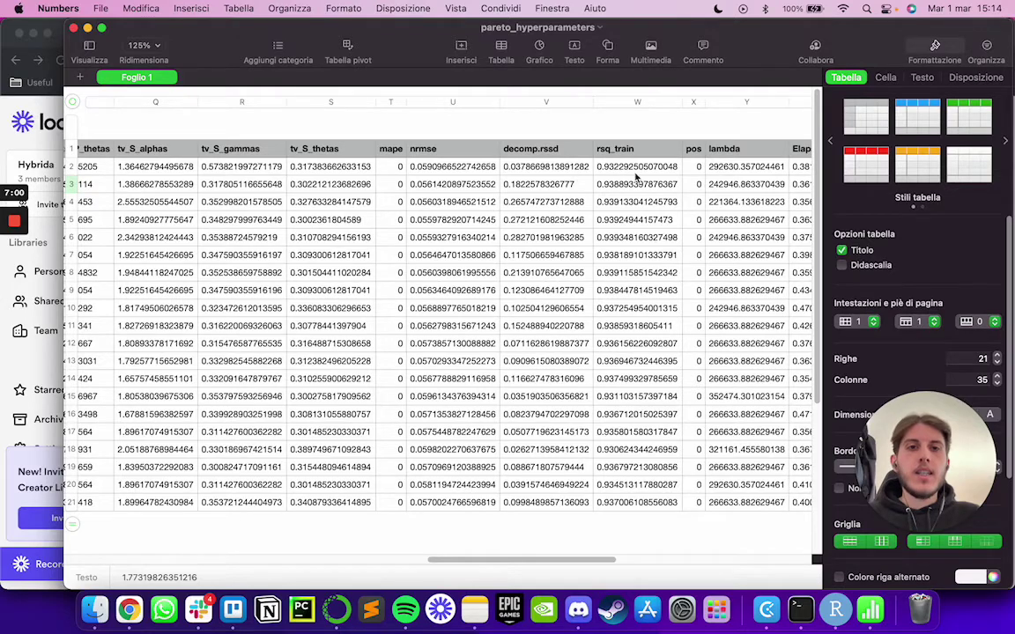
scroll(636, 178, right, 2)
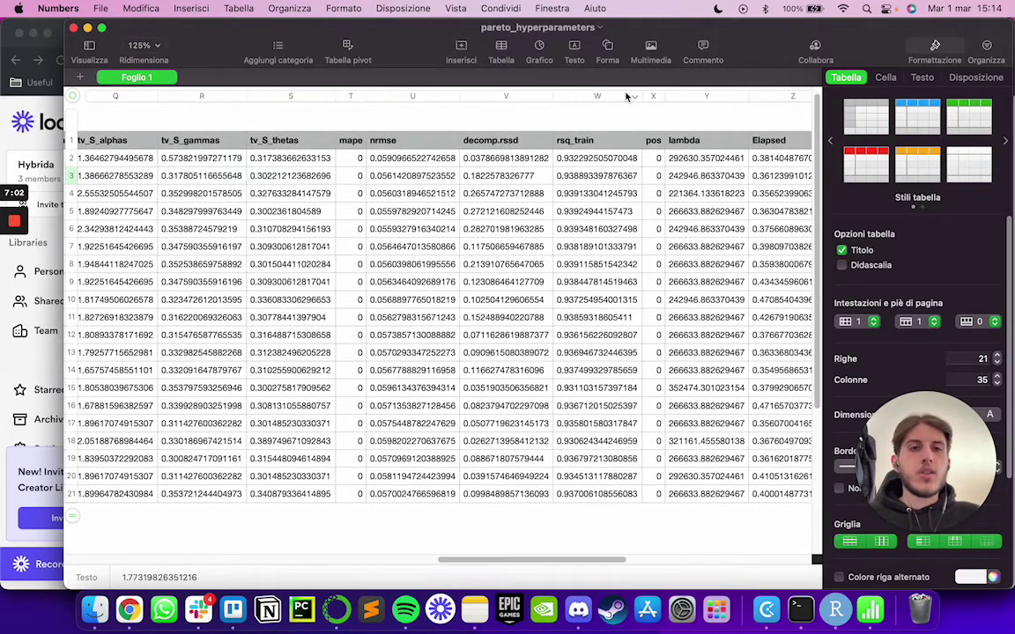
scroll(470, 210, right, 5)
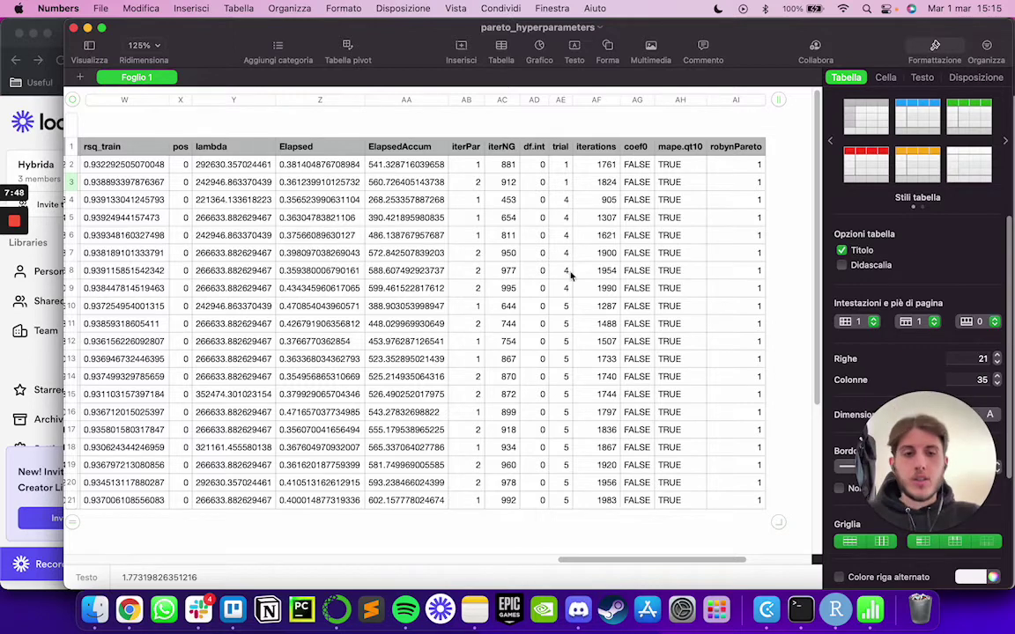
Step: Close the hyperparameters table and locate pareto_aggregated.csv, pareto_alldecomp_matrix.csv and pareto_media_transform_matrix.csv in the output folder
click(73, 29)
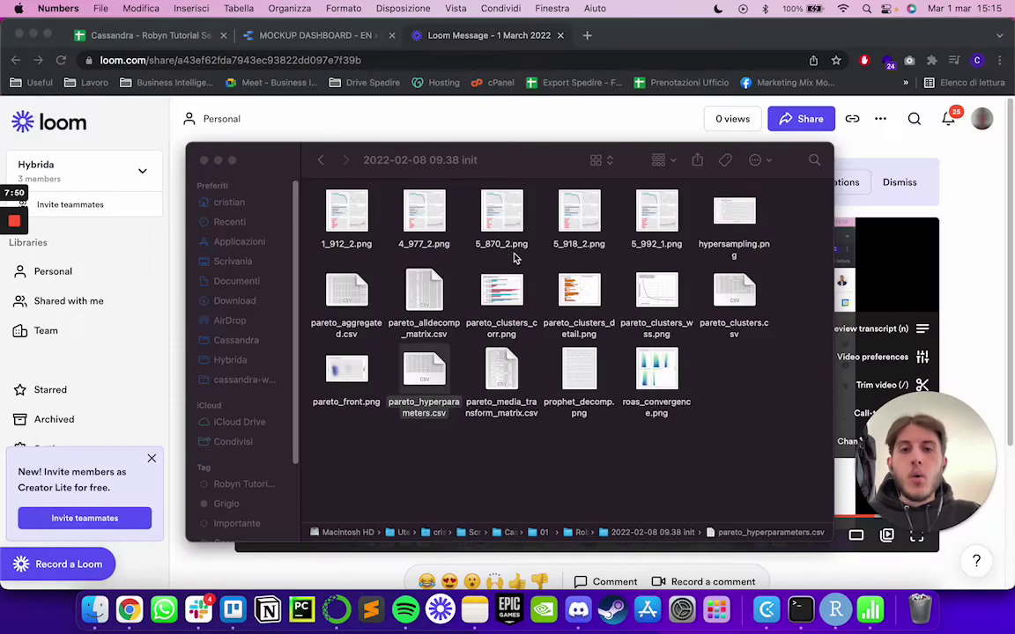
click(354, 306)
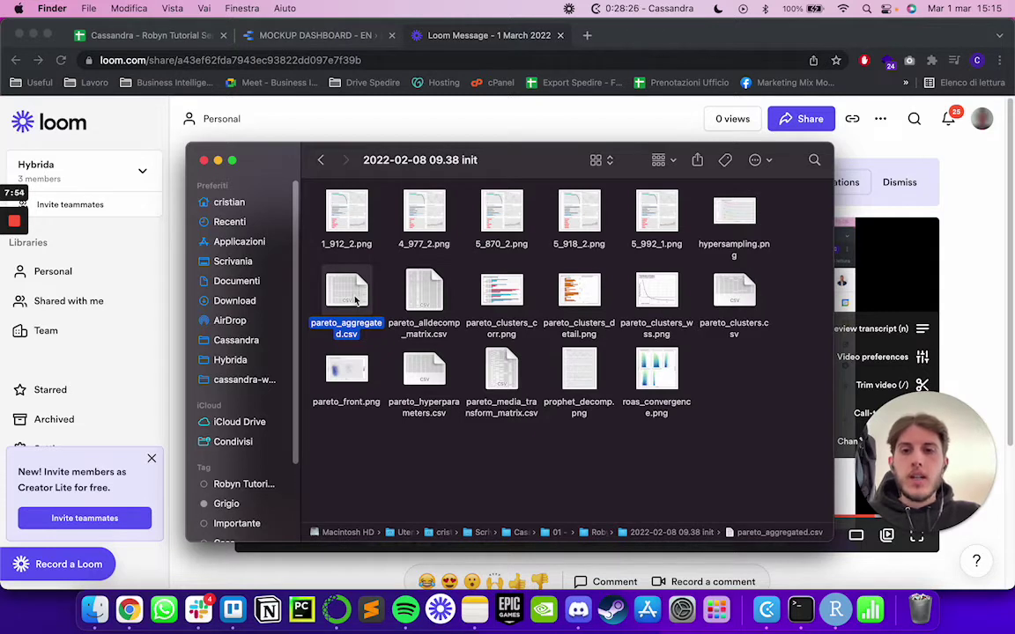
click(434, 305)
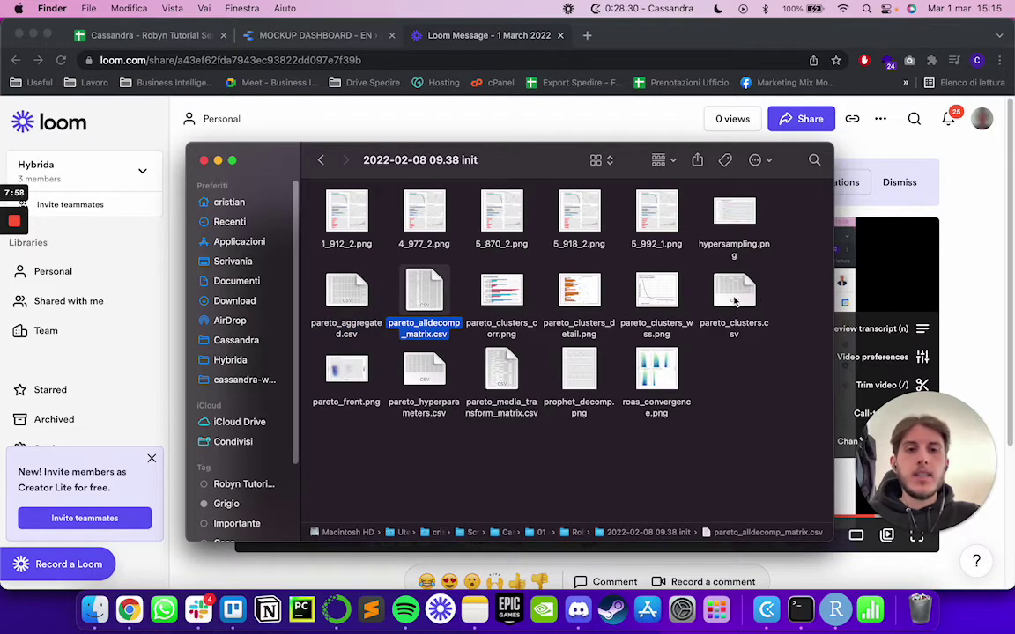
click(498, 370)
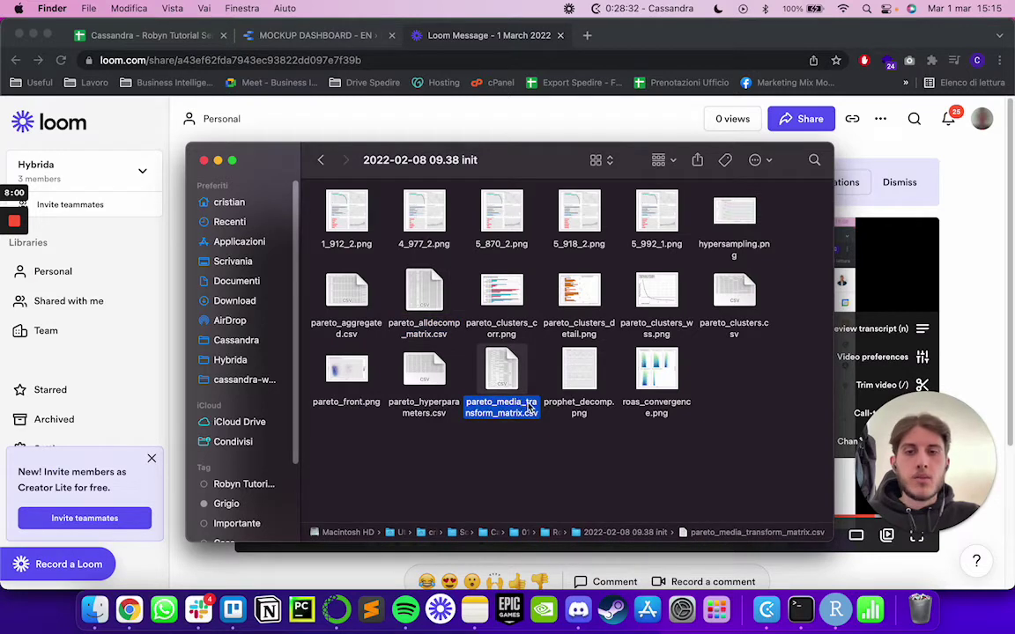
Step: Switch to the Robyn tutorial spreadsheet in Google Sheets and look through the solution rows of the pareto_aggregated.csv sheet
click(123, 35)
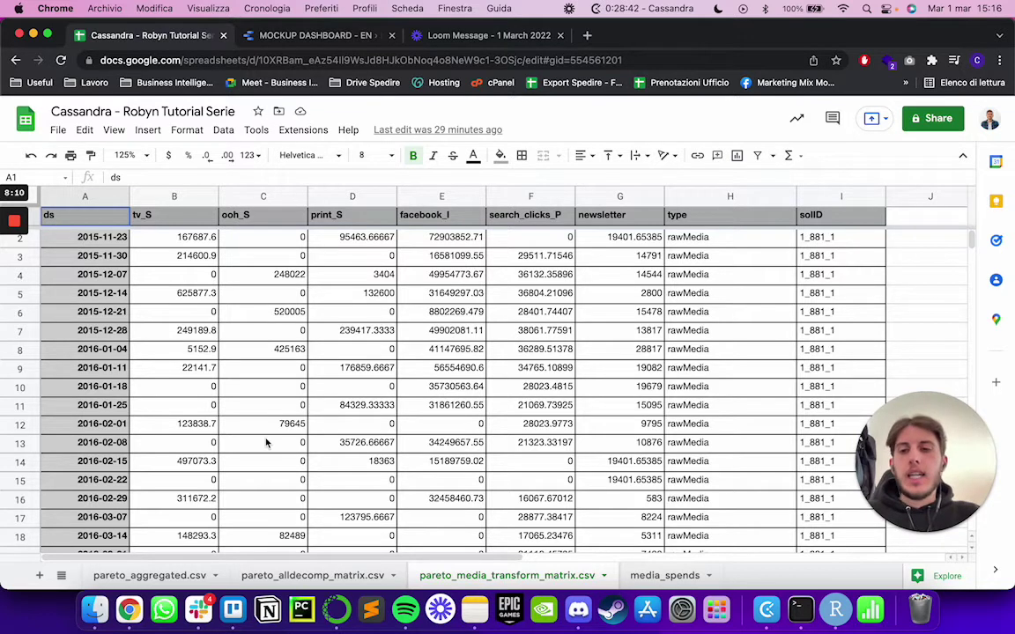
click(134, 576)
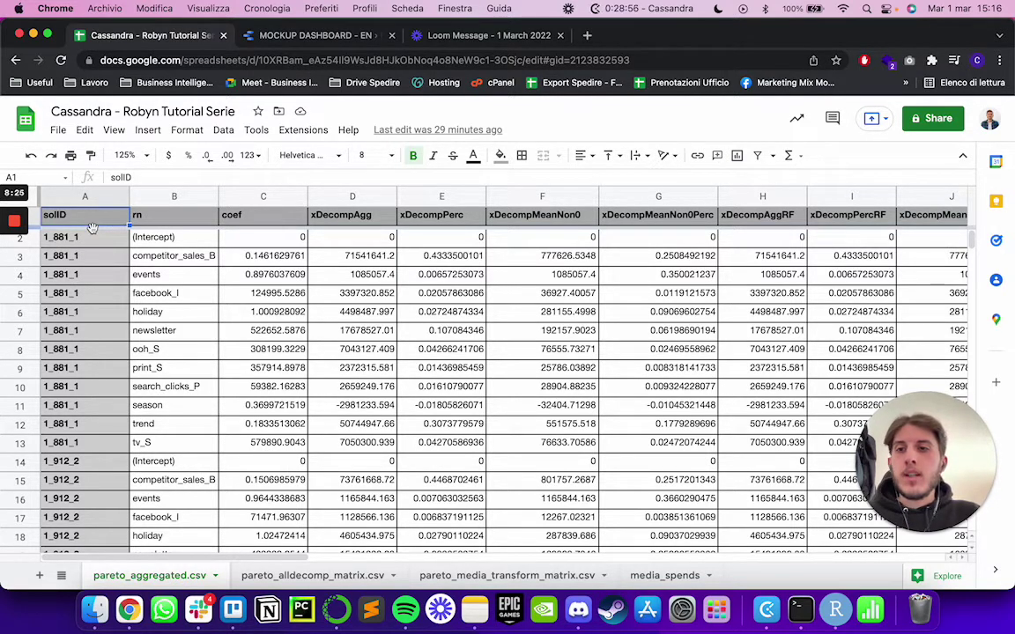
scroll(95, 419, down, 6)
scroll(95, 424, down, 15)
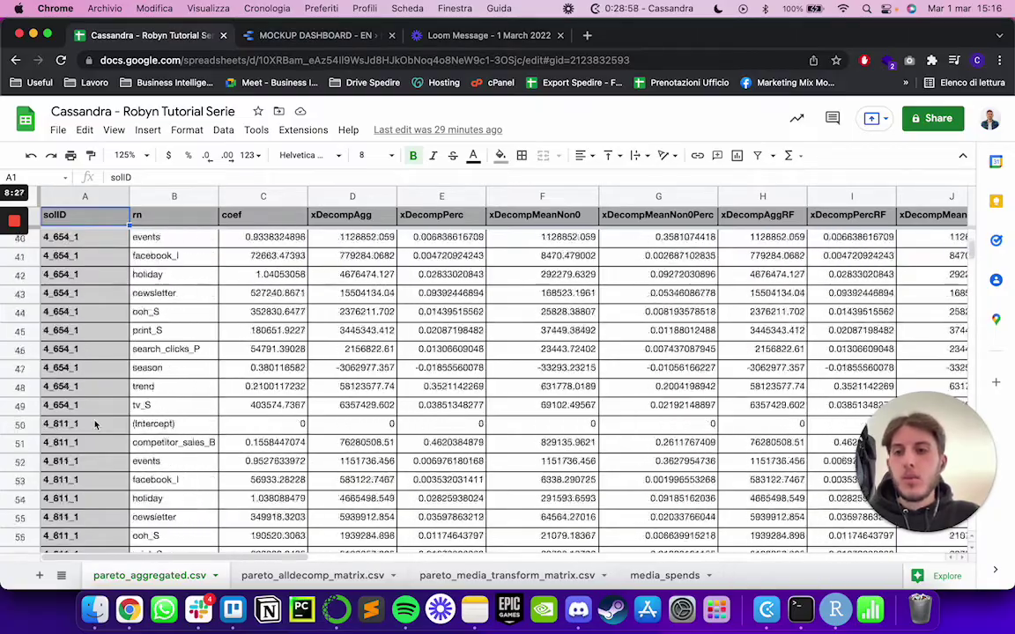
key(super+Up)
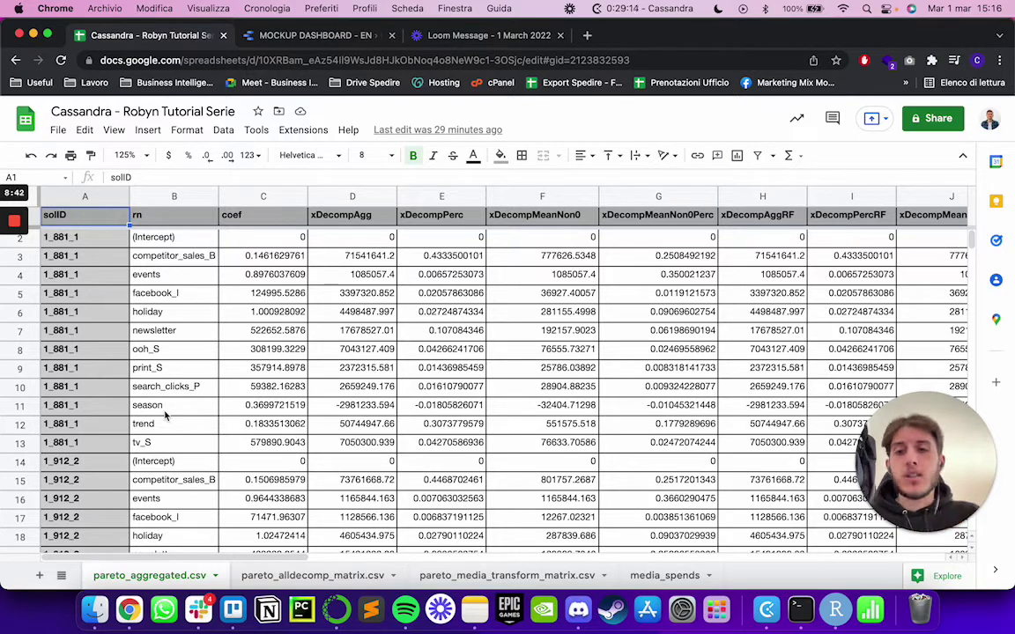
Step: Examine the coef and decomposition columns of pareto_aggregated.csv, selecting the xDecompPerc and xDecompMeanNon0 headers and the holiday row's xDecompMeanNon0 value
scroll(165, 414, right, 5)
scroll(163, 396, left, 5)
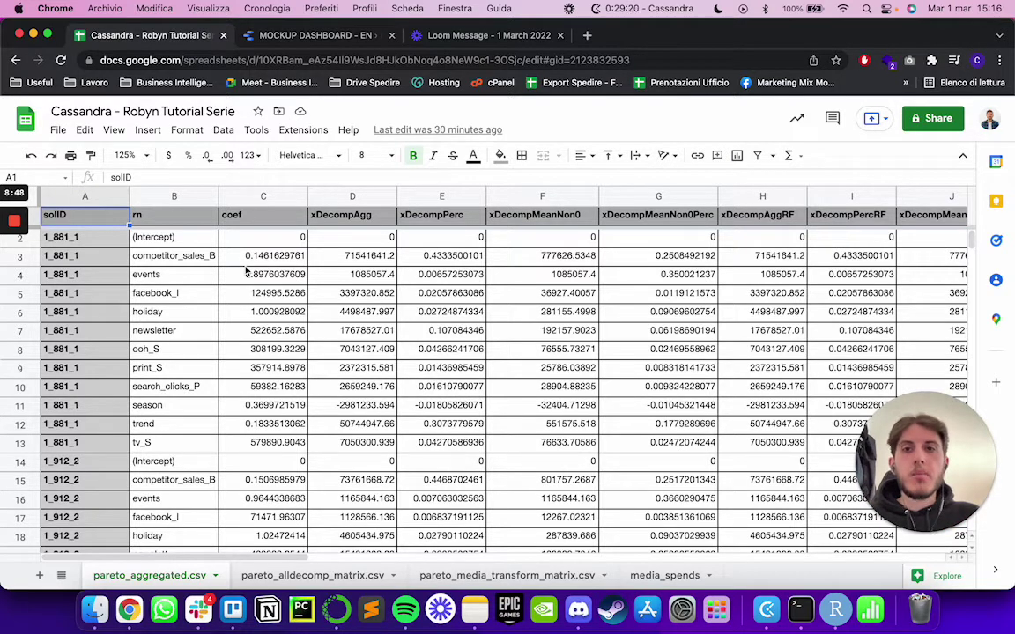
scroll(383, 278, right, 2)
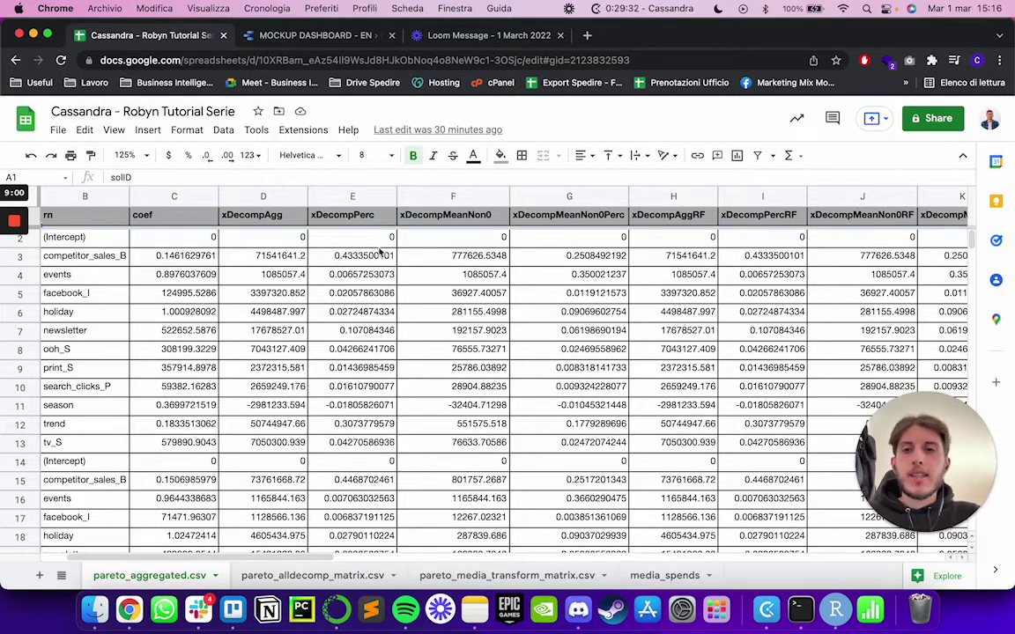
click(365, 224)
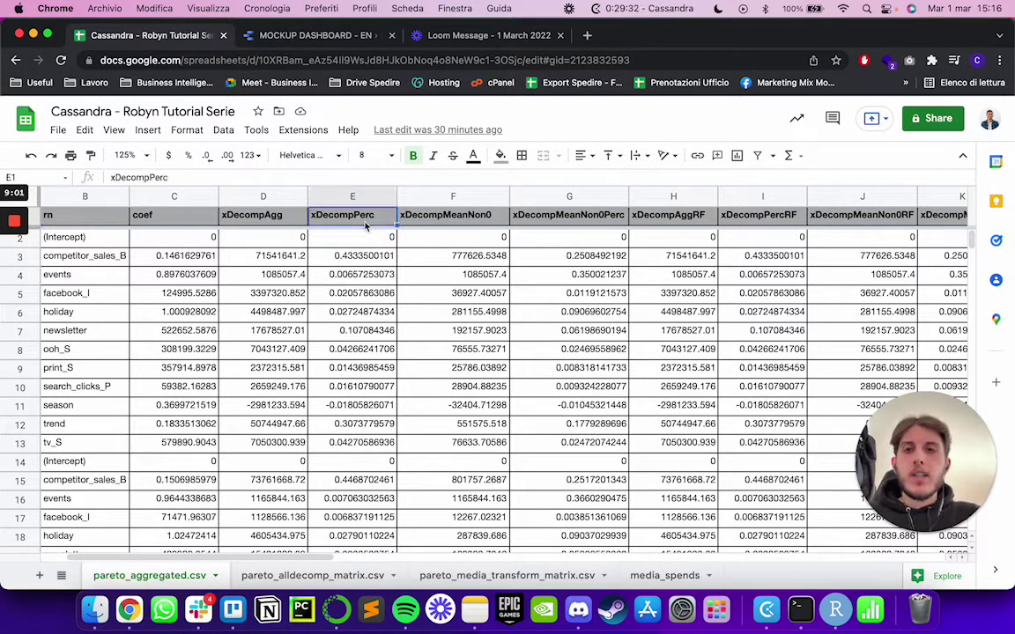
click(444, 222)
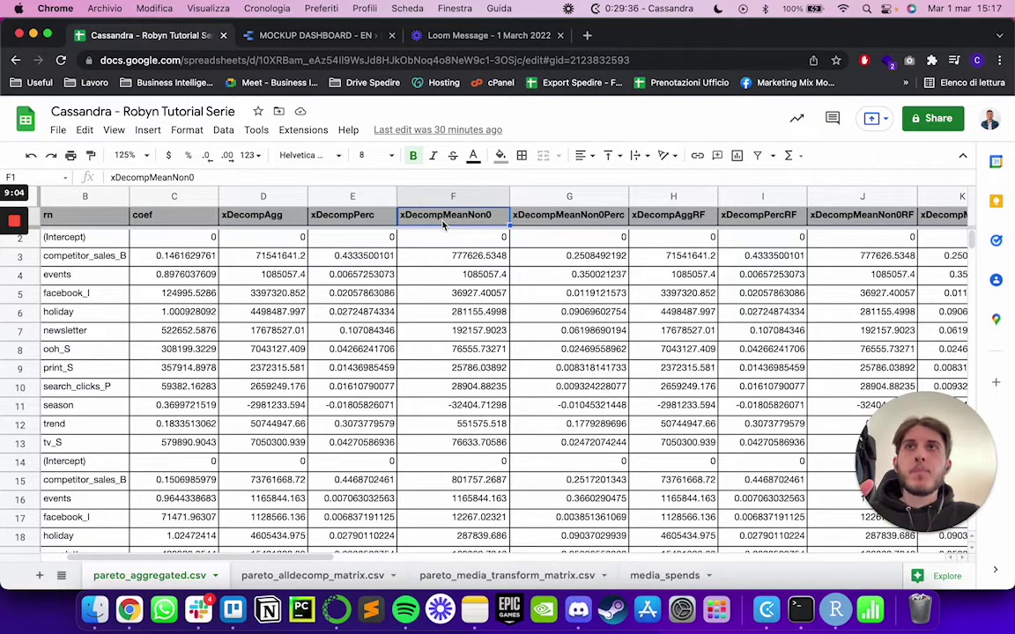
click(431, 316)
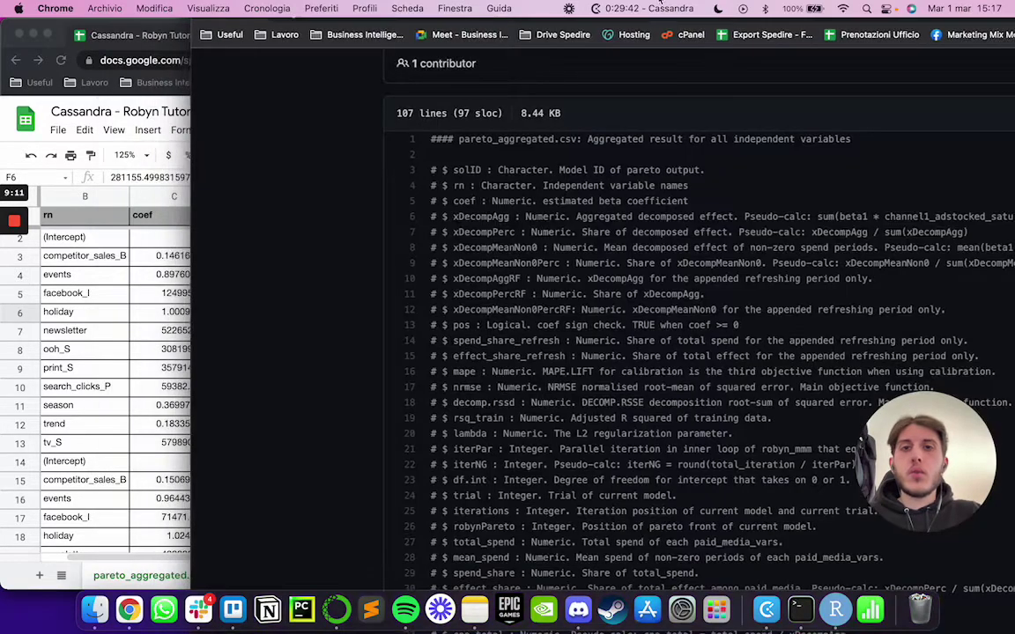
Step: Bring the GitHub page of Robyn's schema.R into the main browser window and review its pareto_aggregated.csv column definitions
drag(467, 19, 625, 31)
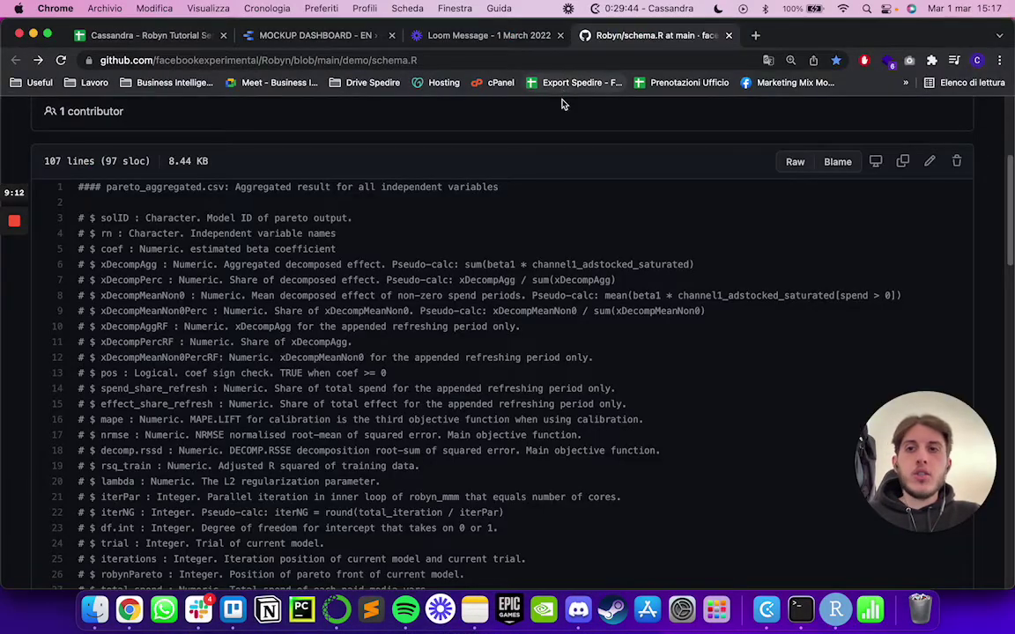
scroll(539, 206, up, 5)
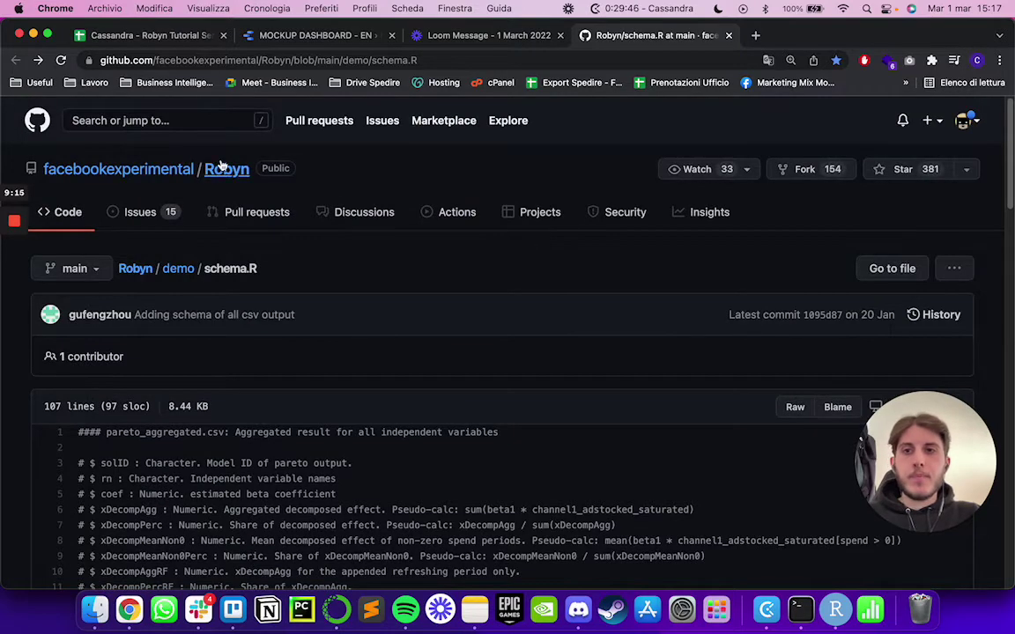
scroll(264, 176, down, 10)
scroll(273, 222, up, 2)
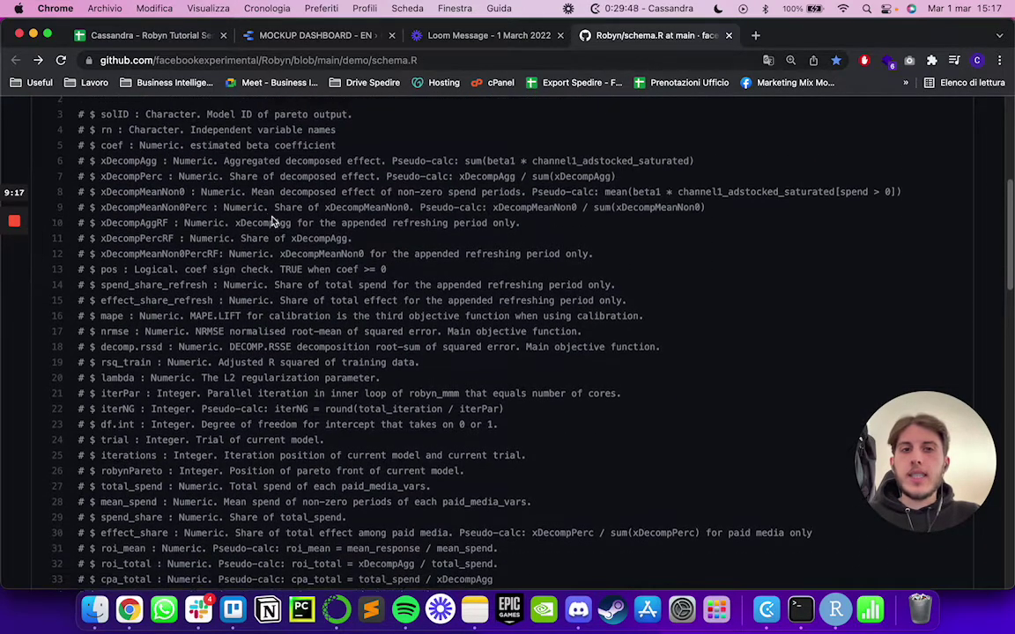
Step: Highlight the xDecompAgg pseudo-calculation in the pareto_aggregated.csv definitions of schema.R, then clear the selection
scroll(274, 222, up, 1)
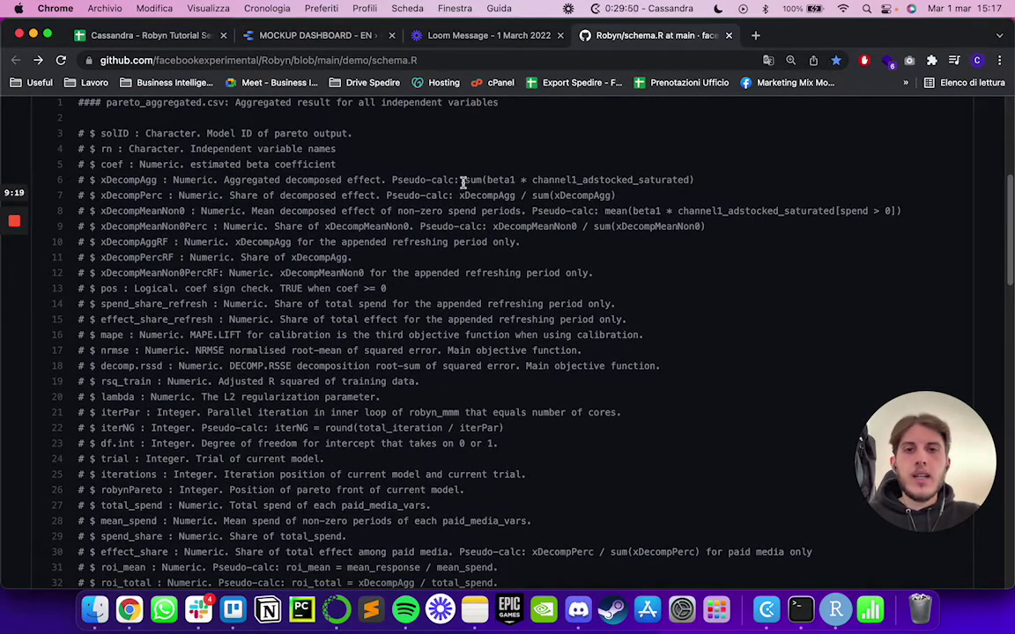
drag(463, 182, 697, 180)
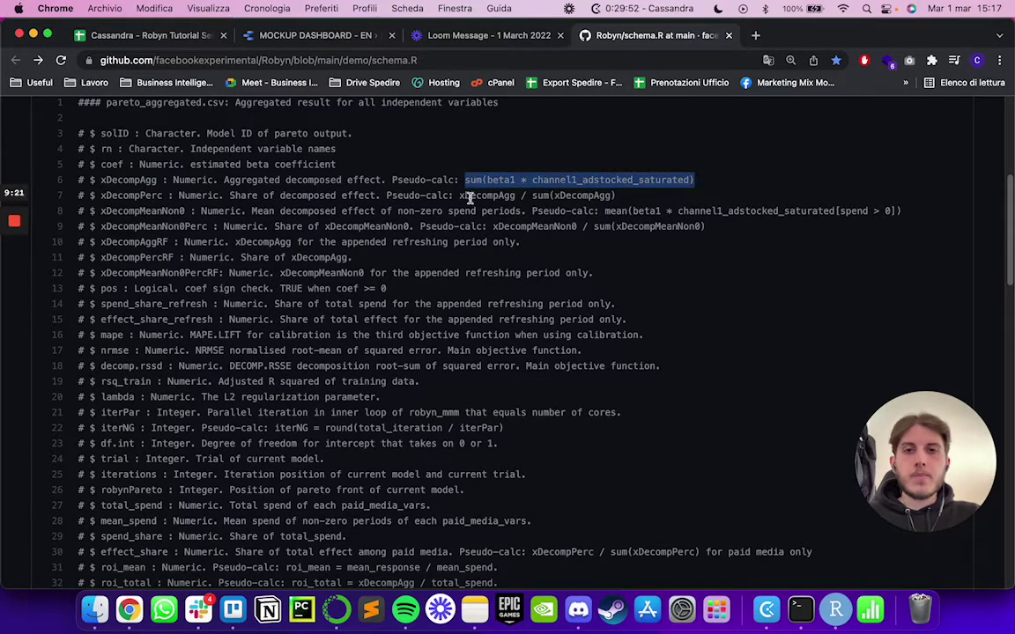
click(414, 179)
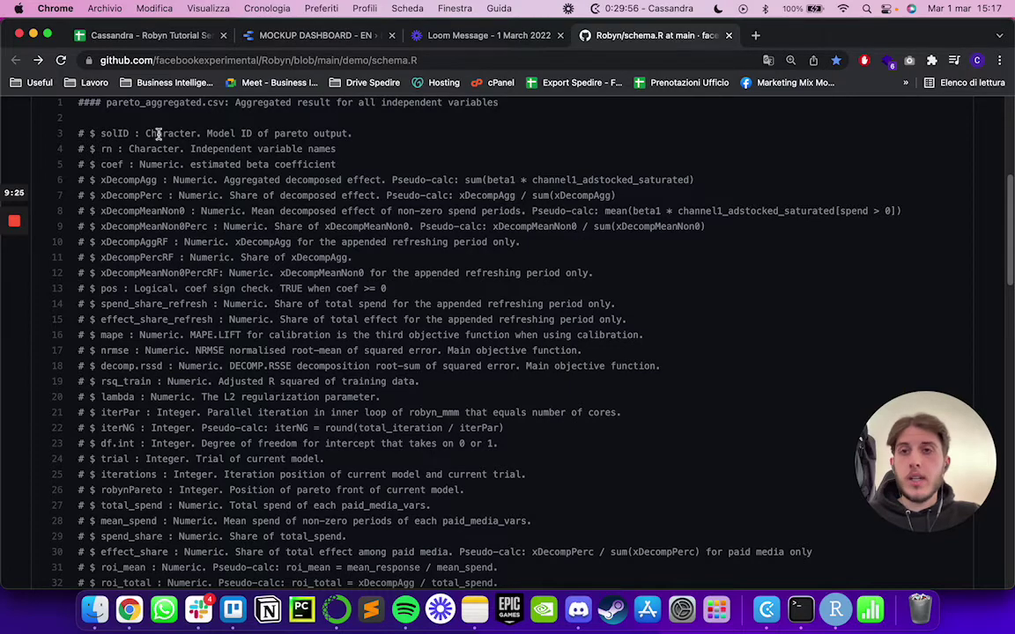
Step: Return to the pareto_aggregated.csv sheet in Google Sheets and select the pos column header
click(139, 35)
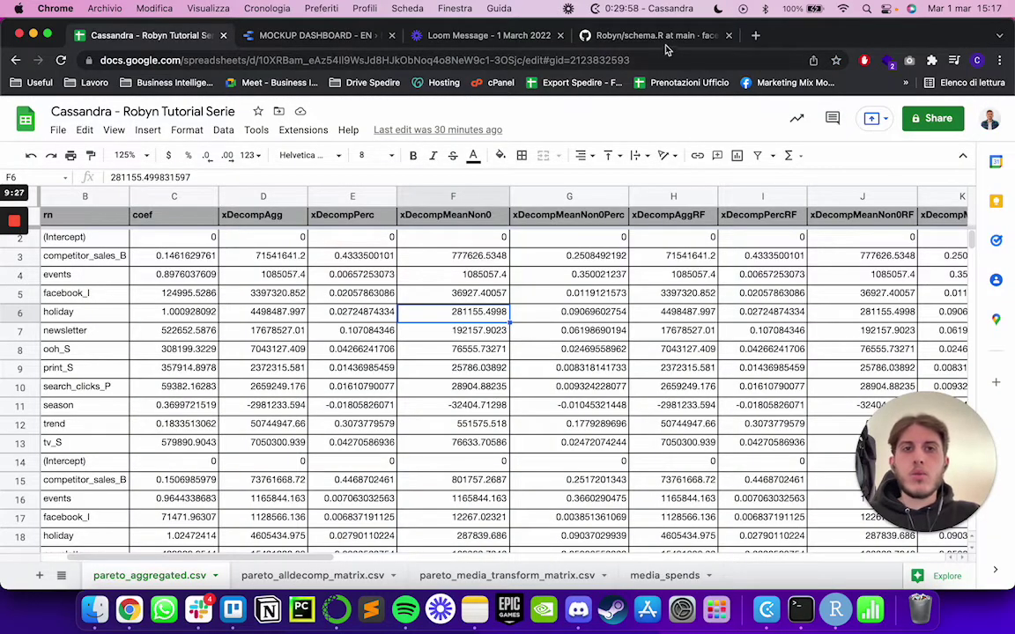
scroll(479, 260, right, 10)
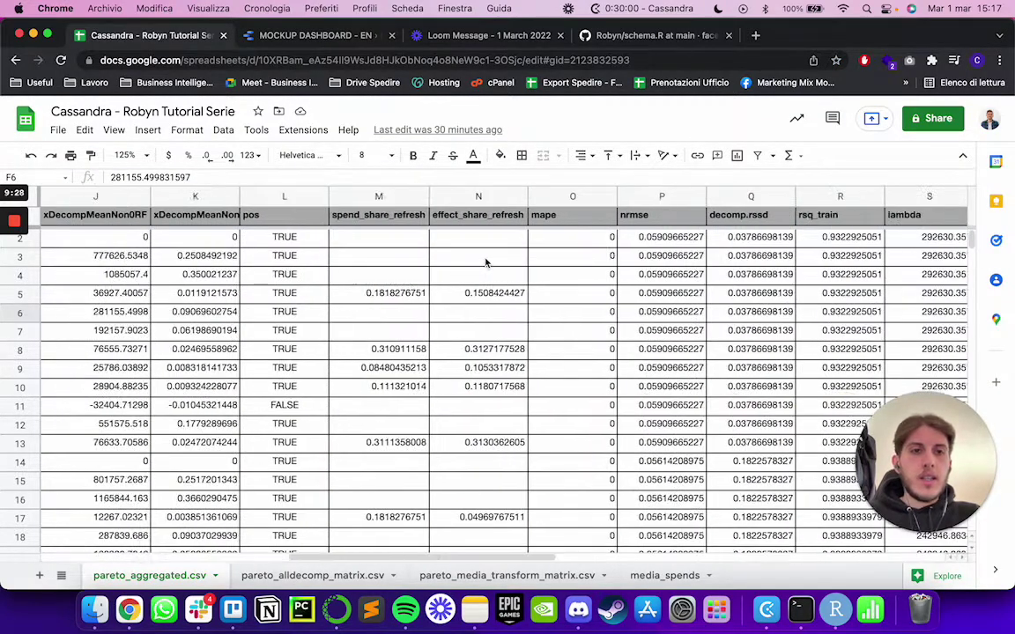
scroll(474, 256, left, 2)
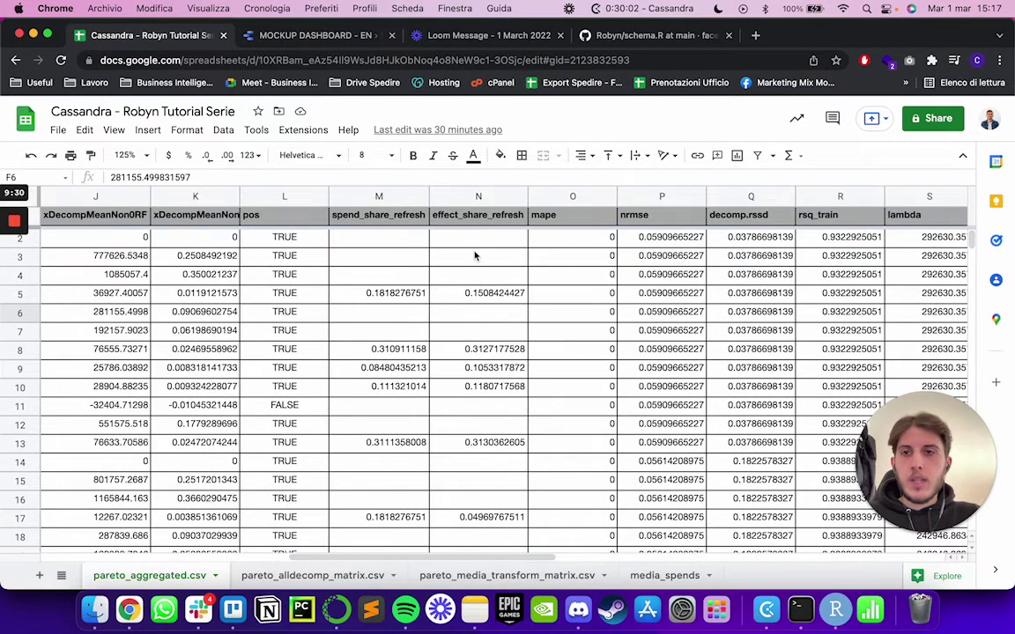
scroll(474, 256, left, 4)
scroll(474, 256, down, 1)
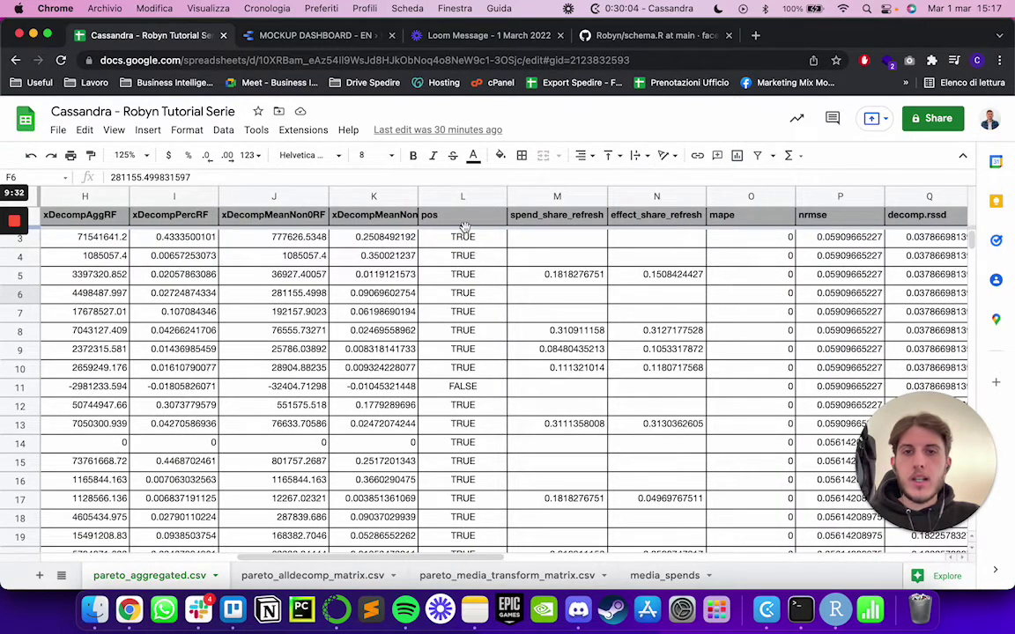
click(461, 222)
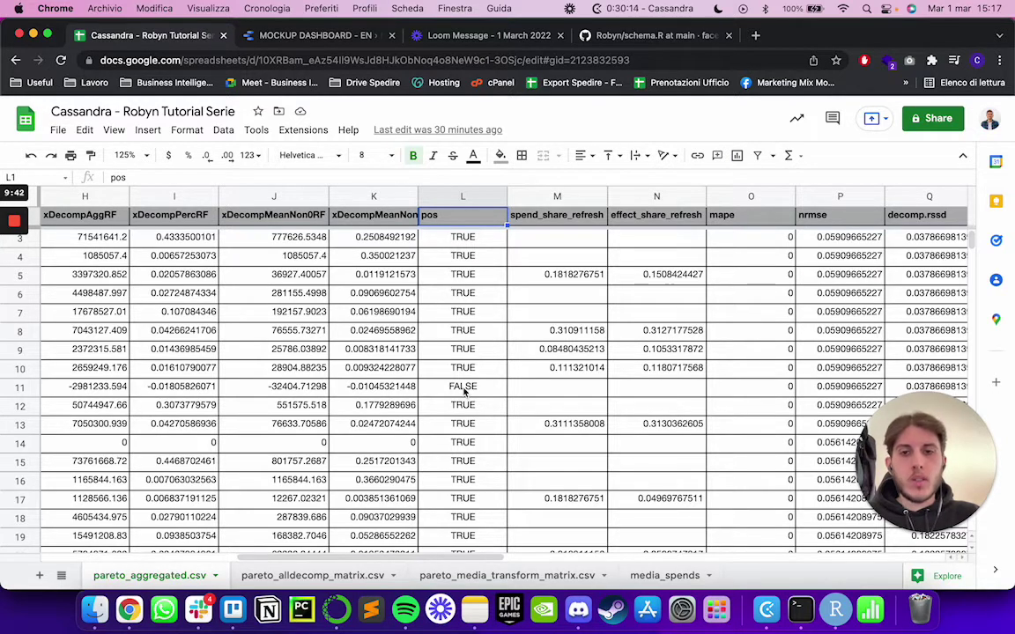
Step: Select the events row of solution 1_881_1 and examine its values across the columns
scroll(464, 391, left, 10)
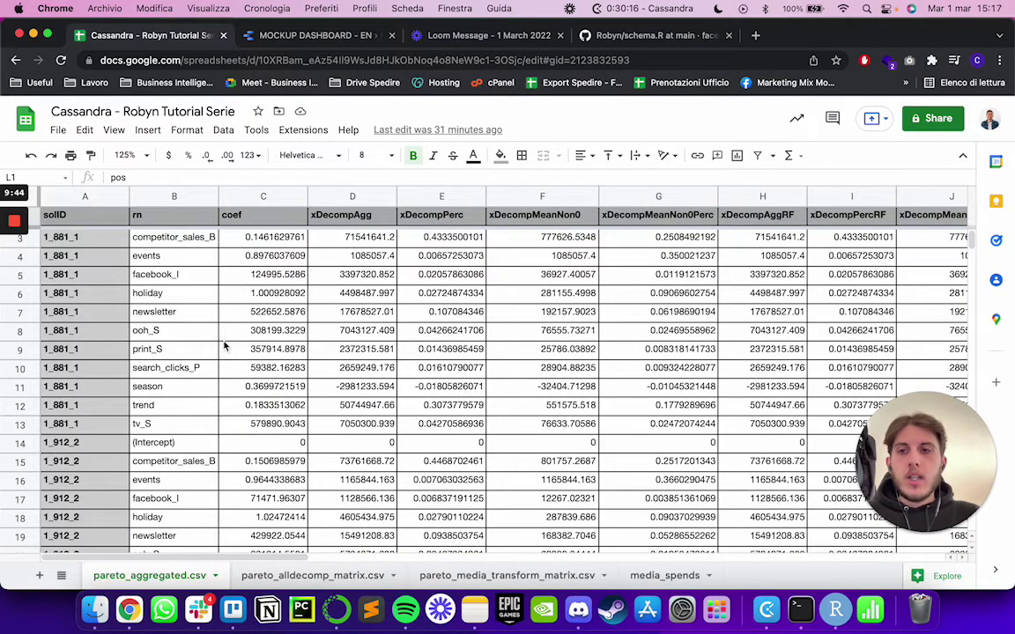
click(184, 263)
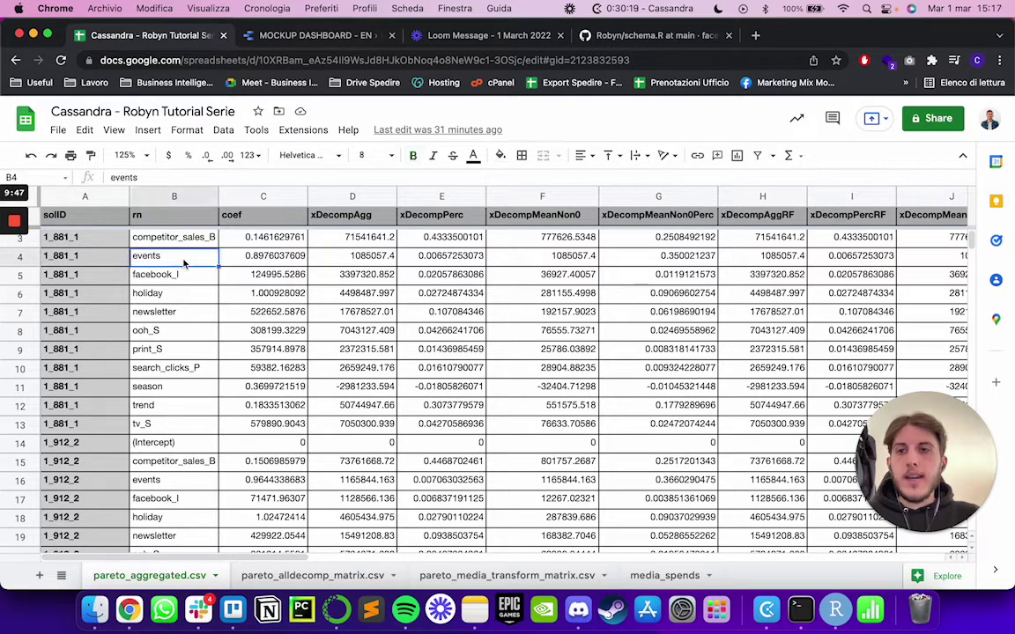
click(14, 261)
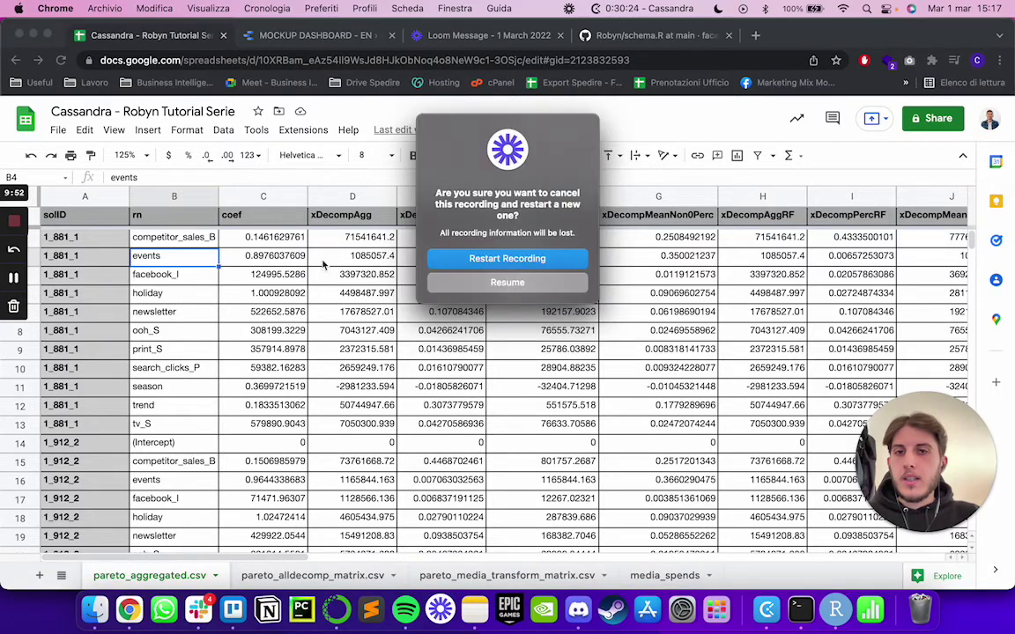
click(453, 283)
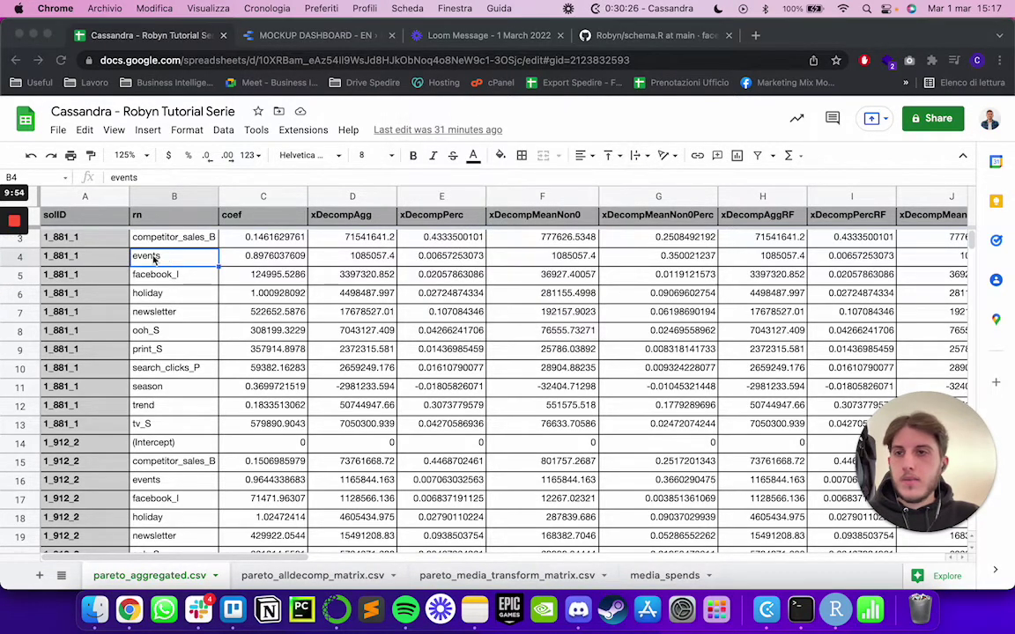
click(35, 255)
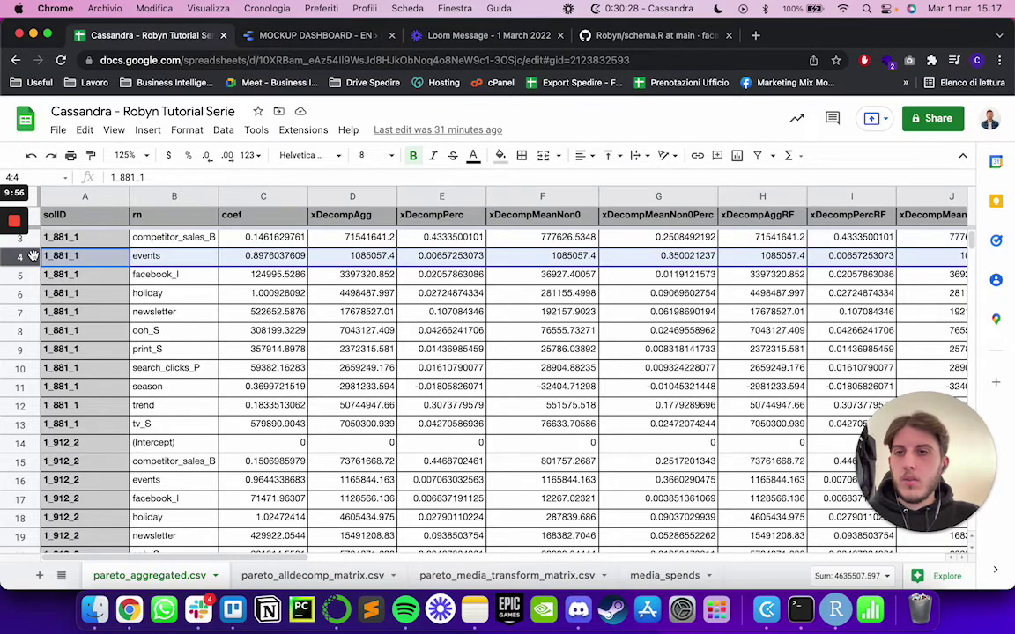
scroll(155, 258, right, 15)
scroll(155, 258, left, 8)
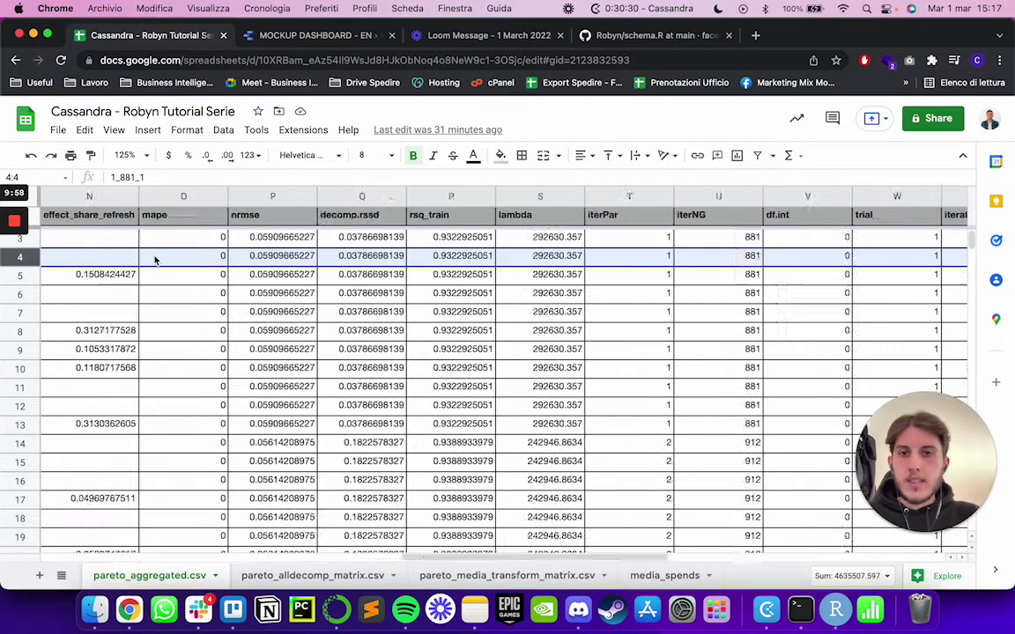
scroll(156, 258, left, 10)
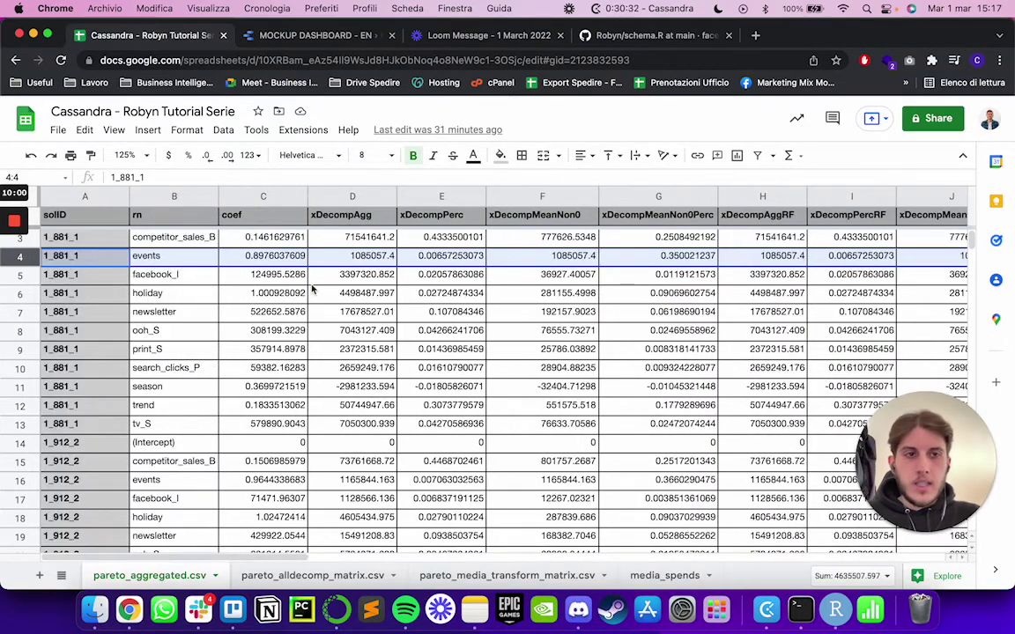
Step: Select the pos value in row 11 and the variable name in that row's rn column
scroll(300, 289, right, 3)
scroll(311, 290, right, 2)
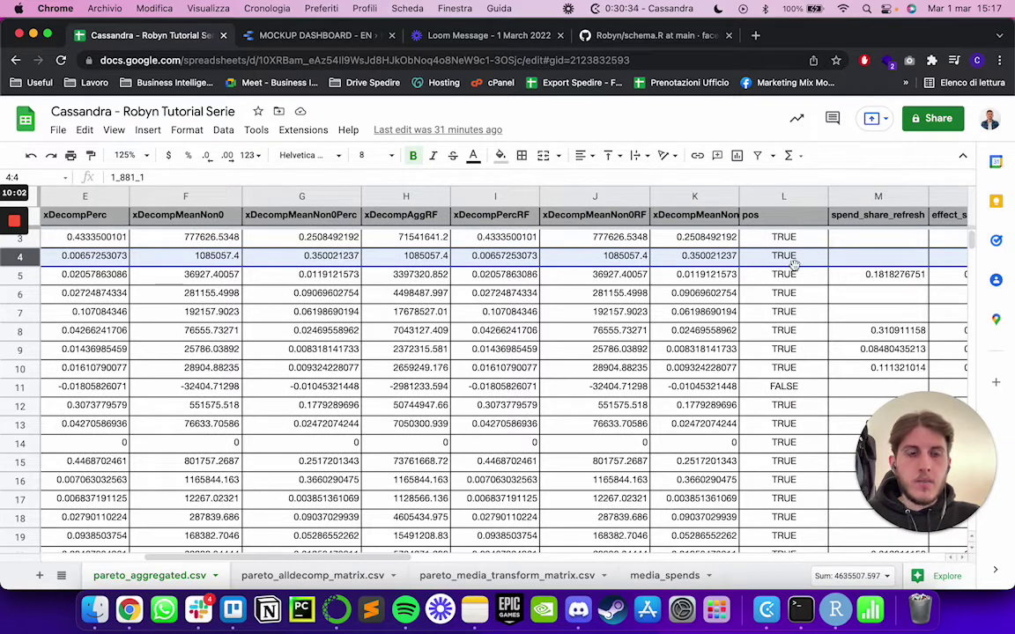
click(782, 386)
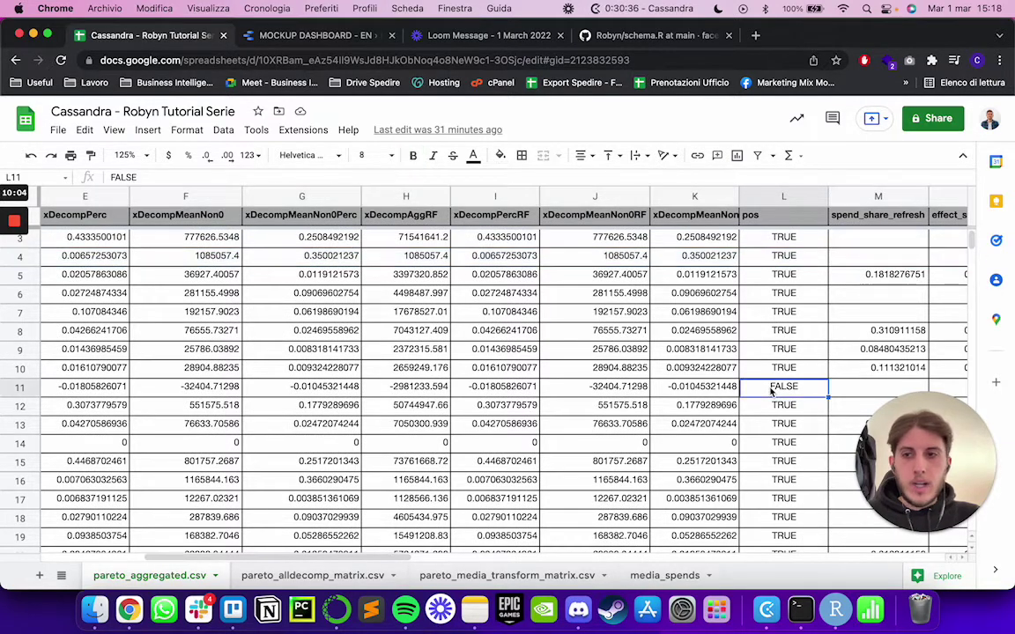
scroll(123, 359, left, 5)
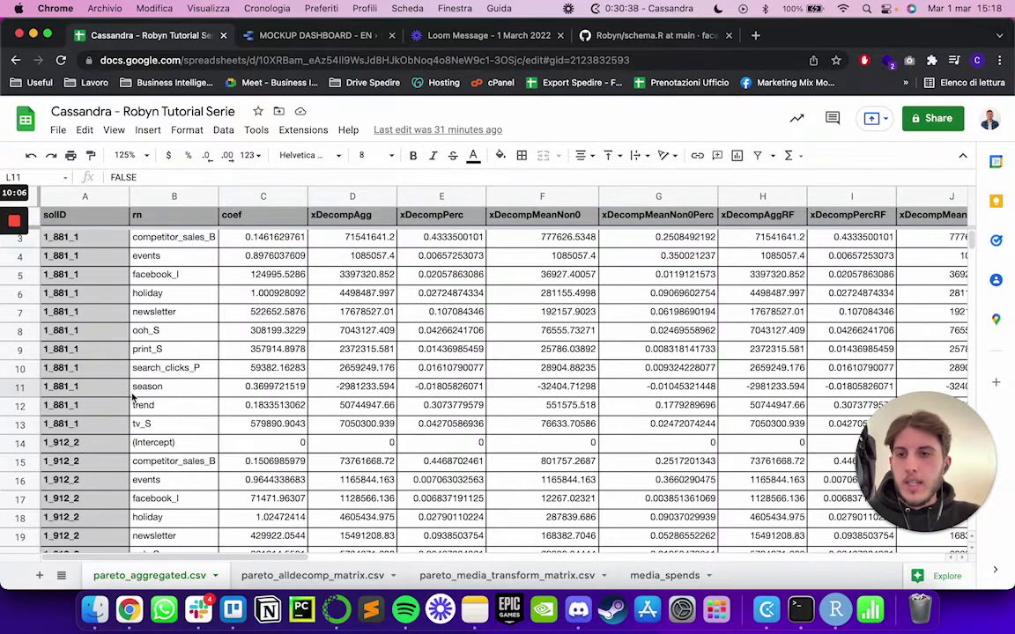
click(164, 392)
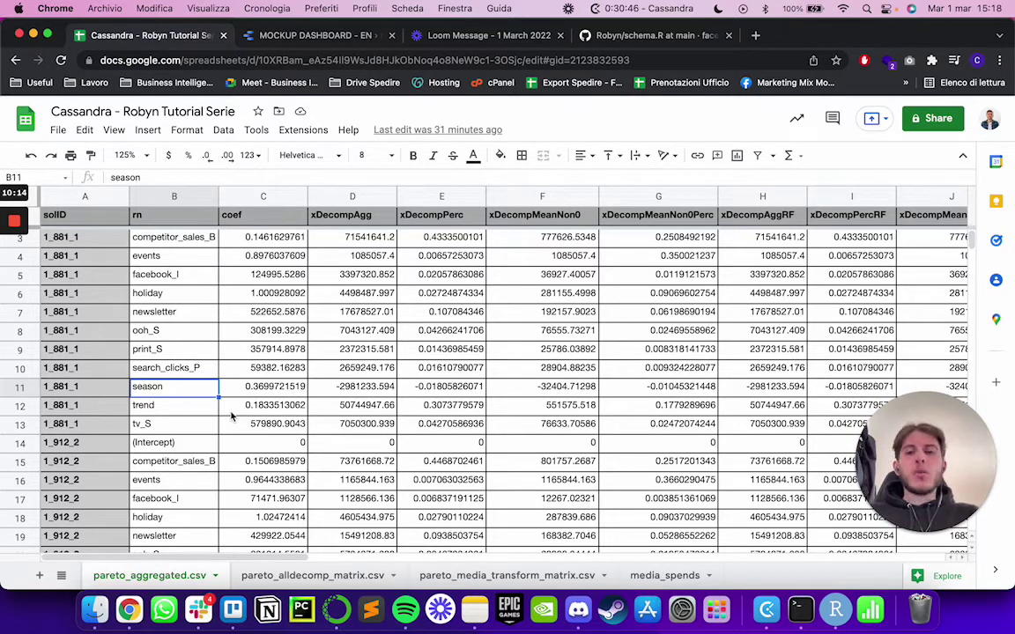
Step: Examine the spend_share_refresh and effect_share_refresh headers and the nrmse value in row 7
drag(289, 556, 520, 555)
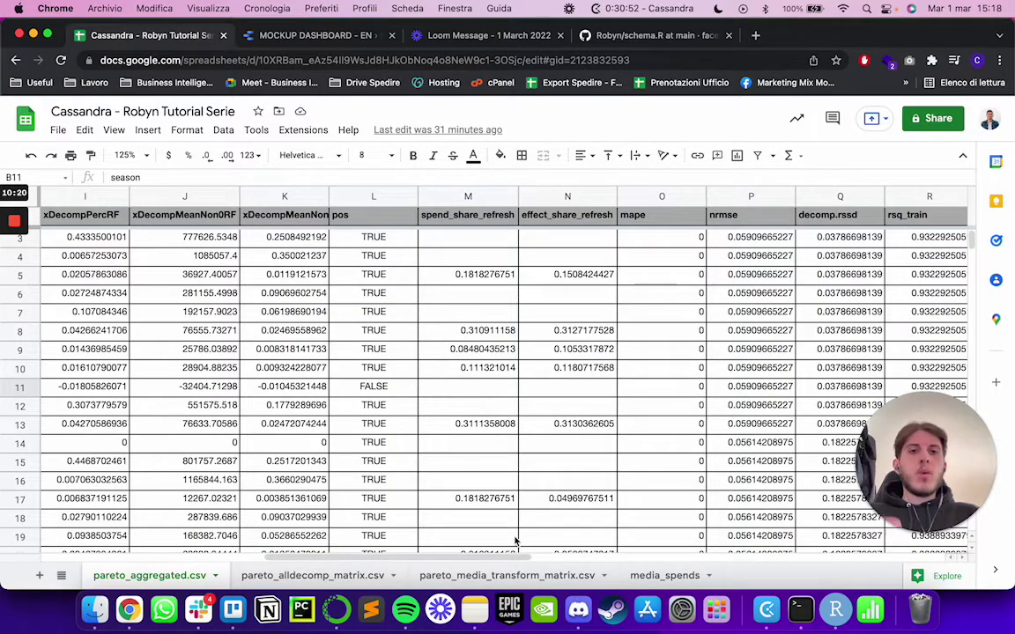
drag(528, 559, 539, 559)
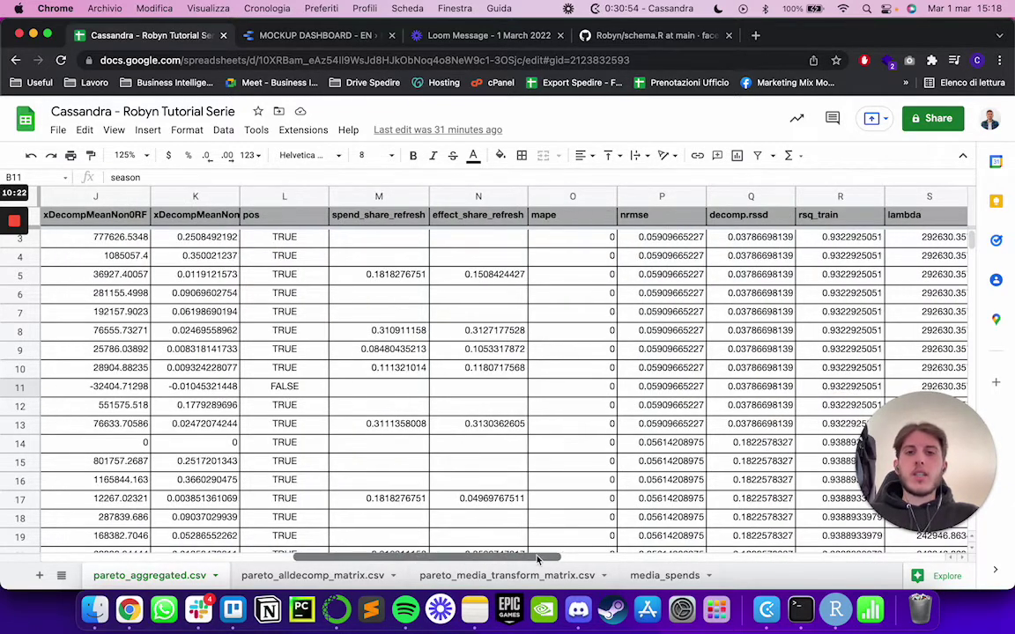
click(371, 216)
click(480, 220)
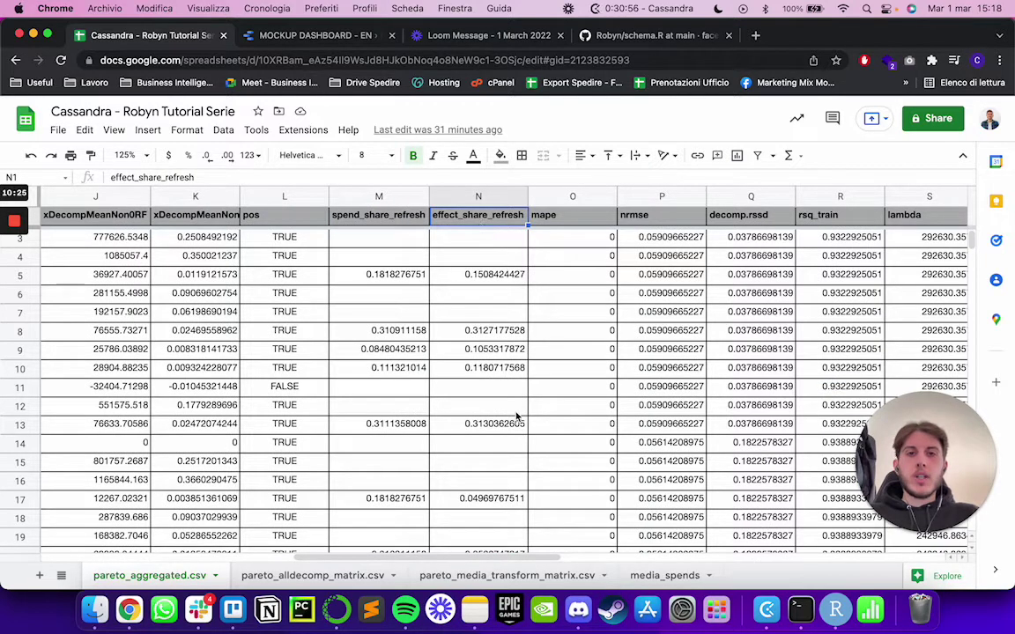
drag(491, 561, 600, 561)
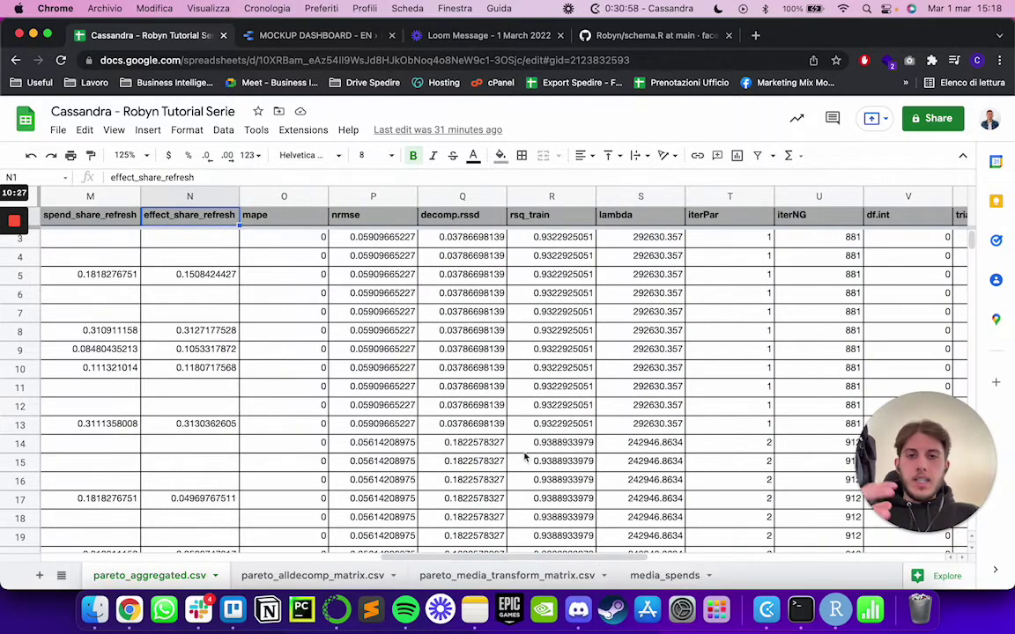
click(392, 313)
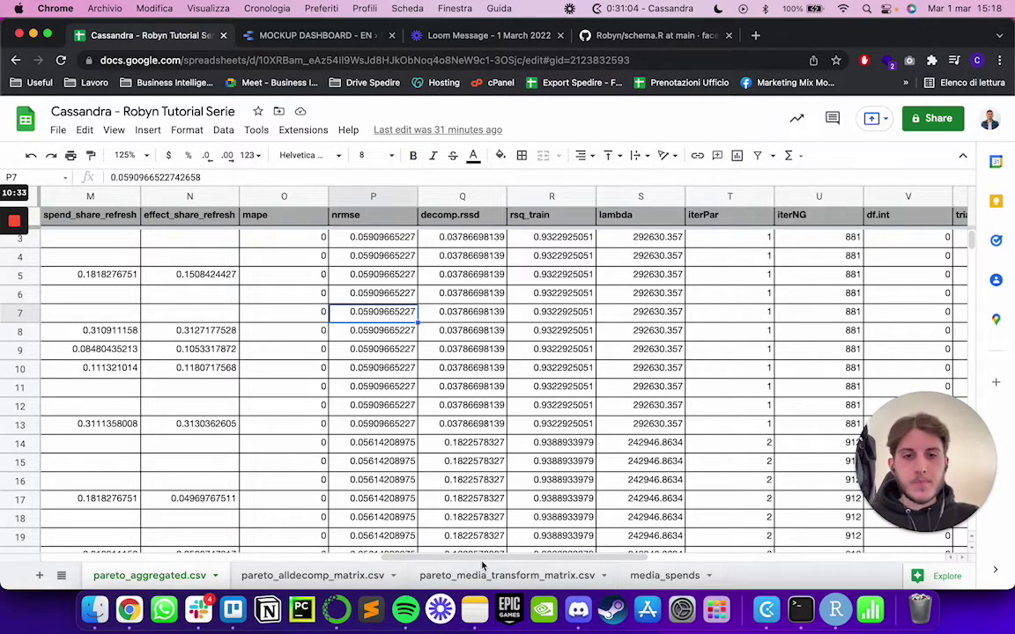
Step: Locate the total_spend column and select the facebook_I value in row 5
scroll(453, 501, right, 5)
drag(599, 555, 682, 546)
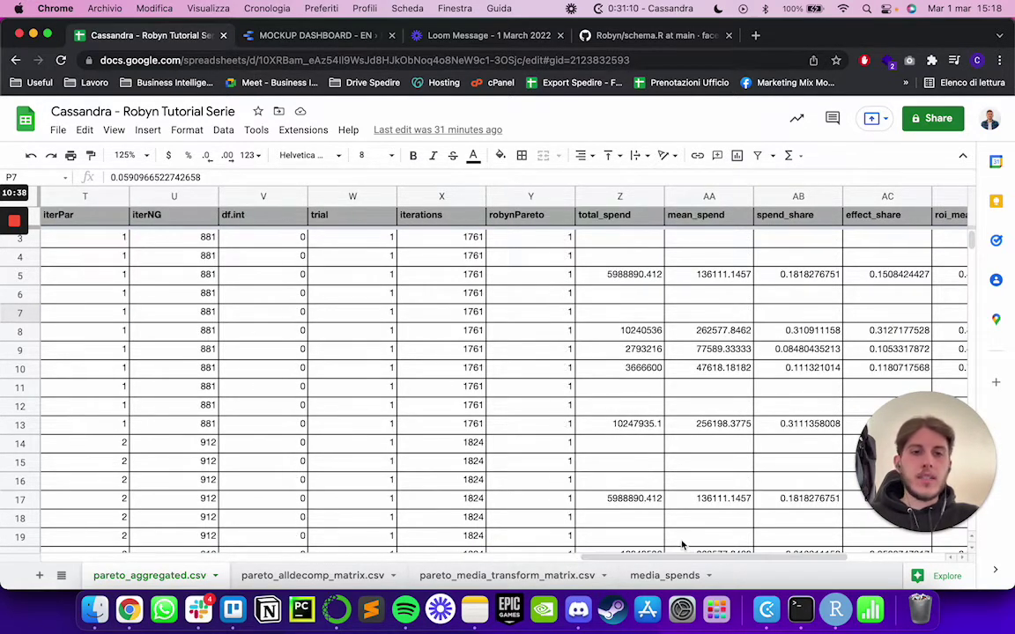
click(628, 259)
click(634, 280)
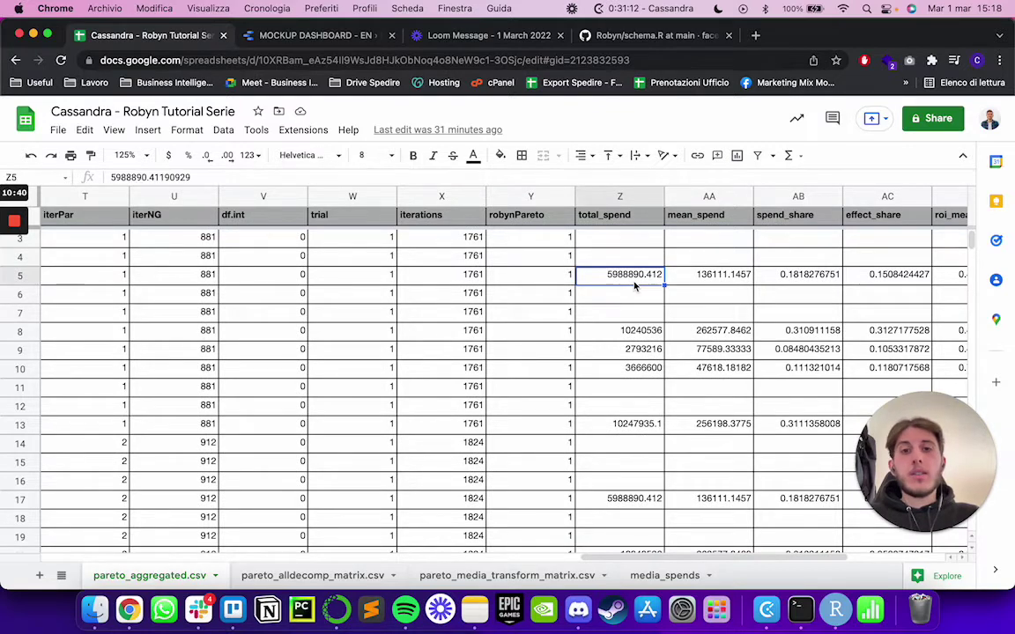
Step: Review the spend, effect, ROI and response columns, selecting the spend_share and effect_share values in row 5
scroll(635, 285, right, 3)
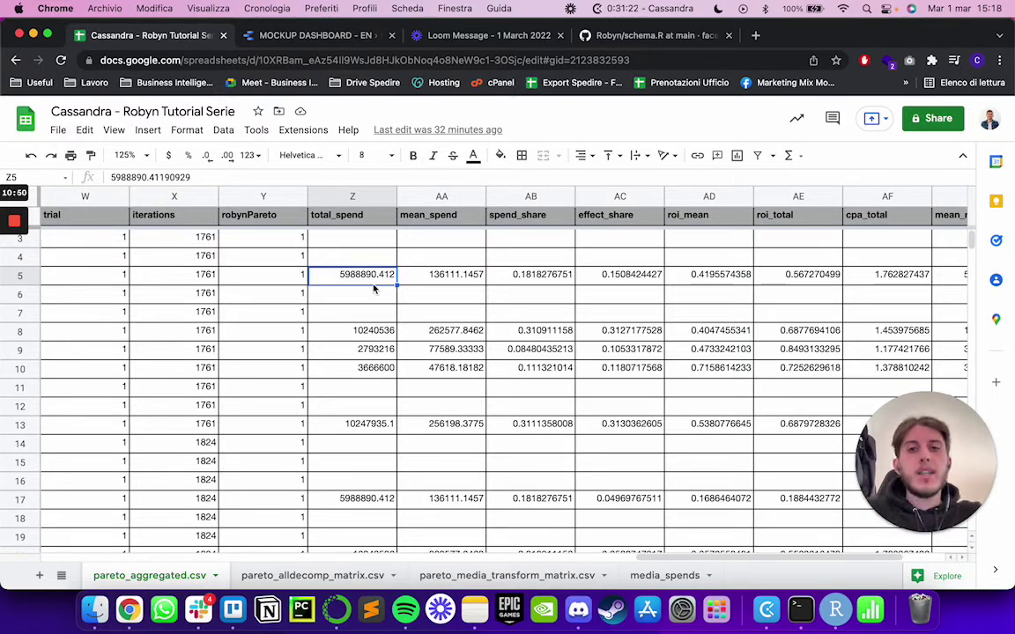
scroll(397, 295, right, 3)
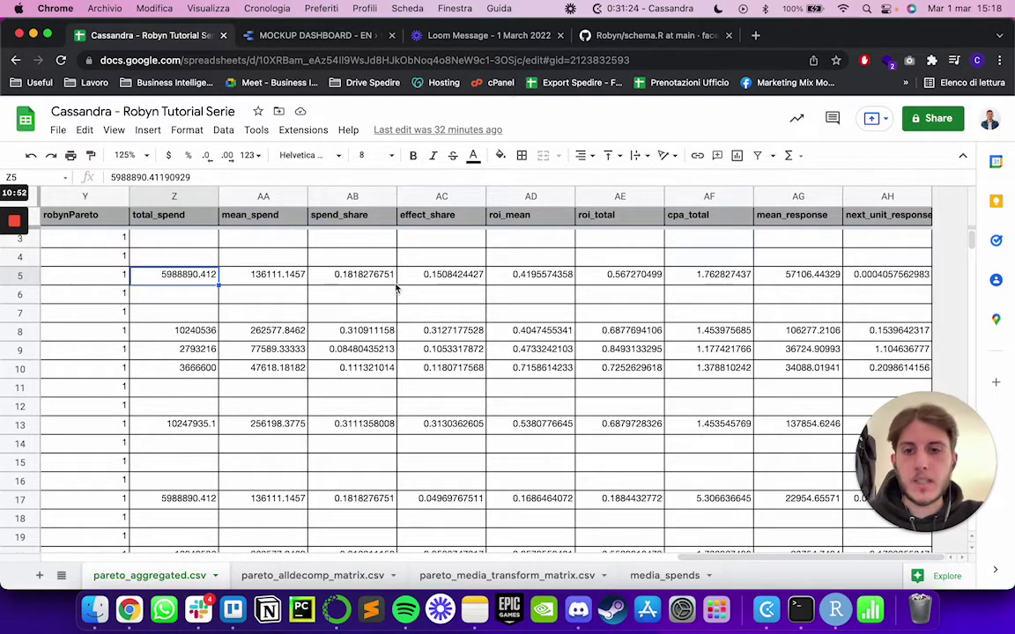
scroll(356, 294, down, 3)
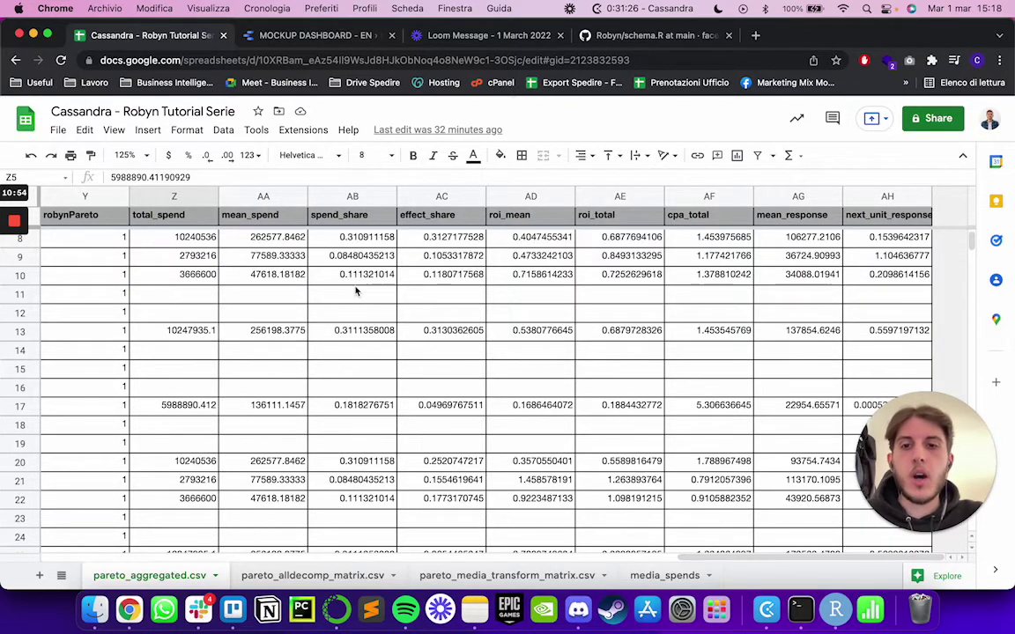
scroll(357, 292, up, 3)
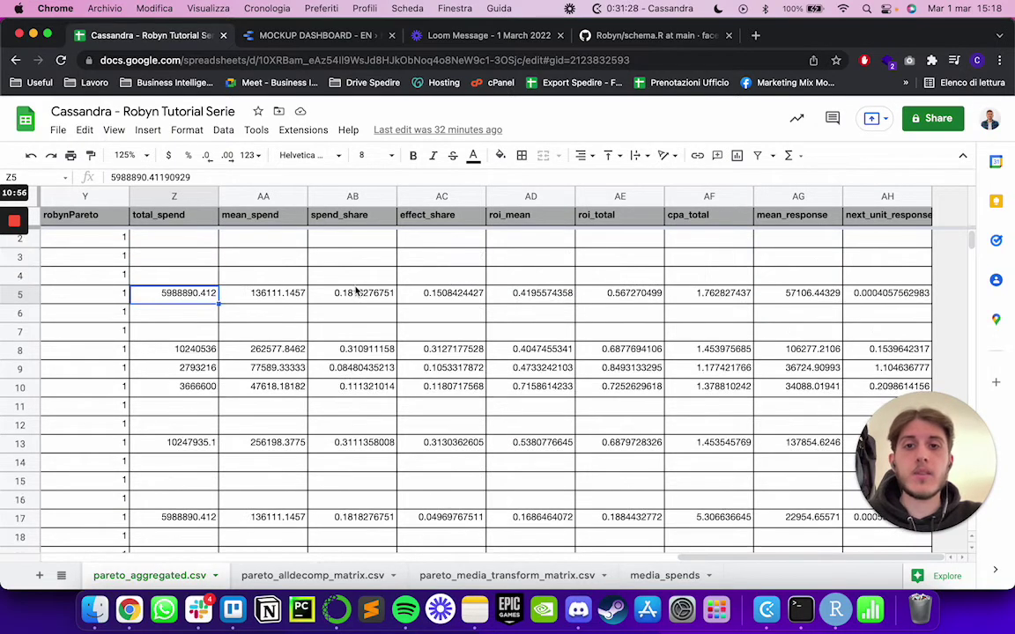
click(357, 293)
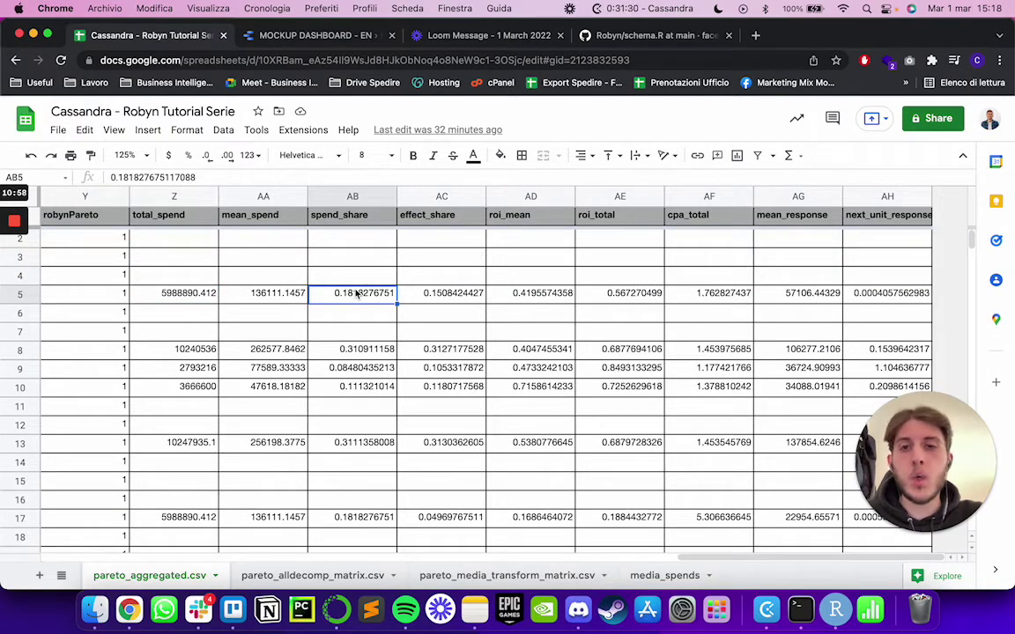
click(431, 300)
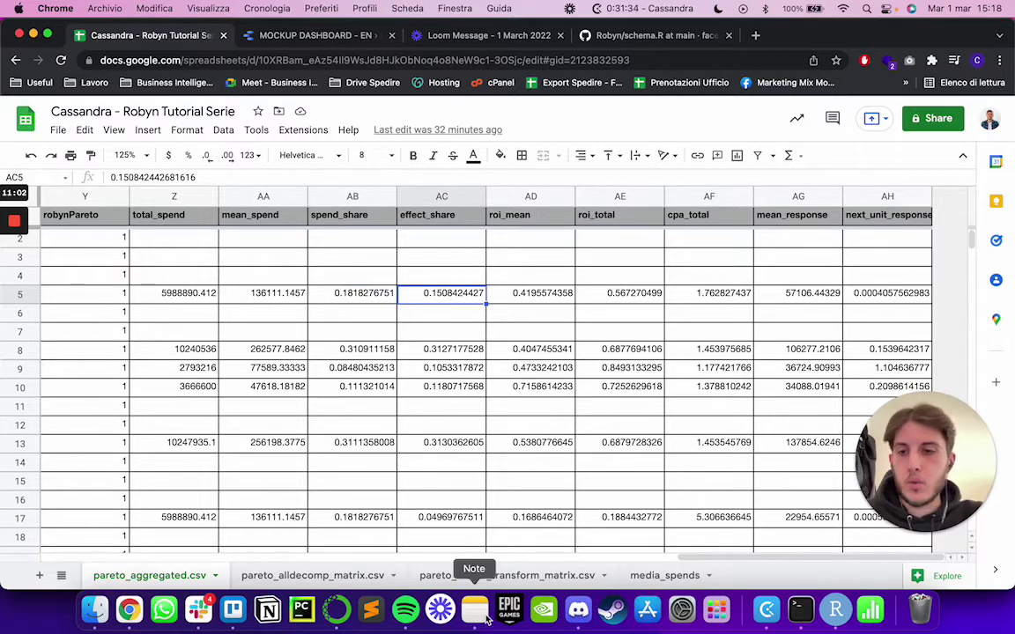
Step: Open the model one-pager 1_912_2.png from the output folder in Finder and review its Share of Spend VS Share of Effect chart
click(95, 609)
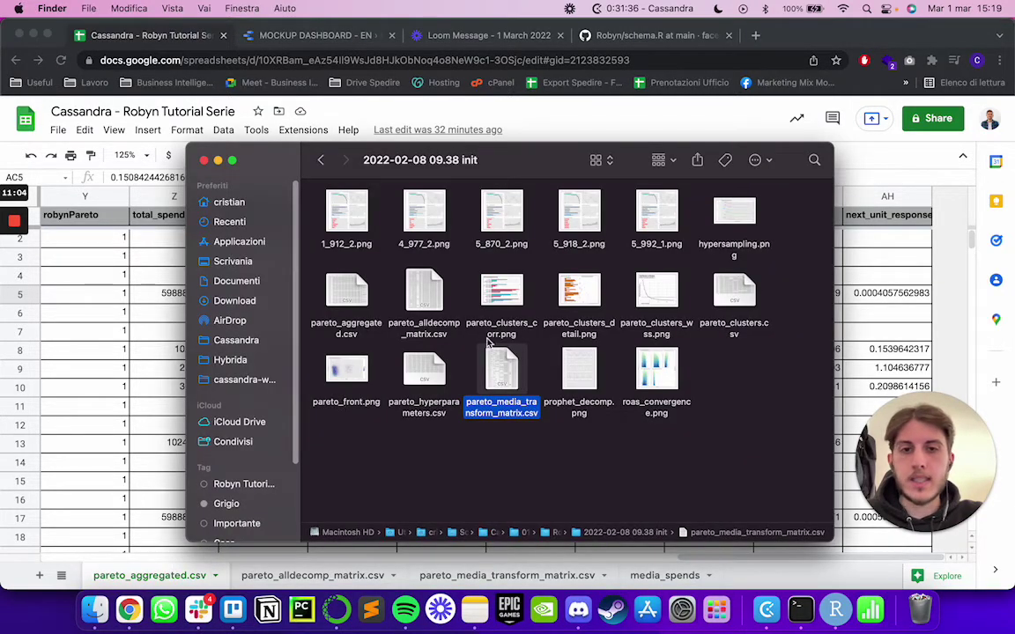
double_click(345, 213)
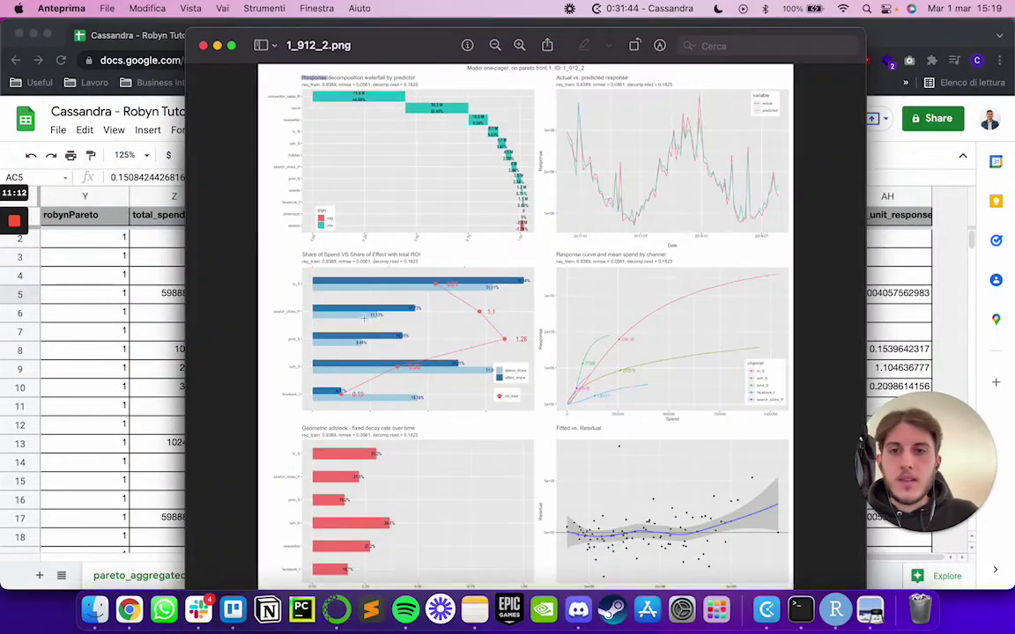
scroll(342, 396, up, 3)
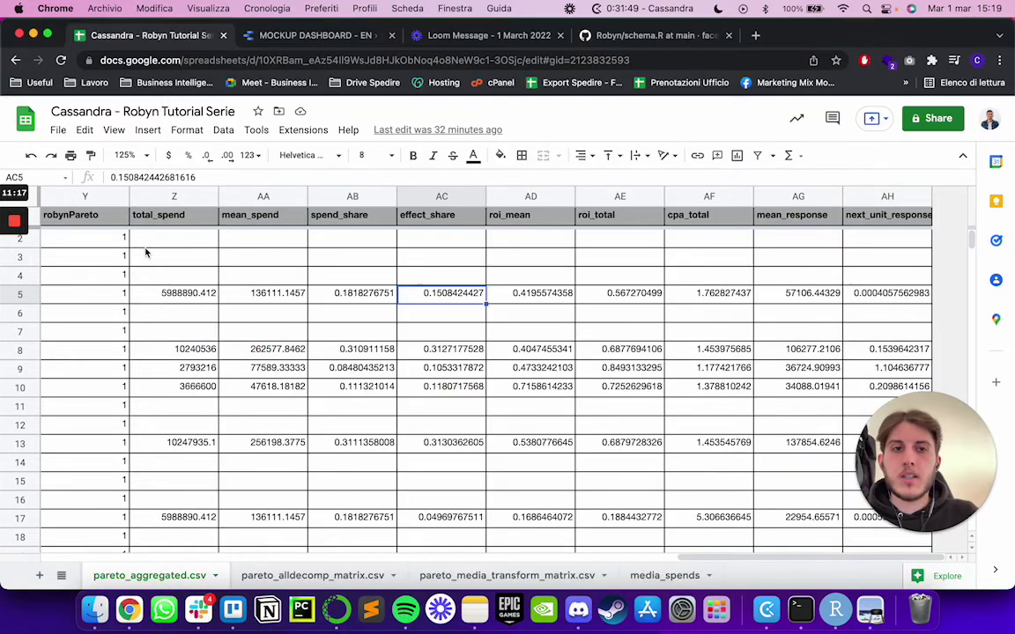
Step: Select the roi_total and cpa_total values in row 5 to examine facebook_I's return and cost per acquisition
click(132, 222)
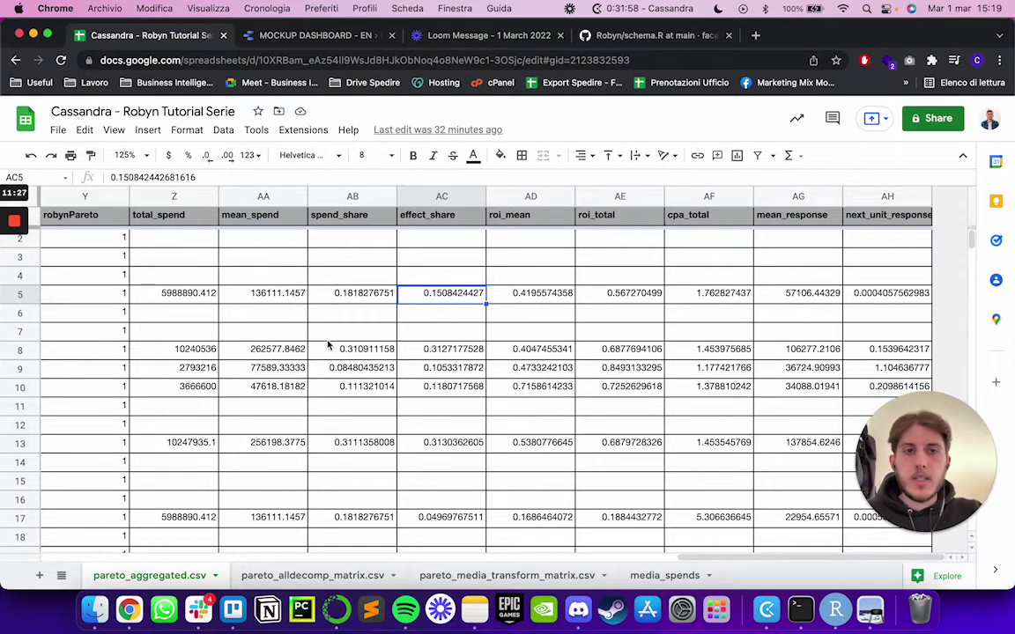
click(610, 297)
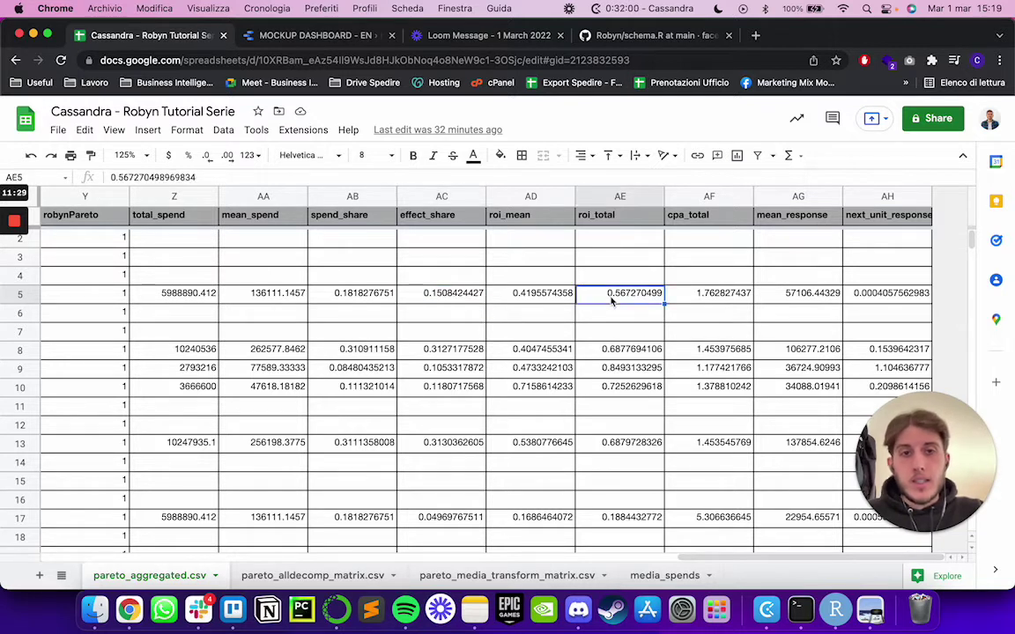
click(710, 290)
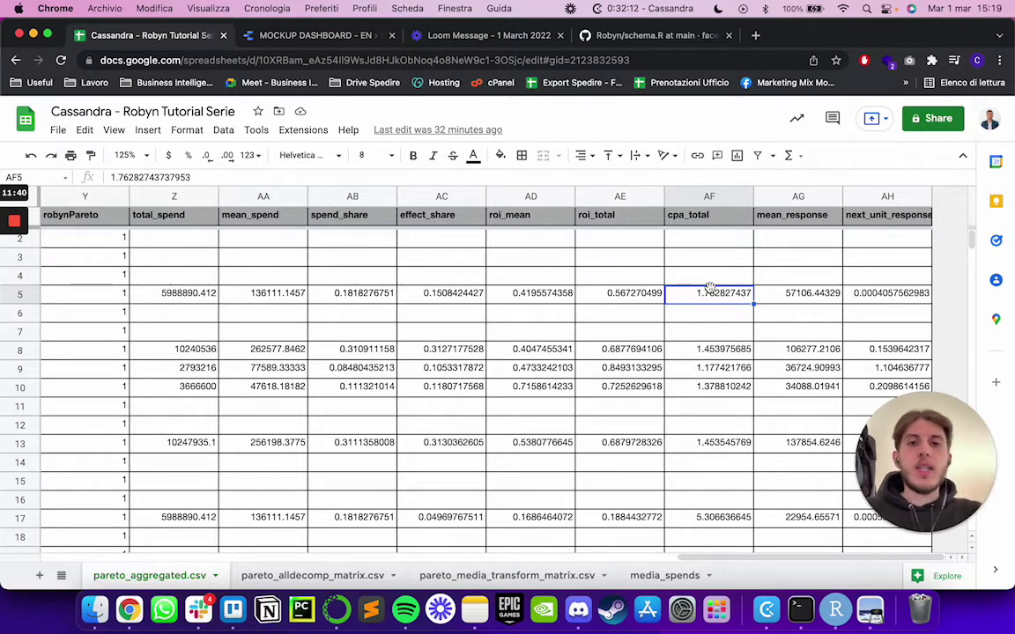
Step: Open the pareto_alldecomp_matrix.csv sheet and skim its weekly decomposition rows
click(287, 575)
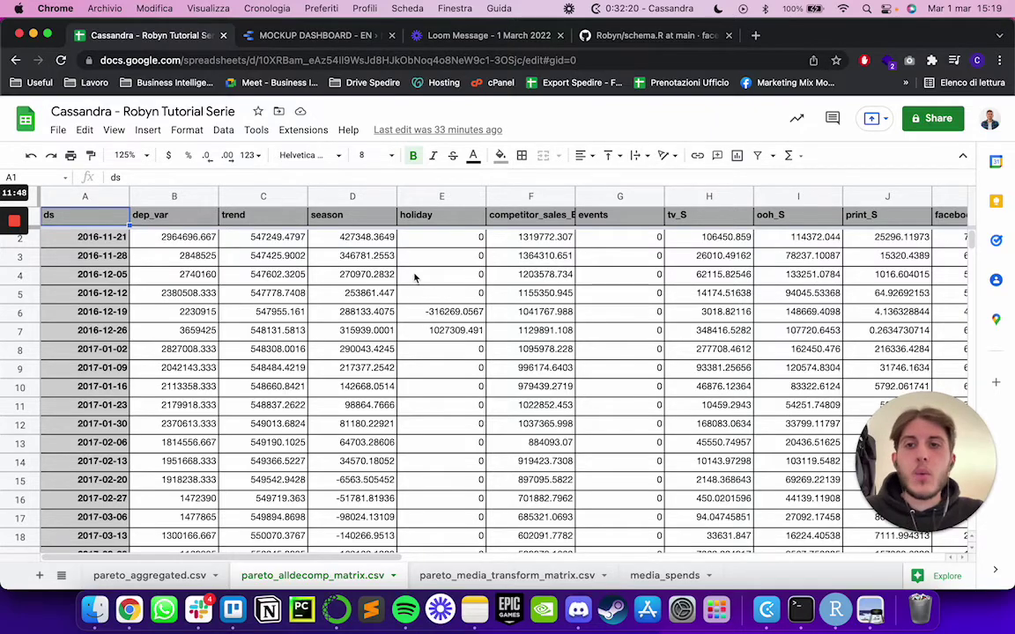
scroll(415, 277, down, 7)
scroll(176, 304, down, 6)
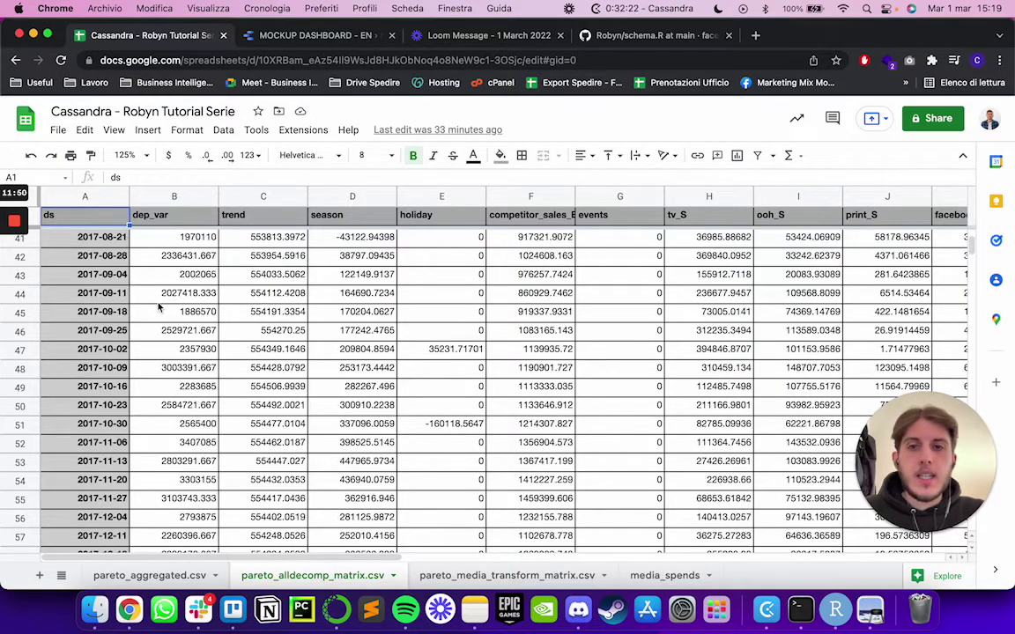
scroll(159, 307, down, 20)
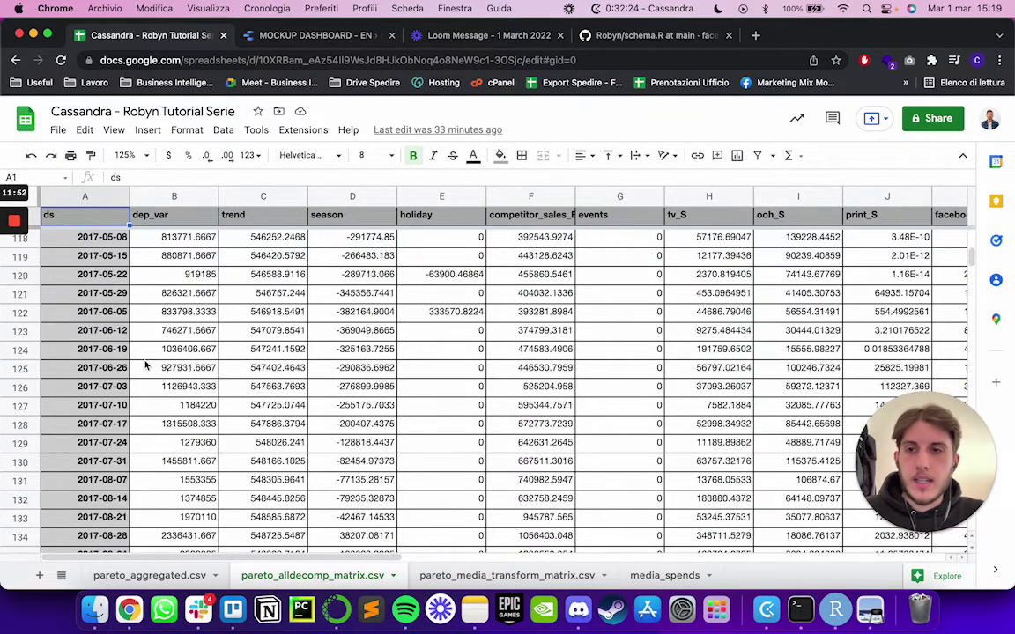
scroll(145, 366, up, 20)
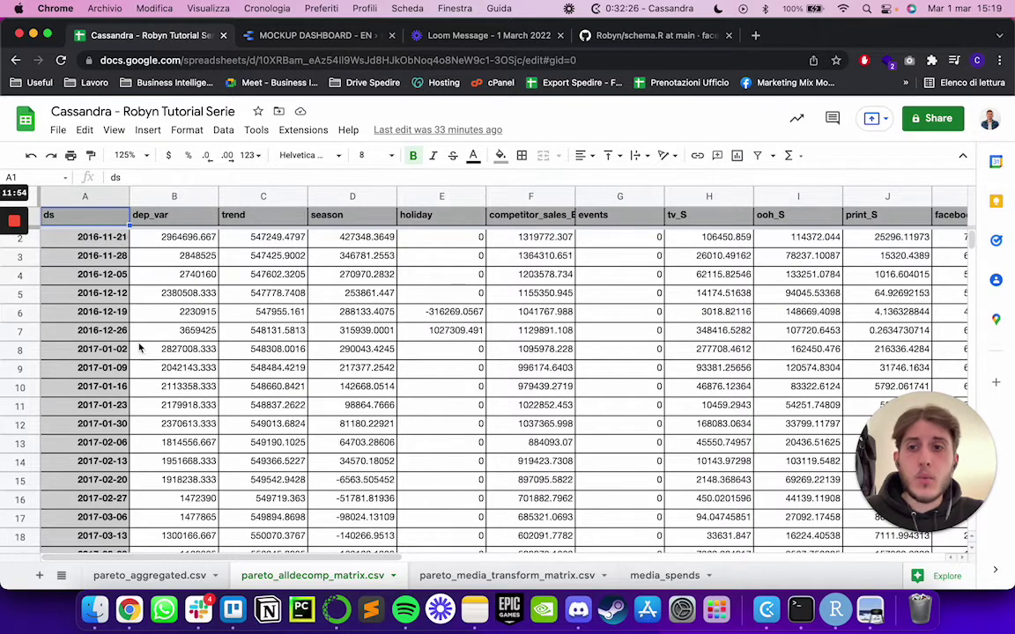
Step: Examine the ds column from its first date in row 2 to where the dates start over, selecting the dates in rows 90 and 92
key(Down)
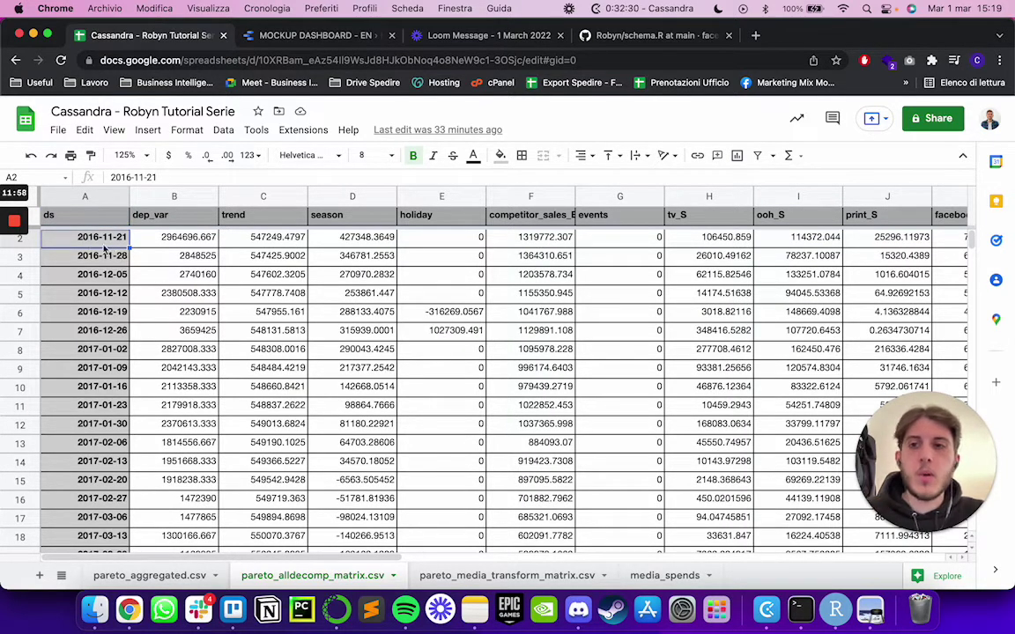
scroll(105, 249, down, 20)
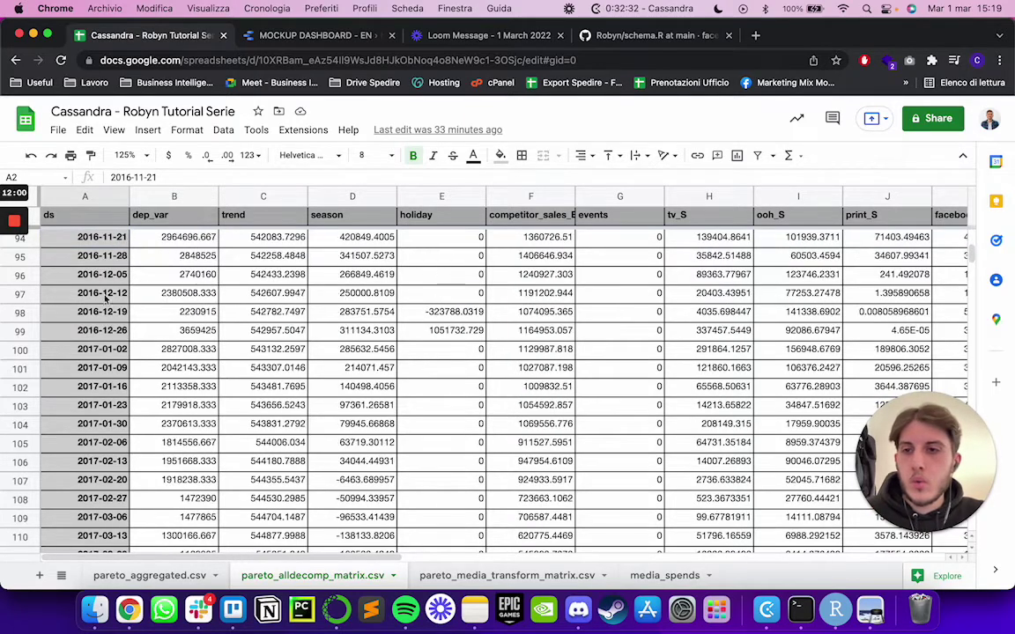
scroll(112, 301, up, 3)
click(99, 312)
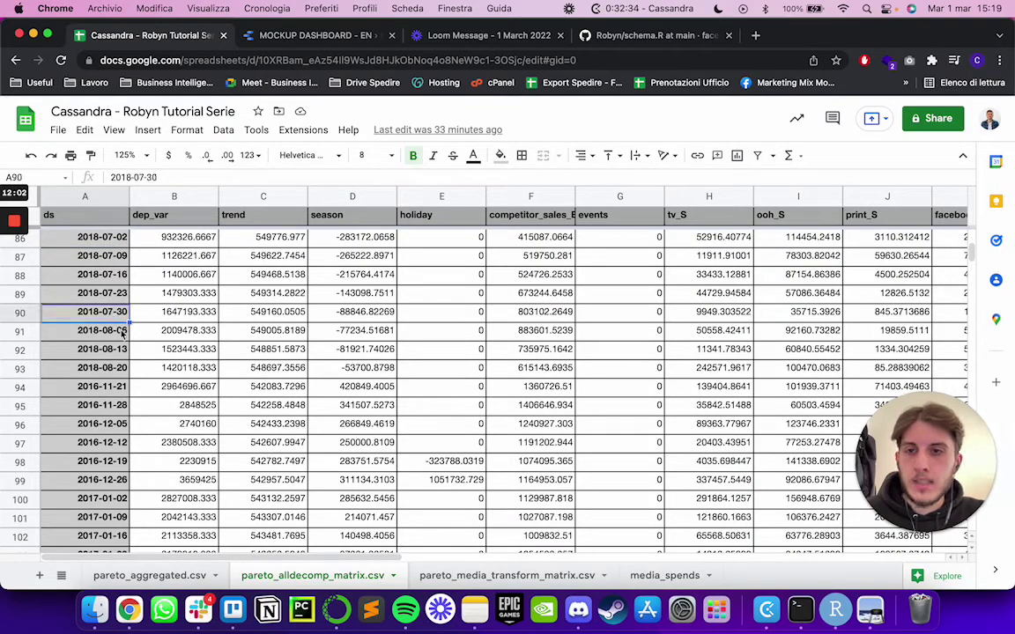
click(112, 350)
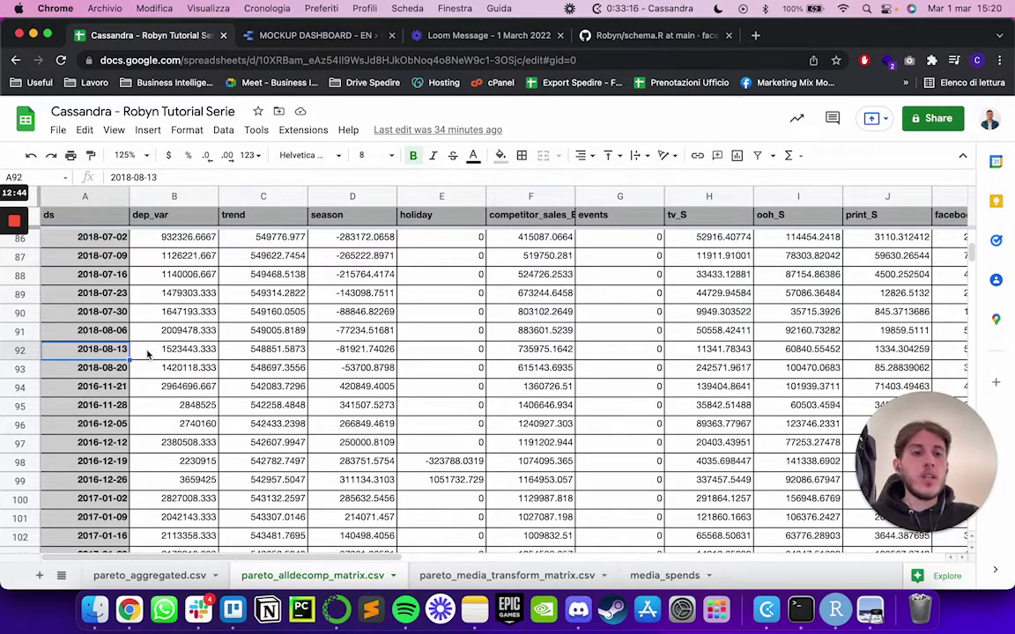
Step: Examine the solID column down the rows to find where model 1_881_1 ends and 1_912_2 begins
scroll(150, 370, up, 20)
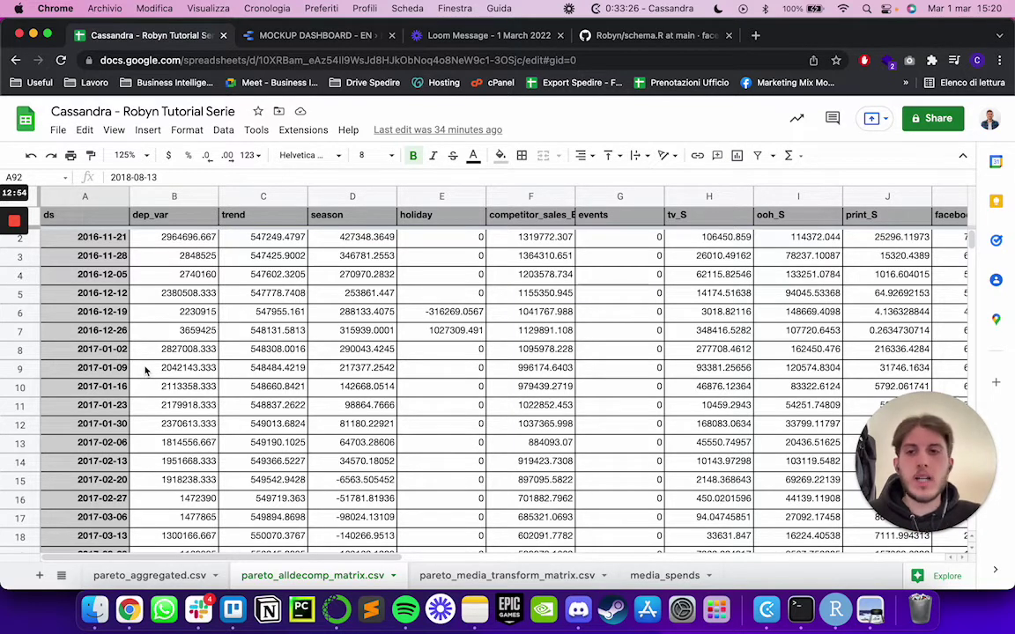
scroll(145, 371, right, 10)
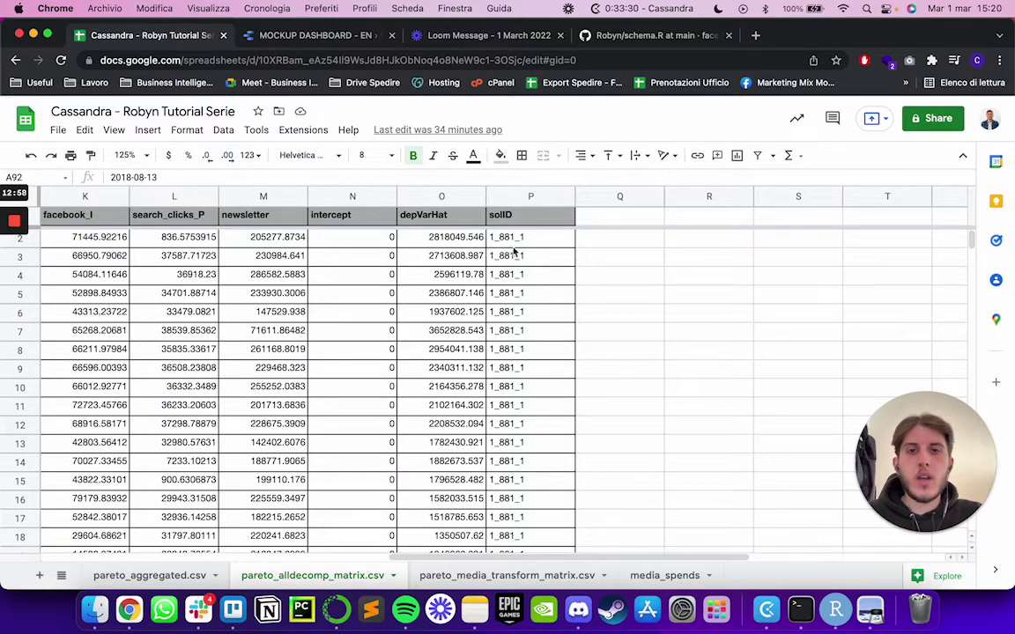
scroll(515, 250, down, 8)
scroll(516, 249, left, 10)
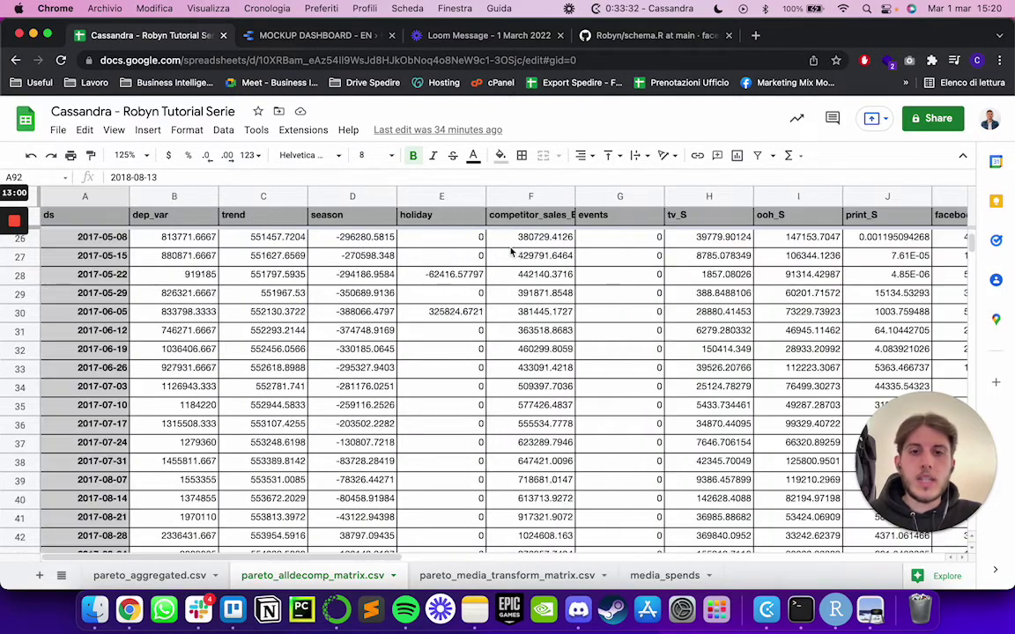
scroll(288, 282, right, 10)
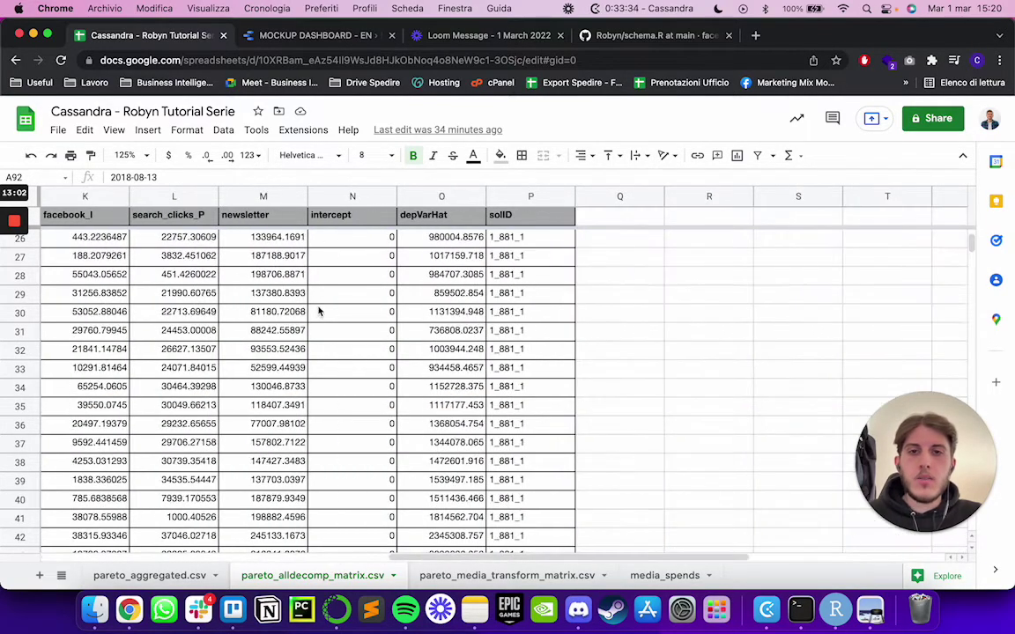
scroll(525, 357, down, 12)
scroll(525, 357, left, 1)
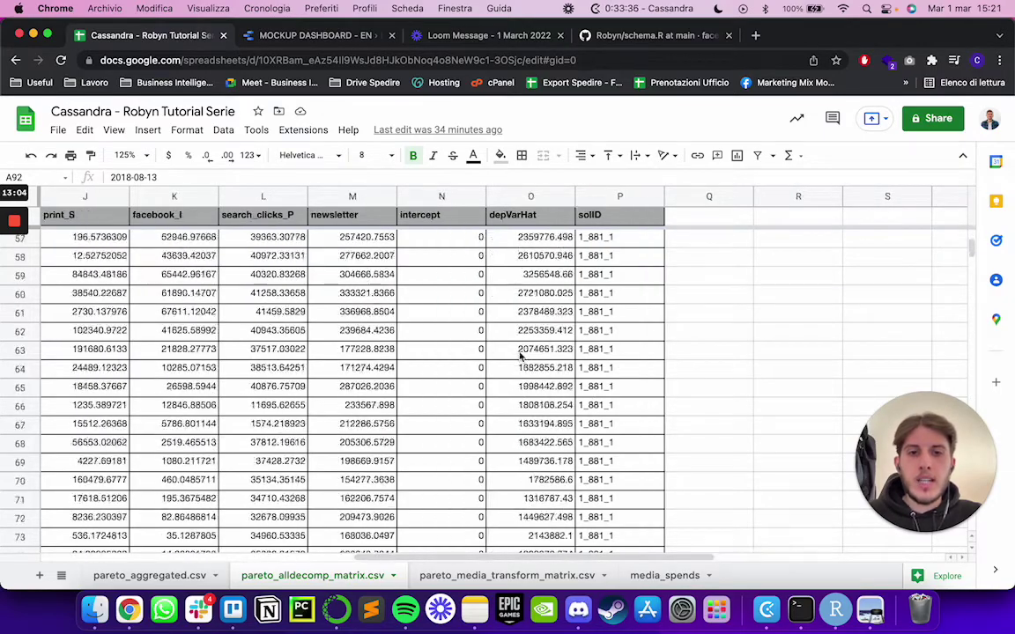
scroll(520, 354, down, 13)
scroll(520, 354, left, 3)
scroll(529, 344, right, 3)
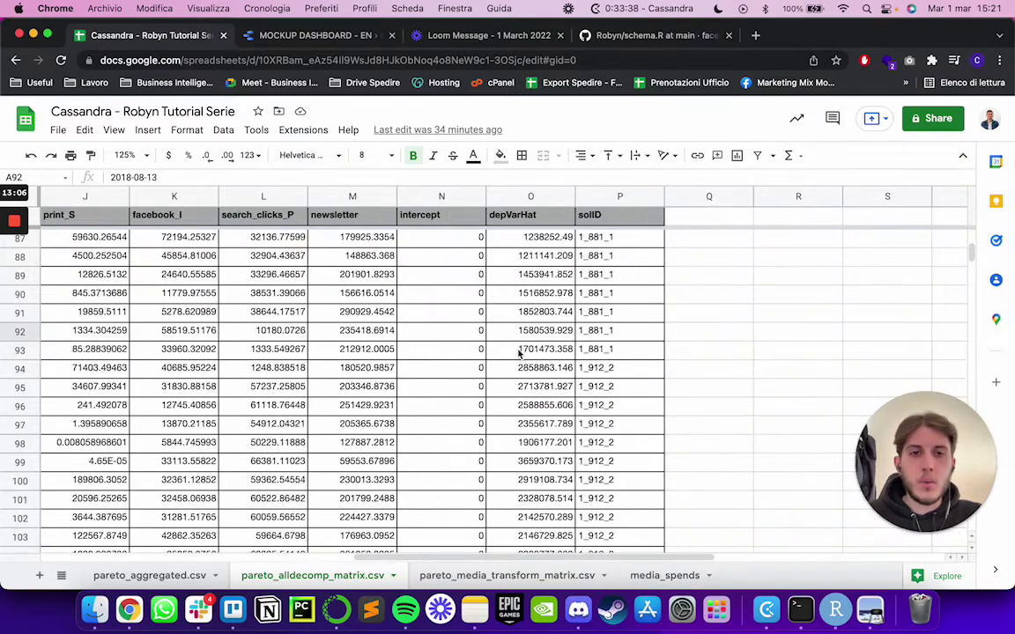
scroll(535, 333, up, 1)
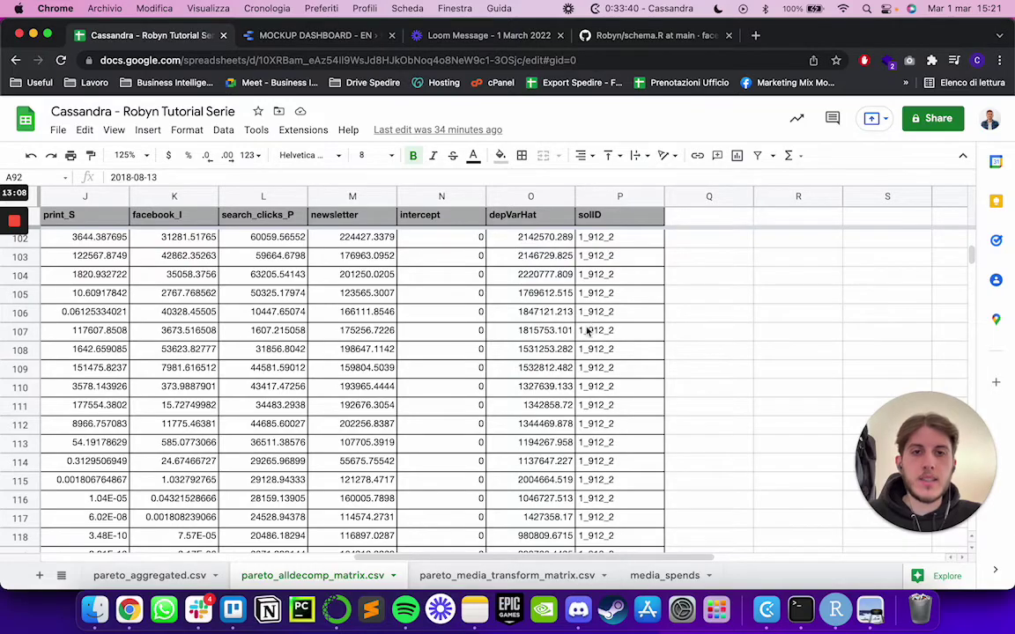
Step: Review the decomposition columns of the 1_912_2 rows, and return to the sheet's first rows
scroll(528, 303, left, 9)
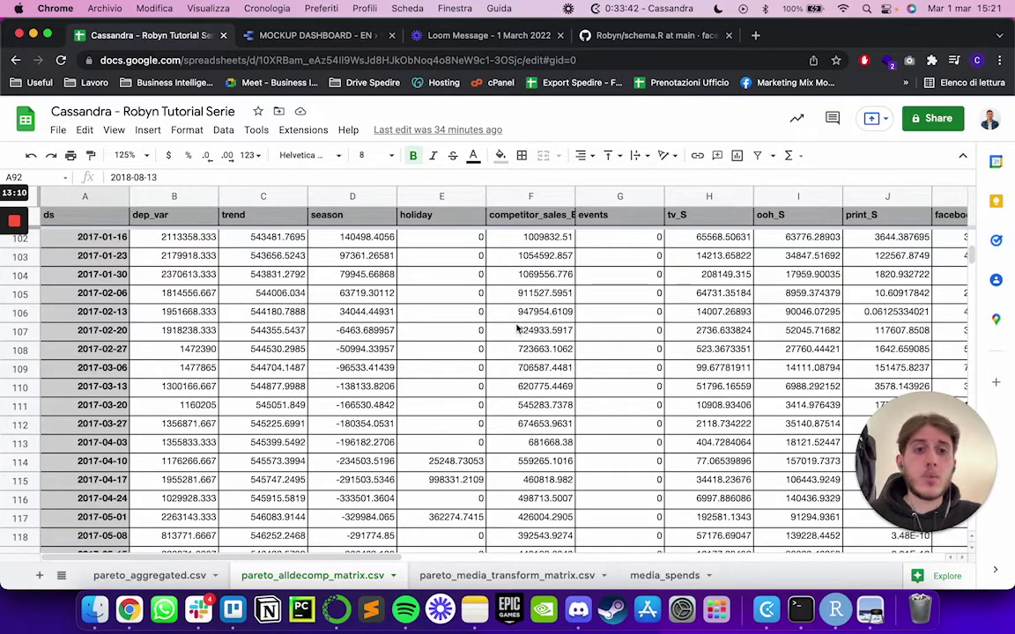
scroll(516, 329, right, 1)
scroll(516, 329, right, 4)
scroll(516, 330, up, 20)
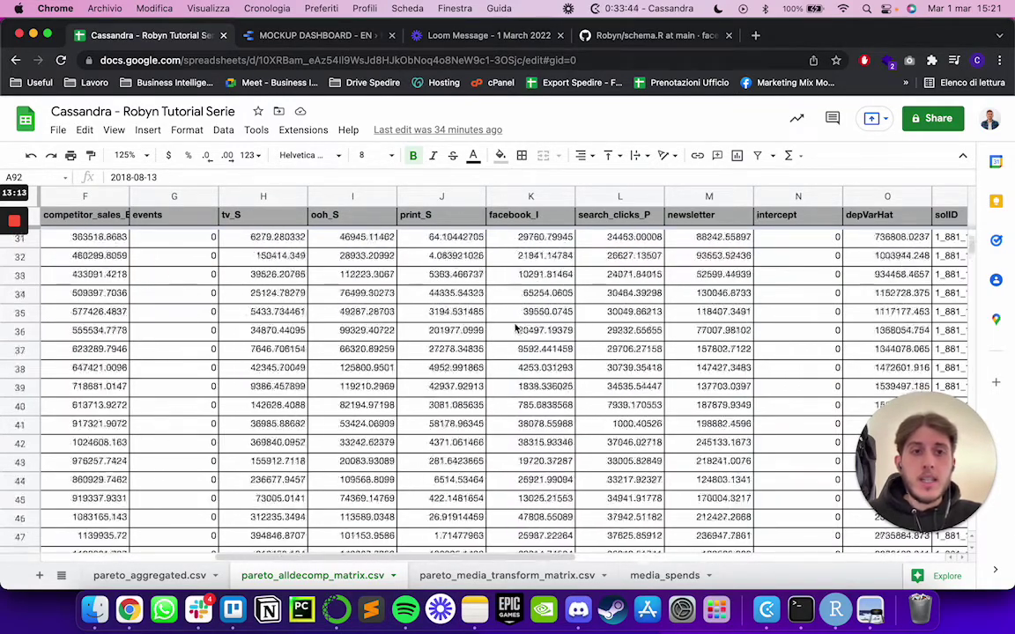
scroll(517, 330, left, 5)
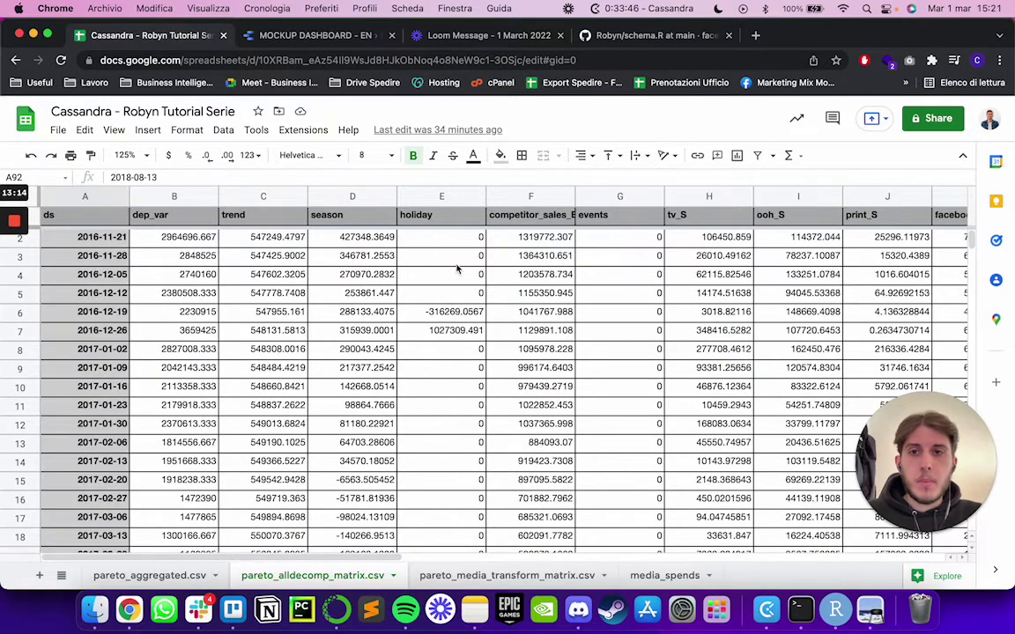
Step: Examine the dep_var column, selecting the whole column and its value in row 2
click(191, 249)
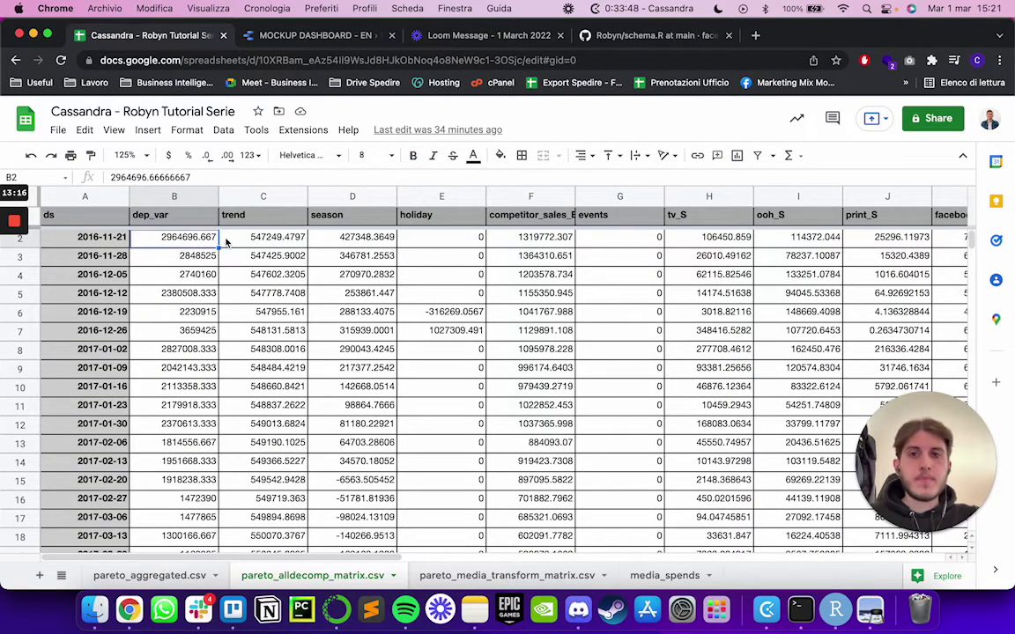
click(163, 214)
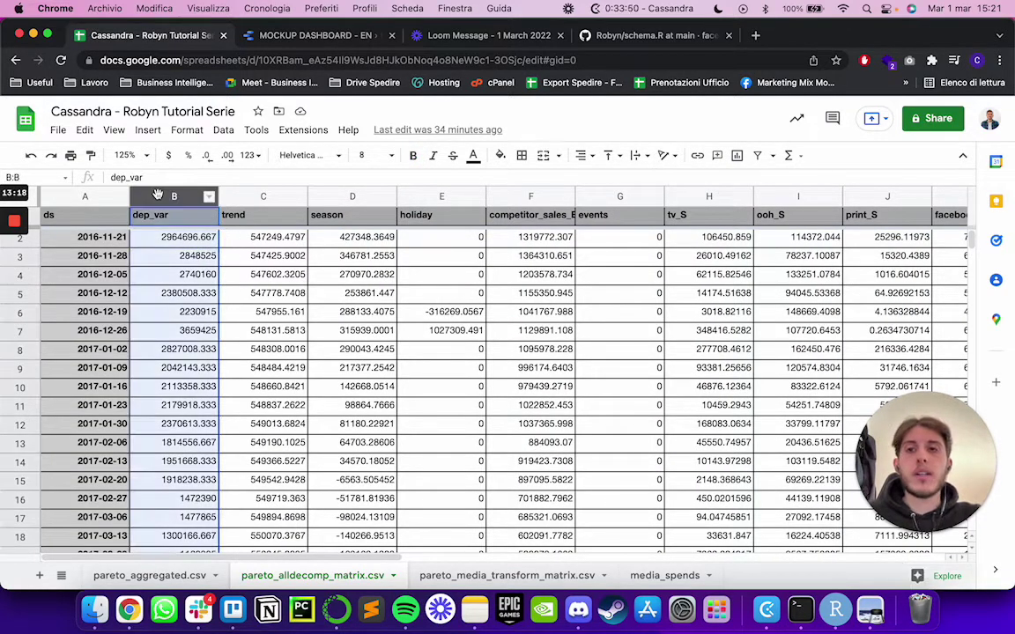
click(195, 245)
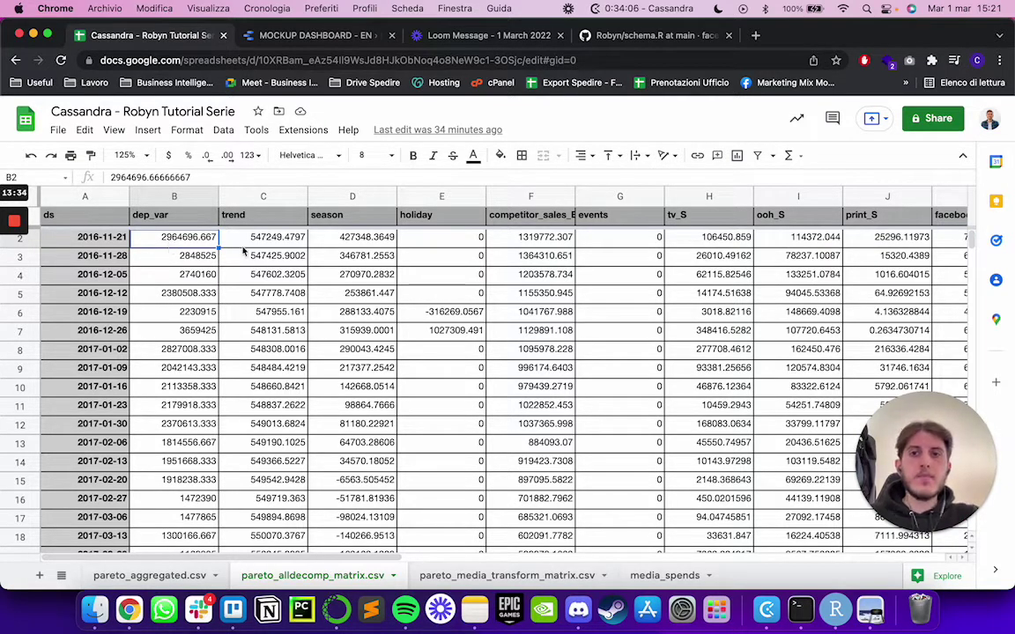
Step: Step through the row 2 decomposition values from season across holiday, competitor sales, events and tv_S to ooh_S
scroll(244, 253, right, 2)
scroll(244, 253, right, 4)
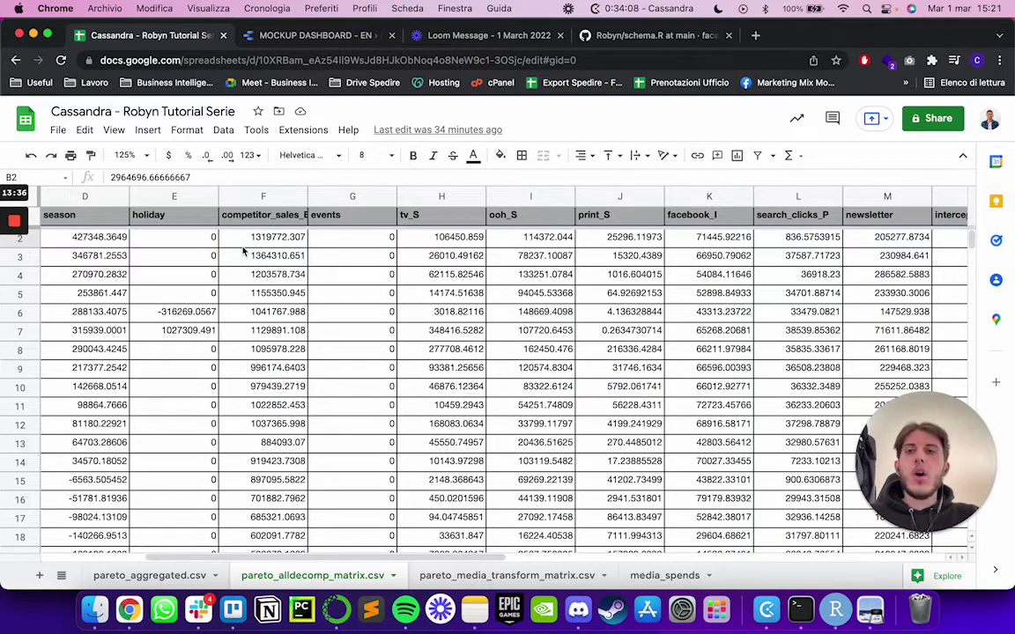
click(95, 240)
key(Right)
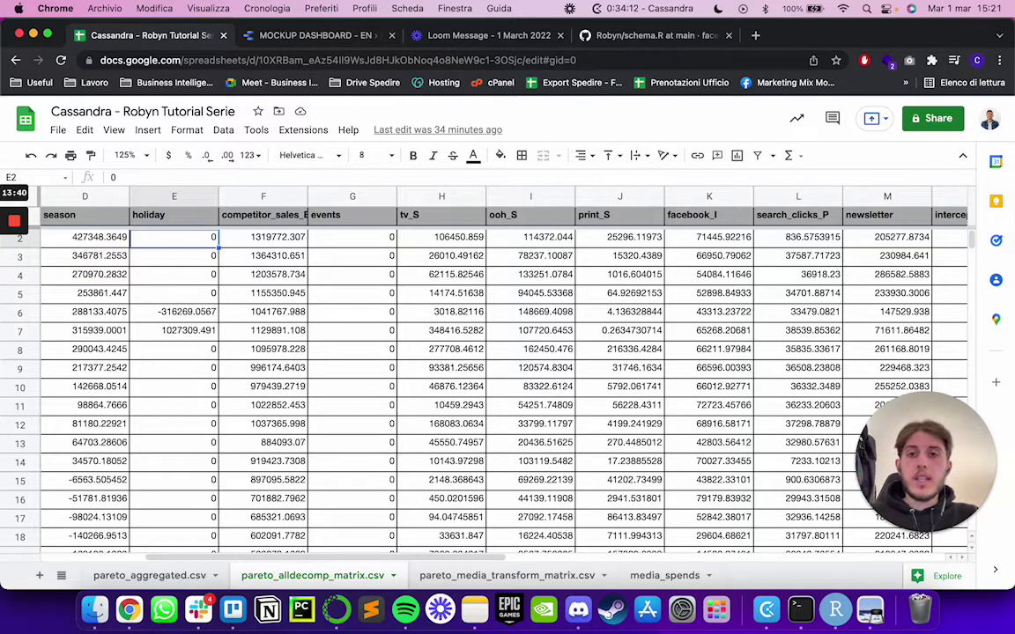
key(Right)
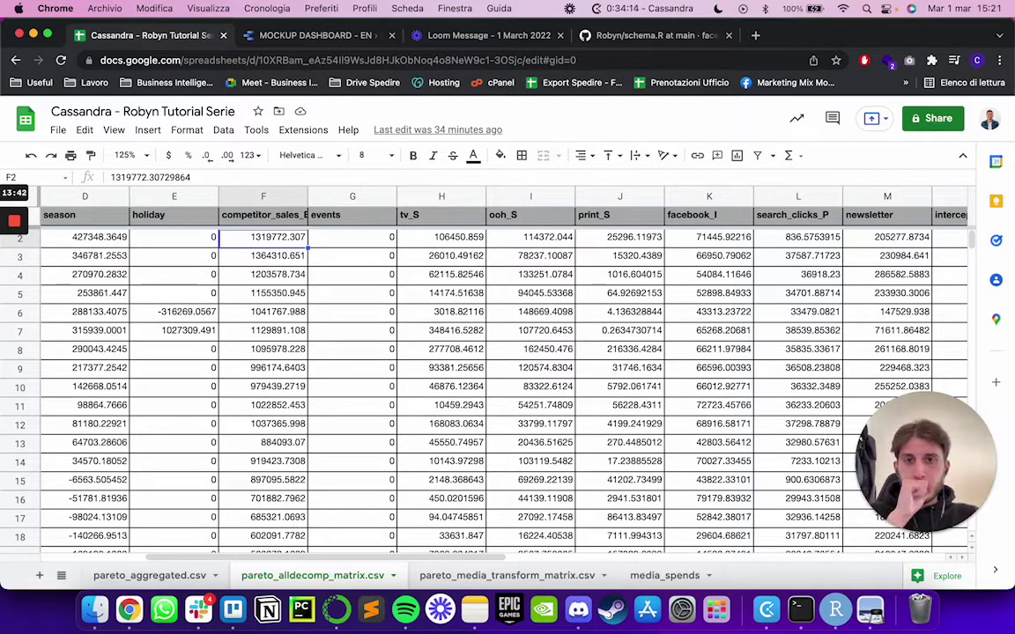
key(Right)
key(Right)
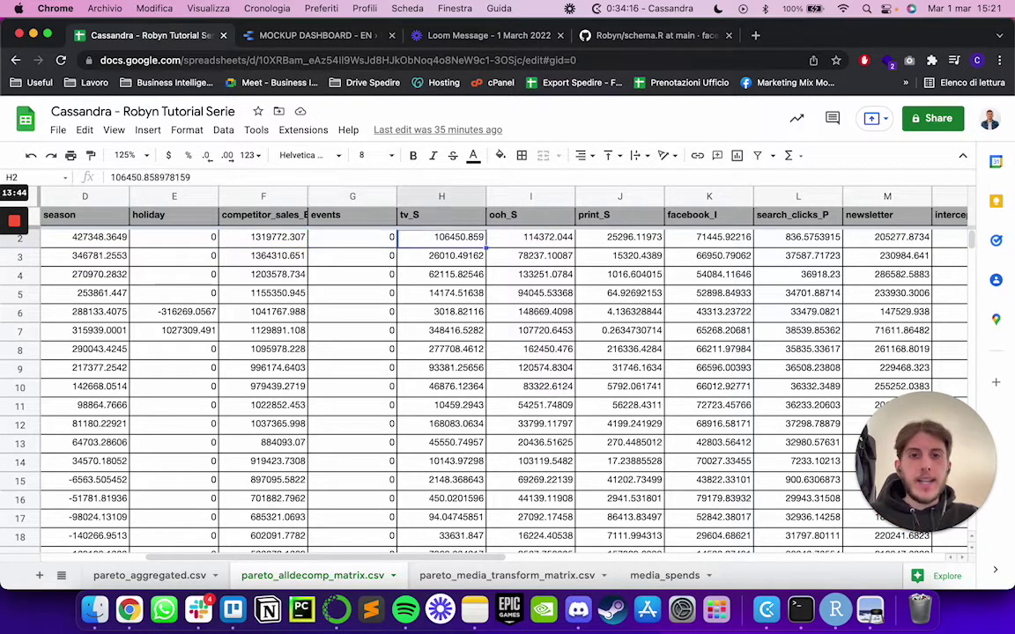
key(Right)
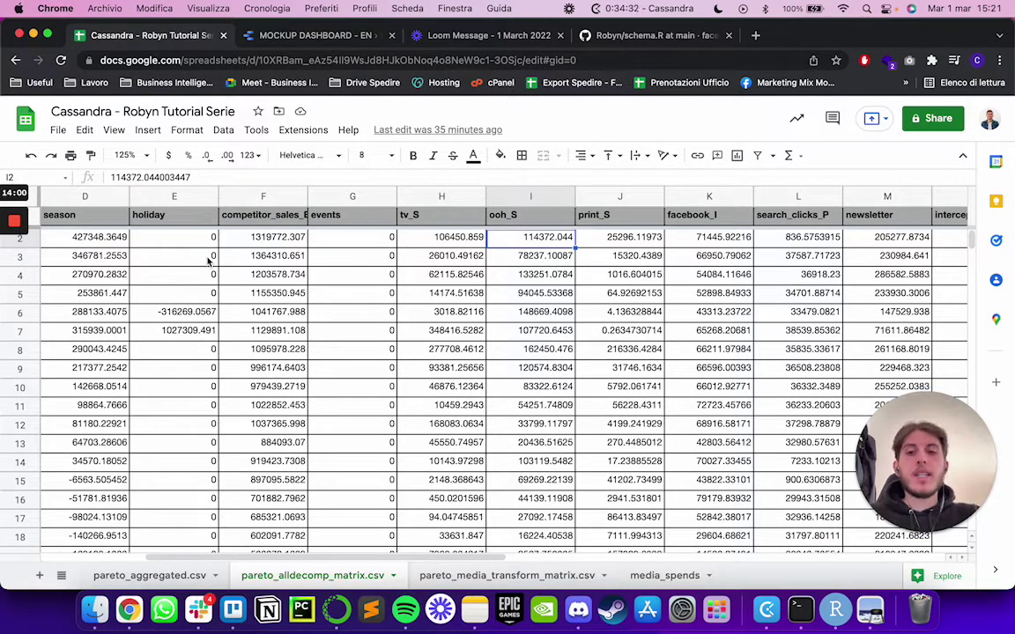
Step: Examine the depVarHat value in row 2, and select C2:N2, trend through intercept, to compare their sum with it
scroll(447, 564, right, 2)
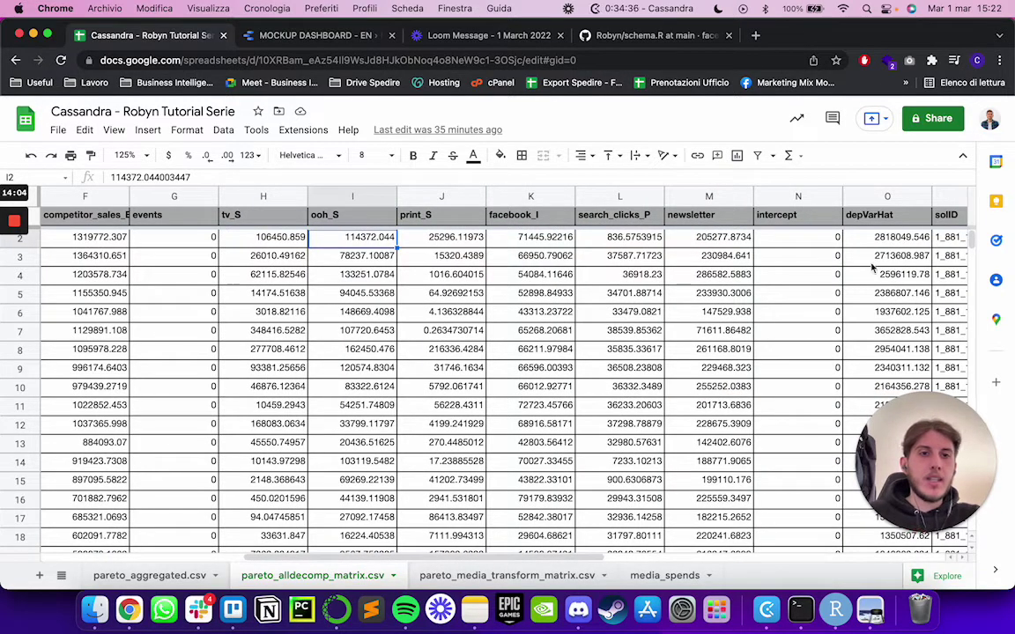
click(885, 236)
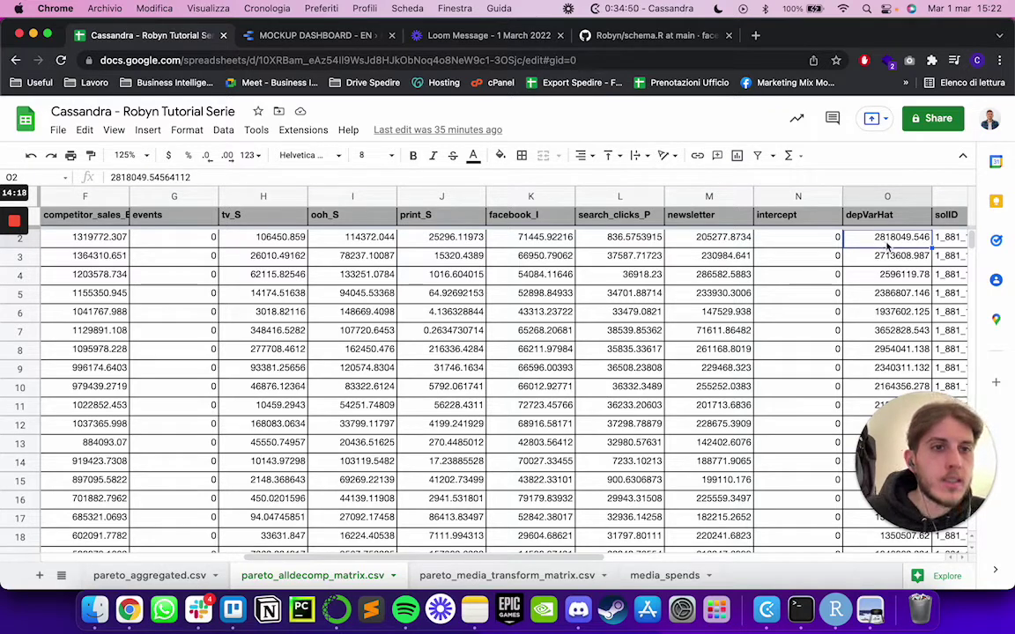
scroll(852, 254, left, 5)
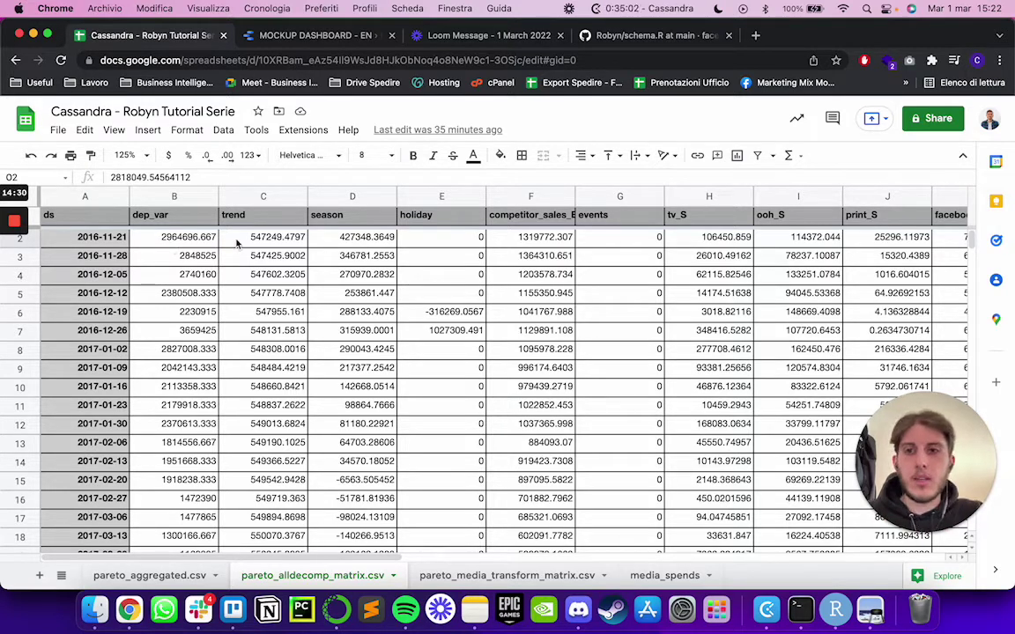
click(273, 238)
scroll(411, 251, right, 3)
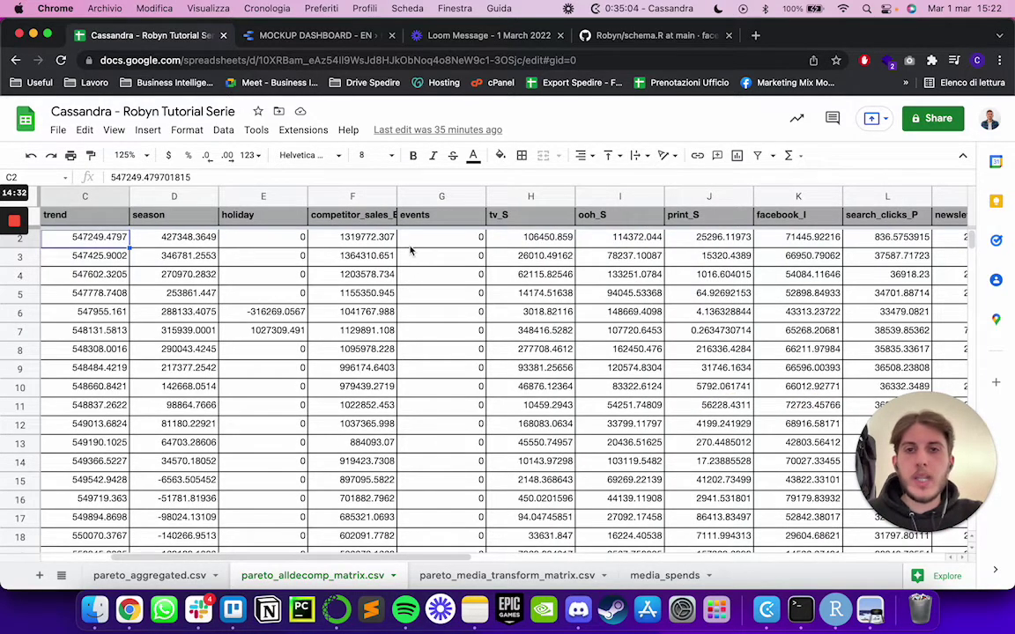
scroll(410, 251, right, 4)
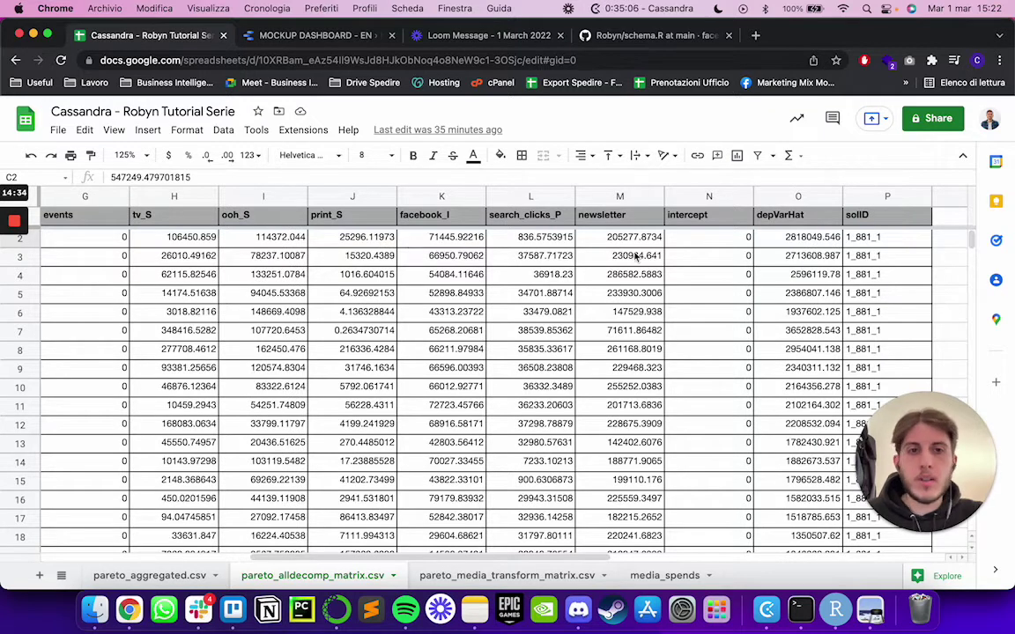
shift+click(721, 239)
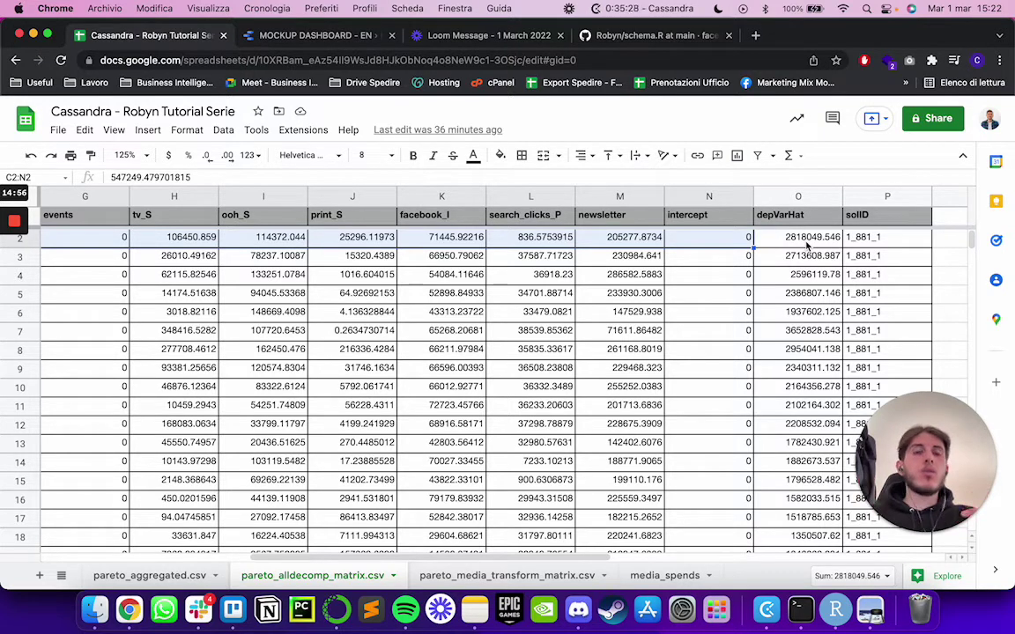
Step: Examine the decomposition values from intercept back to ds, and select the holiday value of the 2016-12-19 week
click(723, 257)
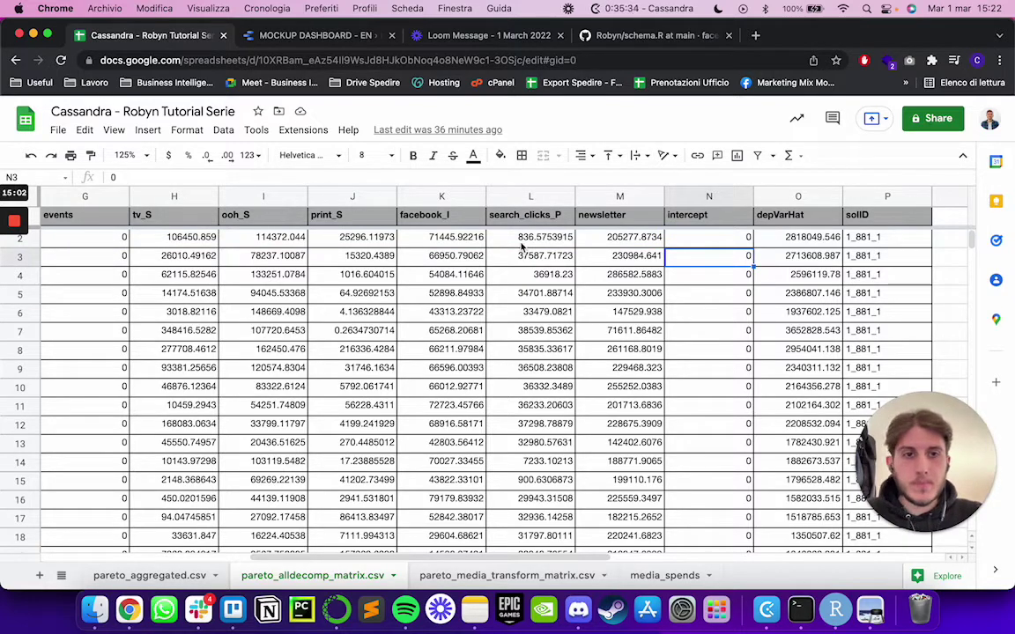
scroll(692, 298, down, 15)
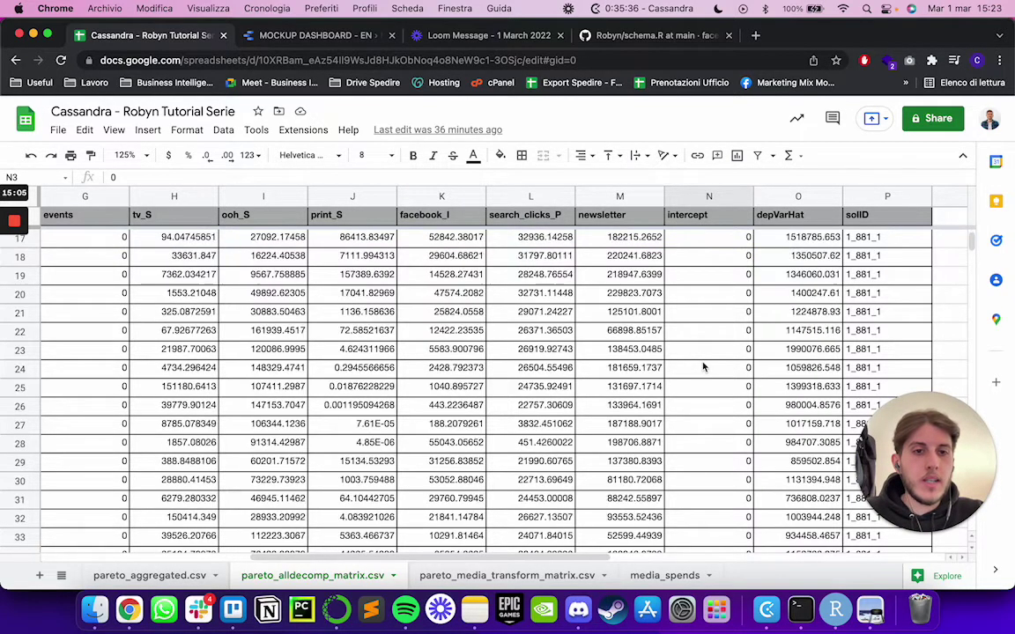
scroll(701, 352, up, 15)
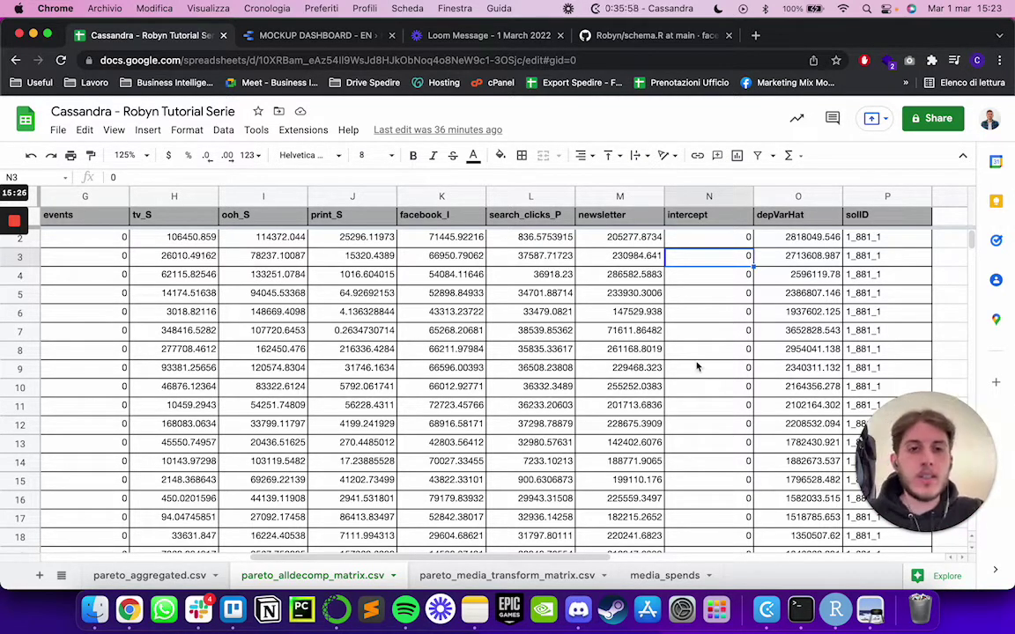
scroll(701, 370, left, 3)
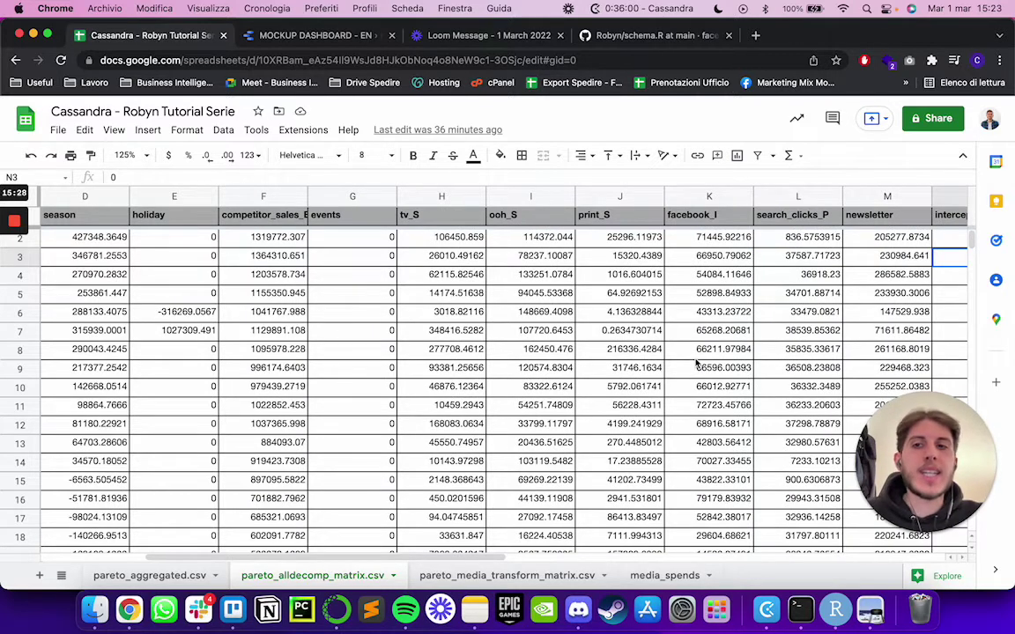
scroll(698, 364, left, 3)
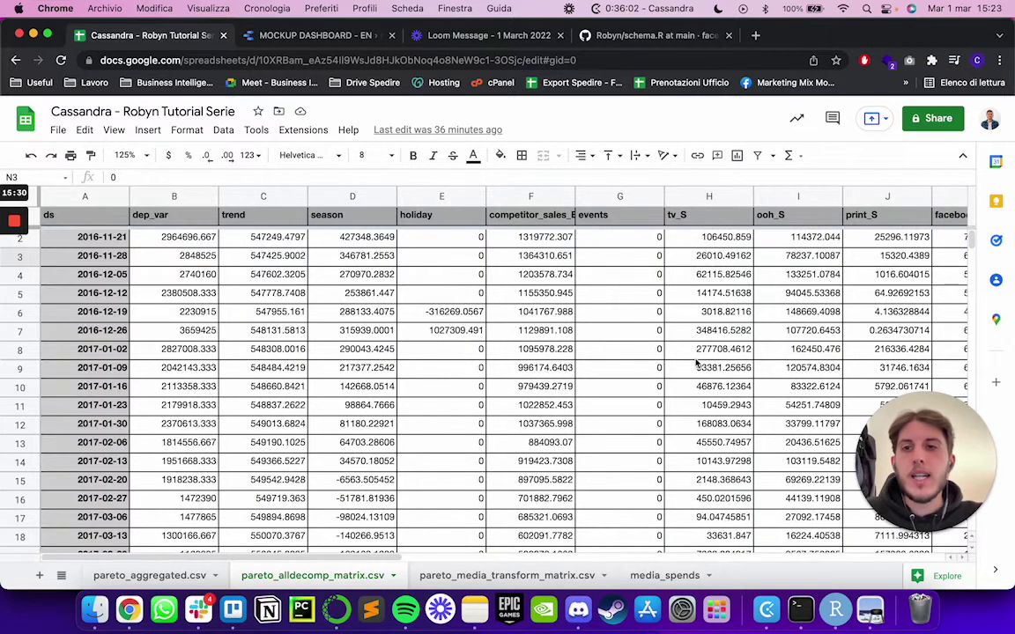
click(424, 313)
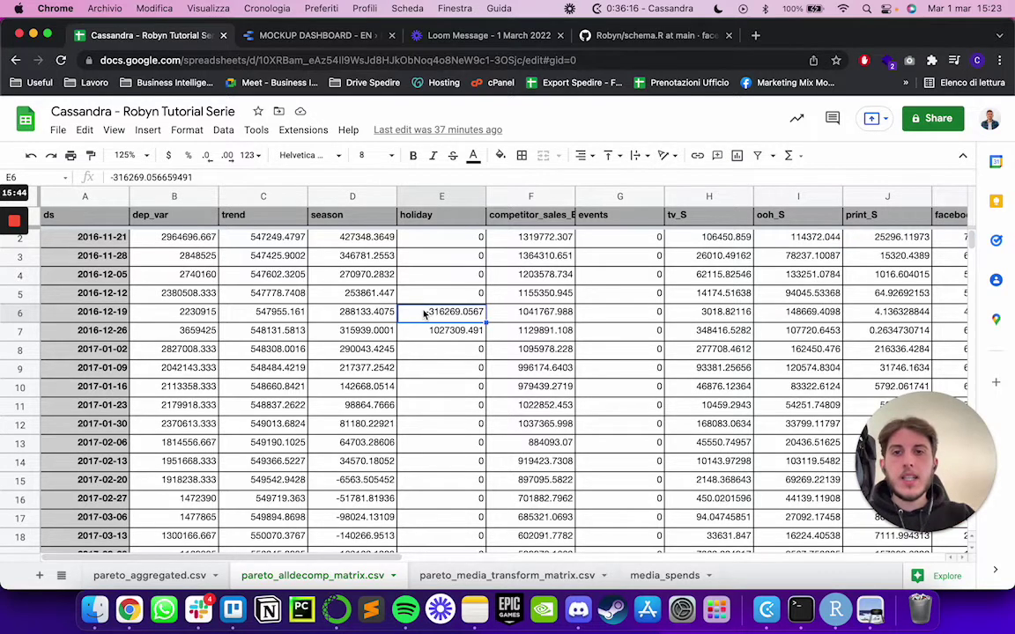
scroll(423, 313, right, 2)
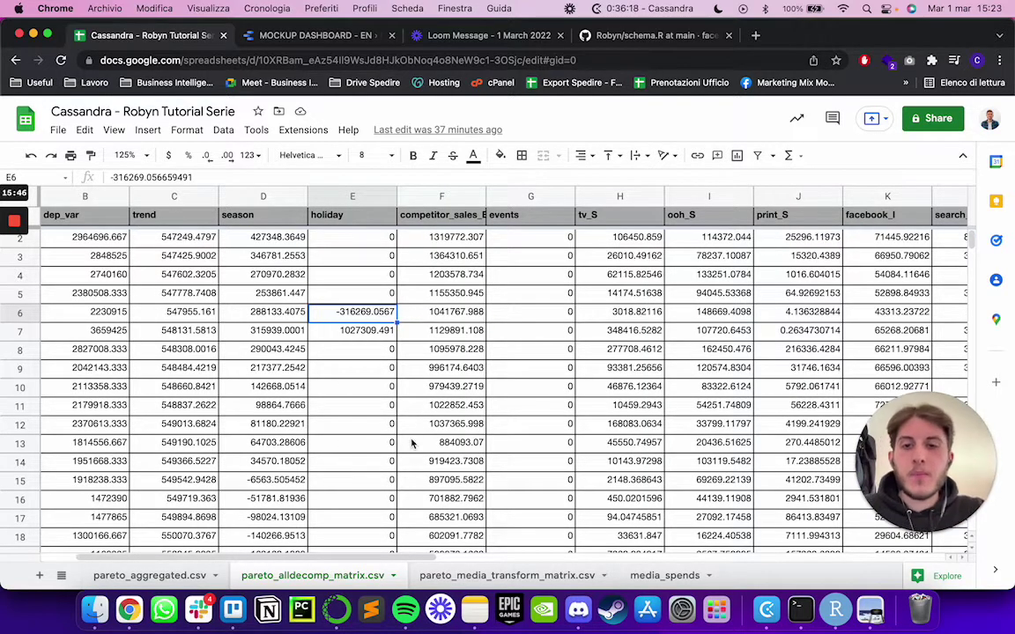
Step: Insert a chart on the decomposition matrix sheet and change its type to a stacked area chart
drag(407, 561, 828, 529)
drag(832, 427, 68, 428)
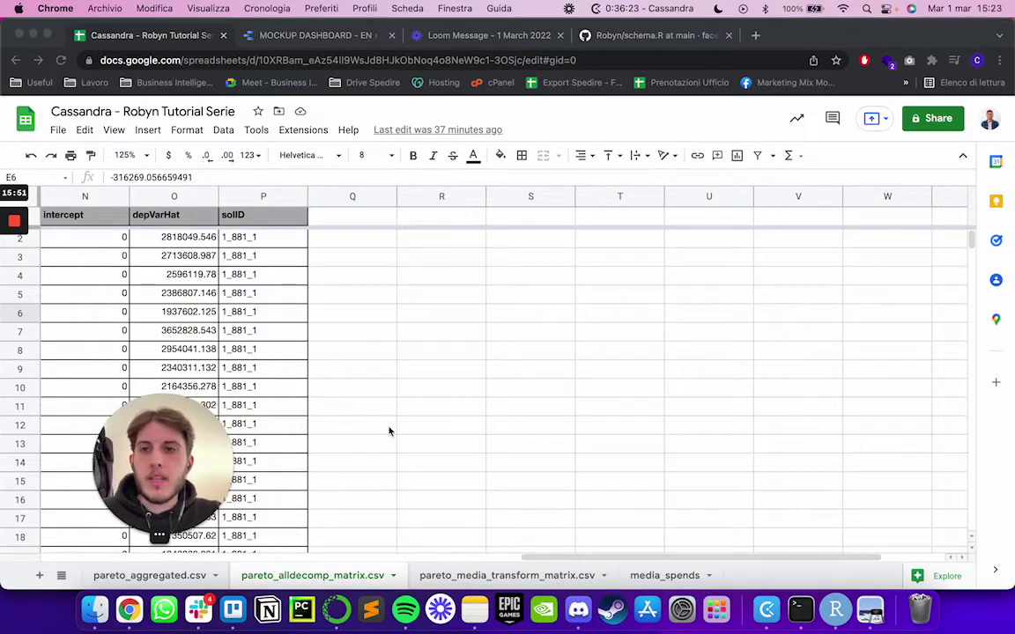
click(148, 130)
click(148, 131)
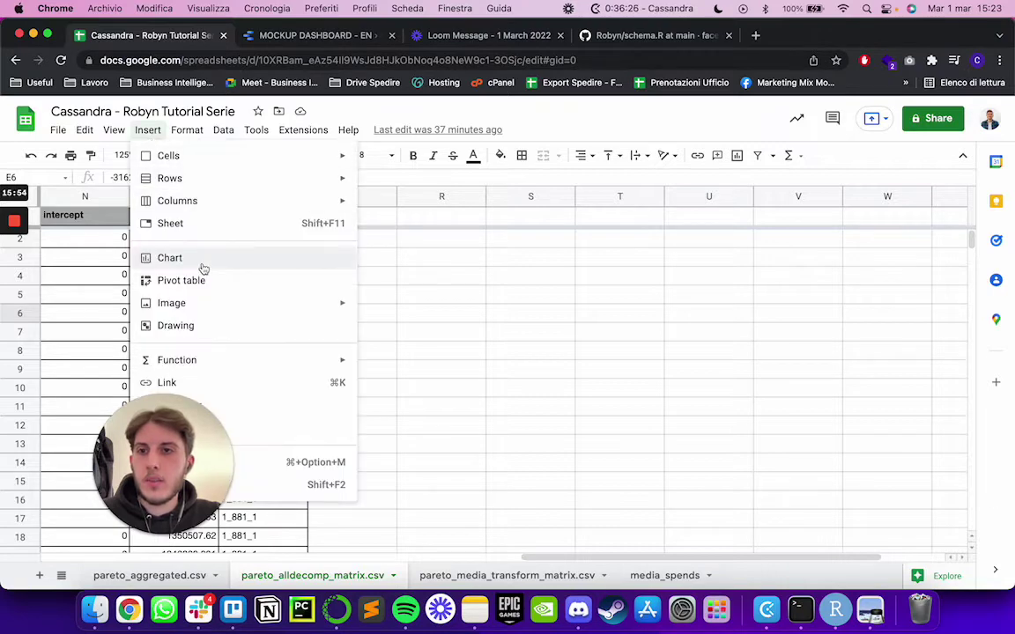
key(Escape)
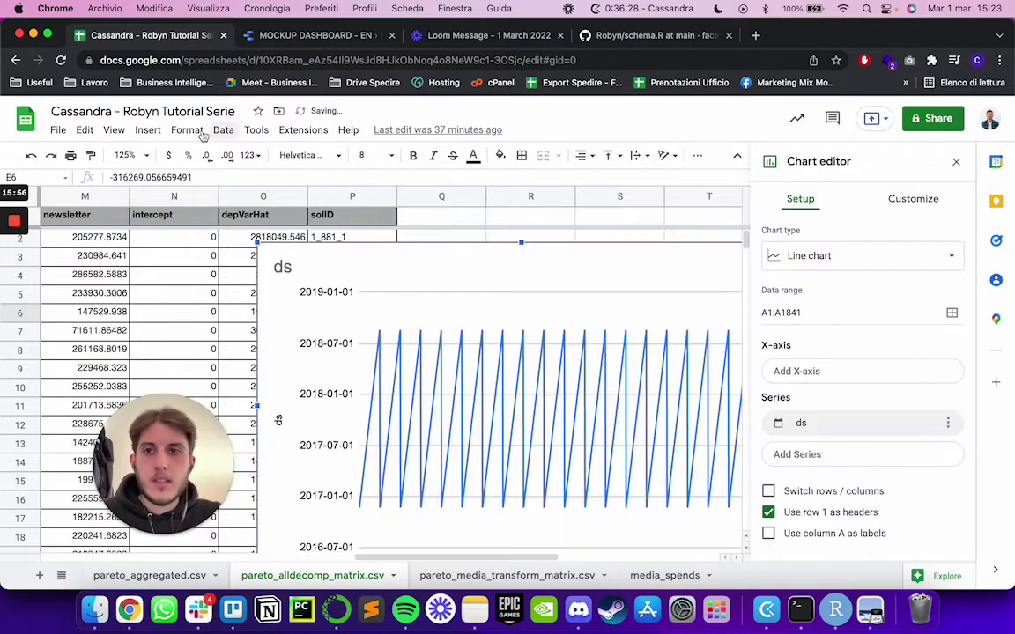
click(838, 257)
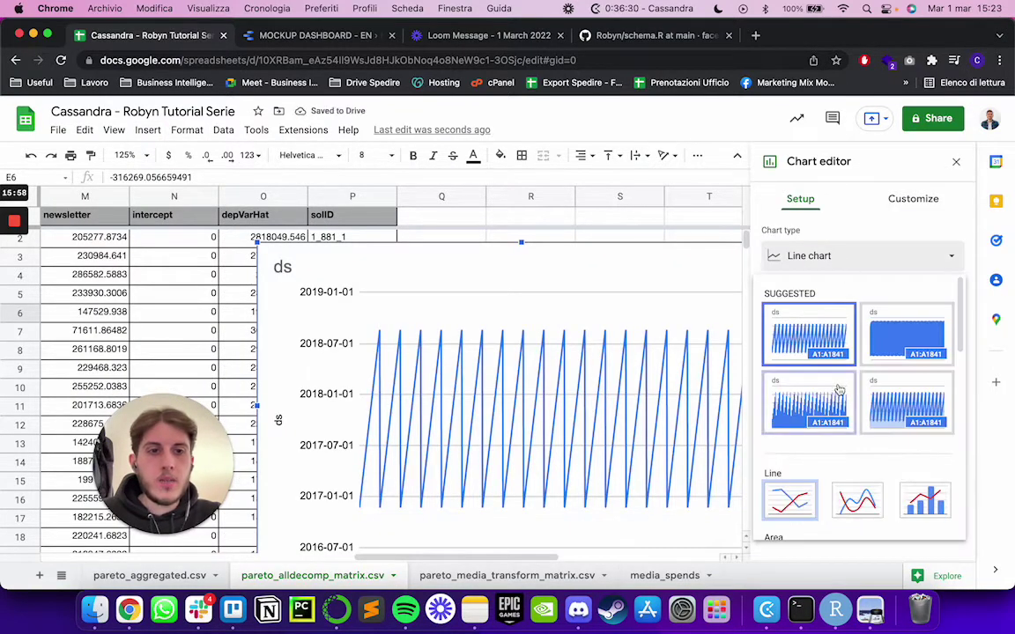
scroll(829, 372, down, 5)
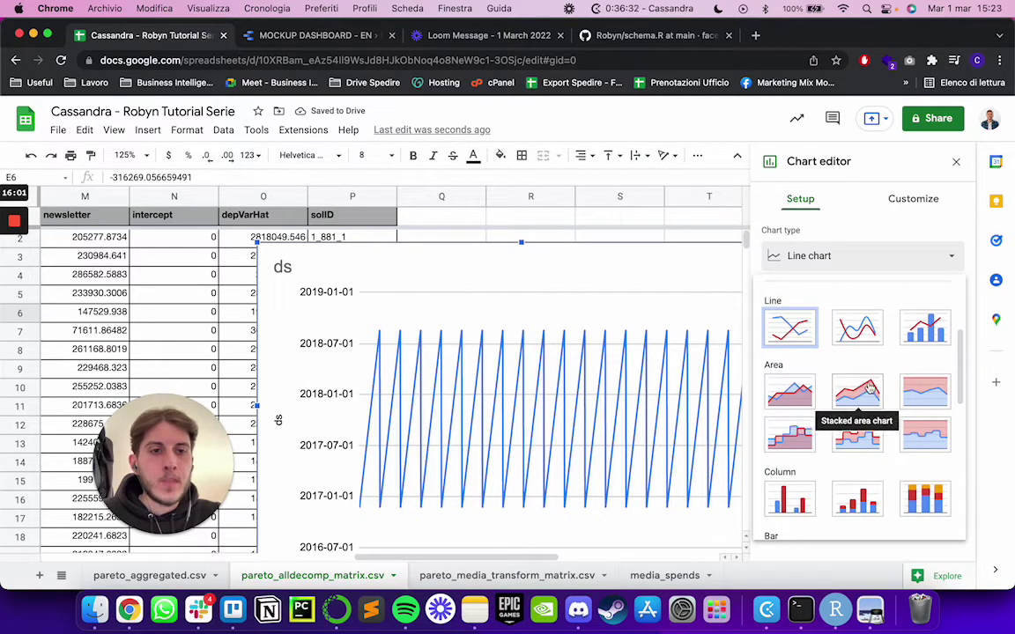
click(857, 391)
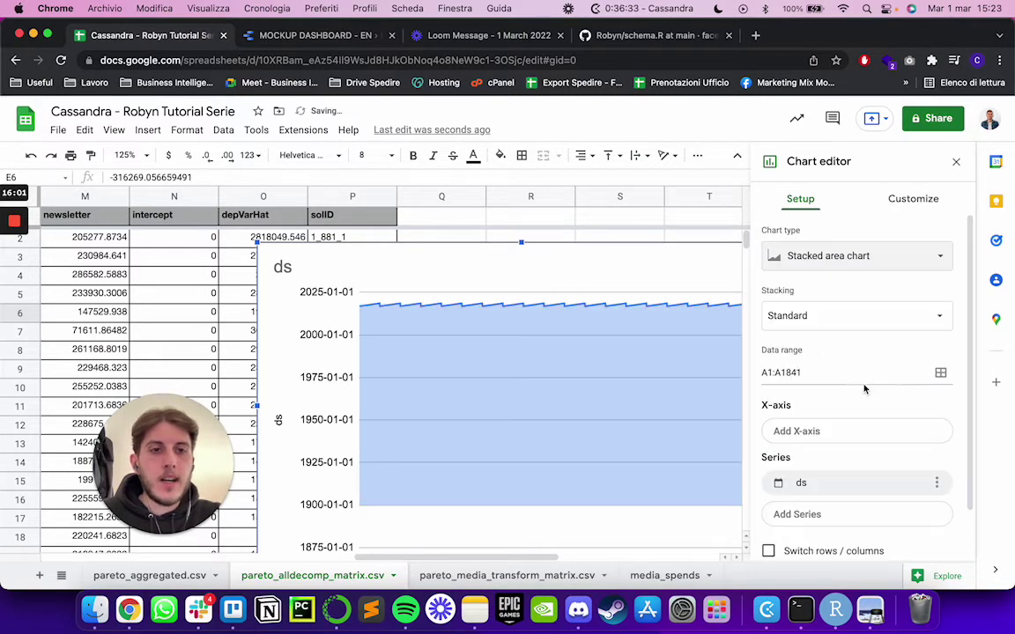
Step: Move the chart into the empty columns beyond solID and set the sheet zoom to 100%
click(956, 162)
scroll(717, 347, right, 3)
scroll(715, 346, right, 2)
scroll(695, 350, left, 2)
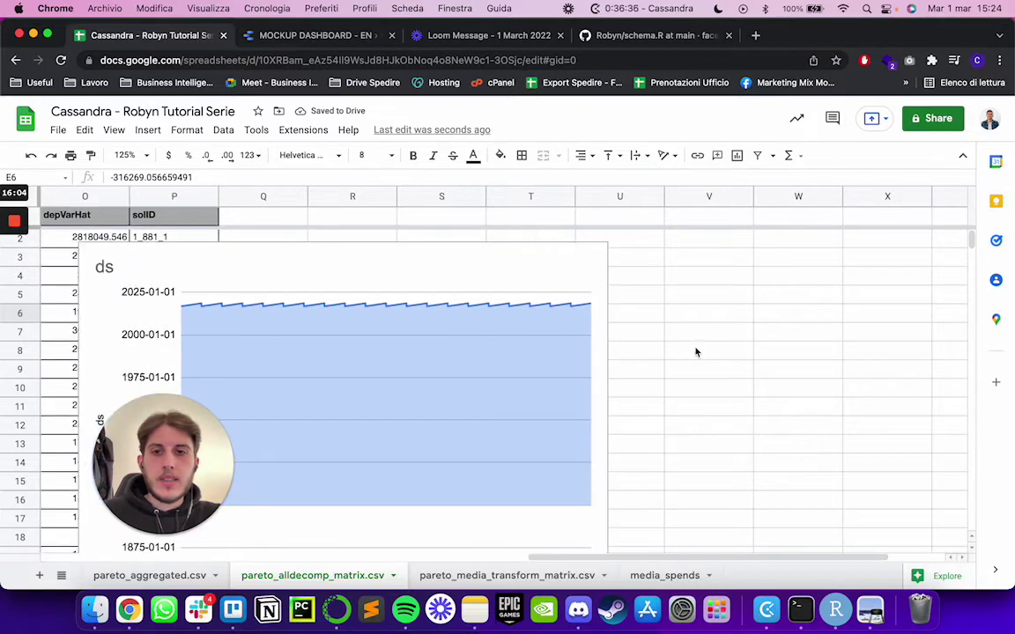
scroll(607, 367, left, 2)
click(528, 345)
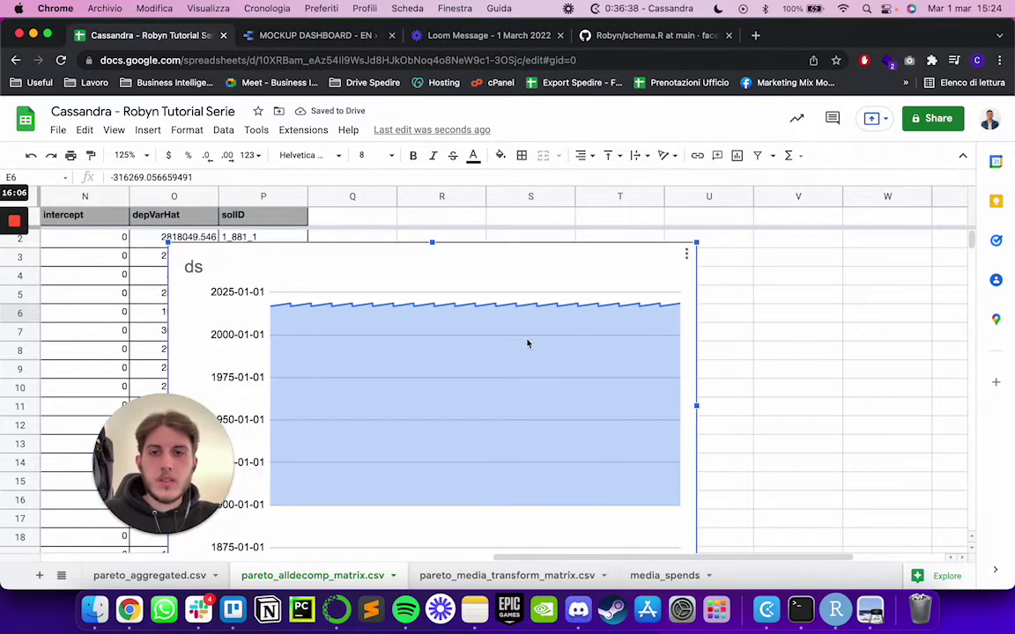
drag(527, 344, 714, 346)
scroll(713, 346, left, 2)
click(125, 155)
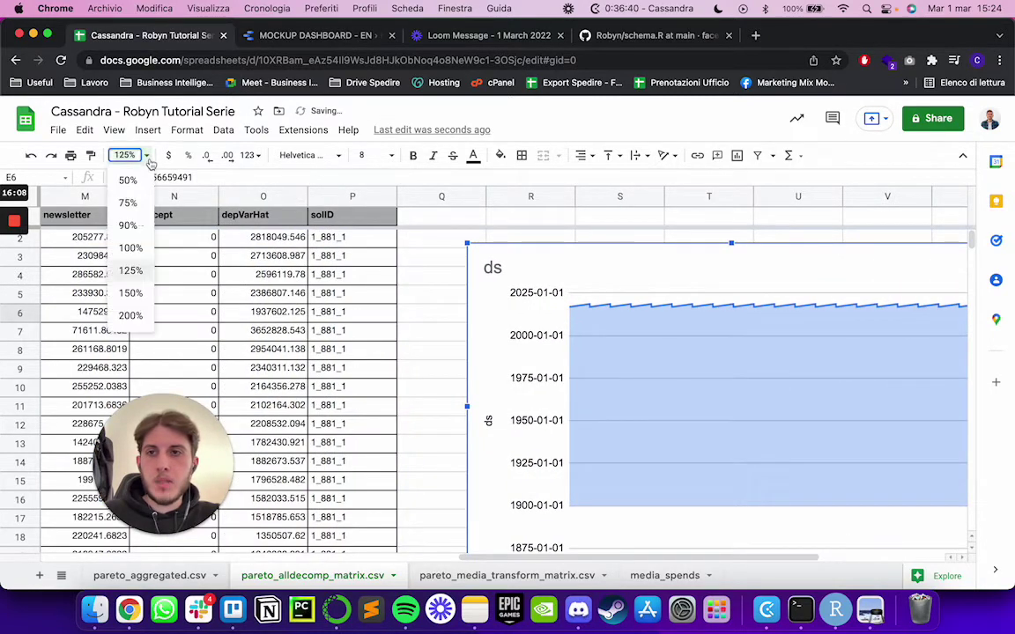
click(122, 246)
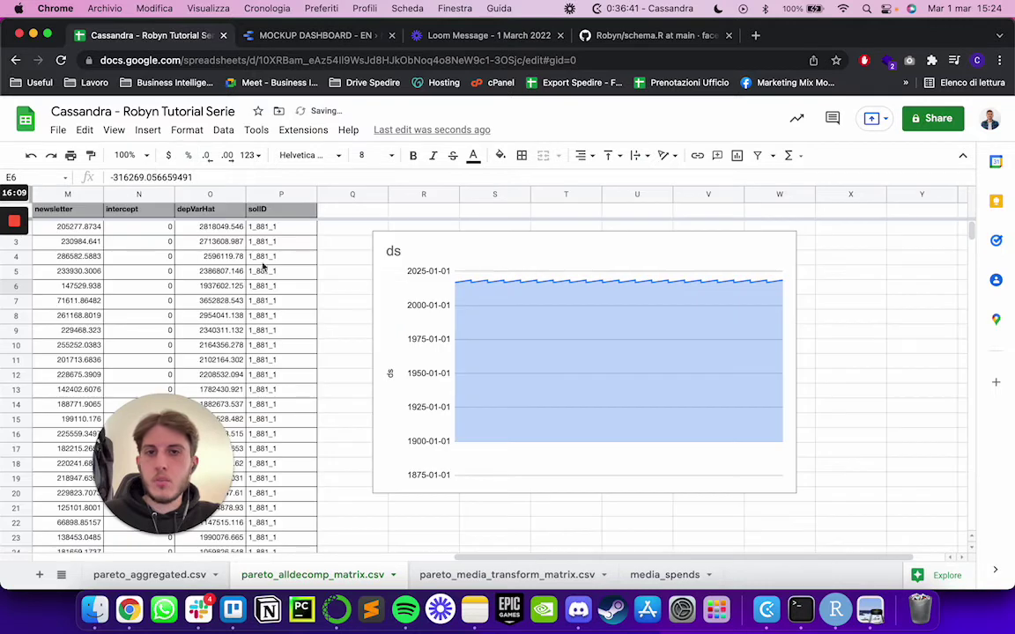
Step: Set the chart's data range to A2:N93, covering the 1_881_1 rows from ds through intercept
click(499, 314)
scroll(399, 352, left, 5)
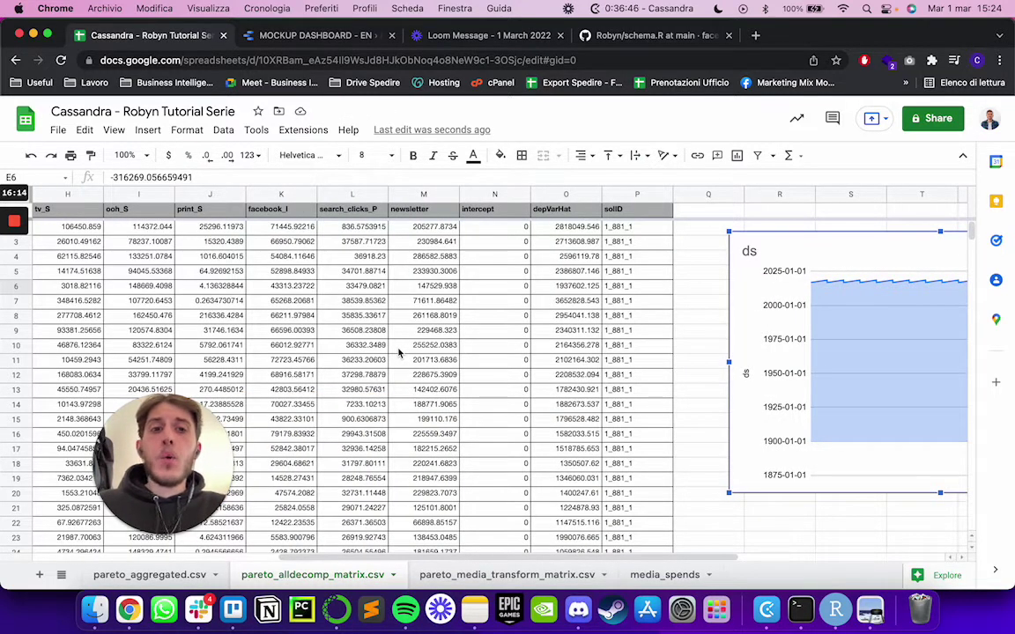
scroll(398, 352, right, 1)
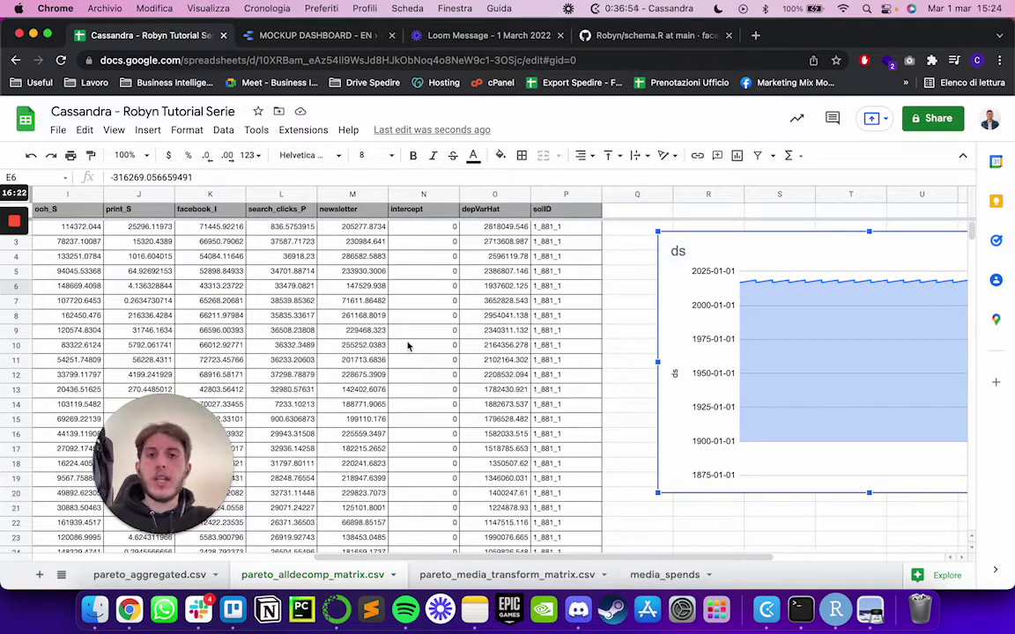
scroll(459, 347, right, 2)
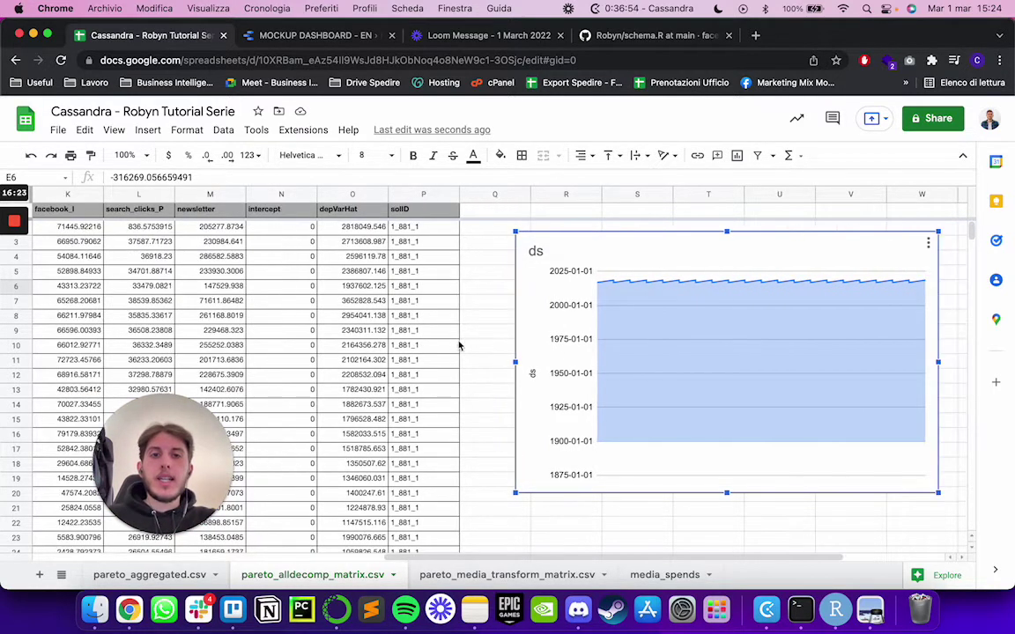
double_click(676, 251)
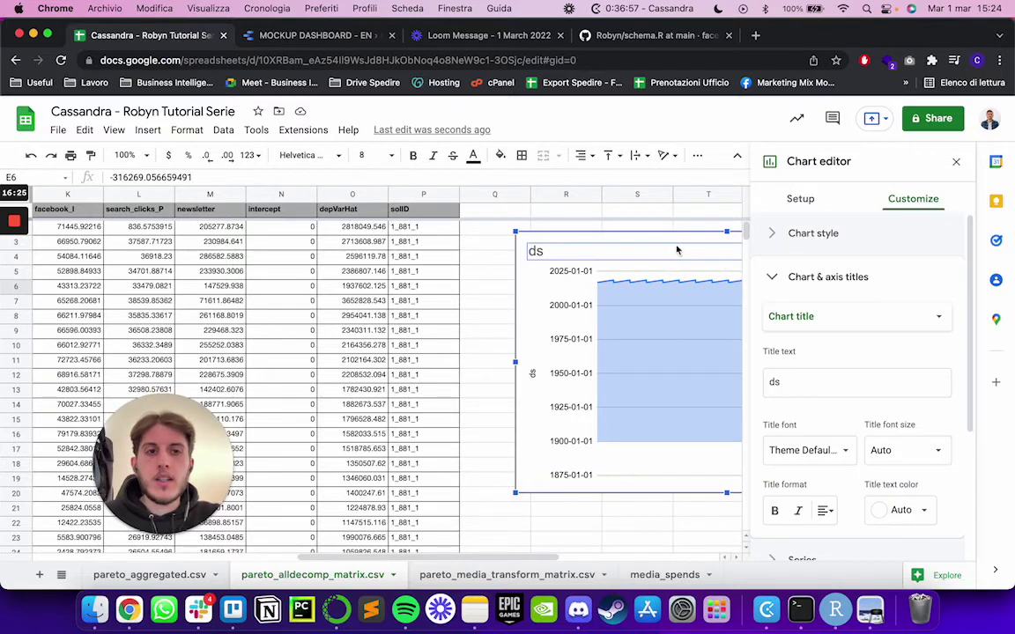
click(800, 199)
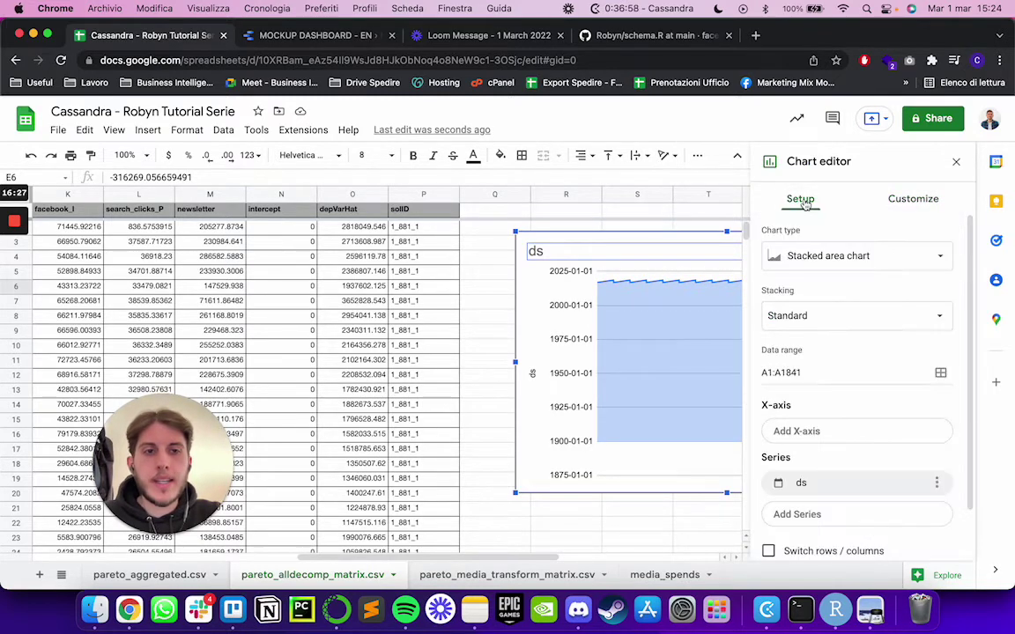
click(941, 375)
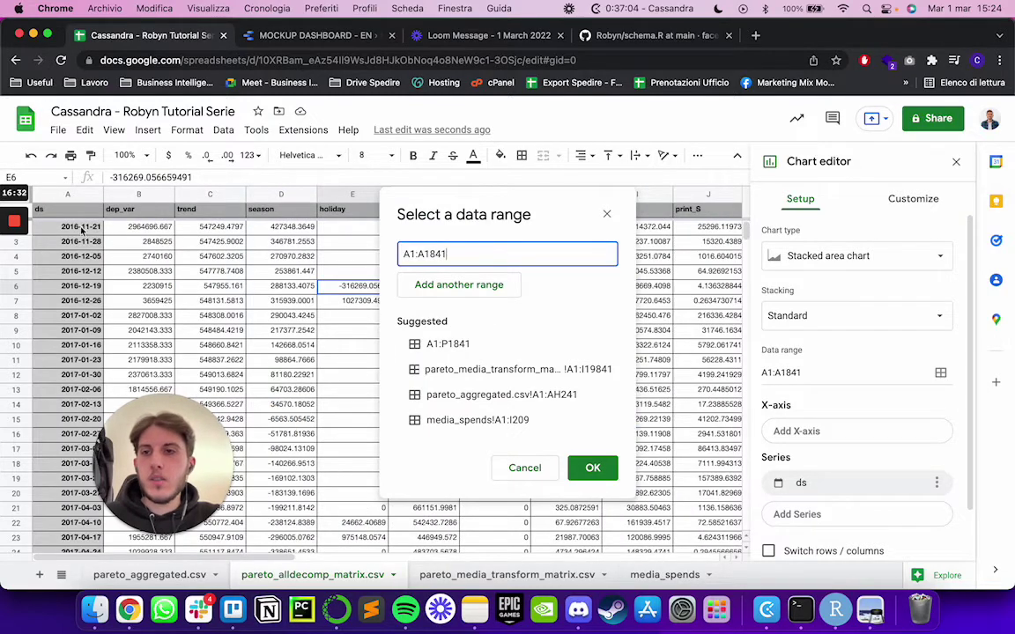
click(65, 231)
drag(75, 232, 284, 529)
scroll(289, 347, down, 10)
scroll(290, 356, down, 10)
scroll(274, 354, up, 3)
scroll(281, 369, up, 5)
scroll(282, 372, up, 10)
scroll(282, 375, up, 3)
scroll(282, 374, down, 4)
scroll(283, 373, down, 2)
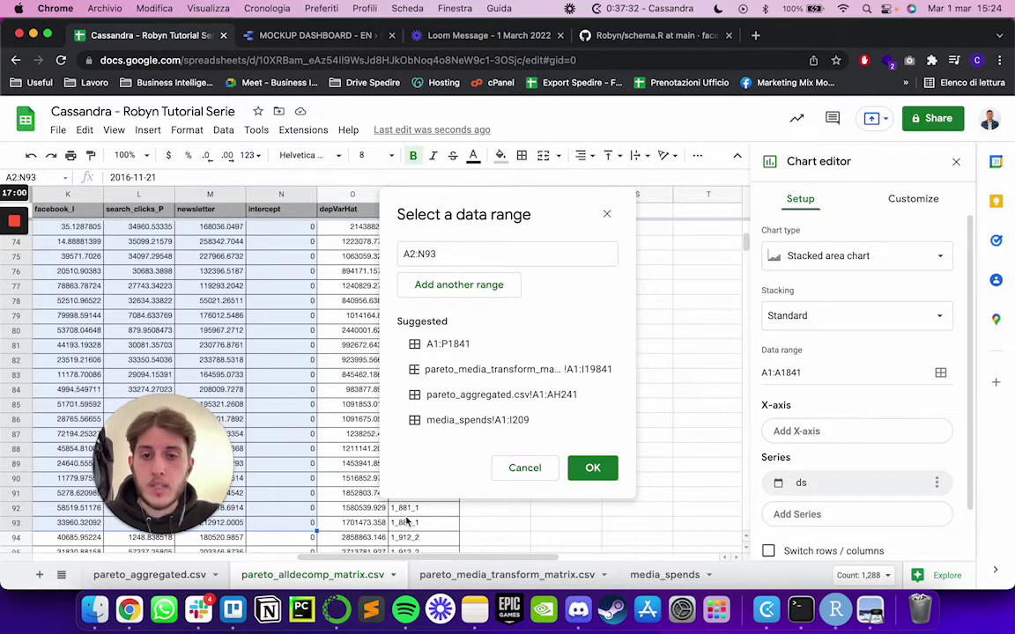
click(592, 468)
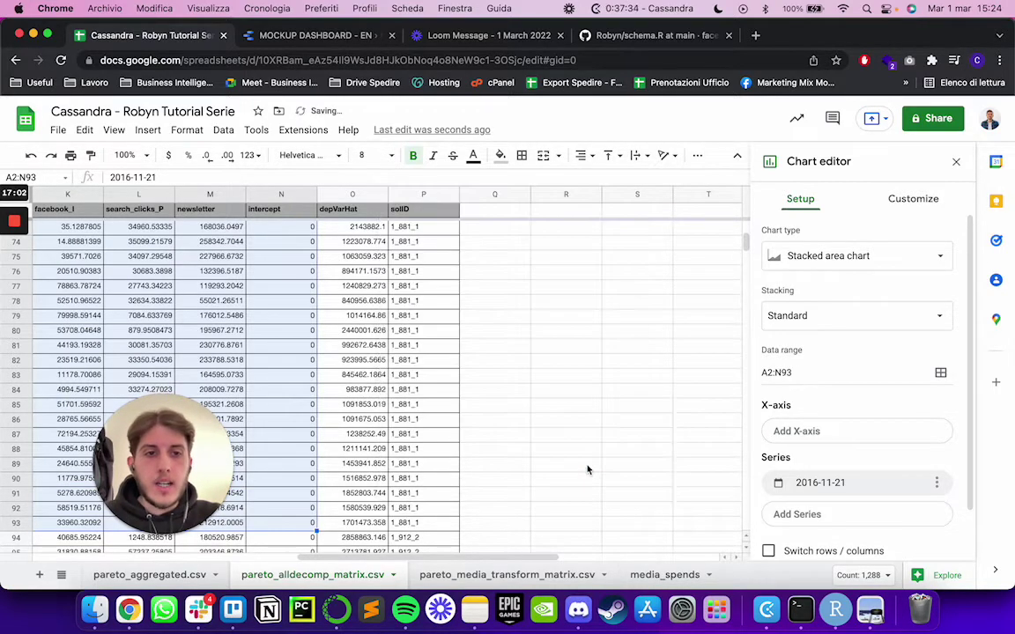
Step: Reopen the chart's setup and add the date column, listed as 2016-11-21, as its X-axis
scroll(599, 397, right, 8)
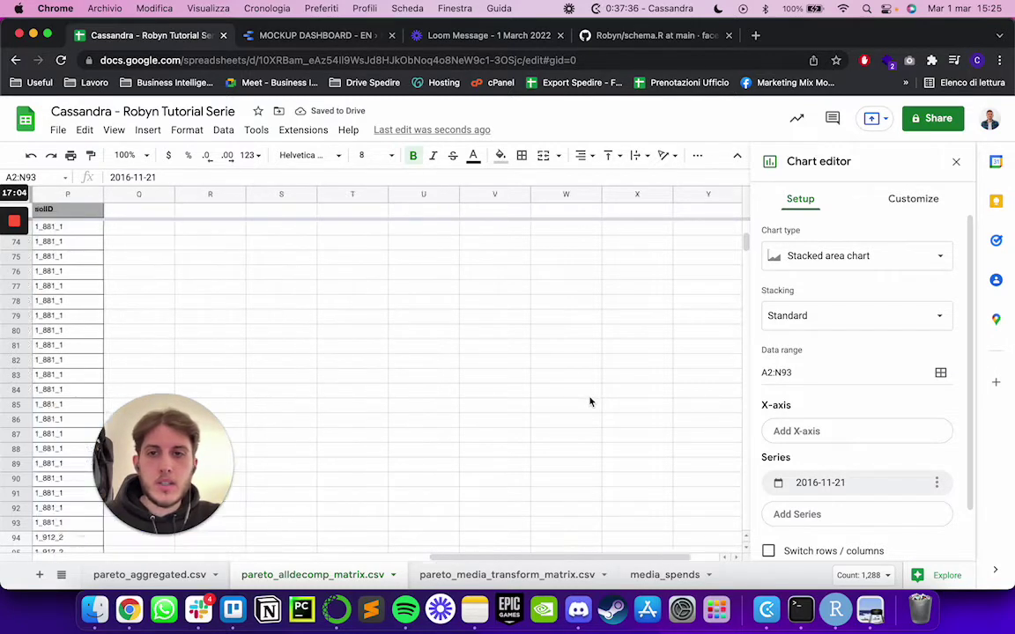
scroll(590, 402, left, 7)
click(590, 403)
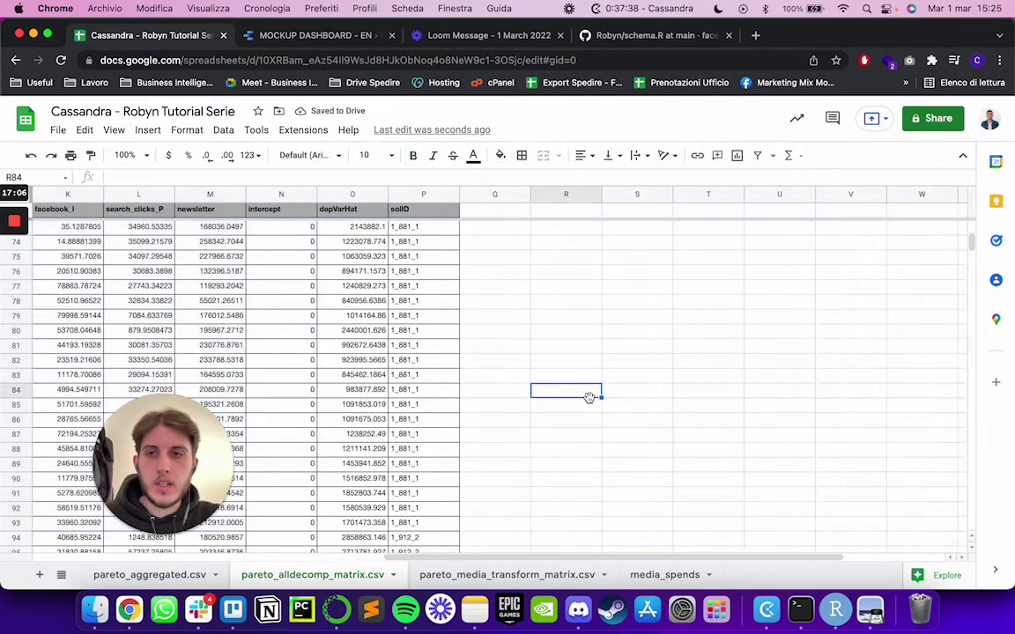
scroll(590, 403, up, 15)
scroll(589, 405, right, 3)
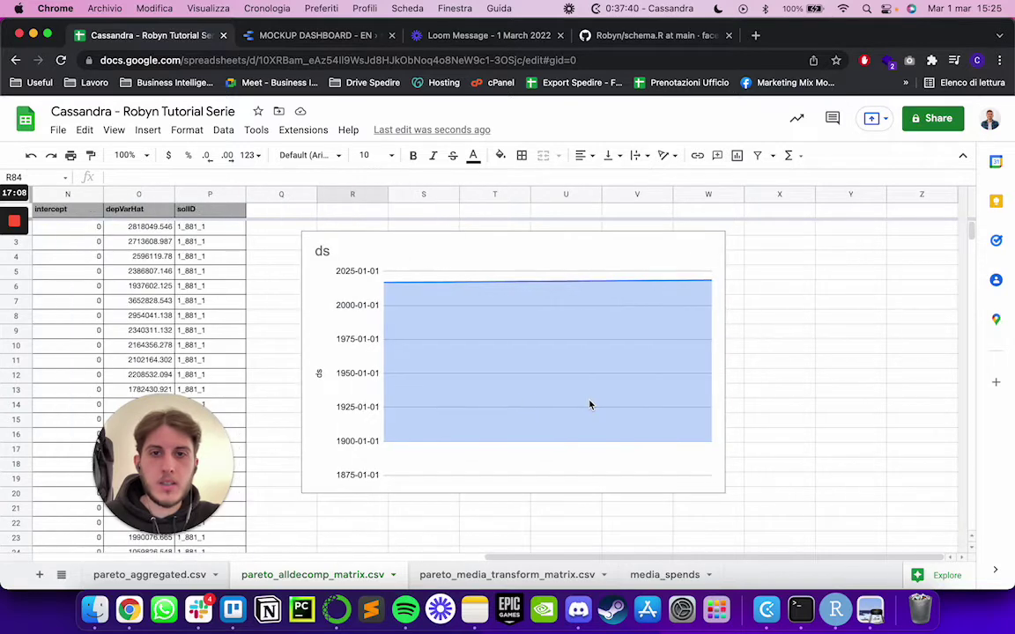
click(591, 403)
double_click(578, 283)
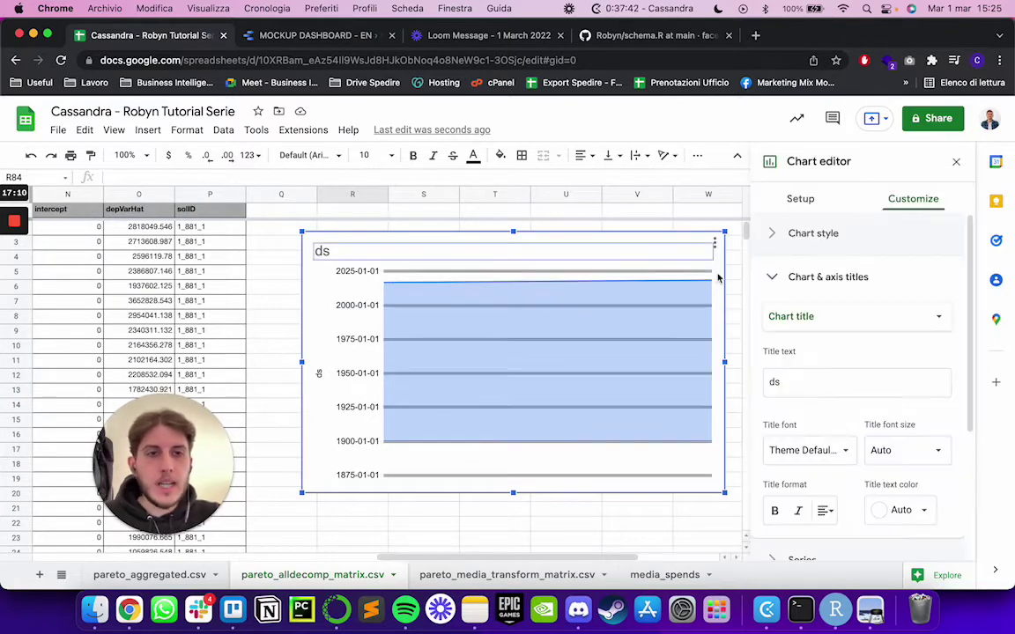
click(800, 201)
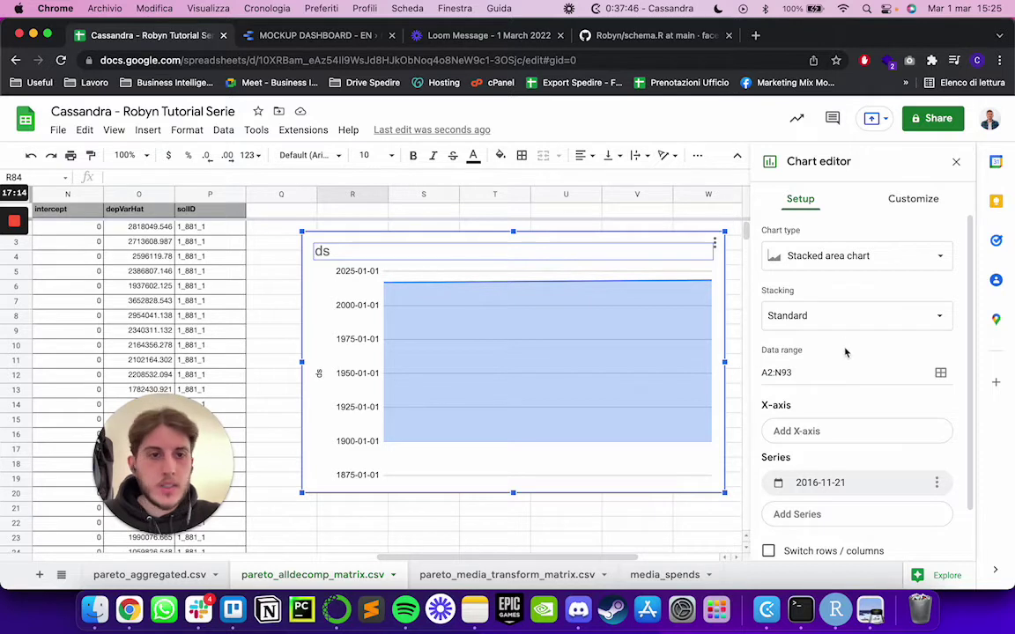
scroll(842, 365, down, 2)
click(803, 377)
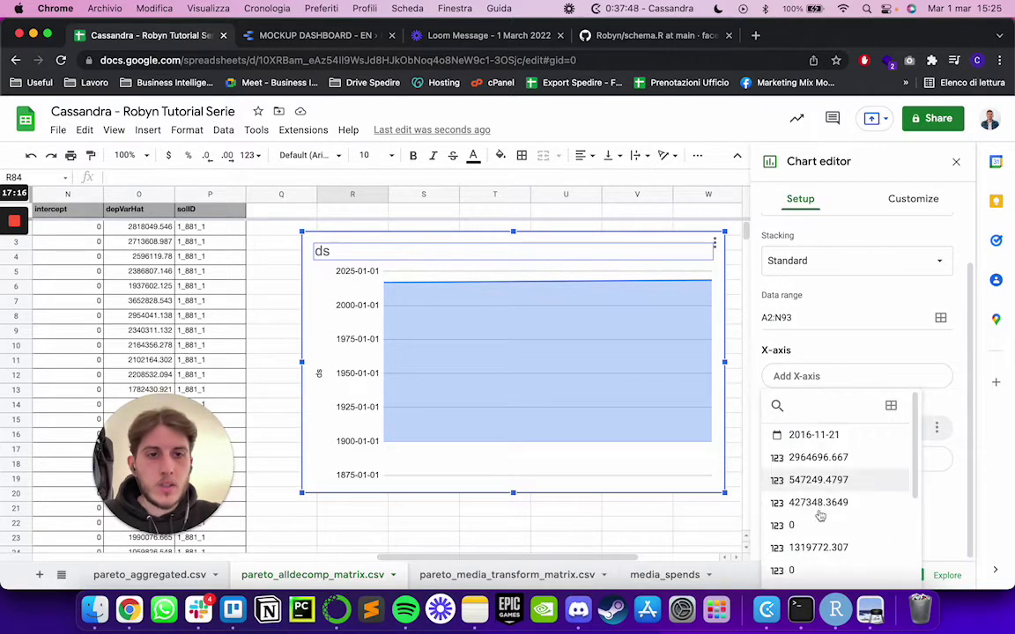
click(815, 435)
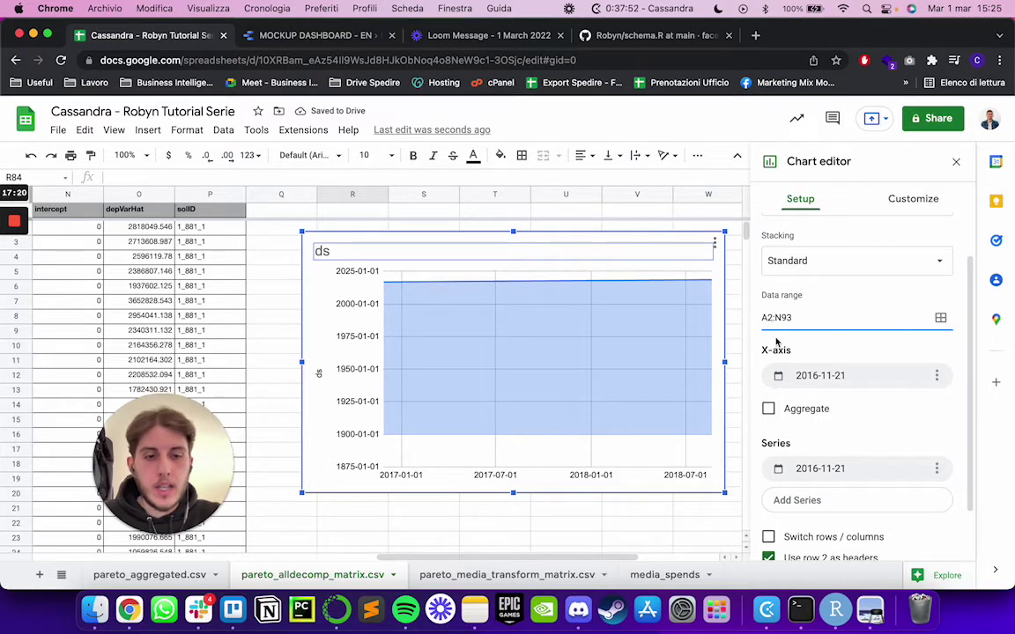
Step: Extend the chart's data range to A1:N93 to include the header row, and replace the ds series with dep_var
key(Return)
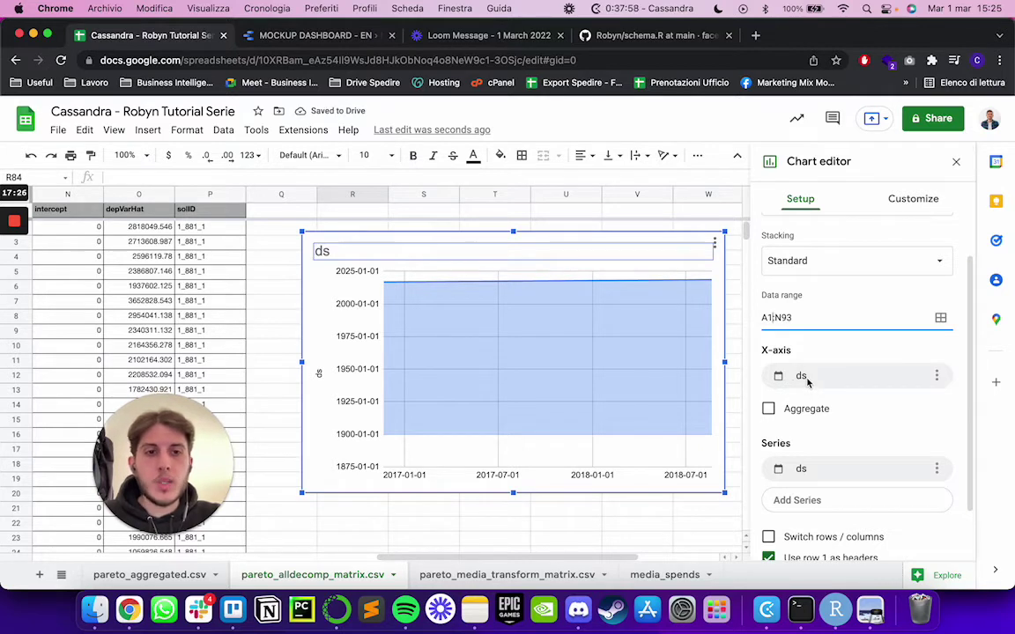
click(818, 459)
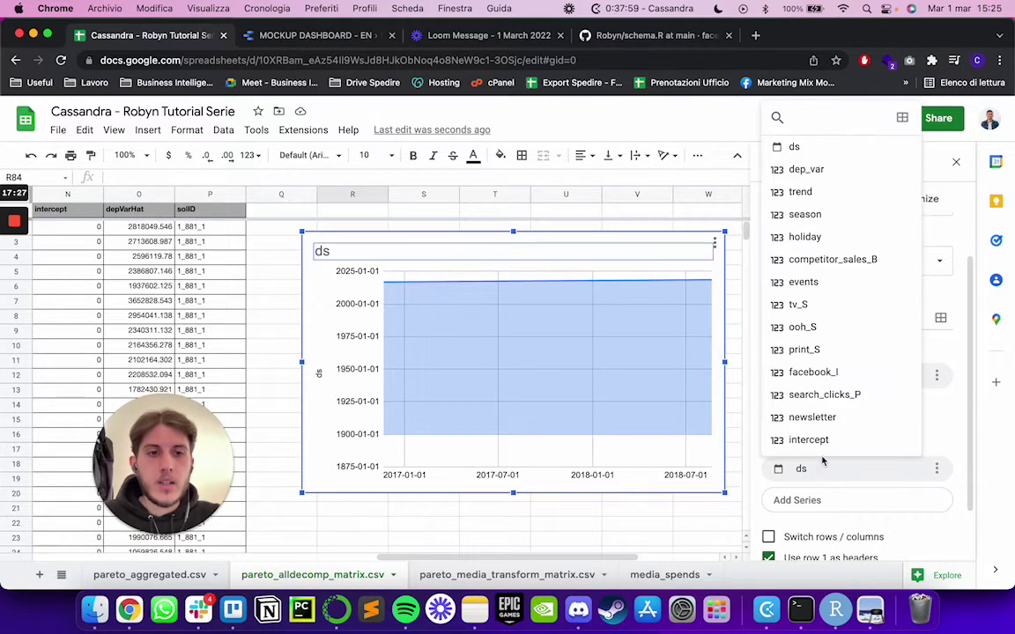
click(810, 169)
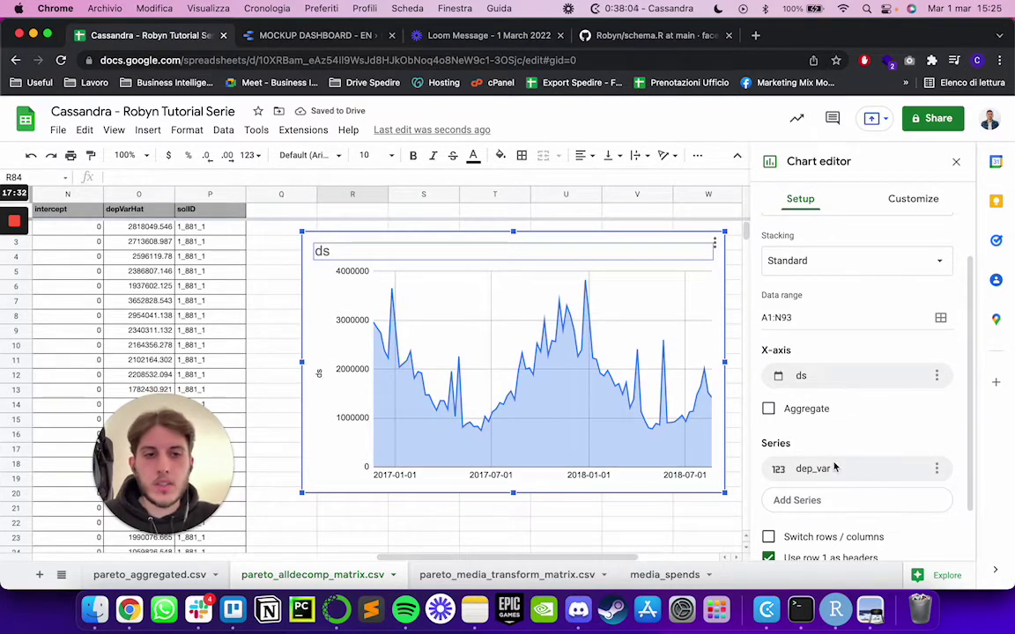
Step: Add trend as a series to the stacked area chart and remove the dep_var series
click(816, 502)
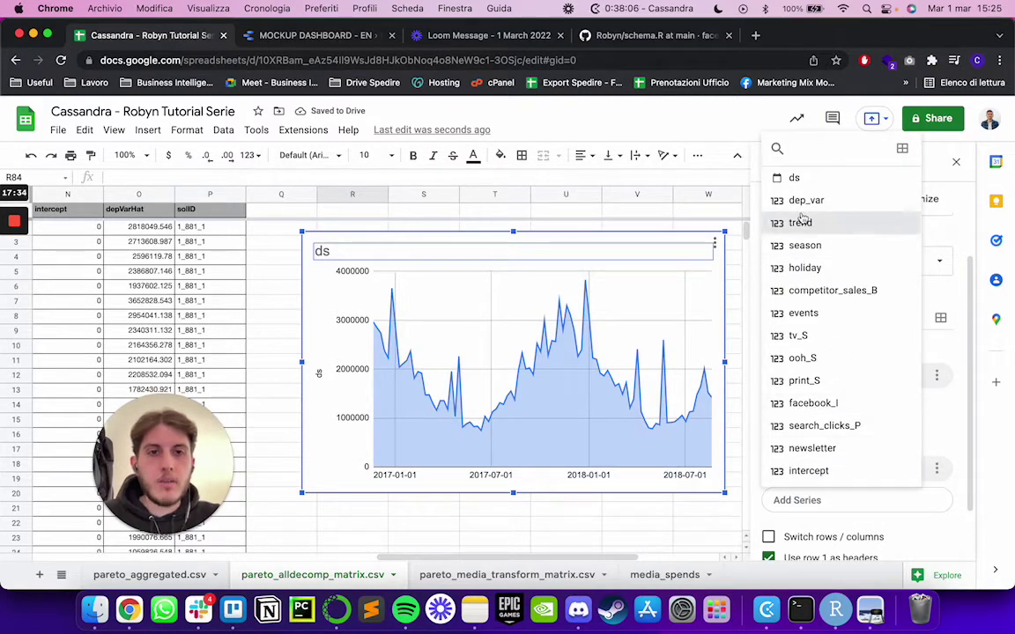
click(802, 220)
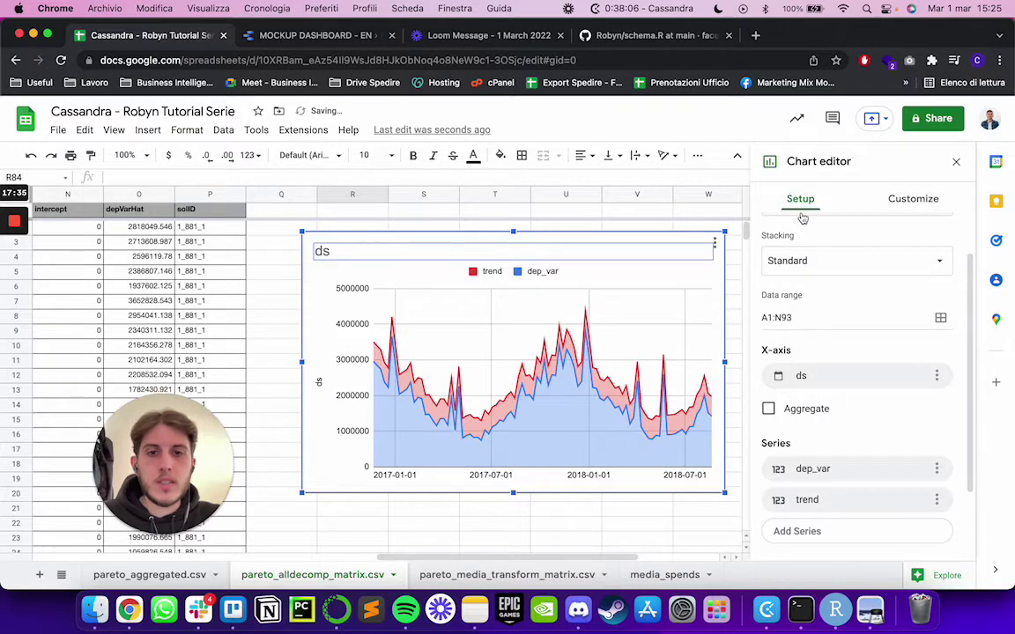
click(936, 470)
click(779, 473)
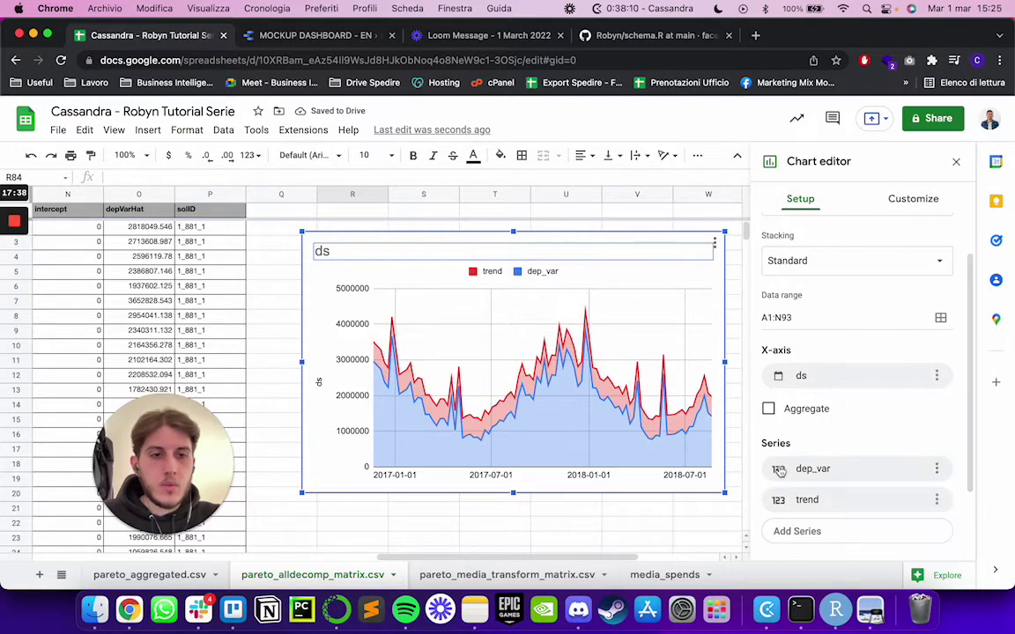
click(779, 472)
click(774, 472)
click(937, 468)
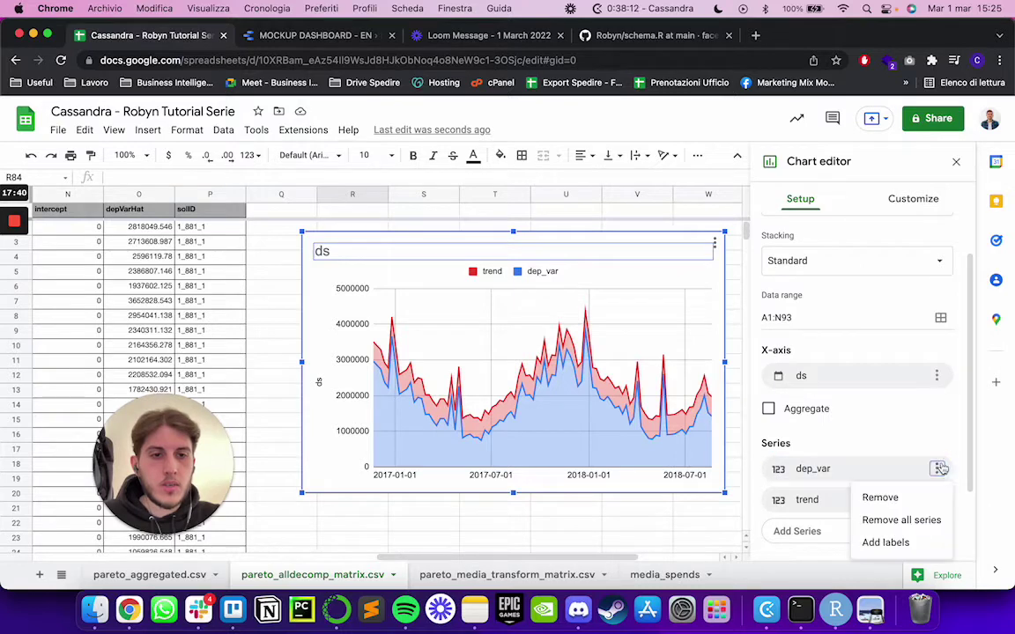
click(886, 499)
Step: Add season, holiday and competitor_sales_B as further series in the chart
click(824, 499)
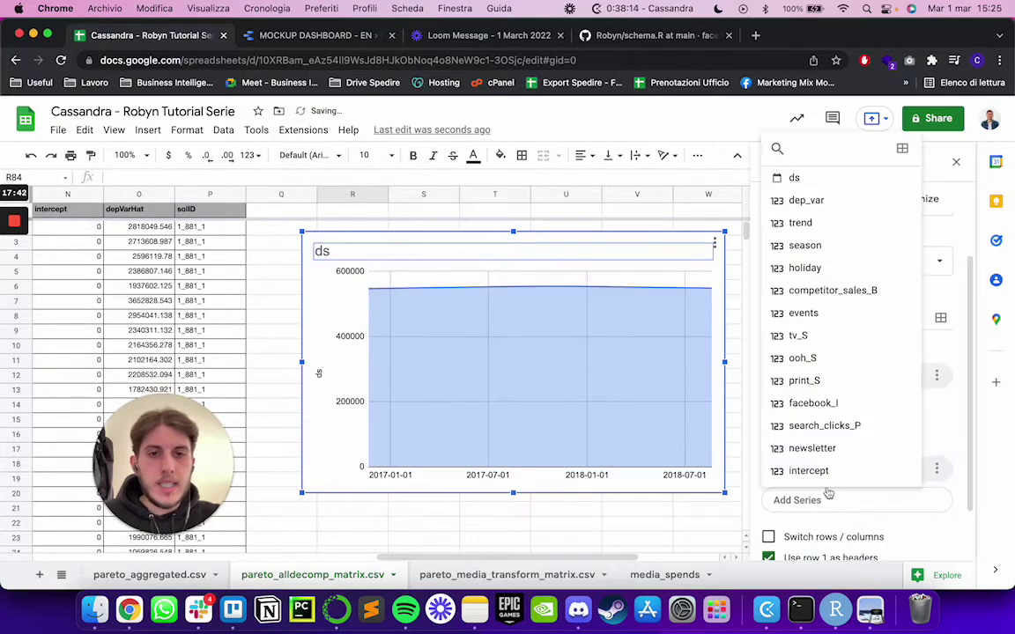
click(805, 245)
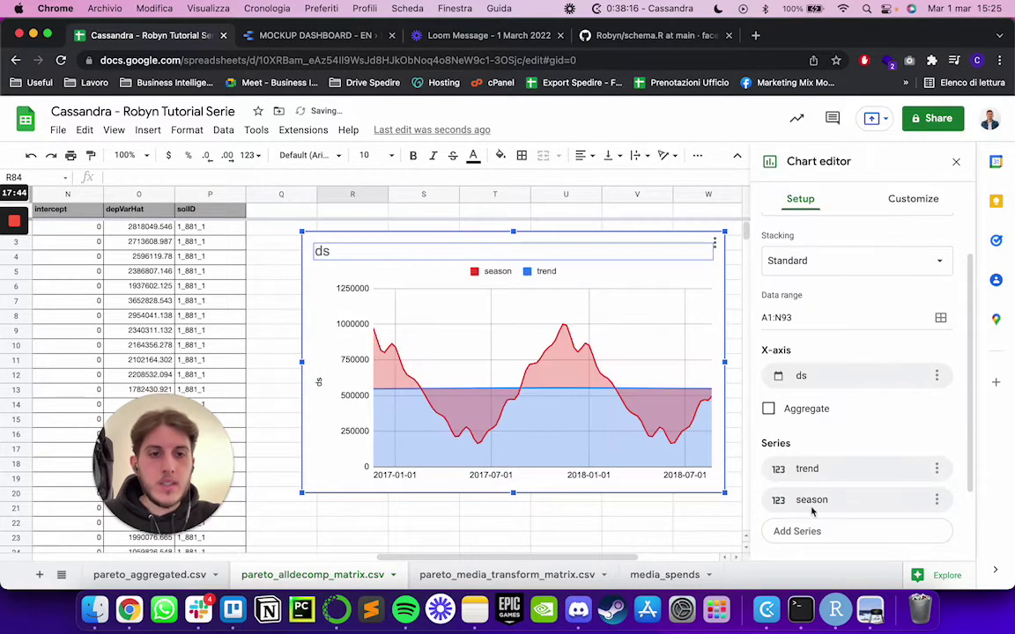
click(816, 525)
click(809, 299)
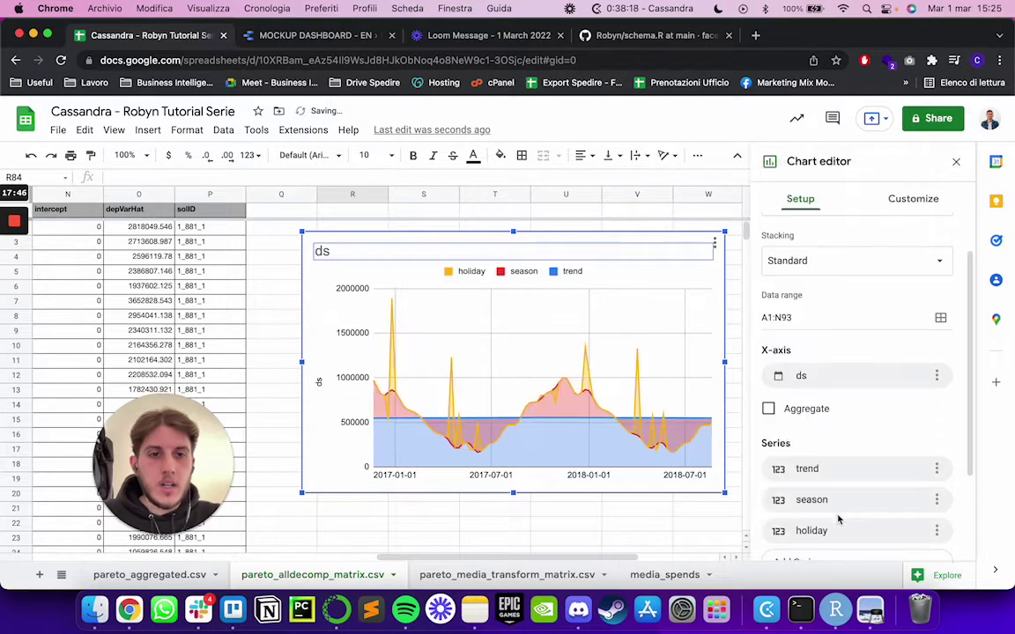
scroll(829, 487, down, 3)
click(797, 436)
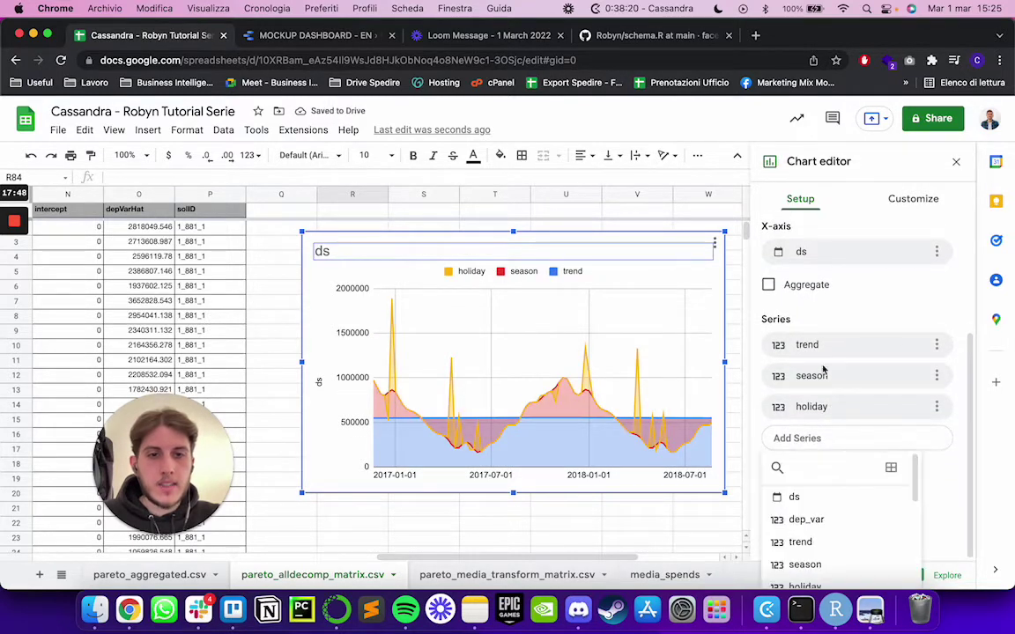
scroll(822, 507, down, 2)
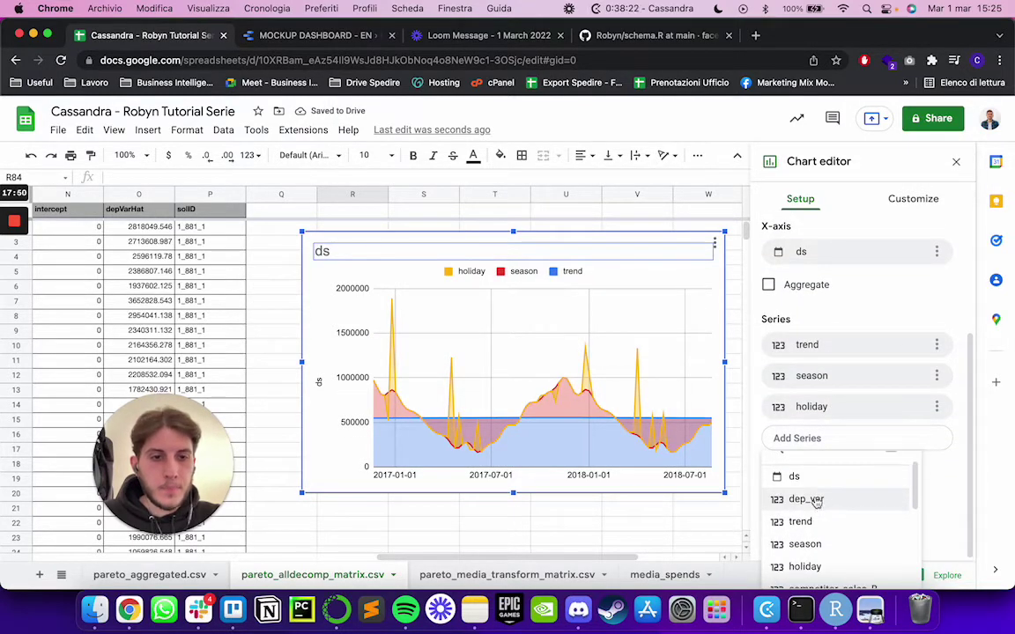
scroll(818, 514, down, 3)
click(833, 482)
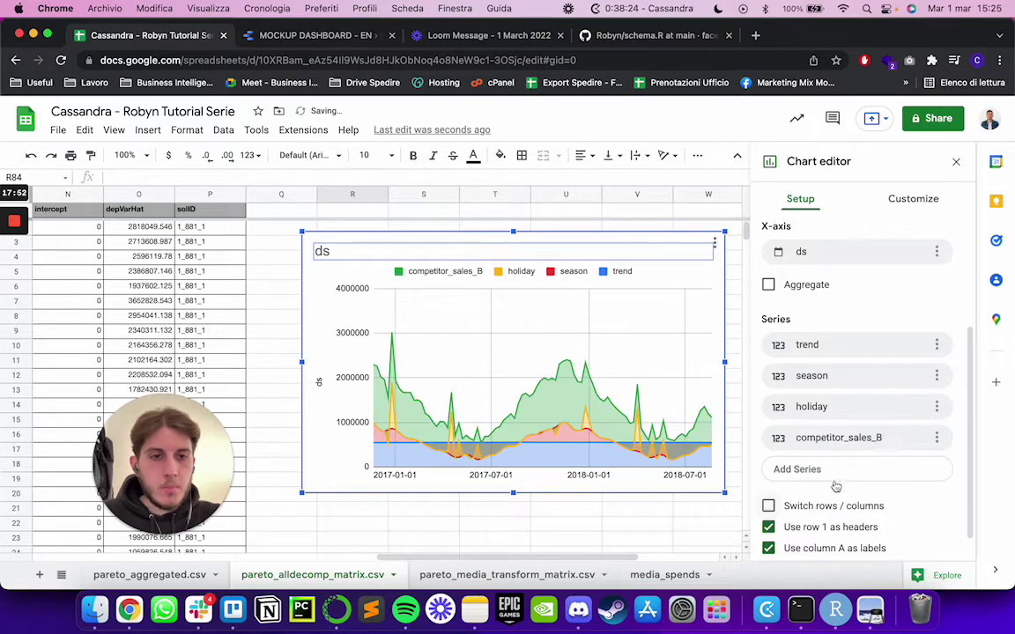
Step: Add the media channels tv_S, ooh_S and print_S as series in the chart
click(817, 471)
click(806, 304)
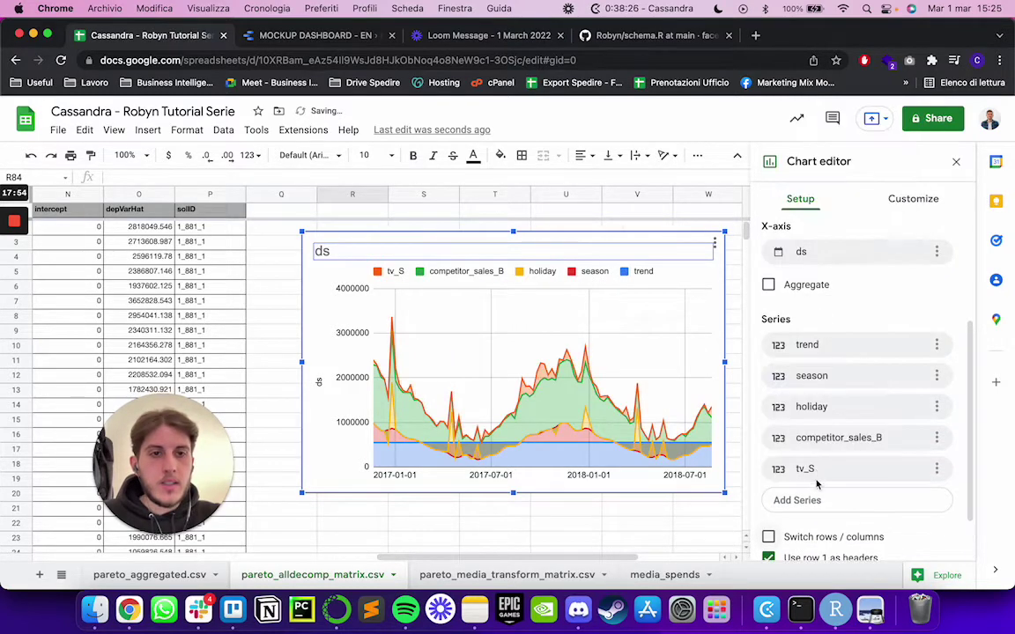
click(818, 503)
click(822, 530)
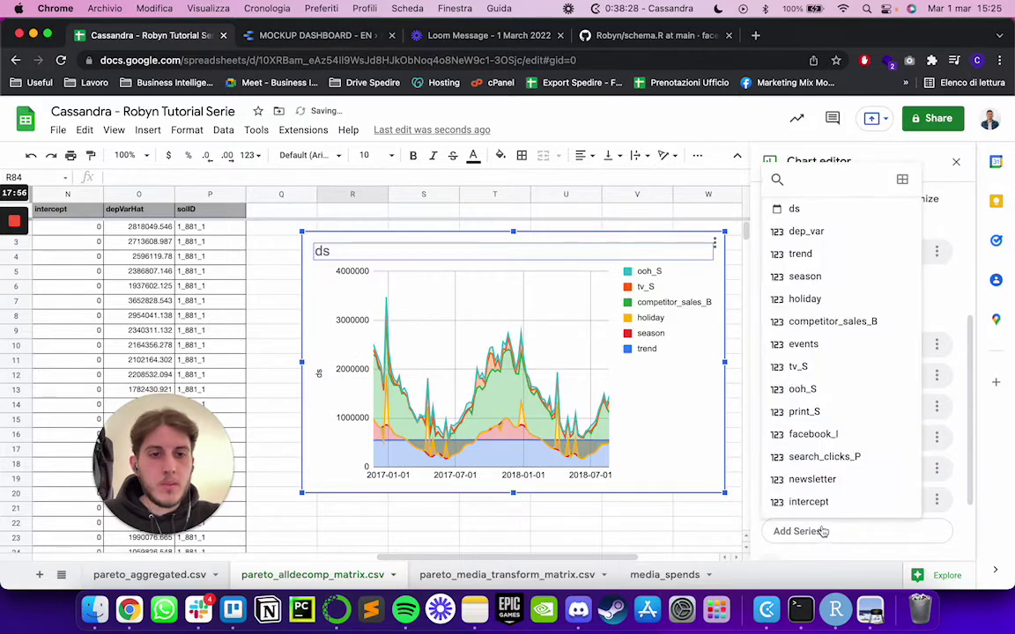
click(820, 414)
scroll(831, 463, down, 1)
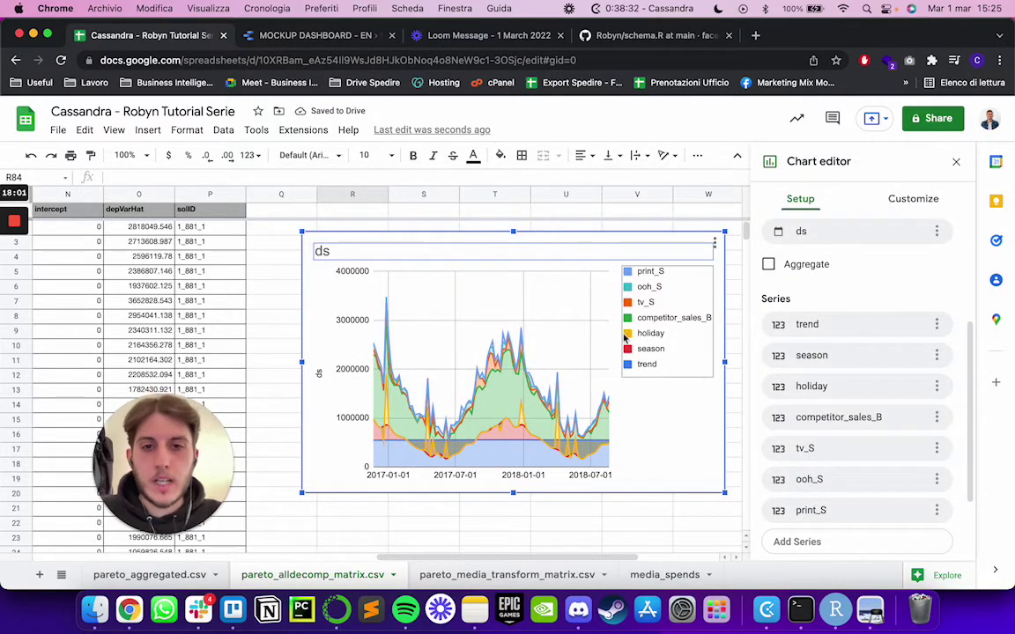
Step: Reopen the chart's series setup and remove the trend series from it
click(513, 442)
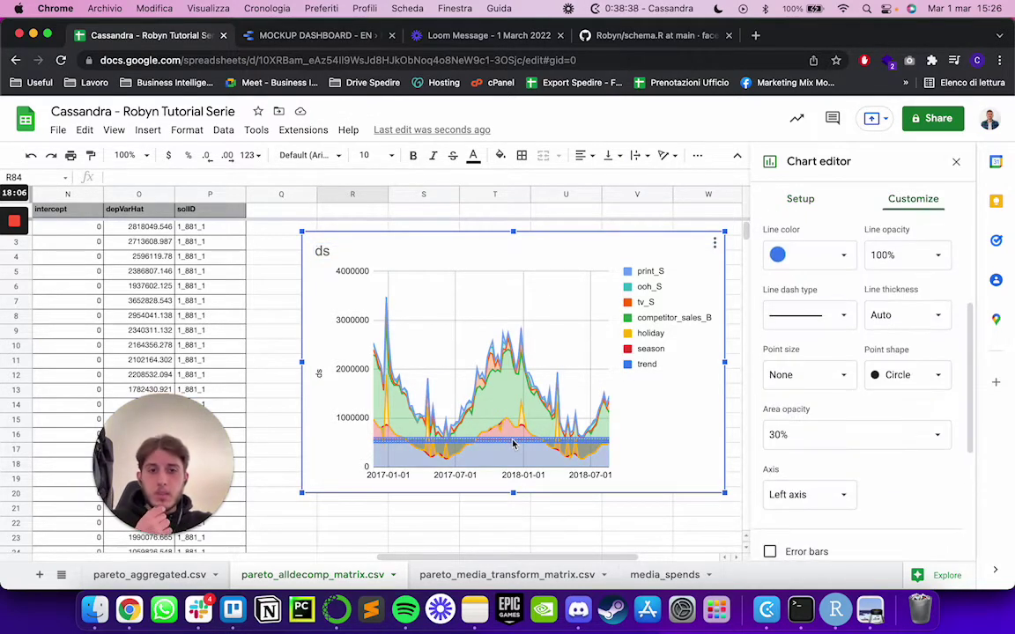
click(553, 502)
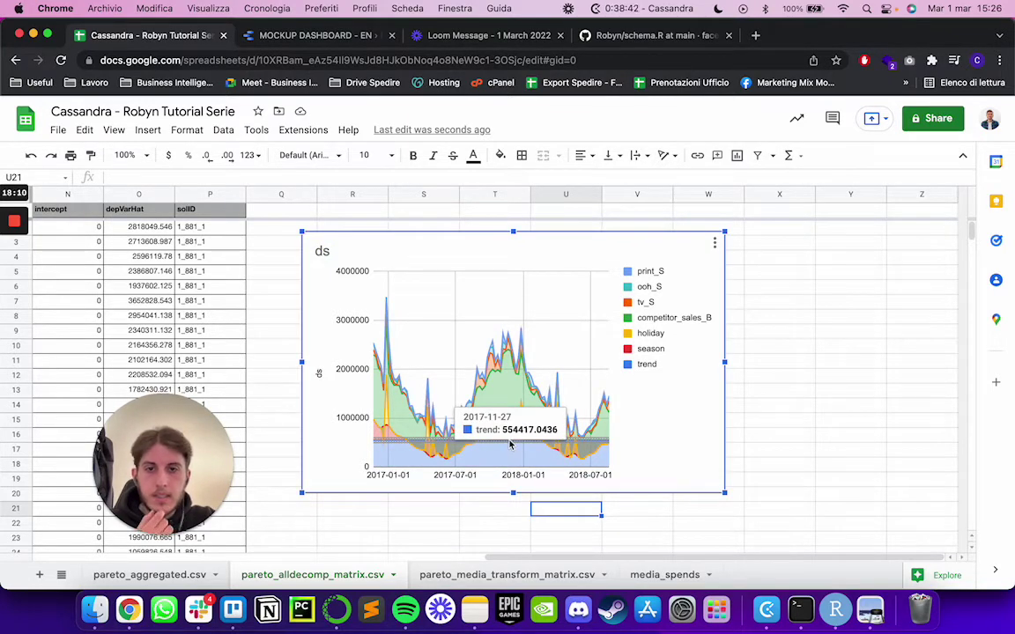
double_click(509, 445)
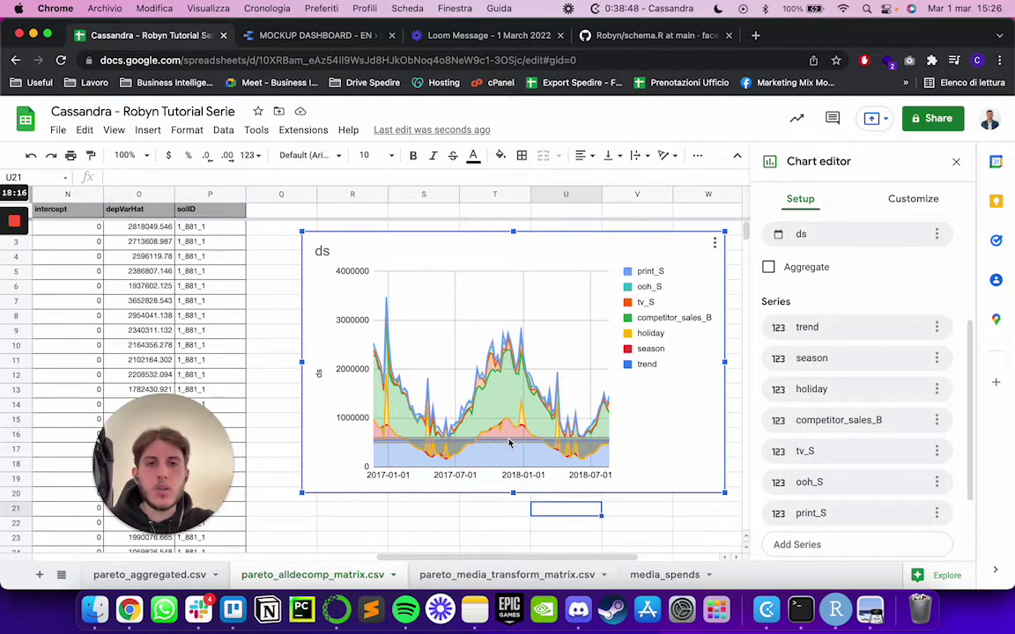
click(936, 327)
click(881, 356)
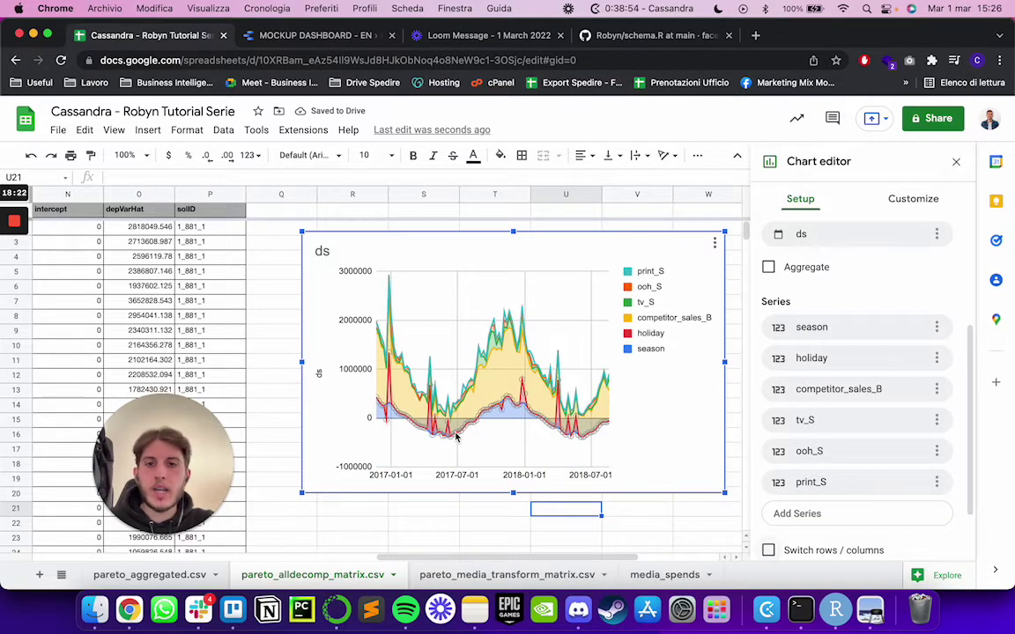
Step: Widen the chart sideways so that it extends from column Q into column Z
click(709, 494)
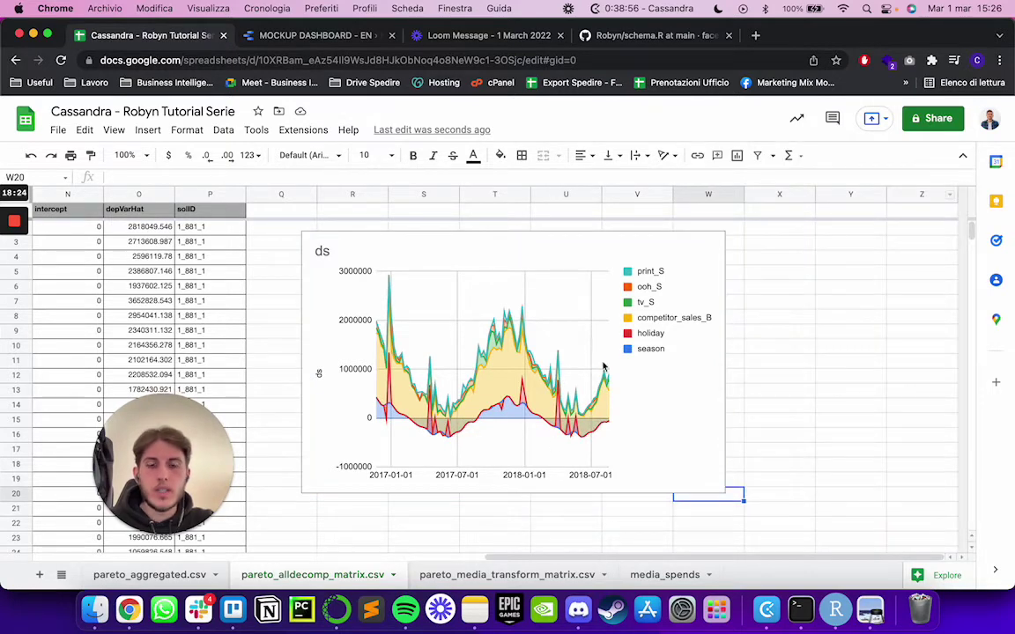
click(733, 375)
click(719, 362)
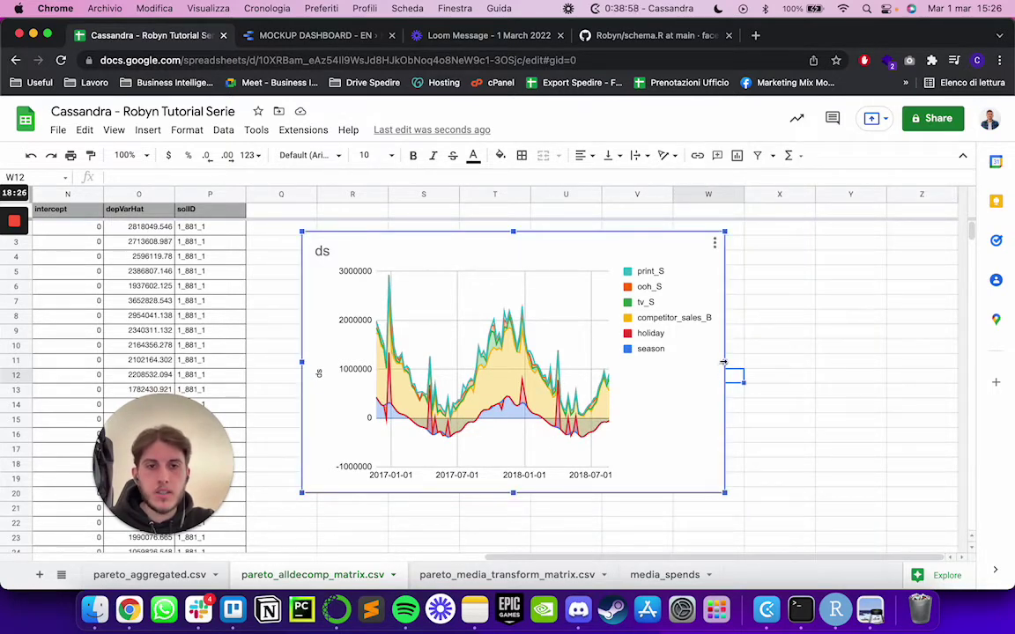
drag(722, 362, 951, 362)
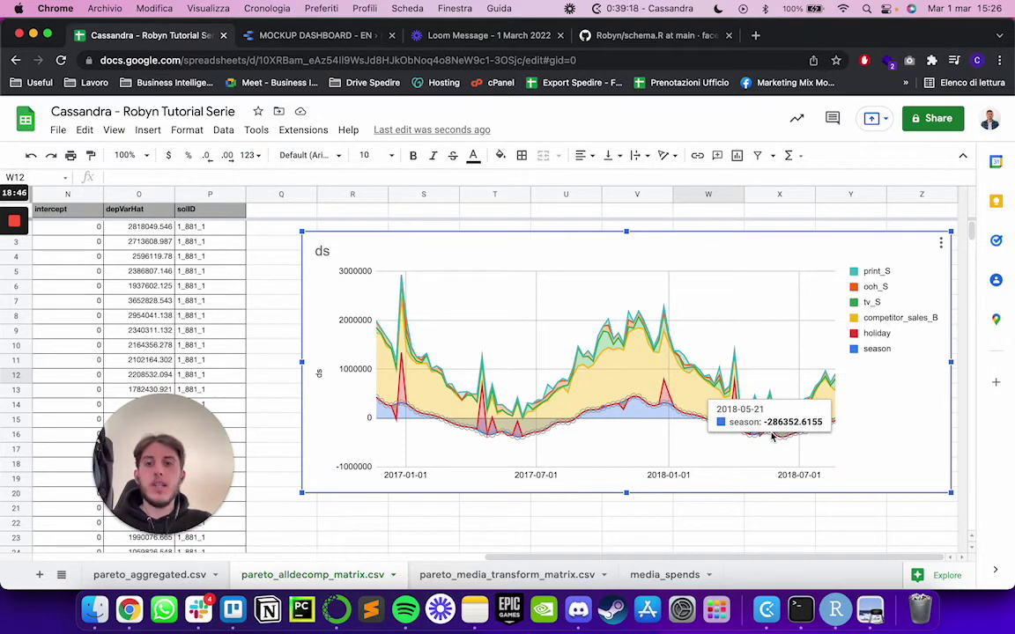
Step: Examine the season row of model 1_881_1 and its pos value in pareto_aggregated.csv
click(193, 575)
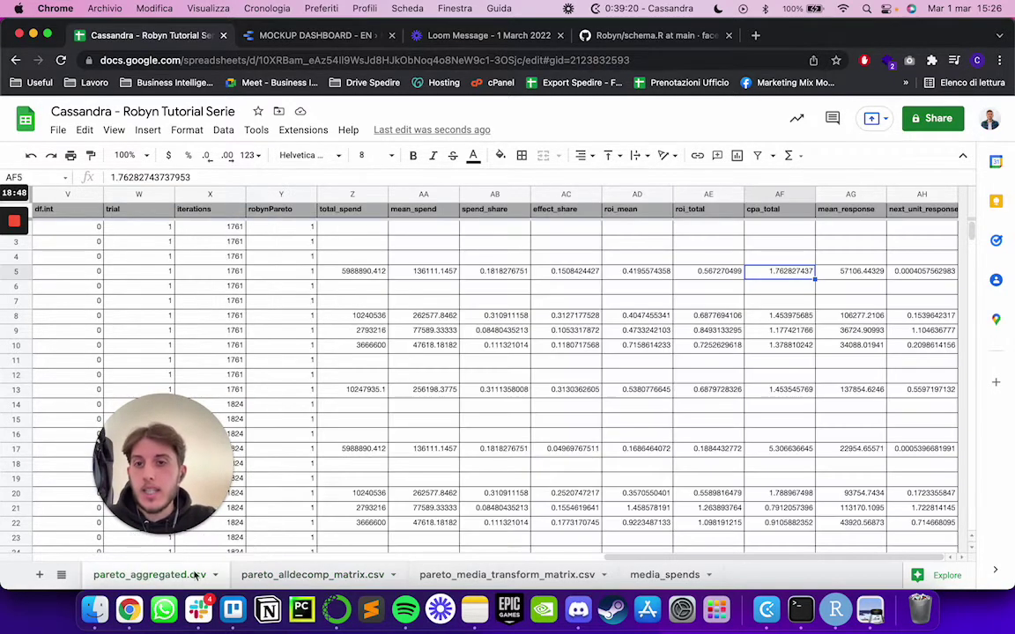
scroll(376, 325, left, 15)
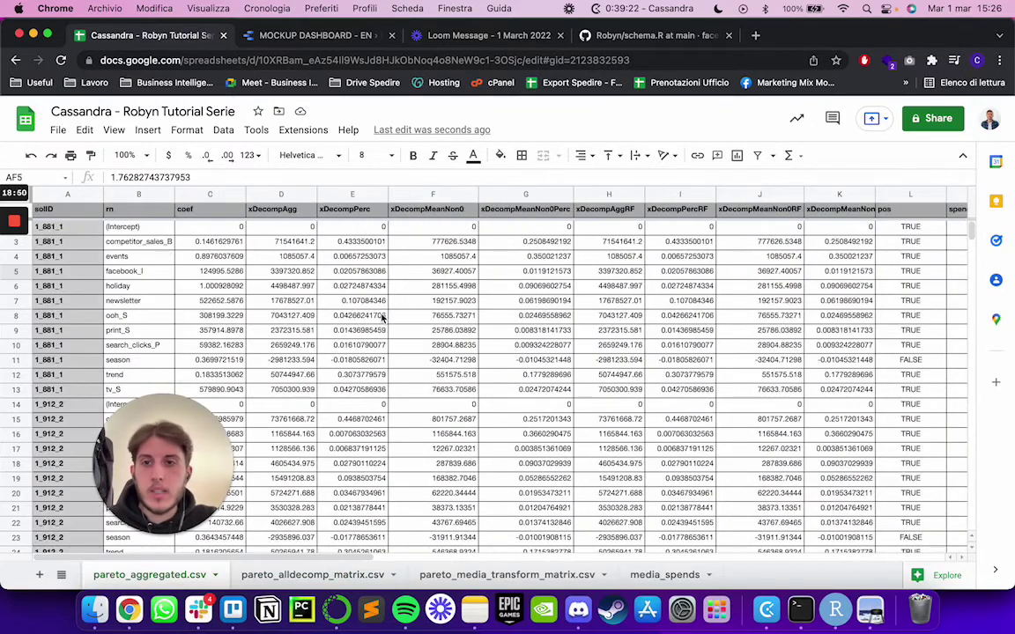
click(119, 360)
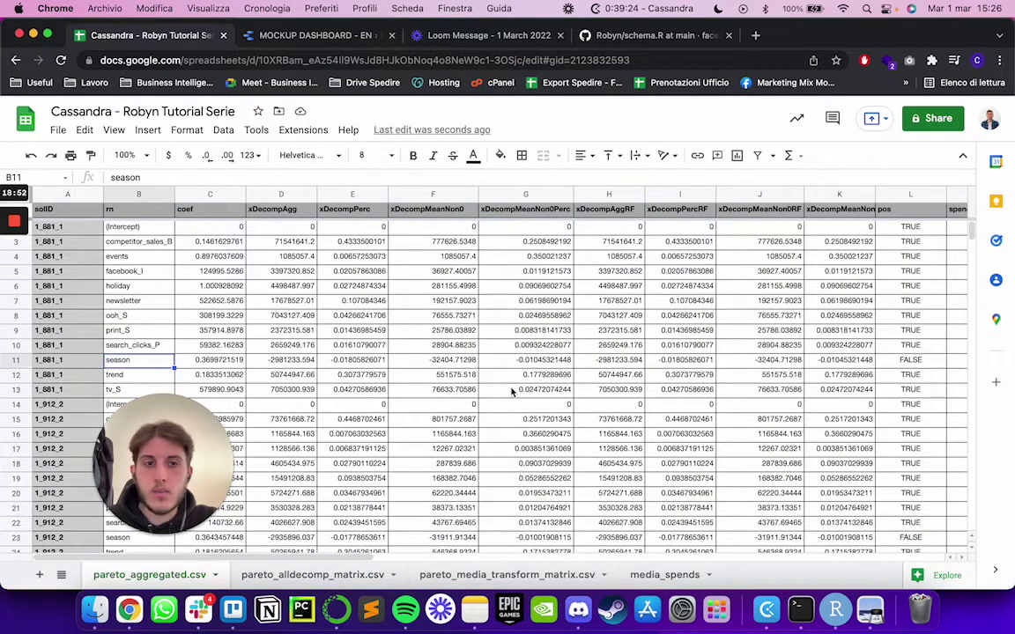
click(912, 360)
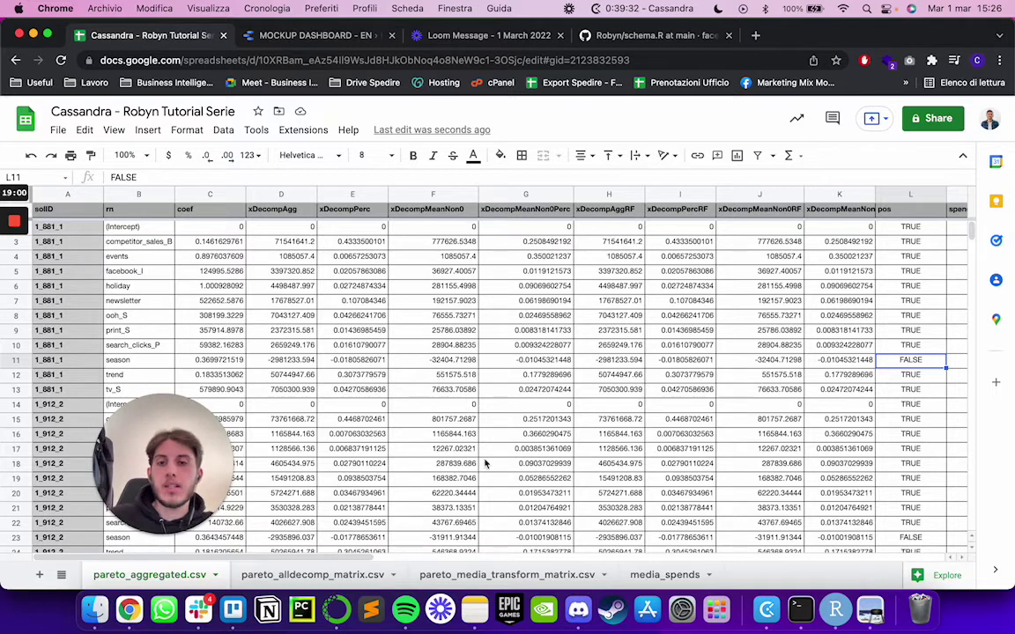
Step: Return to the chart in pareto_alldecomp_matrix.csv and review its gridline options and setup, including chart type and stacking
click(313, 575)
double_click(743, 335)
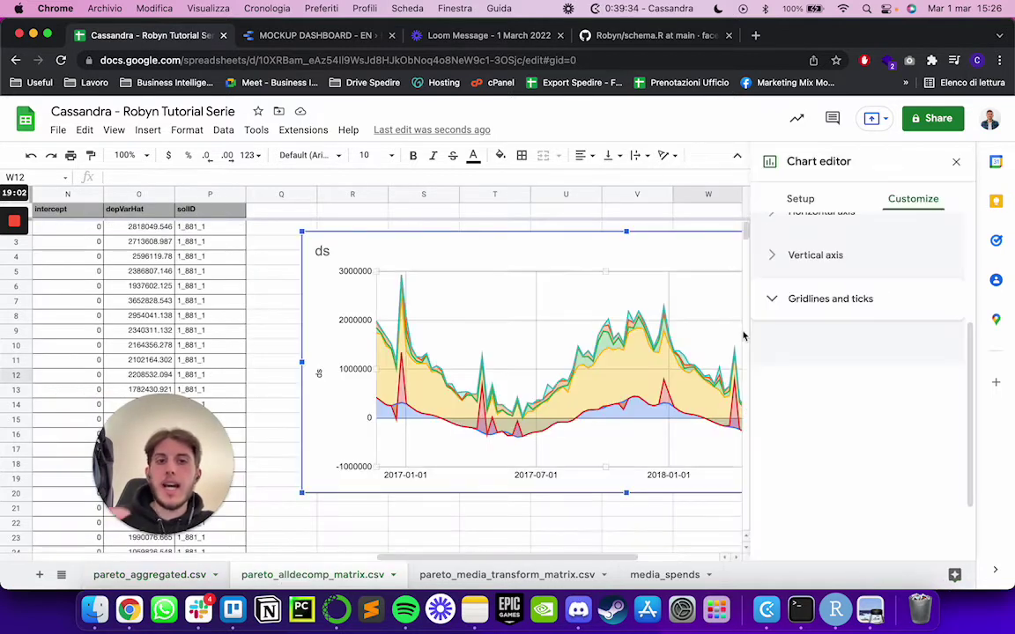
click(775, 297)
scroll(778, 329, down, 3)
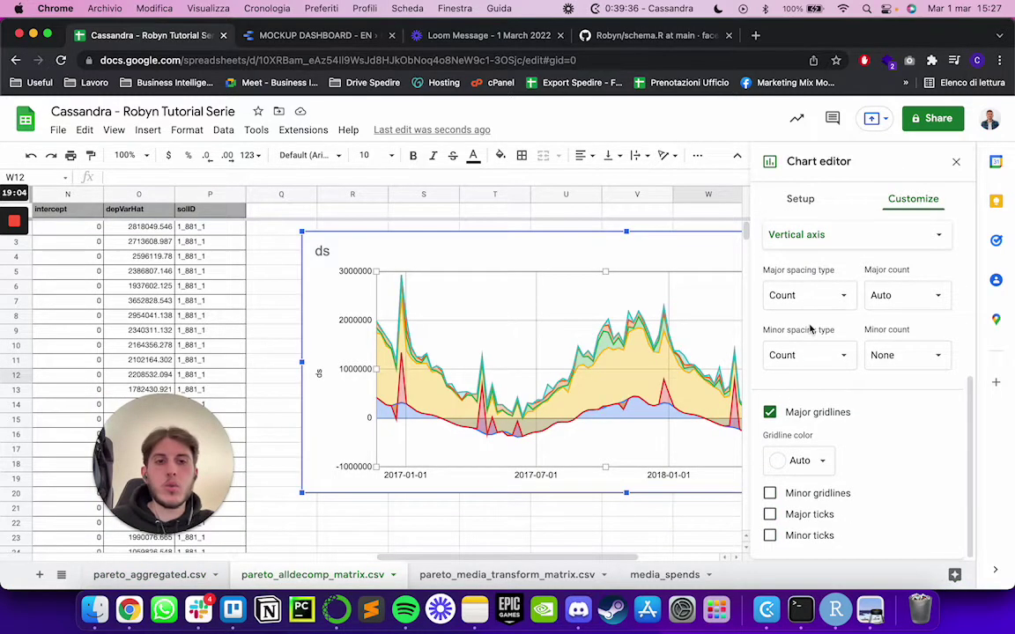
scroll(811, 329, up, 5)
click(800, 199)
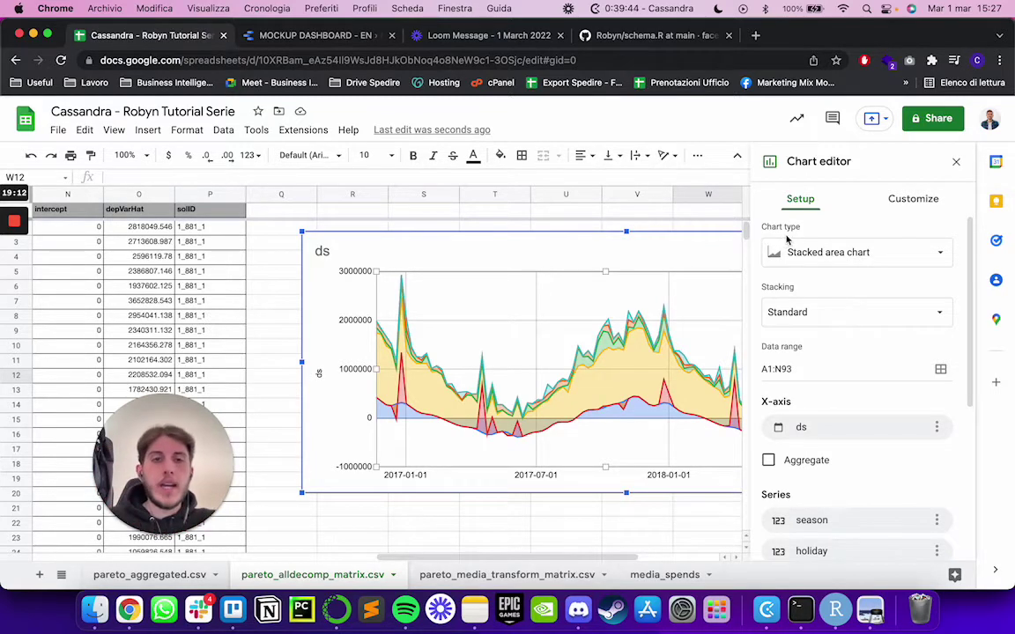
click(498, 519)
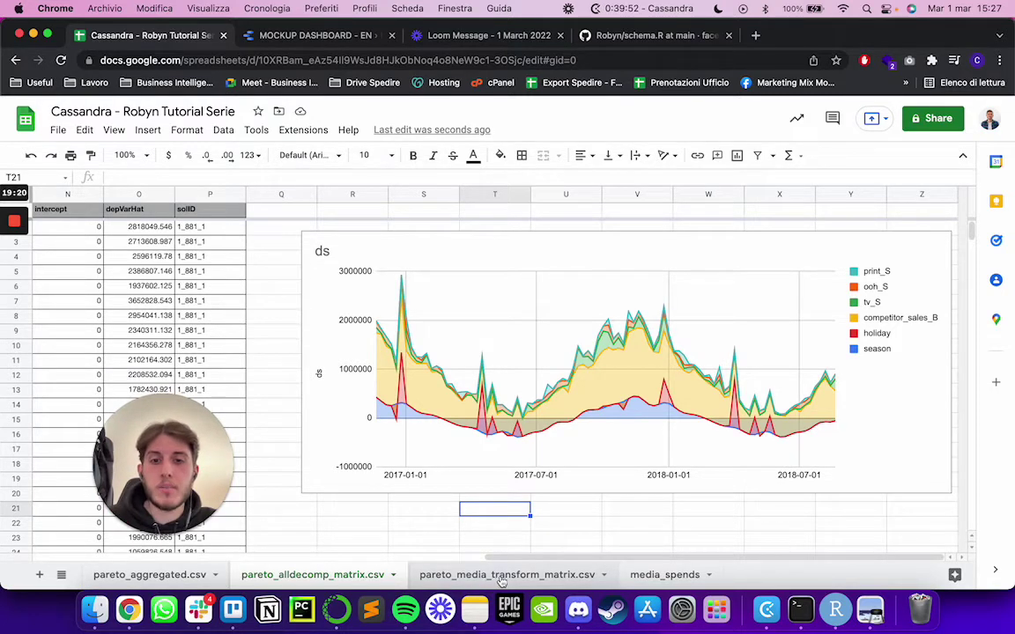
Step: Open the pareto_media_transform_matrix.csv sheet and set its zoom to 125%
click(529, 583)
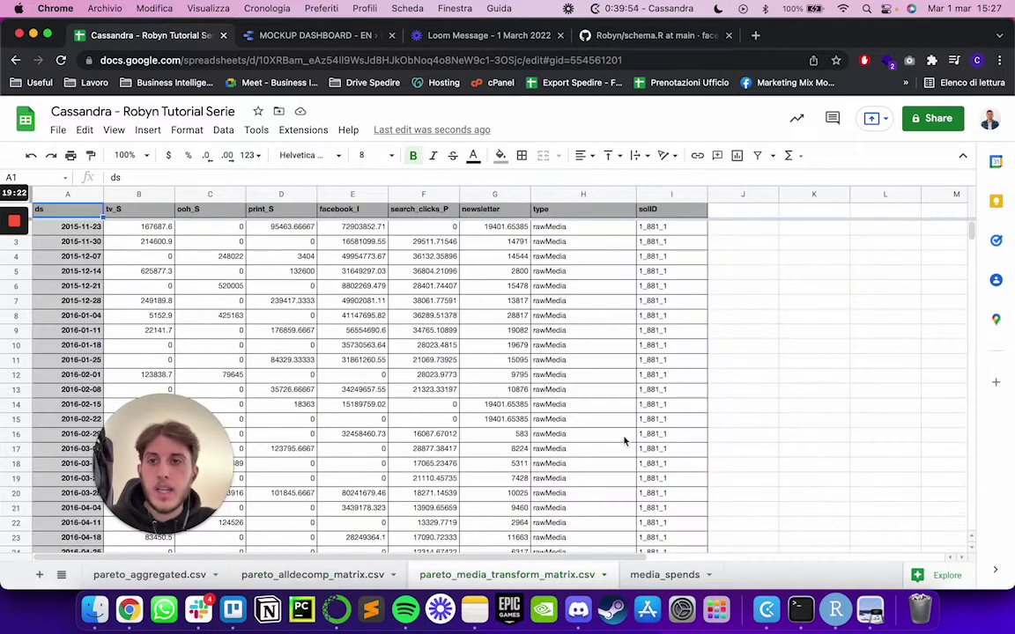
drag(176, 458, 917, 449)
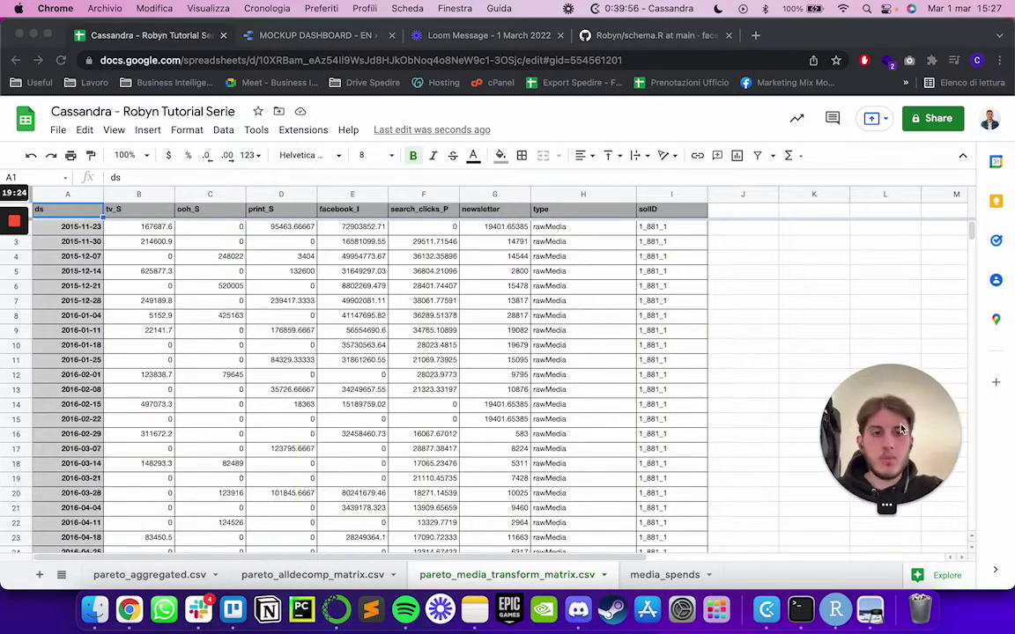
click(132, 155)
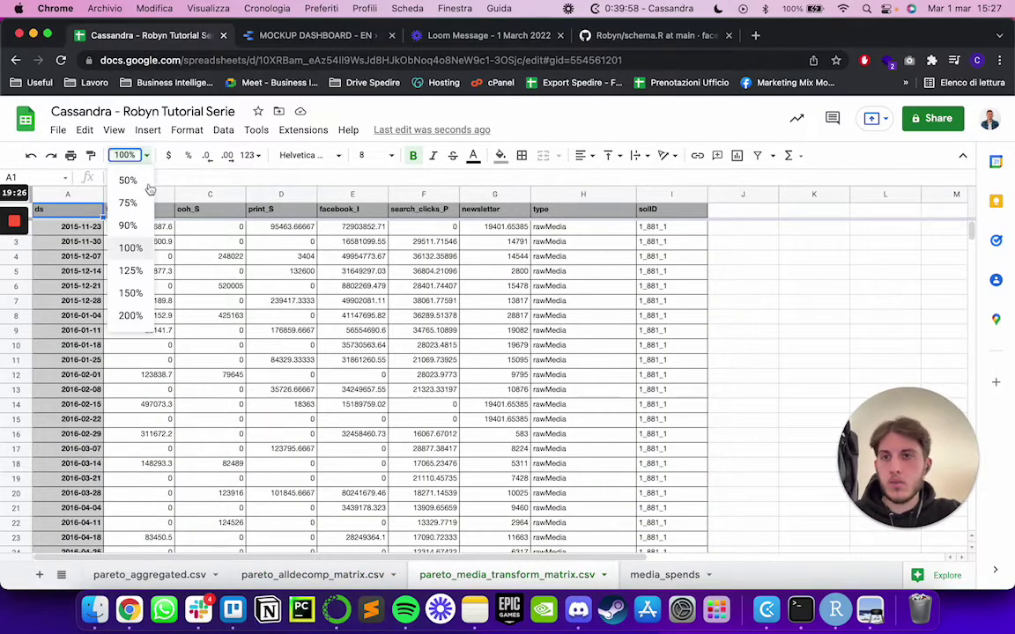
click(130, 269)
click(894, 260)
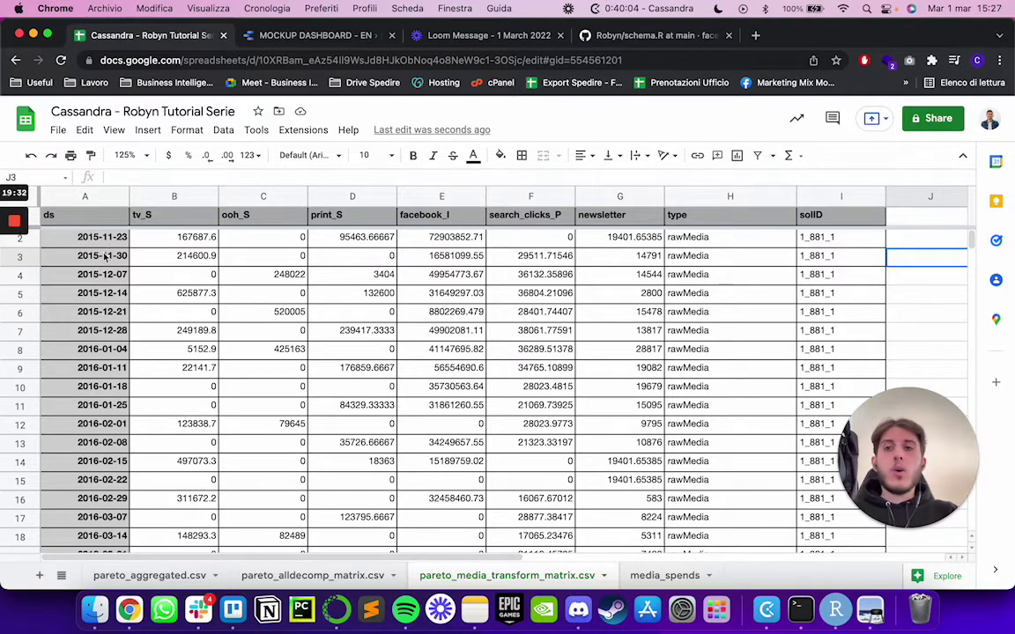
Step: Examine the type and solID values down the rows of pareto_media_transform_matrix.csv
scroll(104, 253, down, 3)
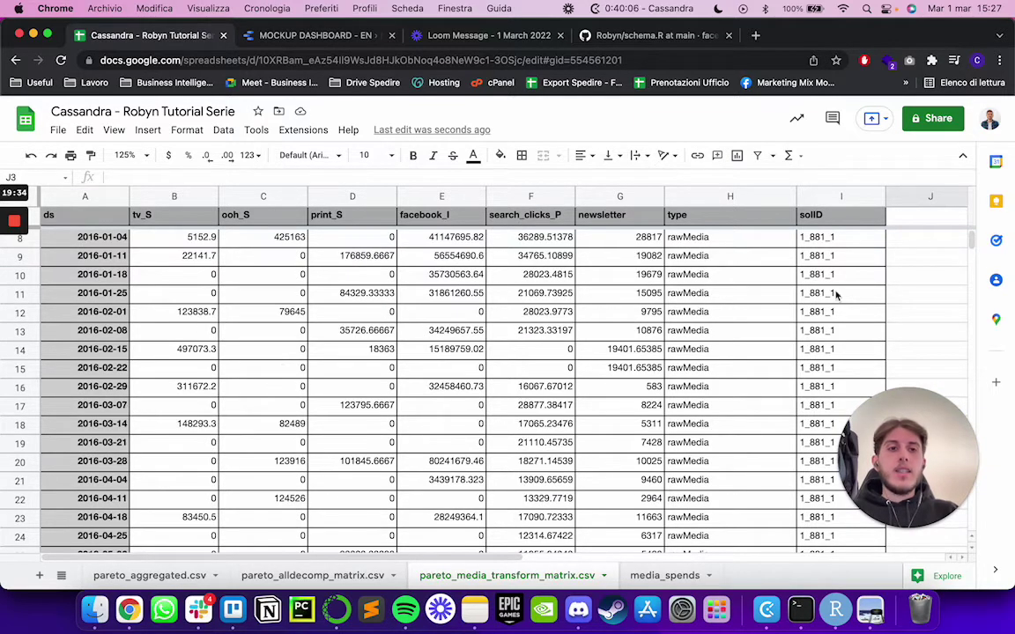
scroll(777, 277, down, 20)
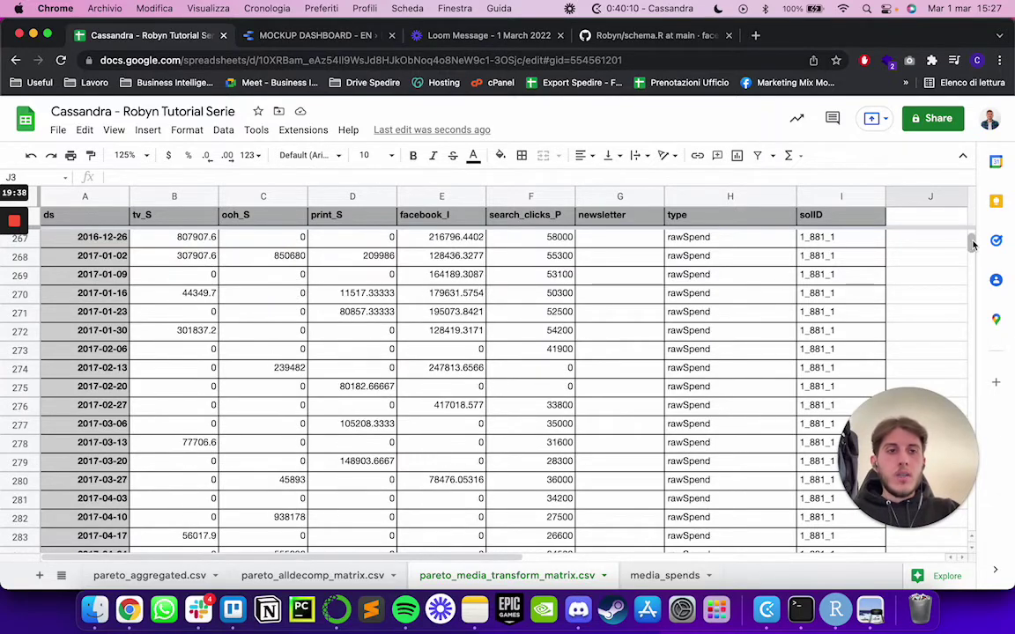
scroll(870, 260, down, 20)
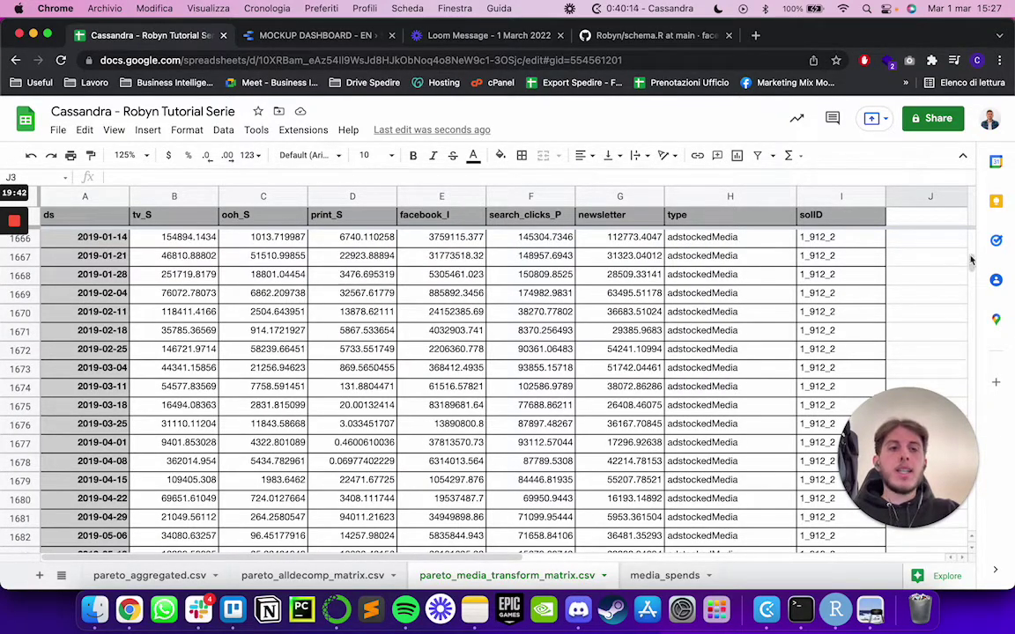
Step: Return to the first rows of pareto_media_transform_matrix.csv and check the ds, solID and type values for model 1_881_1
drag(971, 263, 967, 217)
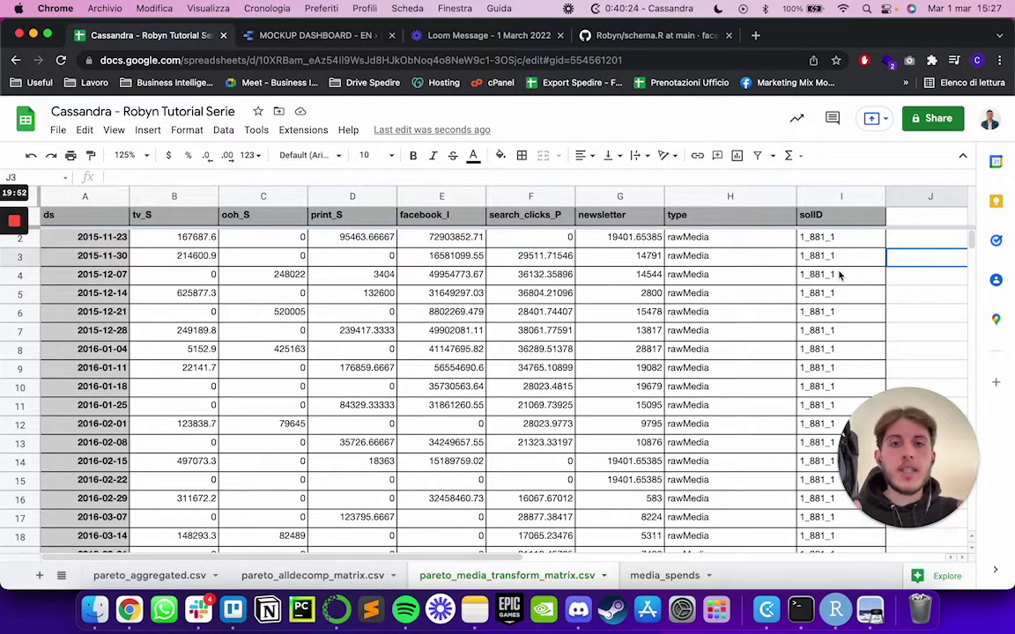
click(79, 237)
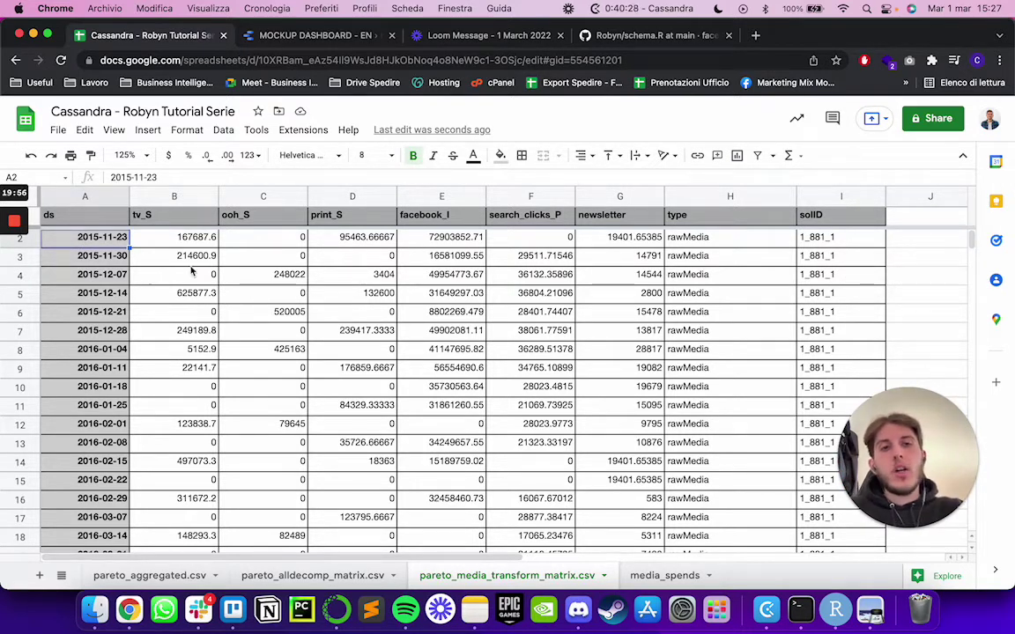
click(851, 280)
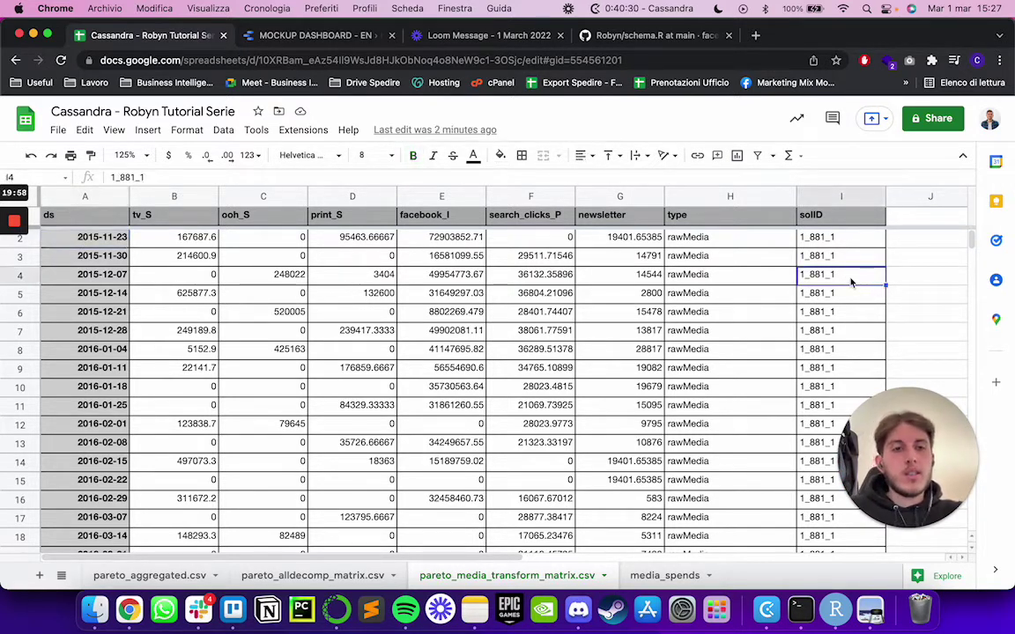
click(691, 247)
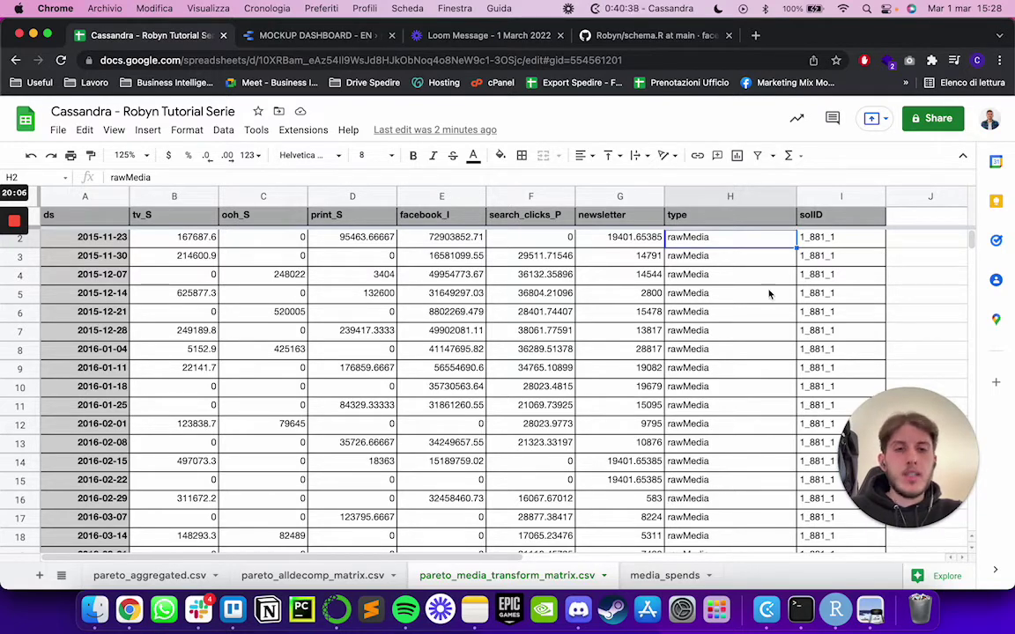
Step: Look through the rawSpend, predictedExposure and adstockedMedia types in the type column of model 1_881_1
scroll(972, 240, down, 20)
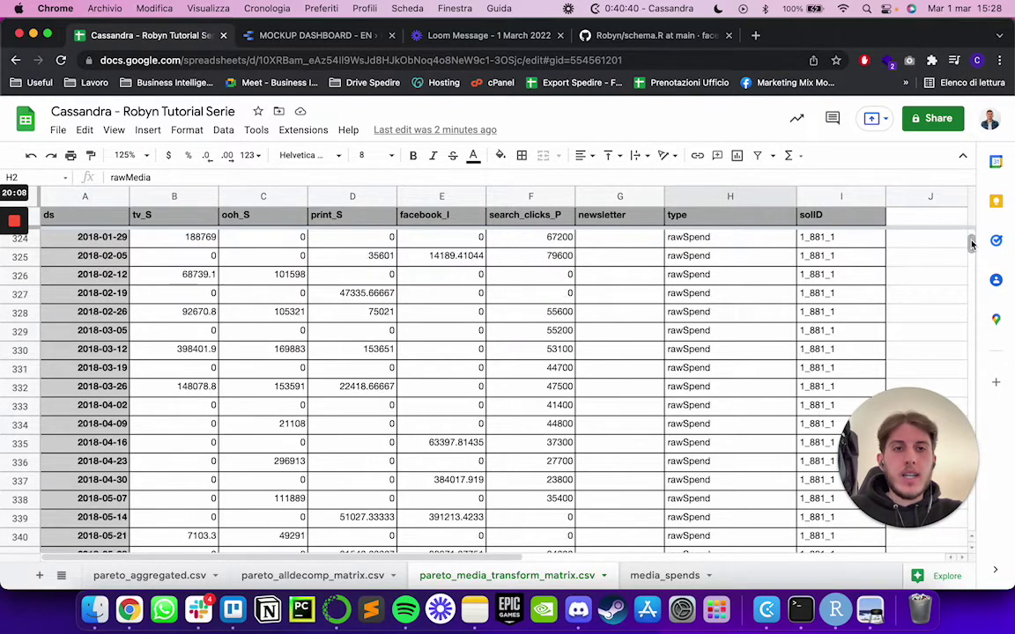
scroll(776, 274, down, 20)
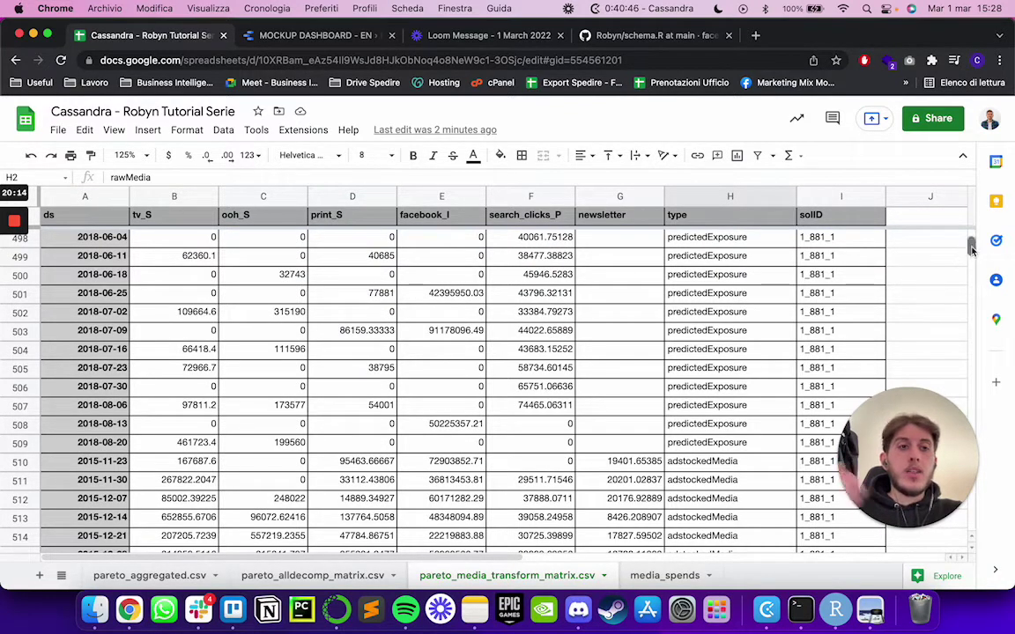
drag(970, 248, 973, 240)
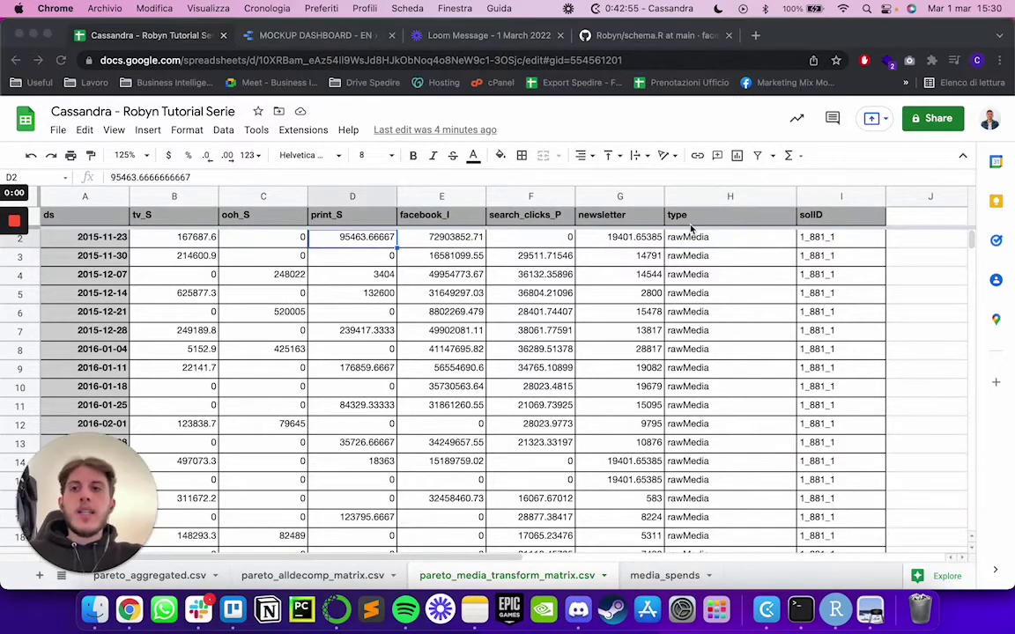
Step: Examine the rows where the type column changes from rawMedia to rawSpend for model 1_881_1
scroll(718, 244, down, 20)
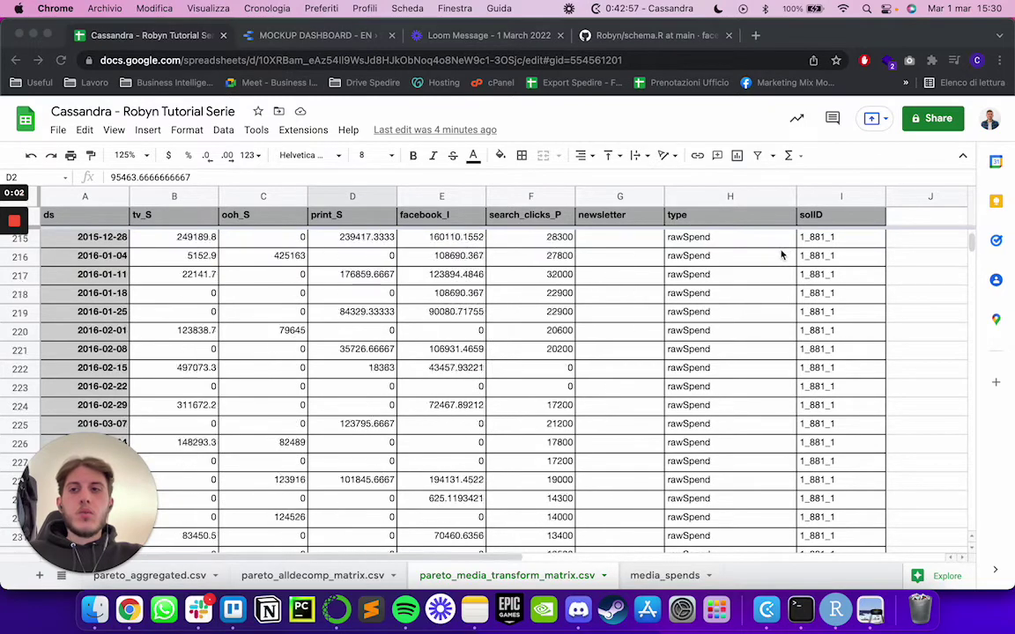
scroll(779, 260, down, 8)
scroll(779, 261, up, 6)
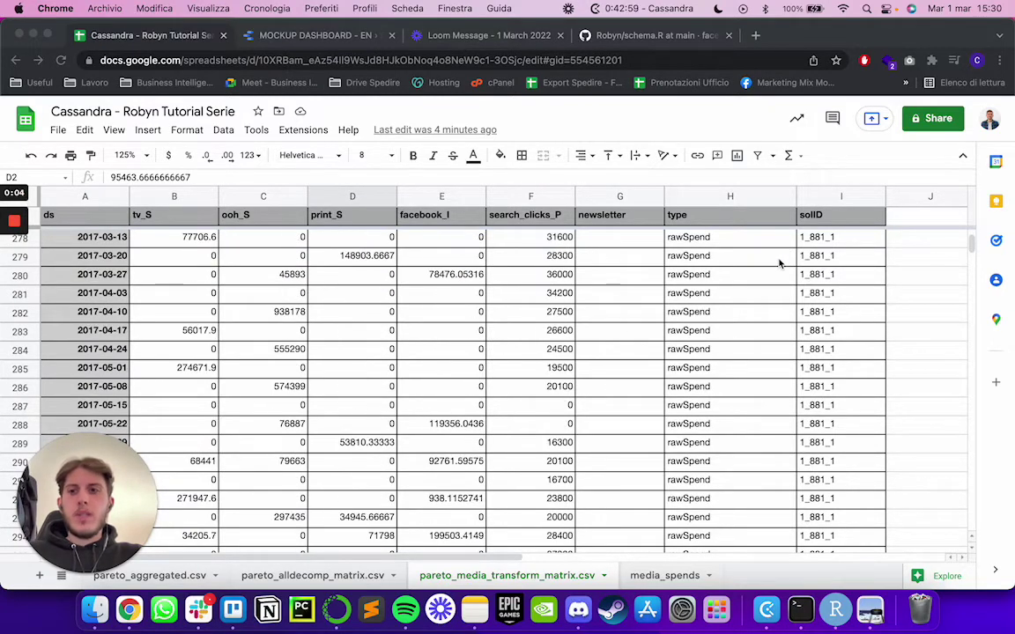
scroll(779, 263, up, 5)
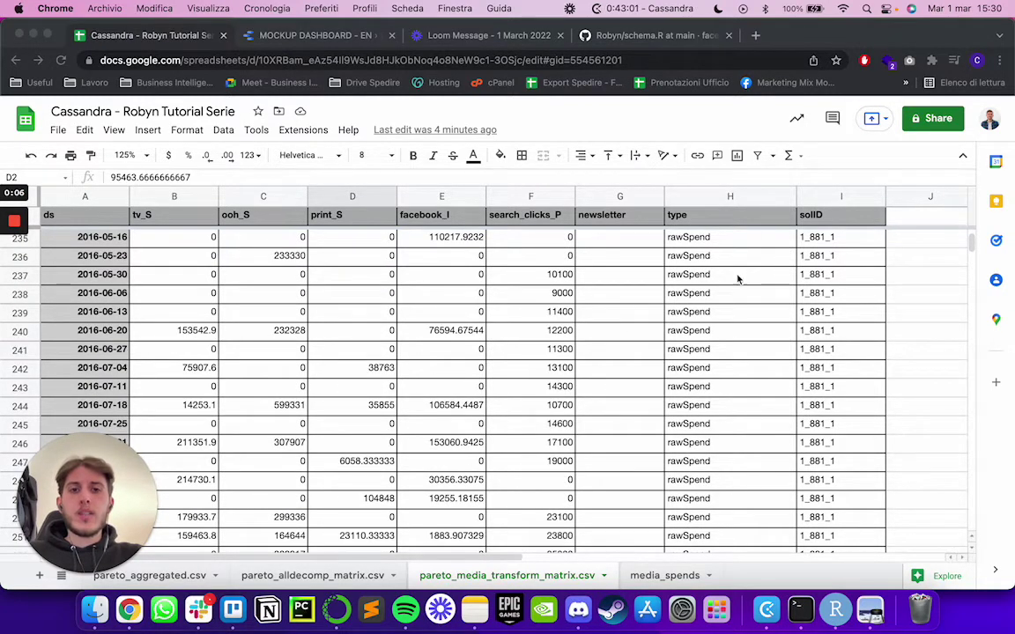
scroll(737, 280, up, 2)
scroll(732, 293, up, 5)
scroll(733, 292, down, 3)
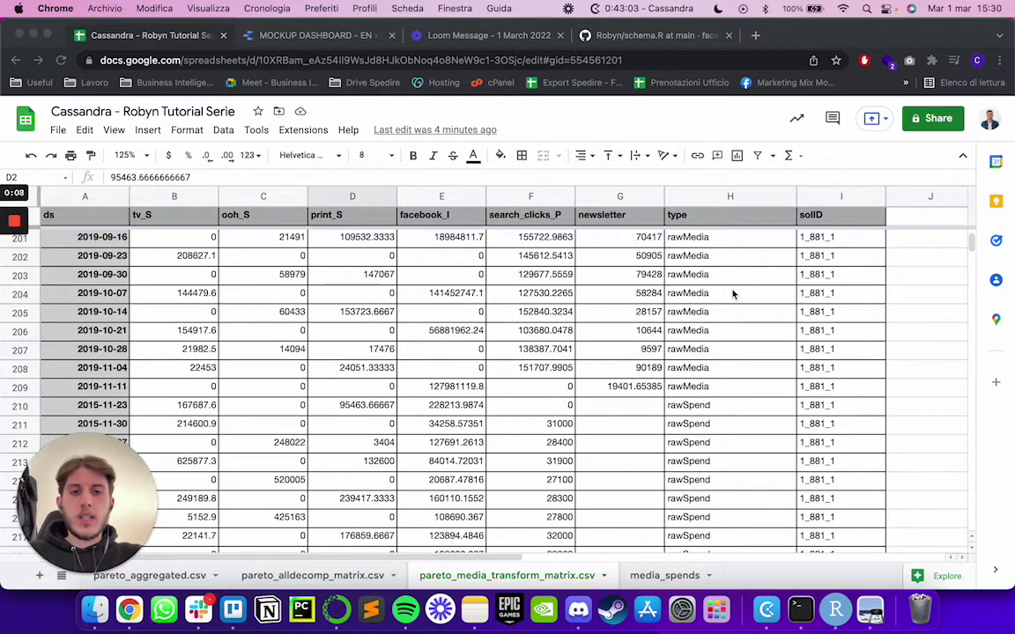
scroll(577, 446, down, 1)
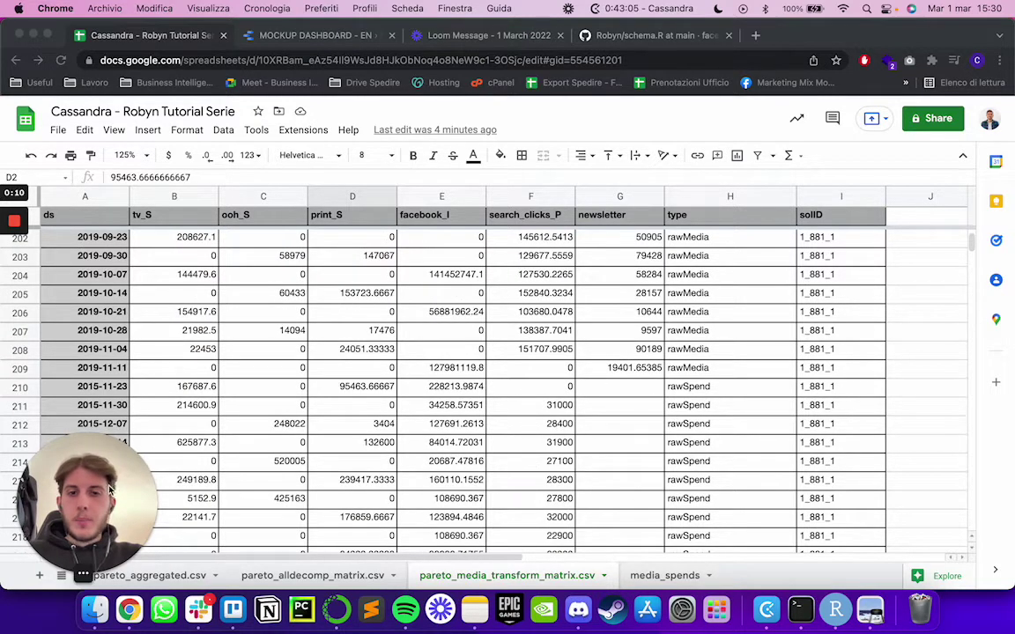
drag(120, 506, 859, 511)
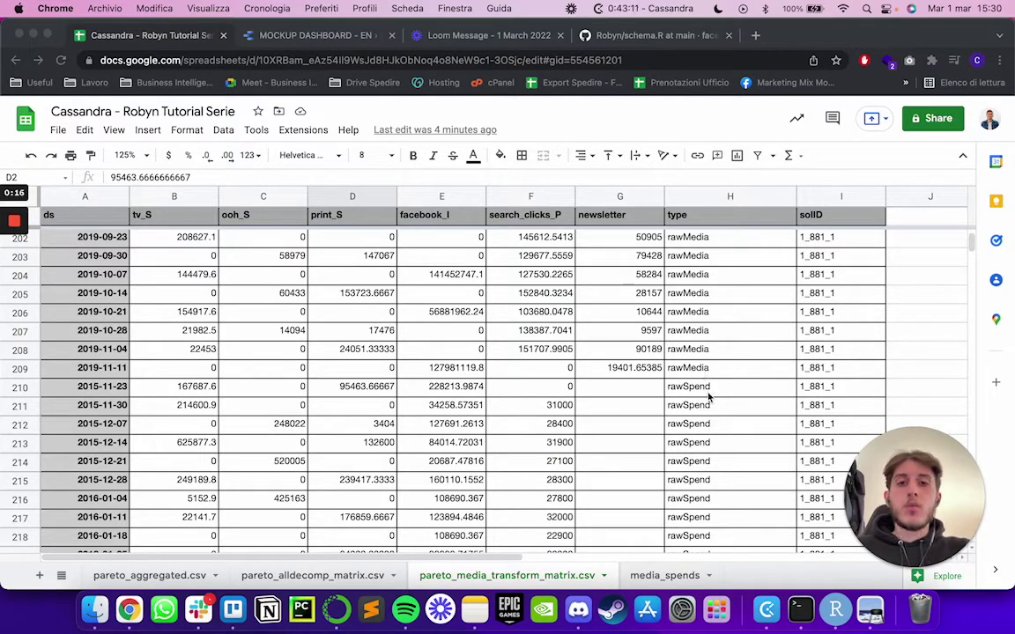
scroll(709, 399, down, 1)
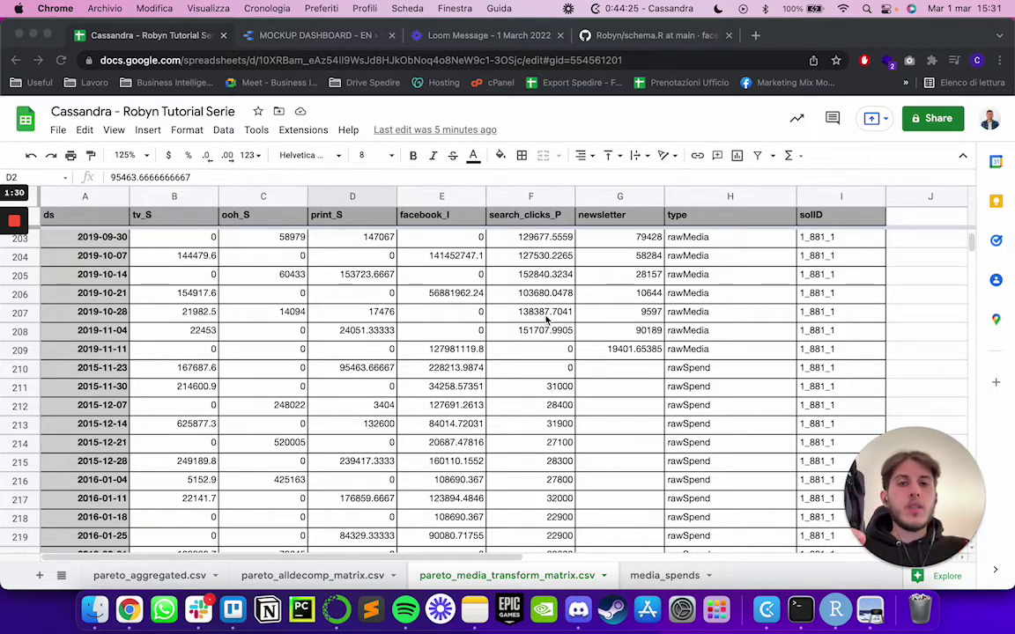
Step: Compare the tv_S, ooh_S and print_S values across the rawMedia and rawSpend rows by selecting B205:D216
click(687, 367)
click(688, 293)
drag(171, 274, 388, 452)
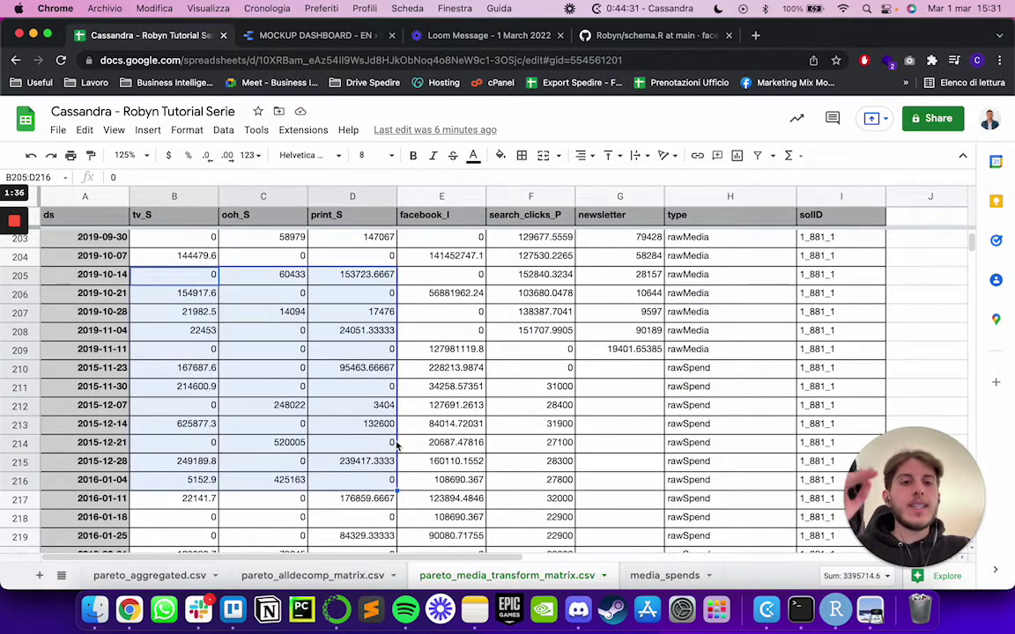
click(674, 355)
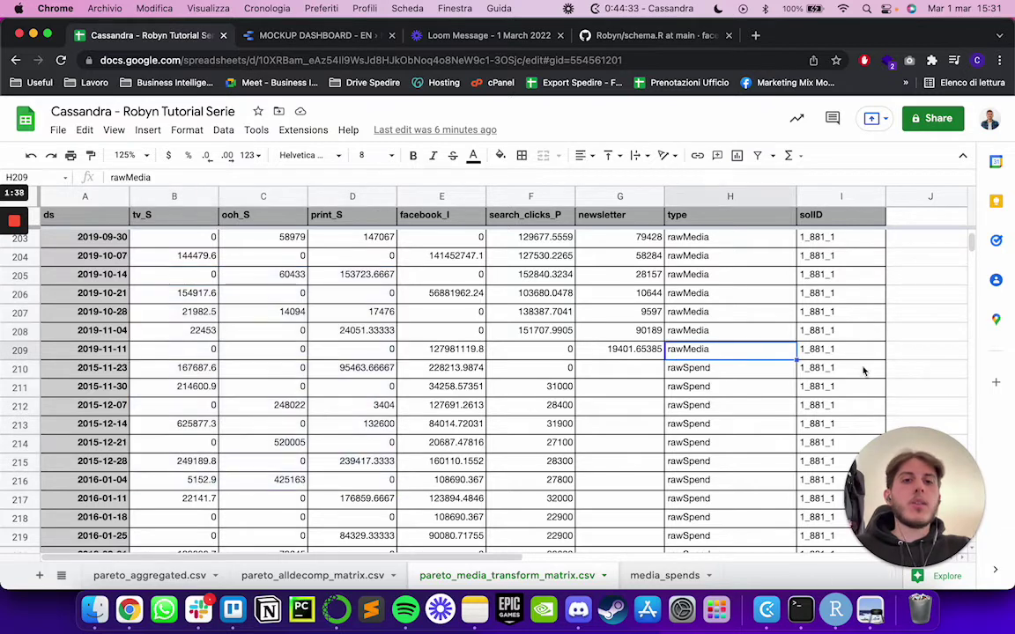
Step: Inspect the facebook_I and search_clicks_P values in the first rawMedia rows of the sheet
drag(972, 245, 972, 231)
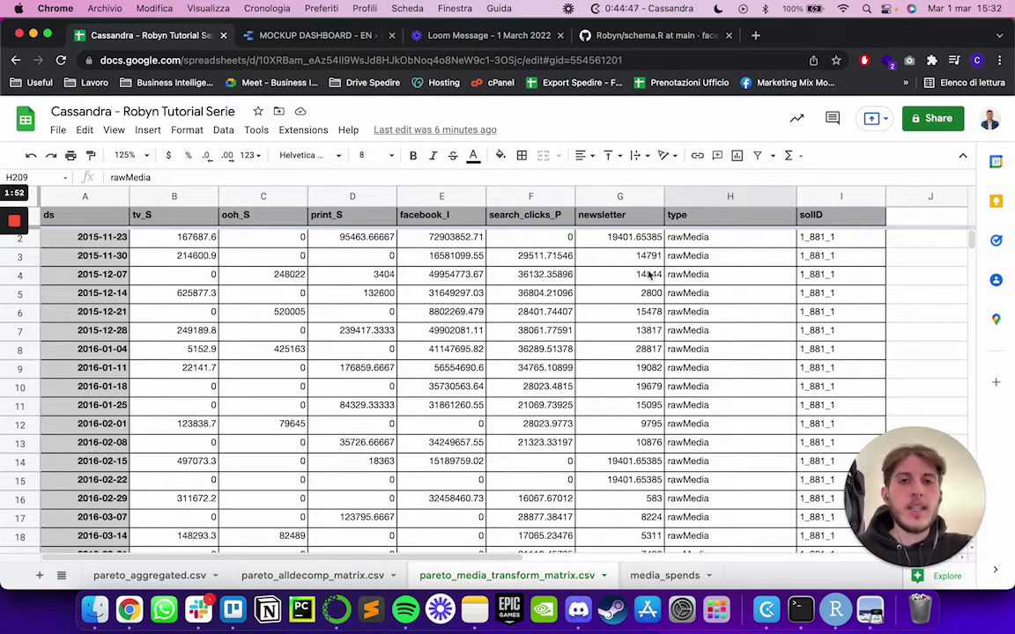
click(423, 236)
click(539, 255)
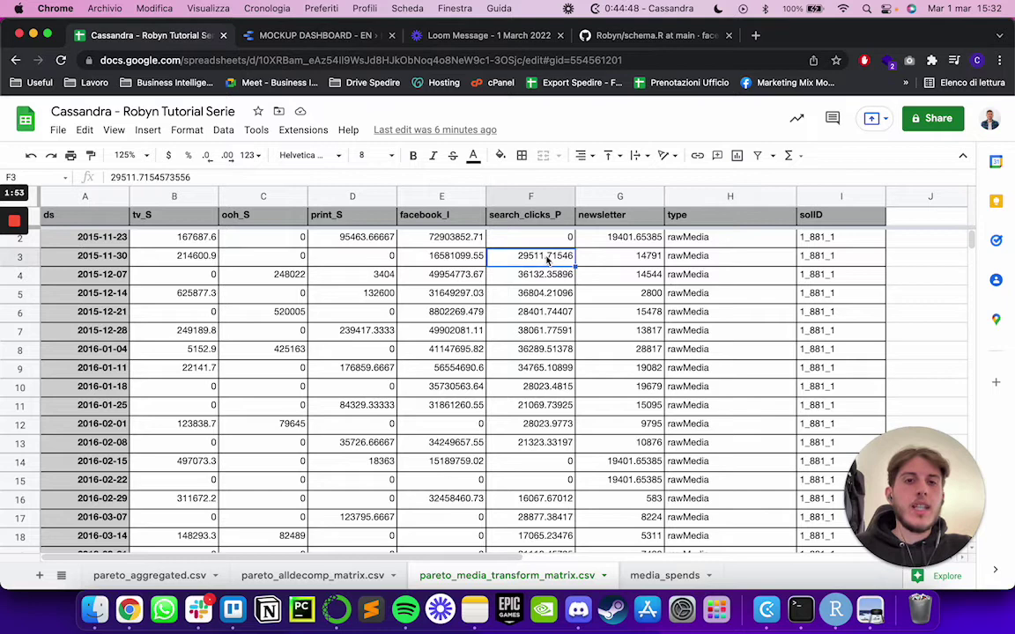
click(474, 257)
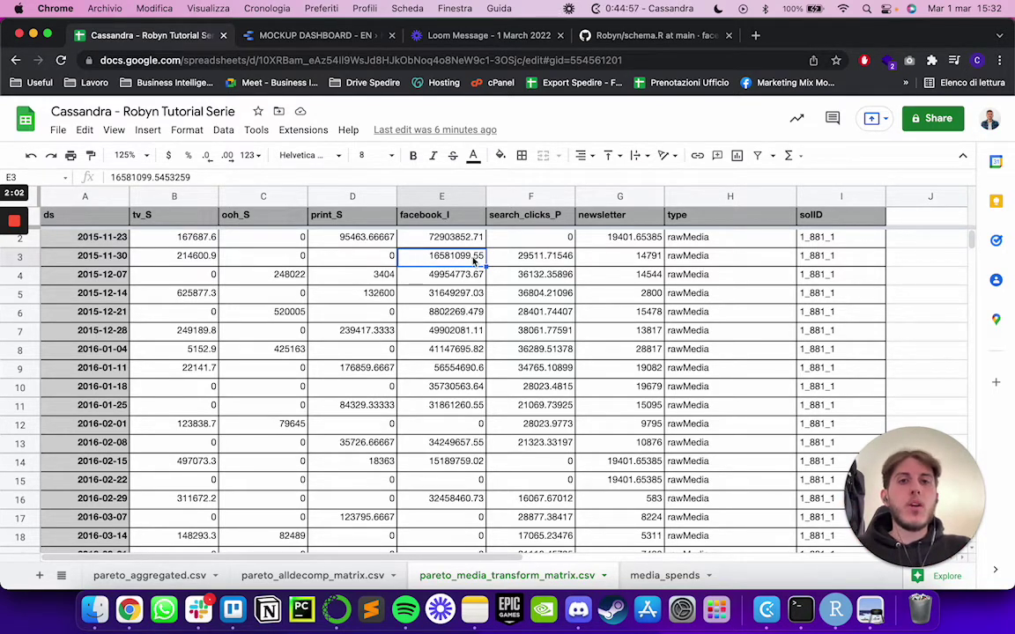
click(541, 299)
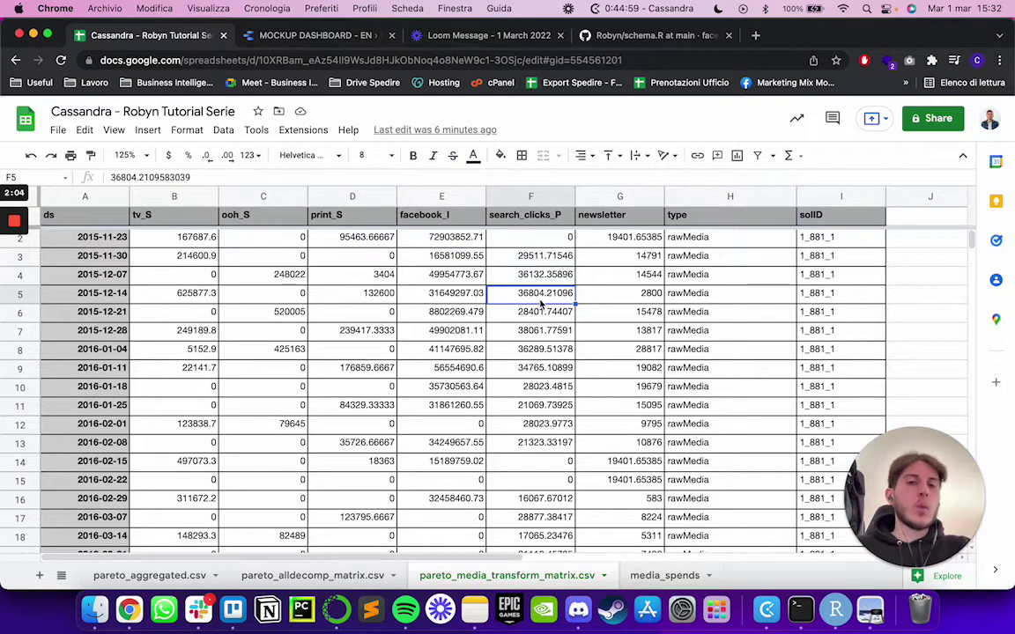
Step: Examine the rows where the type column changes from rawSpend to predictedExposure for model 1_881_1
scroll(578, 335, down, 20)
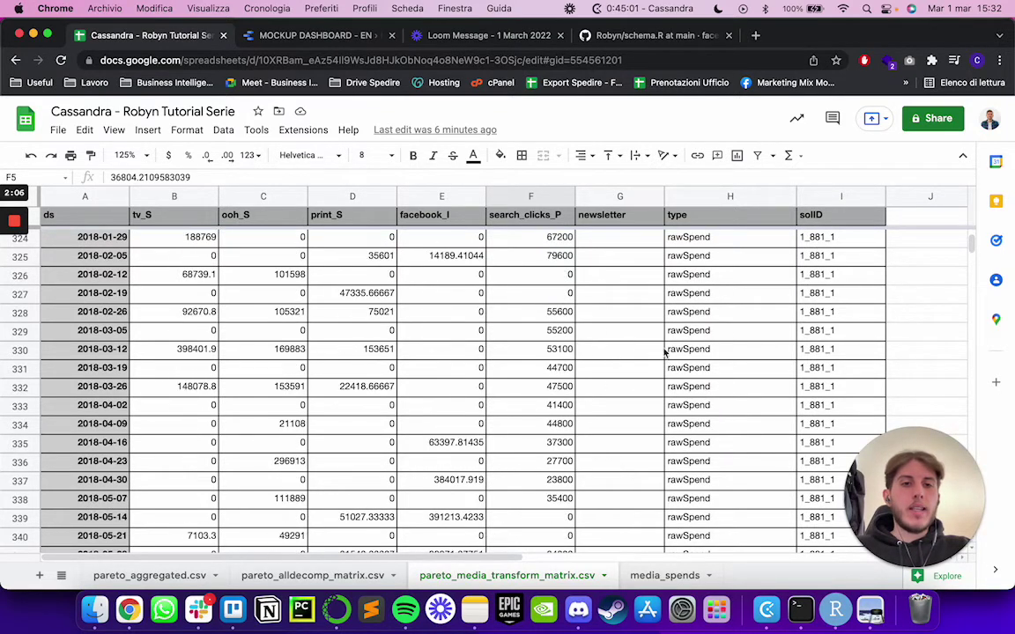
scroll(665, 351, down, 20)
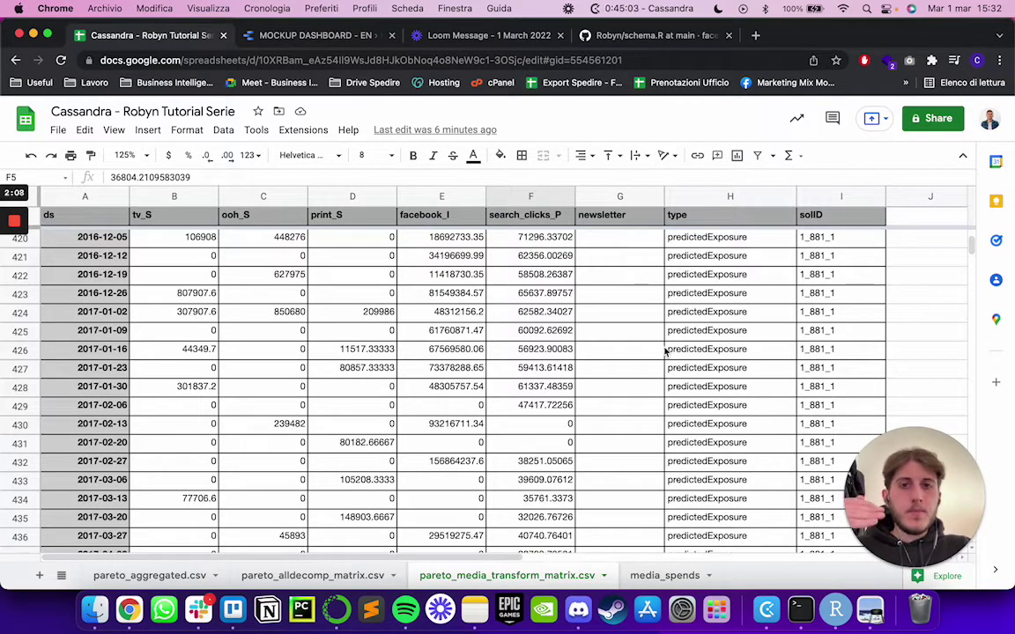
scroll(657, 356, up, 2)
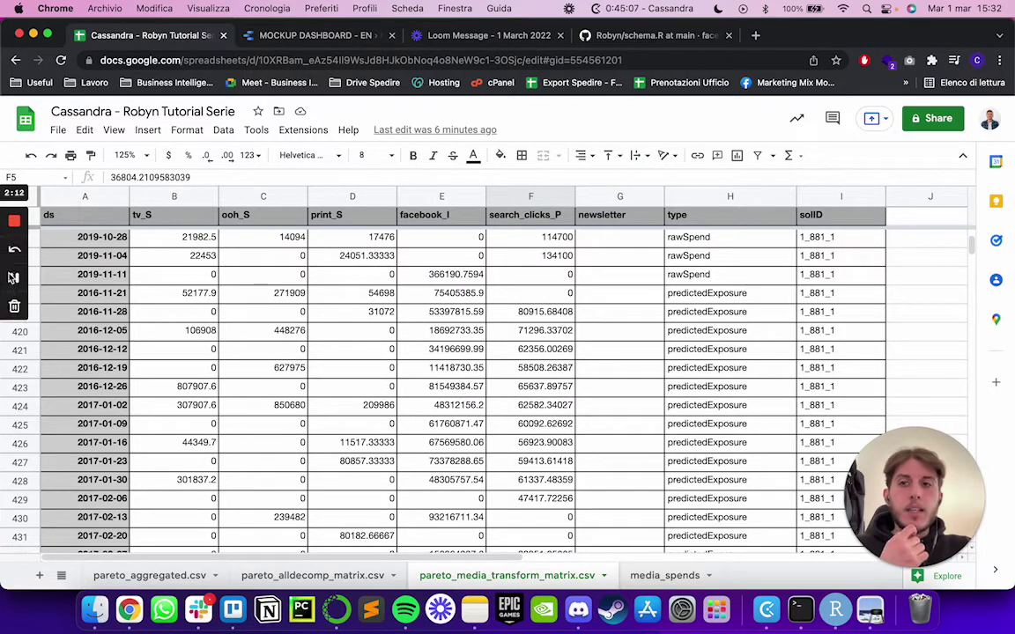
click(12, 277)
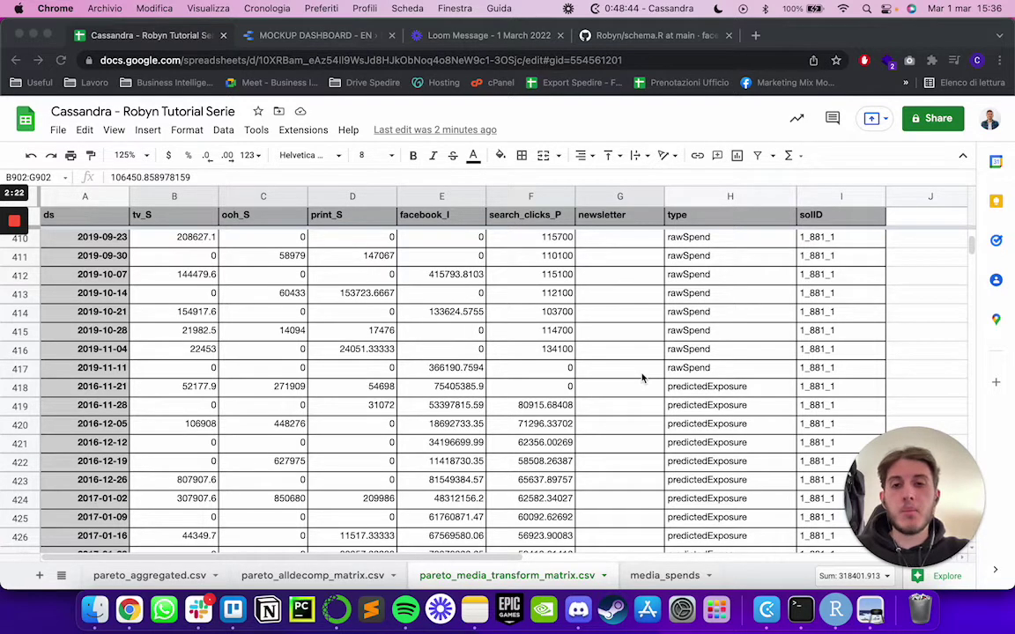
scroll(642, 378, down, 2)
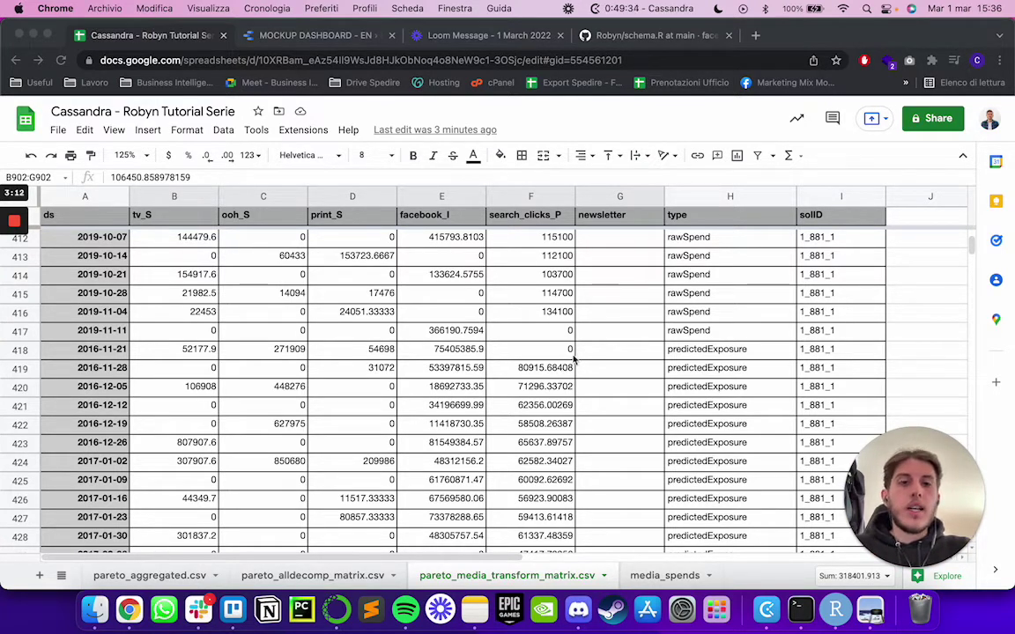
Step: Find the first adstockedMedia row of model 1_881_1 and select its values from tv_S through newsletter (B510:G510)
scroll(563, 364, down, 2)
scroll(573, 361, down, 15)
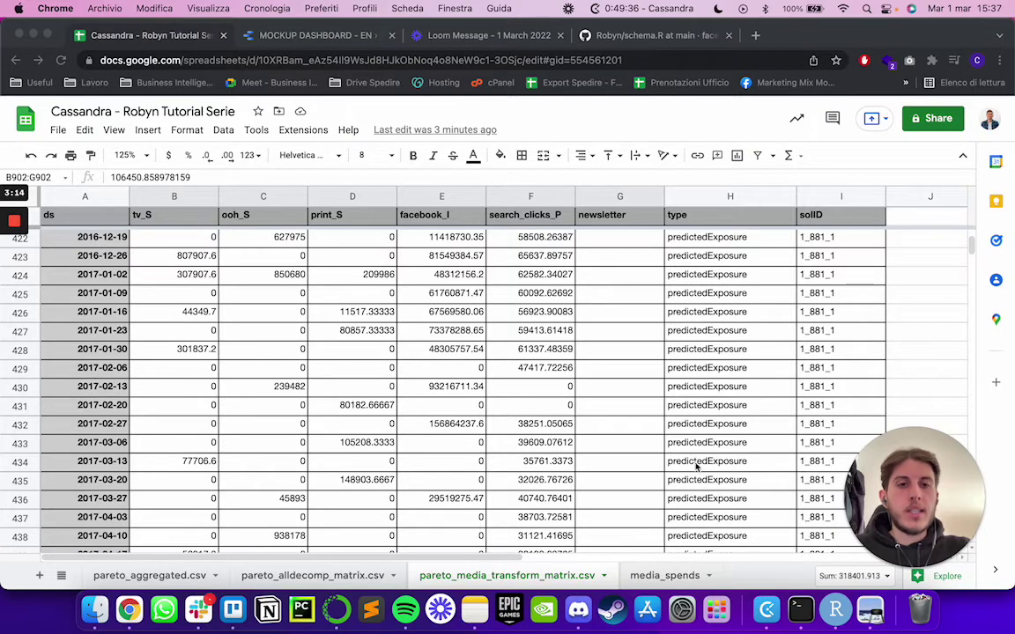
scroll(653, 396, down, 15)
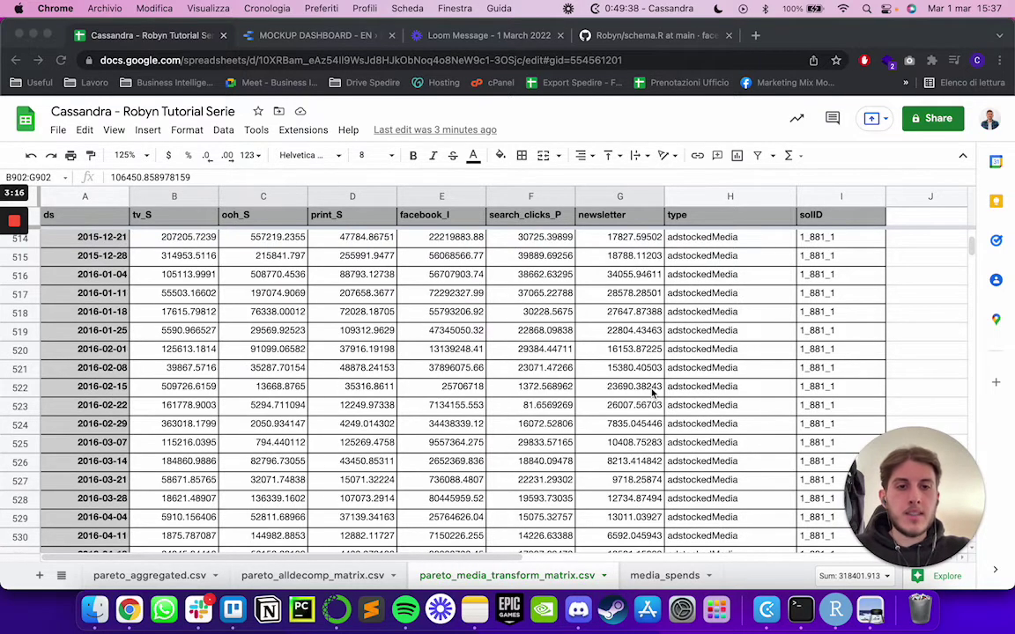
scroll(649, 399, up, 2)
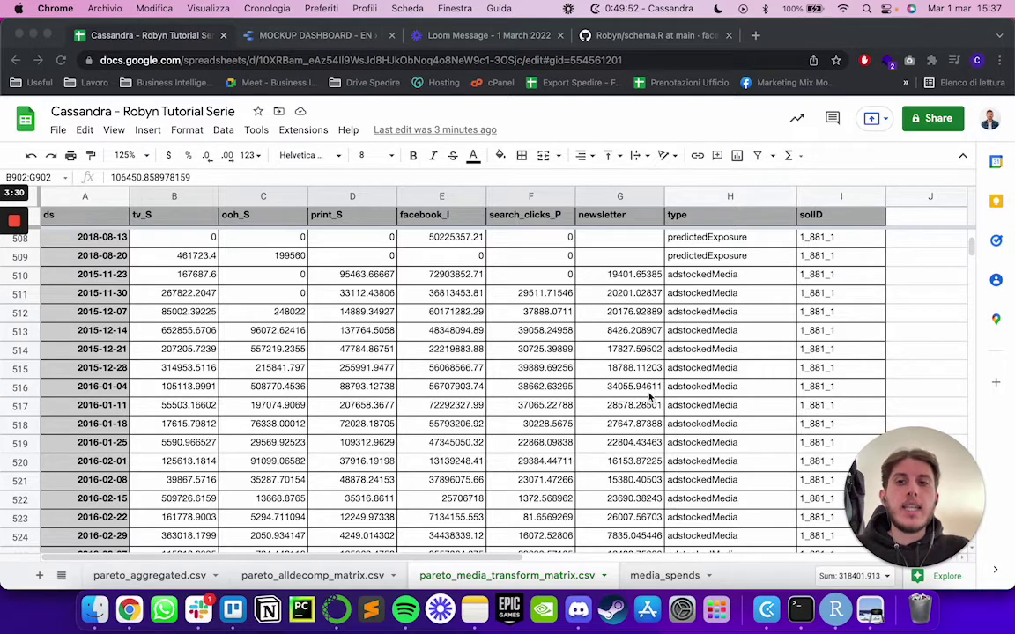
click(167, 264)
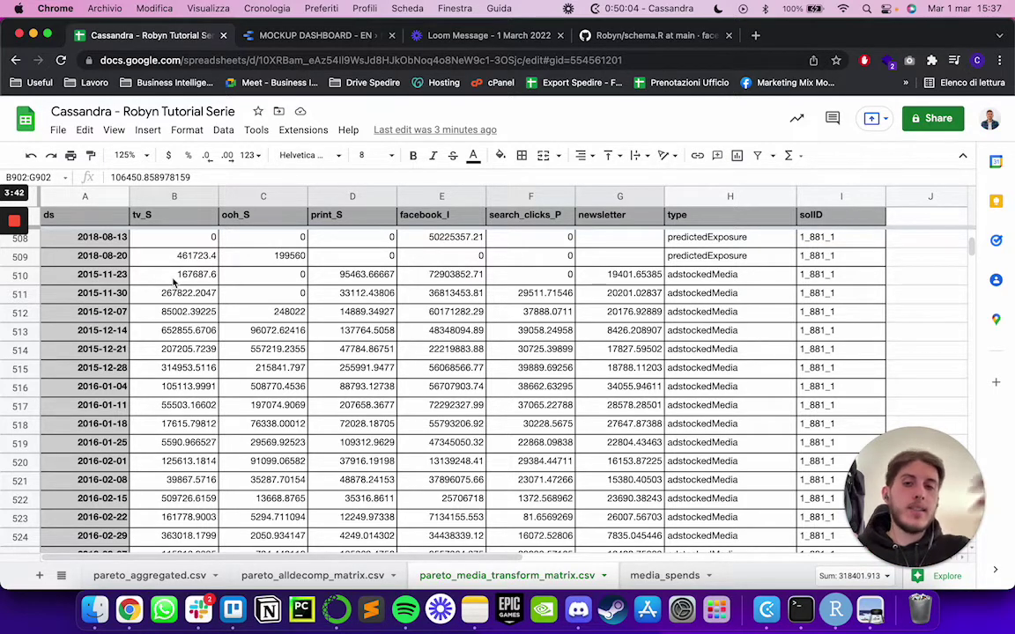
click(179, 277)
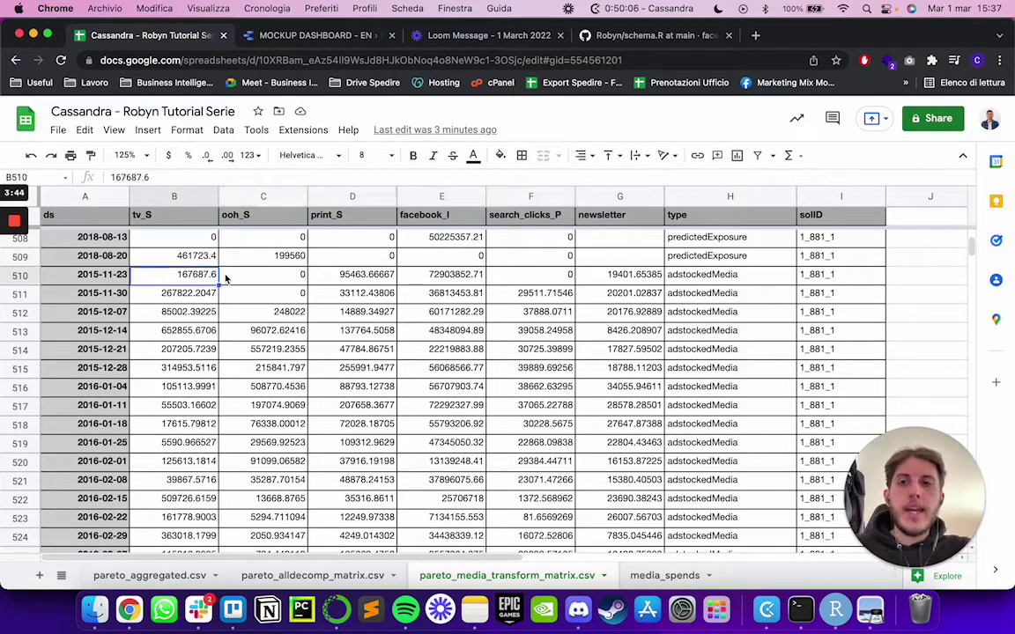
shift+click(616, 275)
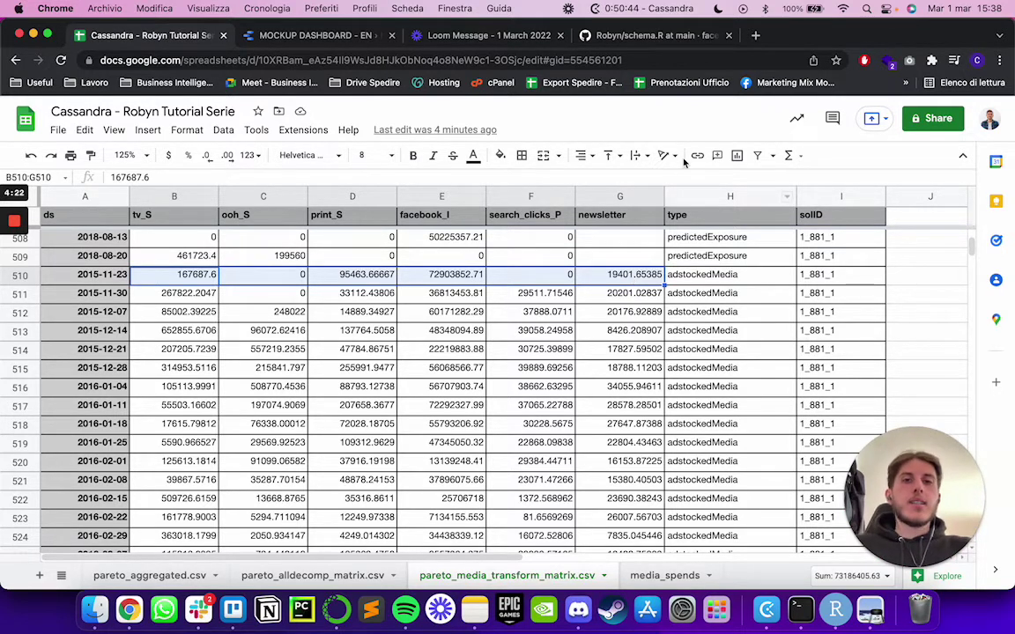
Step: Open the Robyn documentation in a new browser tab and view the adstock formulas on the Variable Transformations page
click(756, 36)
text(roby)
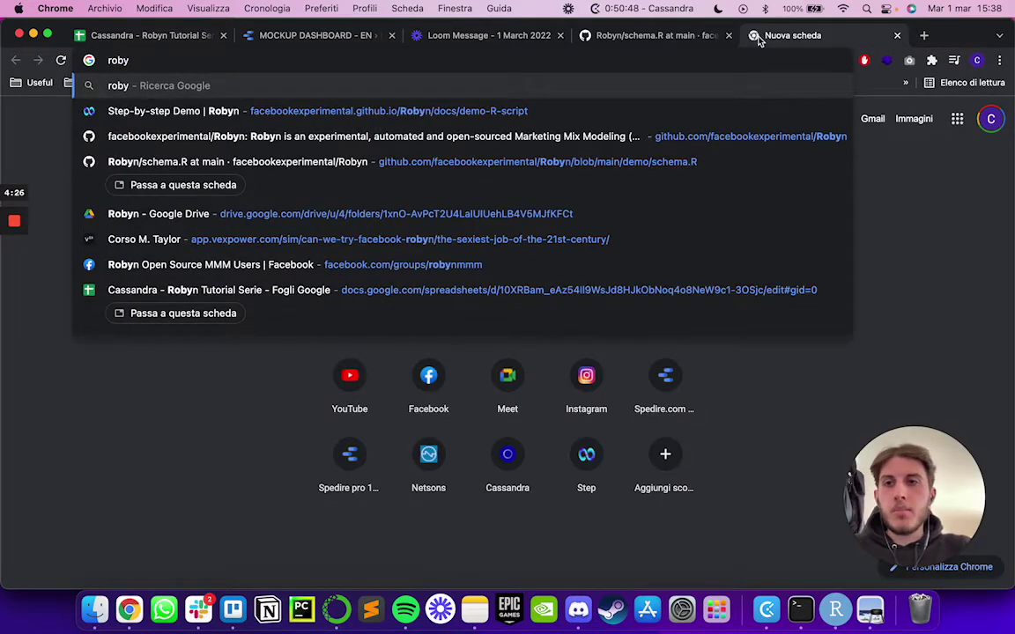
key(Down)
key(Return)
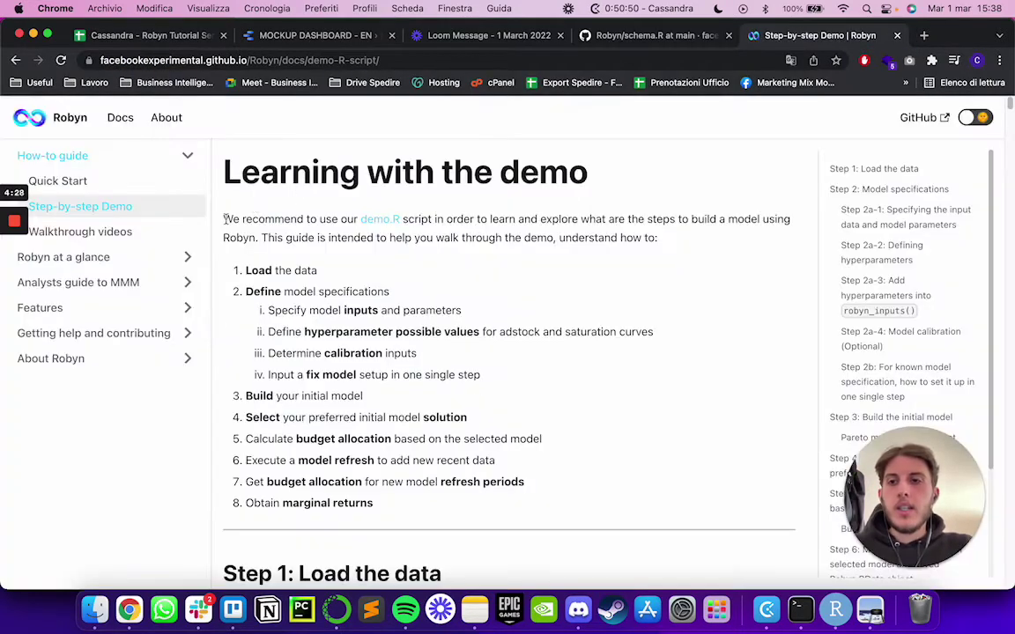
click(103, 309)
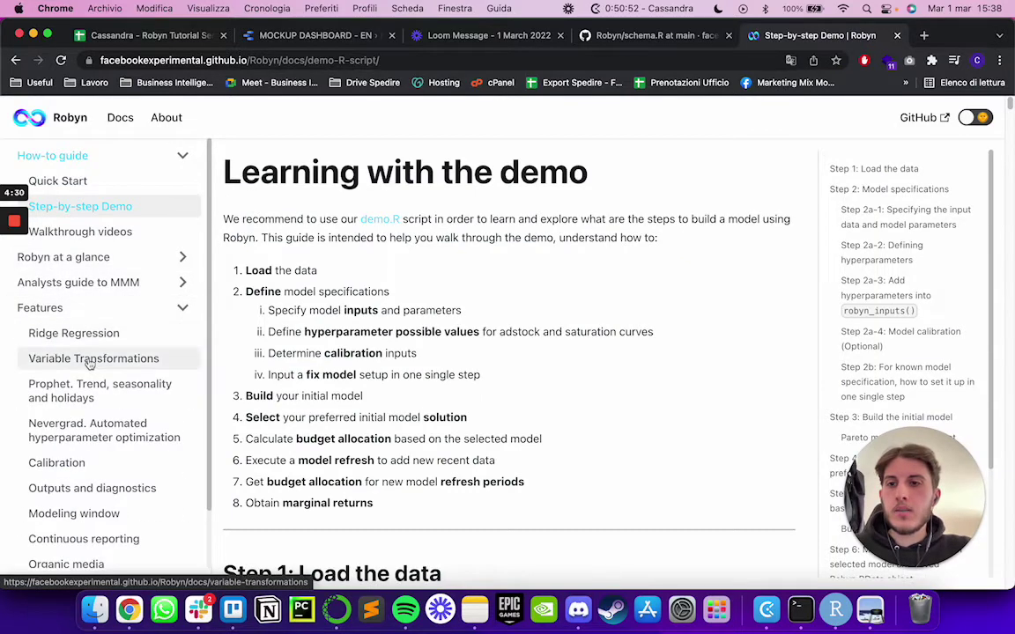
click(91, 358)
scroll(484, 293, down, 1)
scroll(480, 290, down, 5)
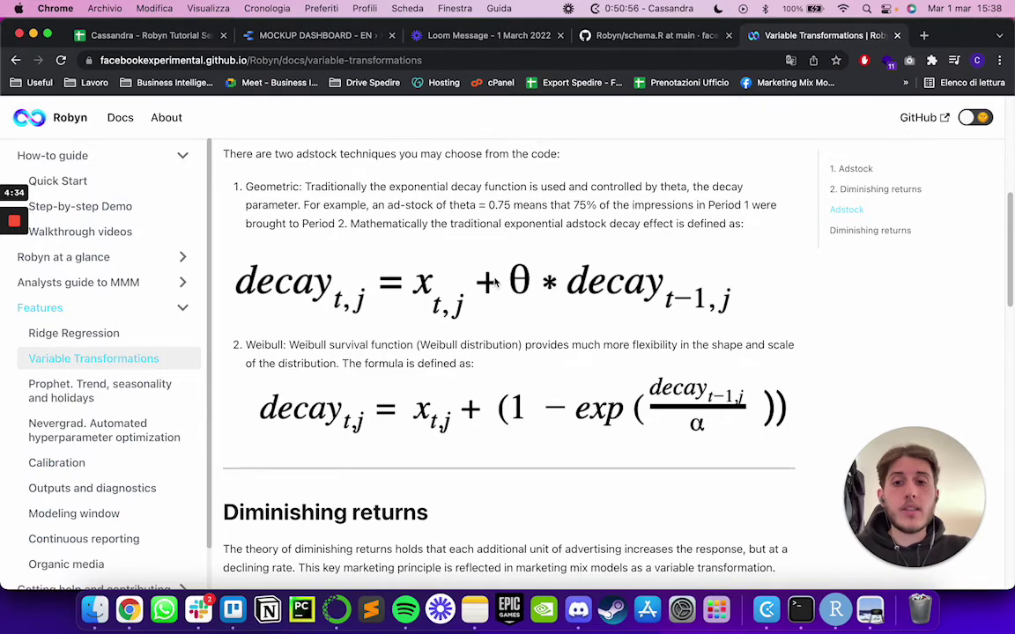
Step: Review the geometric and Weibull adstock formulas and the Diminishing returns section of the Variable Transformations page
scroll(379, 300, up, 4)
scroll(299, 280, down, 3)
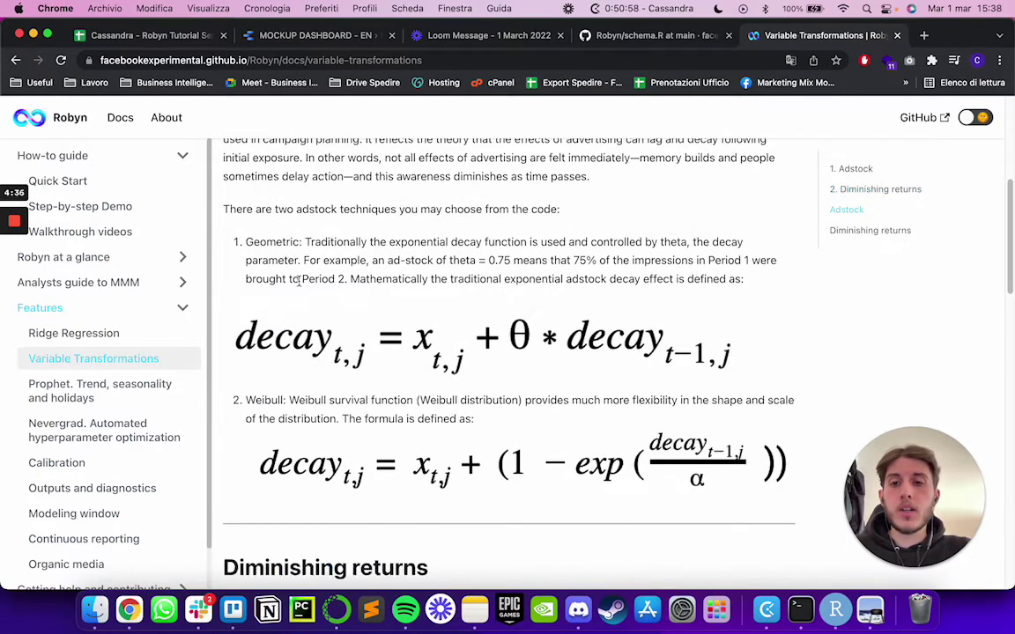
scroll(299, 281, down, 5)
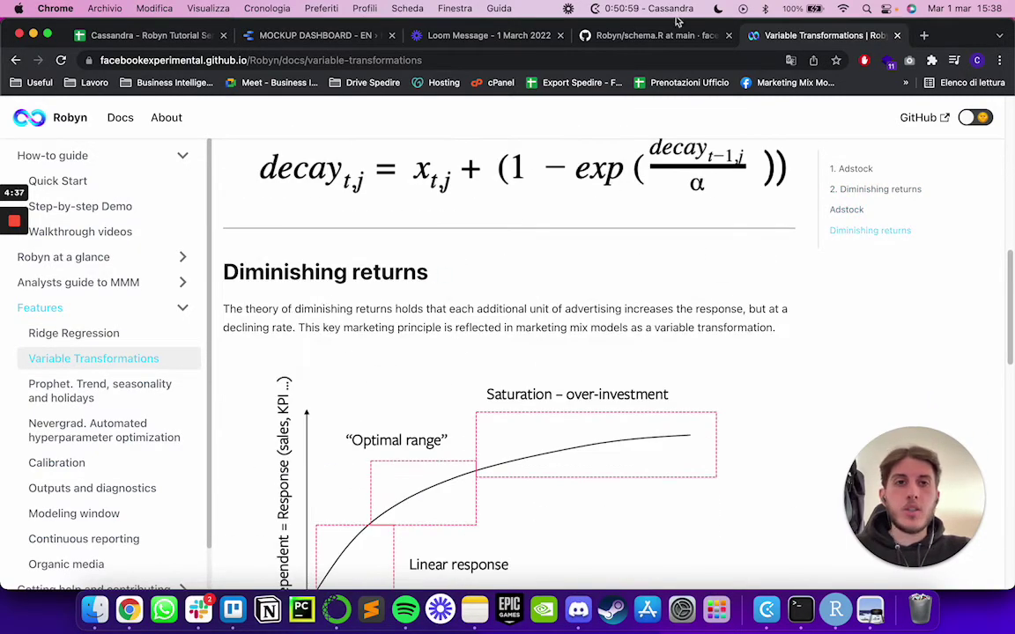
Step: Switch back to the Cassandra - Robyn Tutorial Serie spreadsheet and look through the adstockedMedia rows of model 1_881_1
click(203, 41)
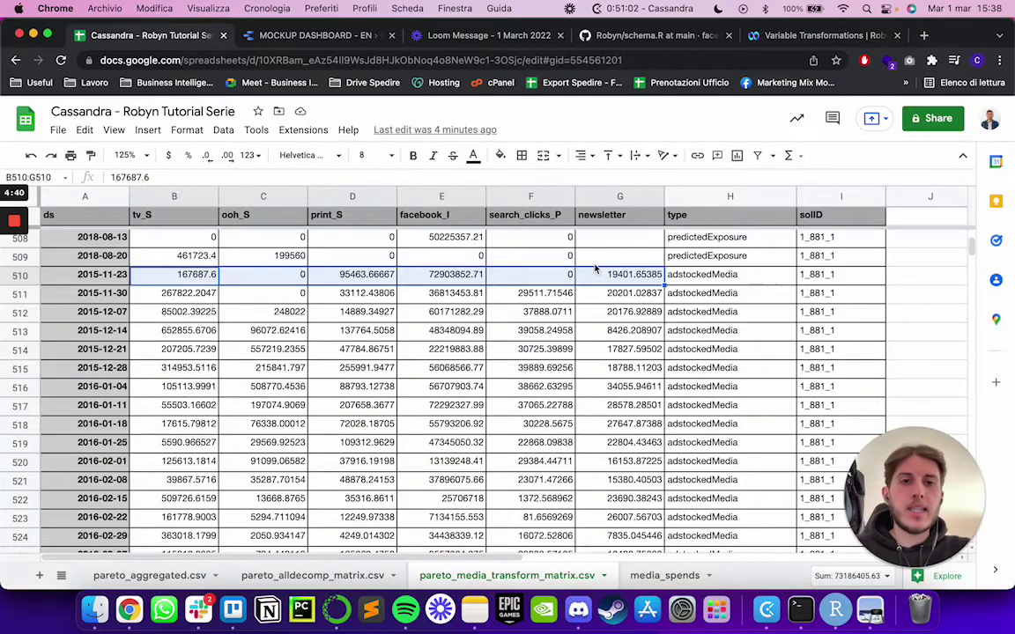
scroll(614, 332, down, 20)
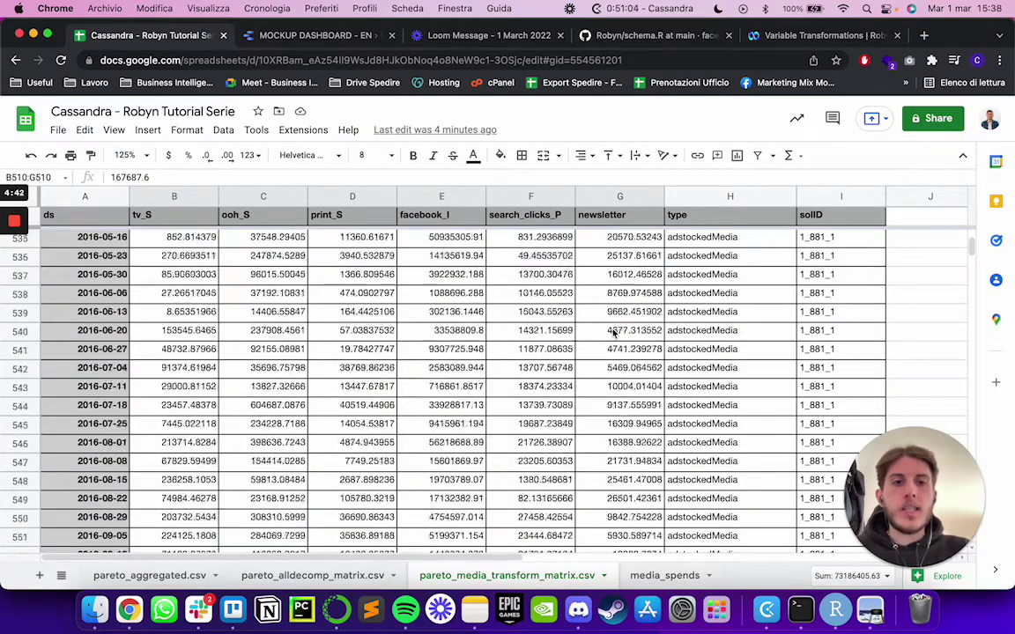
scroll(614, 332, down, 12)
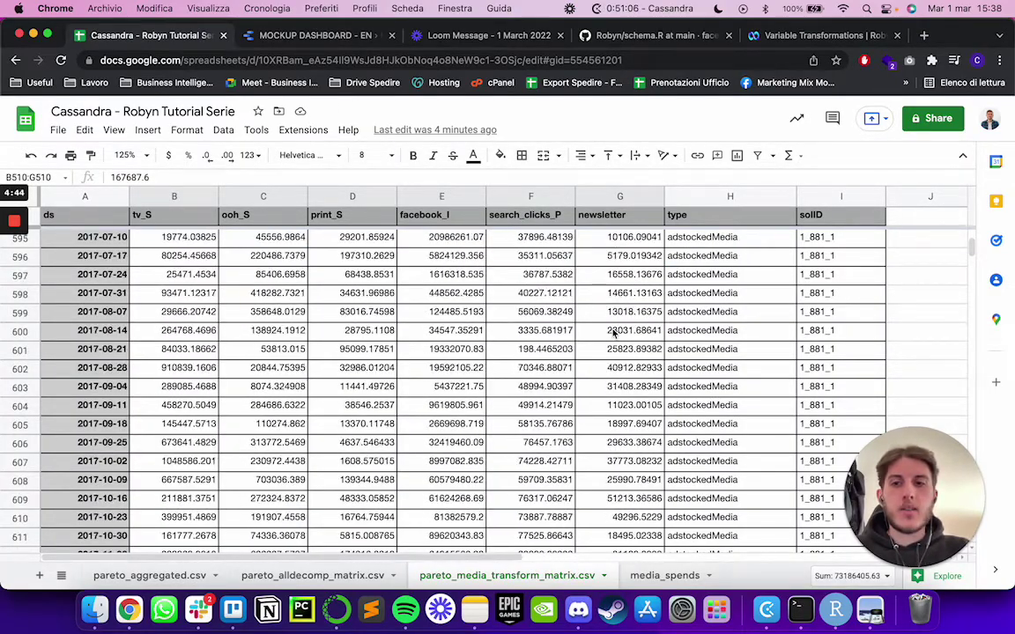
scroll(614, 332, up, 20)
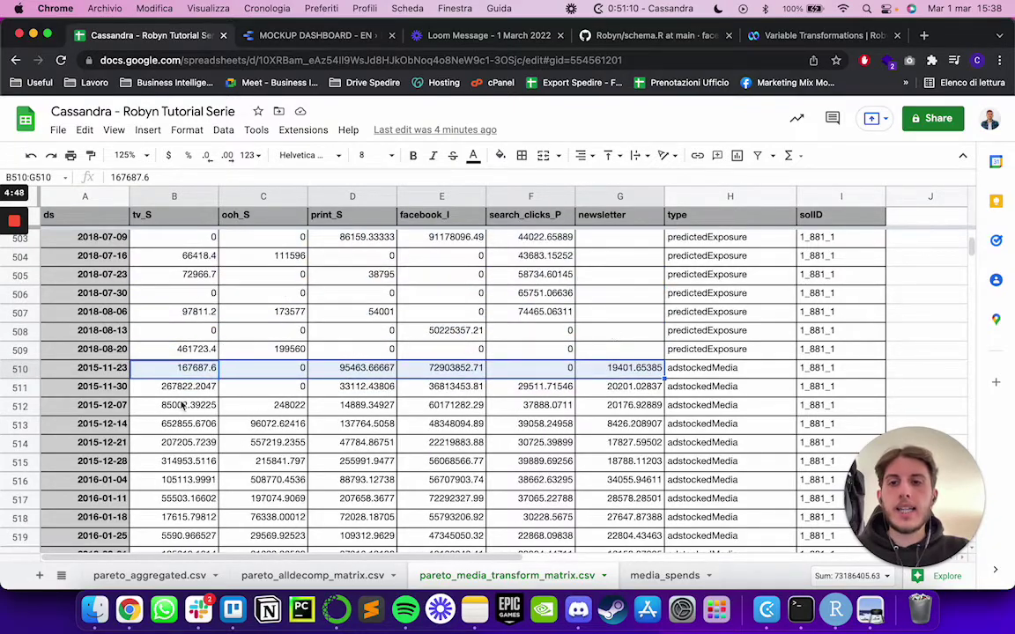
scroll(146, 374, up, 1)
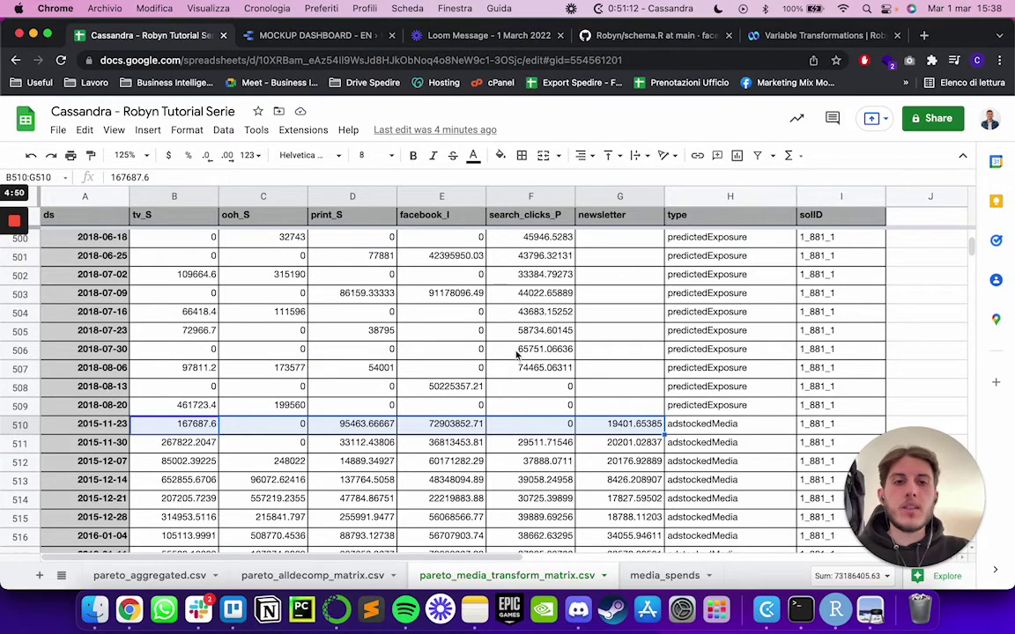
Step: Compare the predictedExposure rows, back to where rawSpend ends, with the first adstockedMedia rows
scroll(517, 355, up, 8)
scroll(517, 355, up, 9)
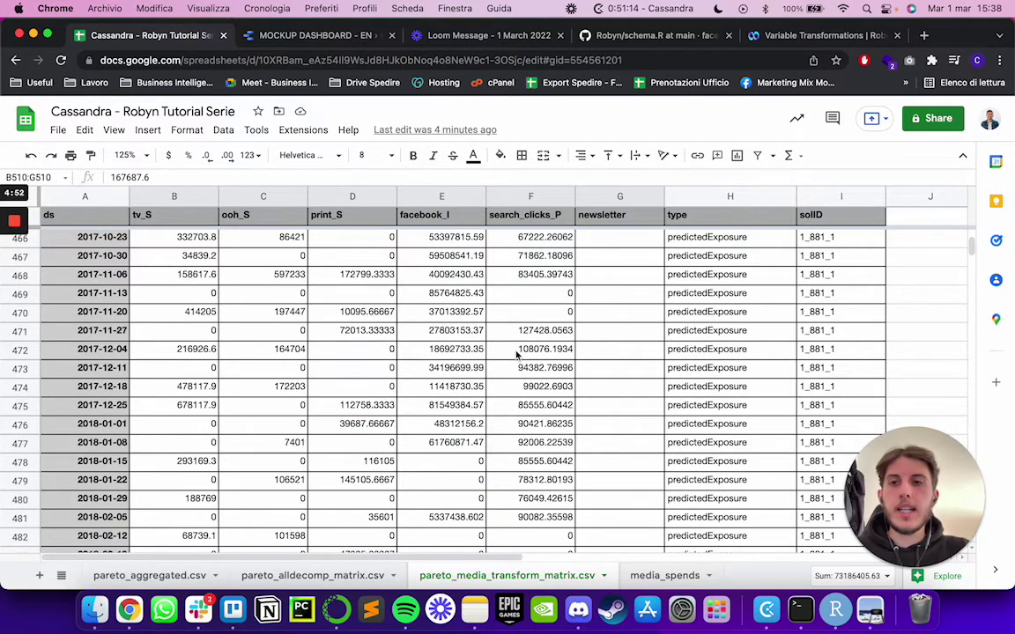
scroll(517, 355, up, 8)
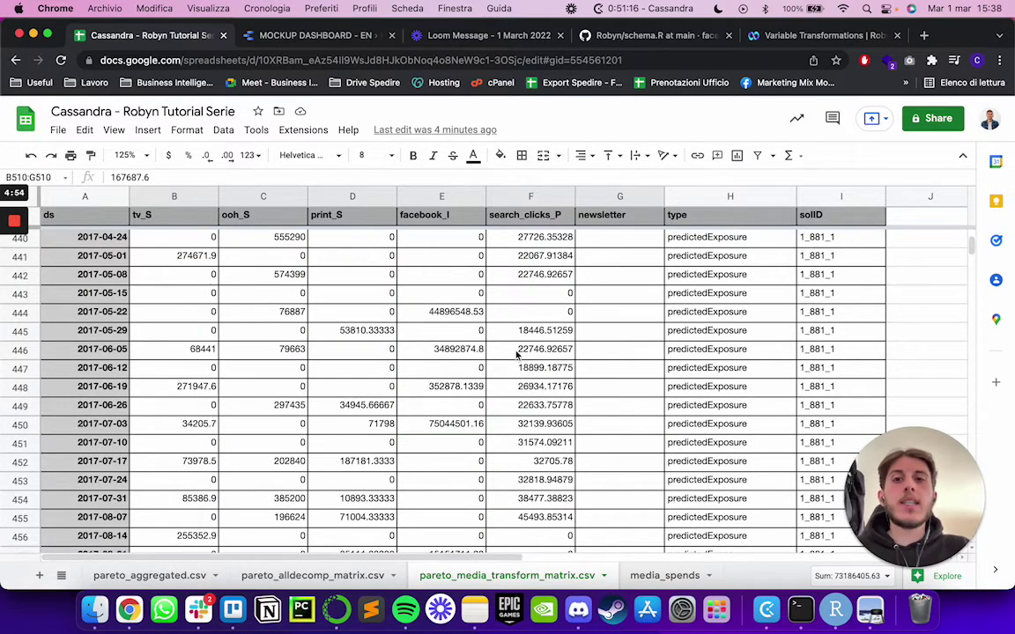
scroll(517, 355, up, 4)
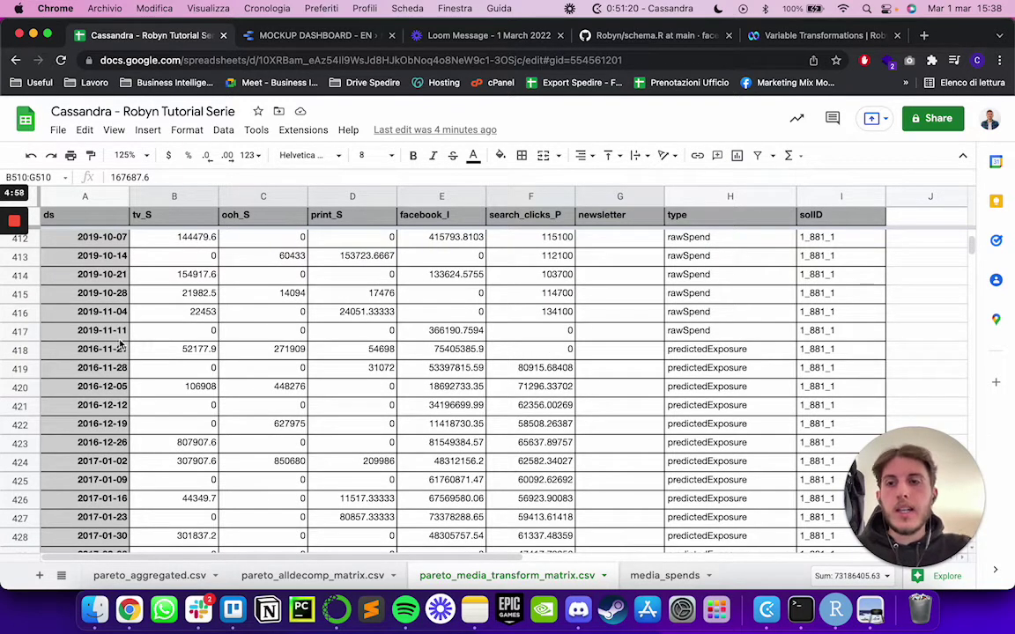
scroll(176, 368, down, 13)
scroll(176, 368, down, 20)
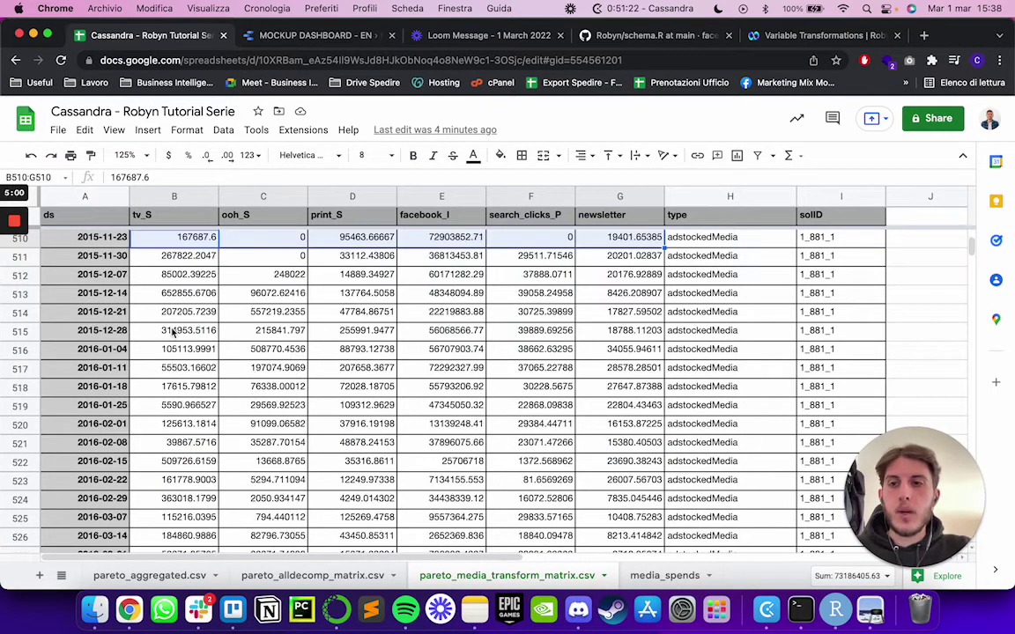
scroll(173, 332, up, 2)
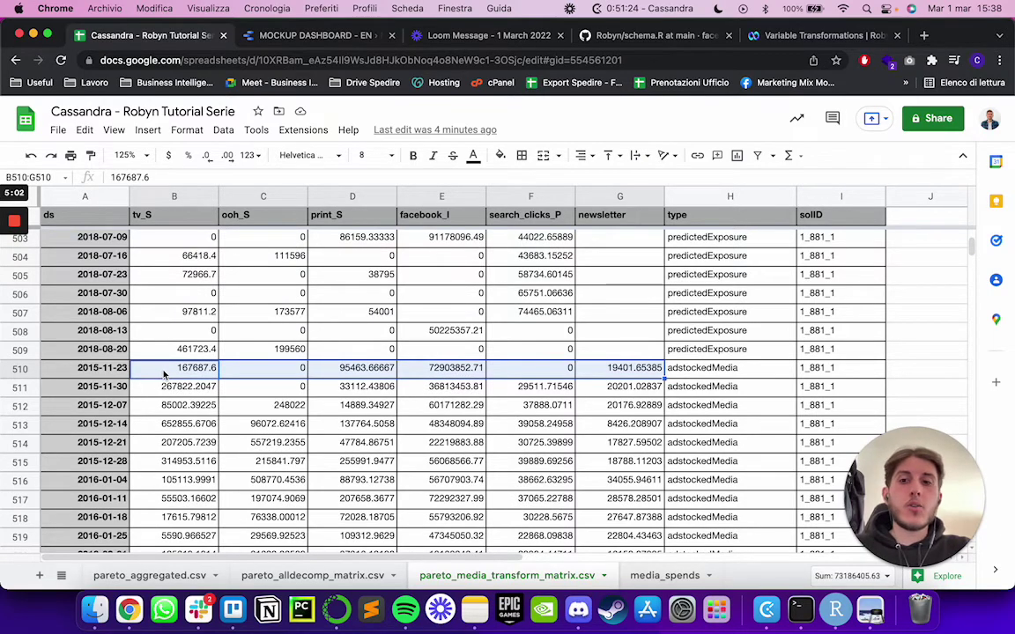
Step: Find the first saturatedMedia row of model 1_881_1 and select its type cell (H718)
scroll(163, 374, down, 20)
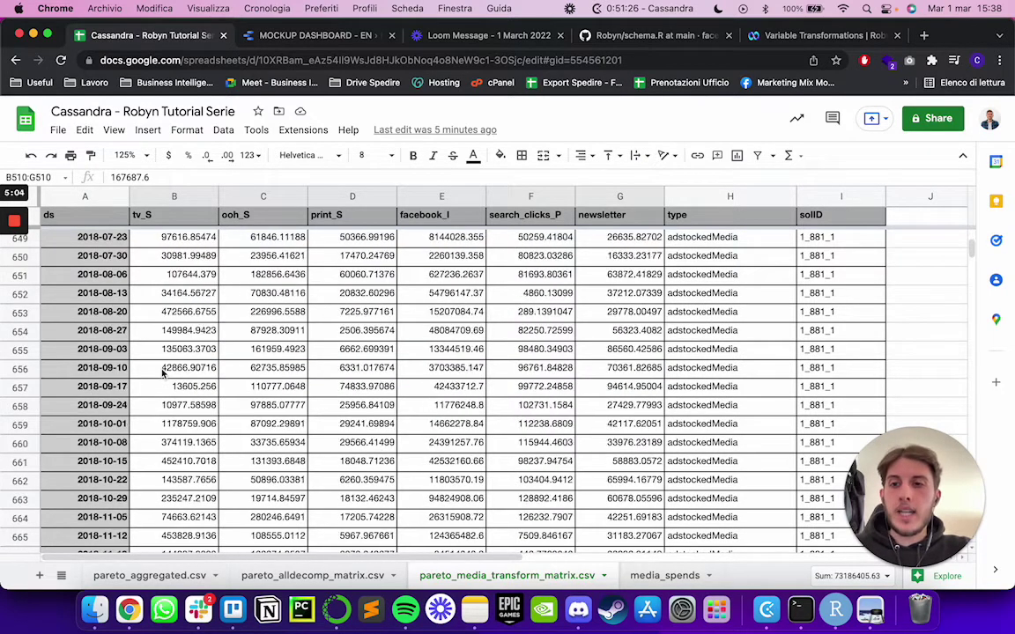
scroll(163, 373, down, 20)
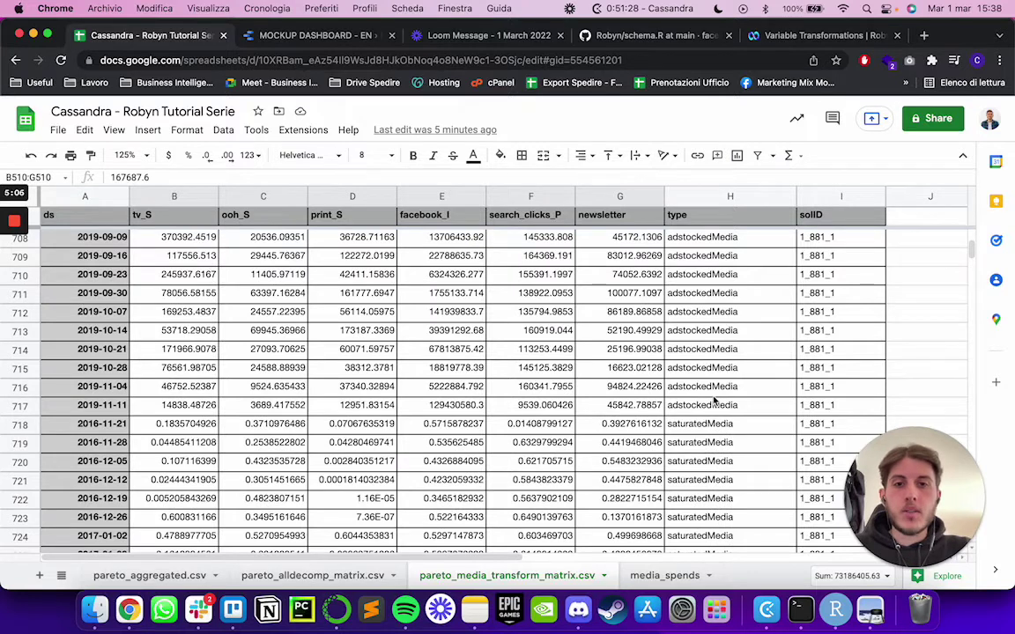
scroll(718, 402, down, 2)
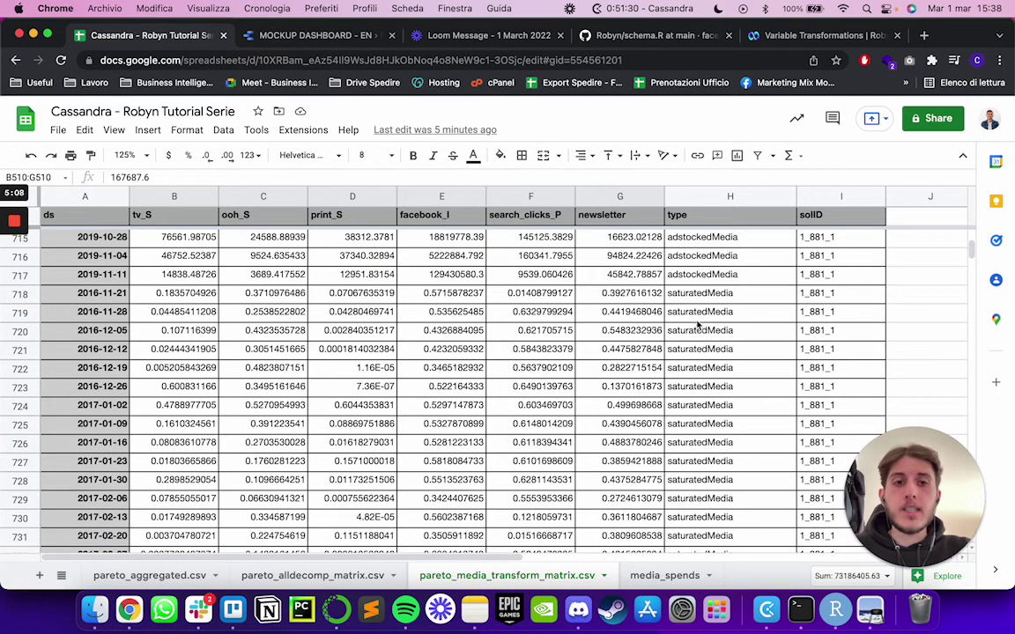
click(691, 292)
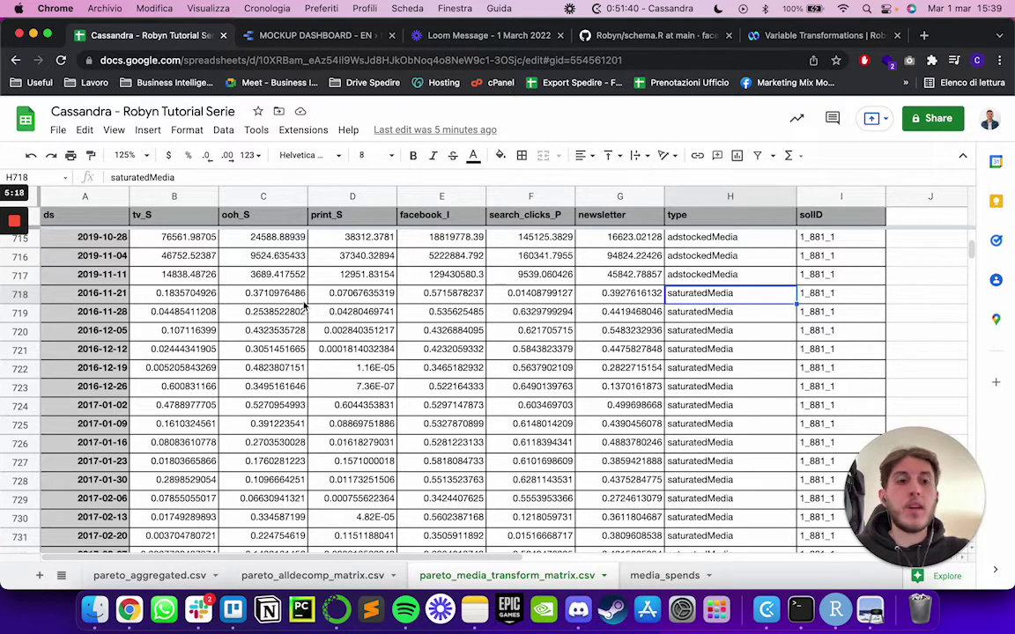
Step: Look past the saturatedSpendReversed rows to the first decompMedia row and select its type cell (H902)
scroll(379, 415, down, 20)
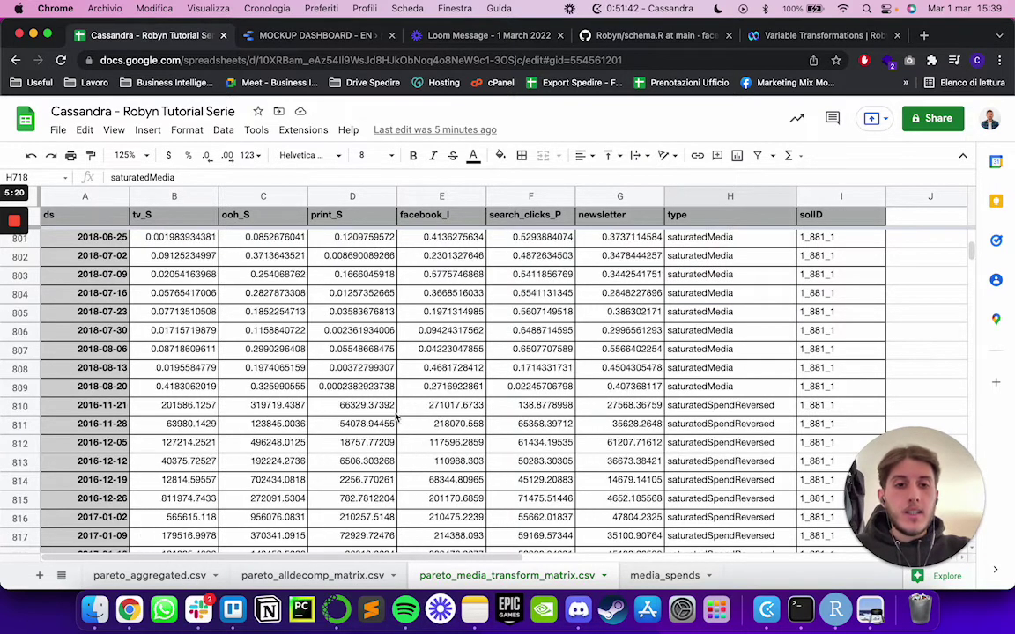
scroll(403, 407, down, 10)
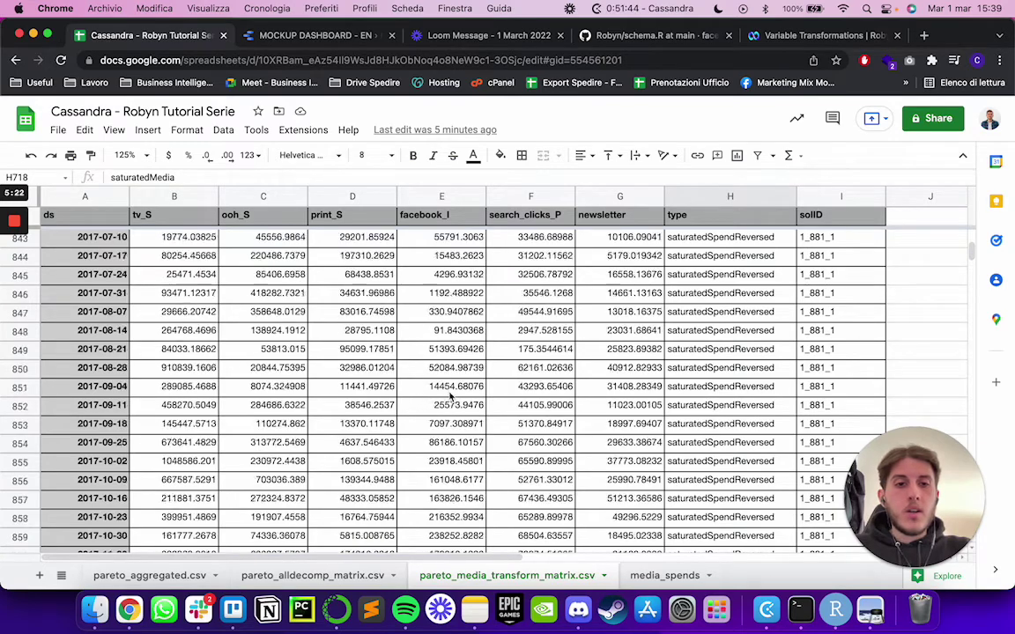
scroll(684, 380, down, 6)
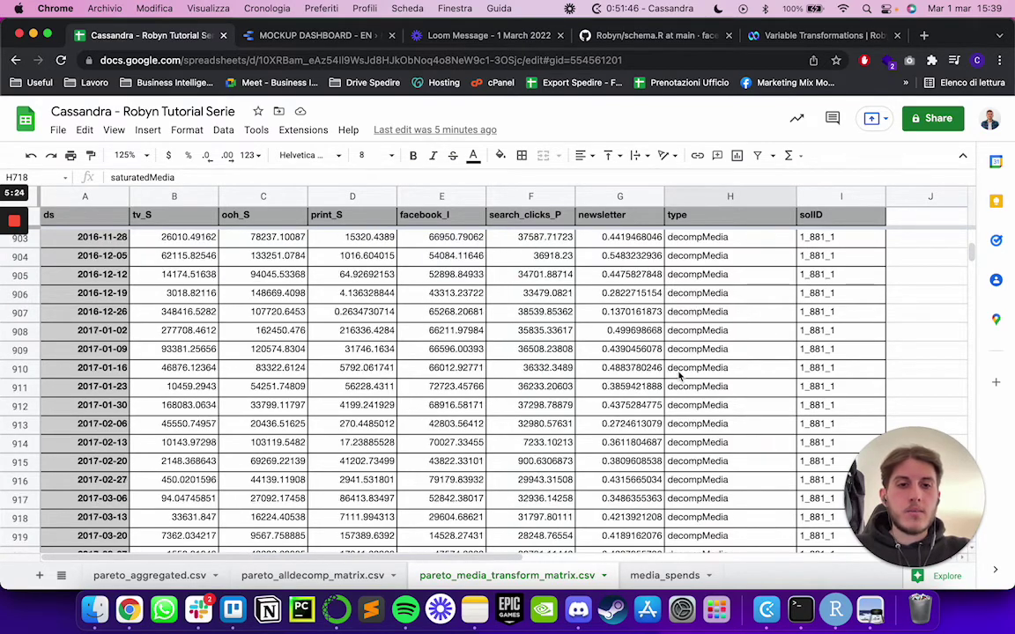
scroll(679, 376, up, 4)
scroll(687, 388, down, 2)
scroll(695, 401, down, 1)
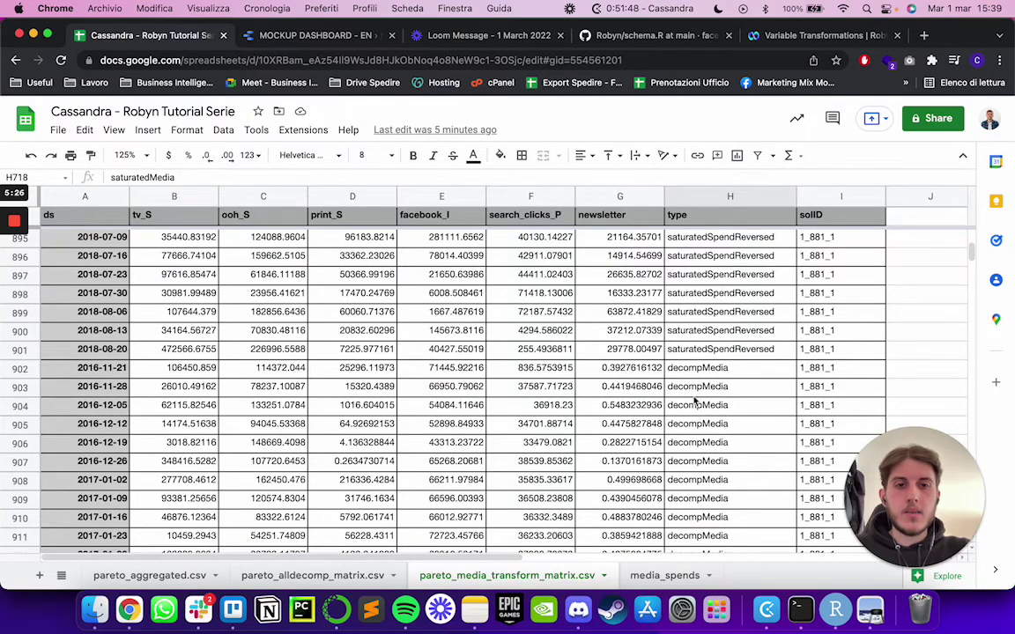
scroll(695, 401, down, 2)
click(690, 279)
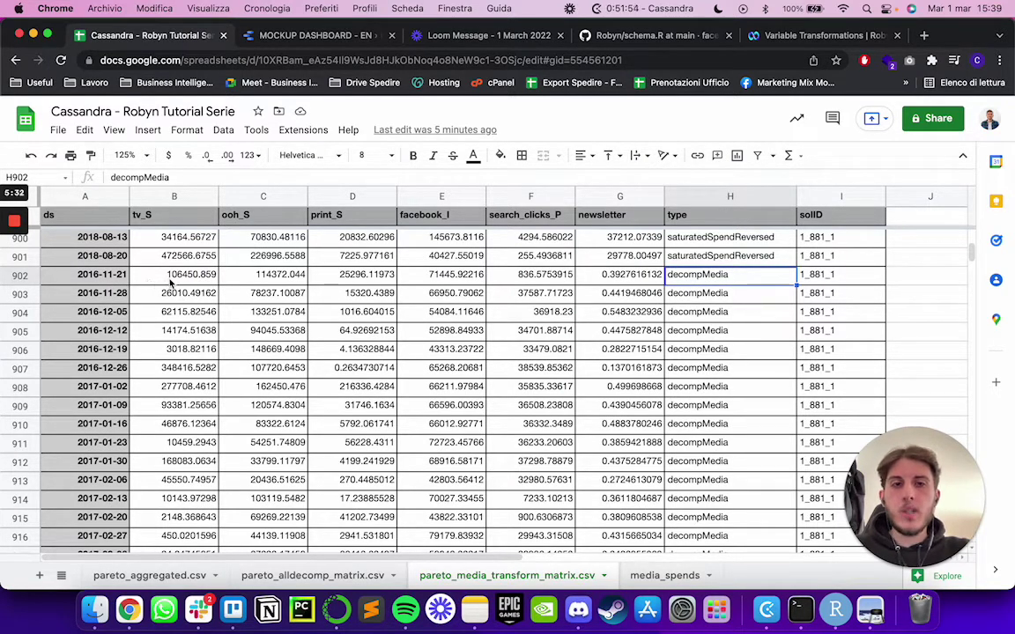
Step: Go through the first decompMedia row's values one by one from tv_S to newsletter (B902 to G902)
scroll(173, 282, down, 1)
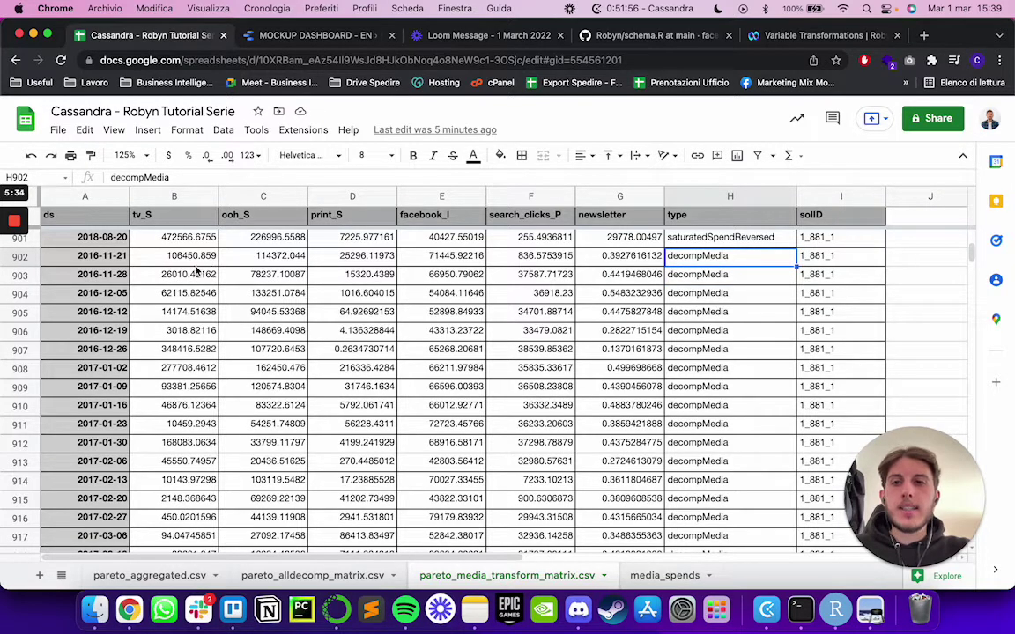
click(192, 257)
key(Right)
key(Right)
key(Right)
key(Right)
key(Right)
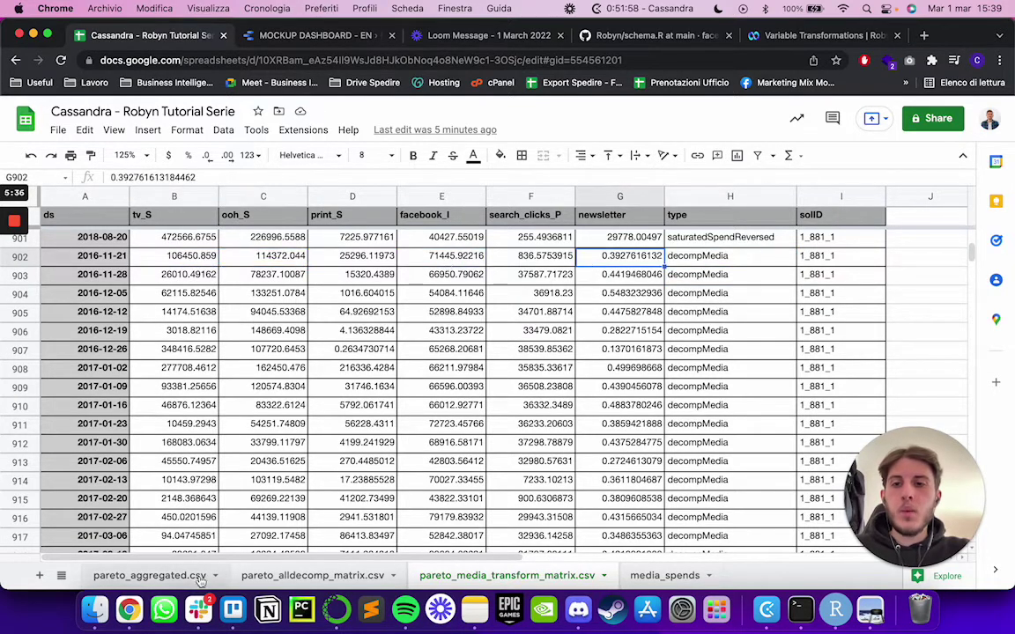
Step: View the pareto_alldecomp_matrix.csv sheet from its first columns and the media_spends sheet for comparison
click(312, 575)
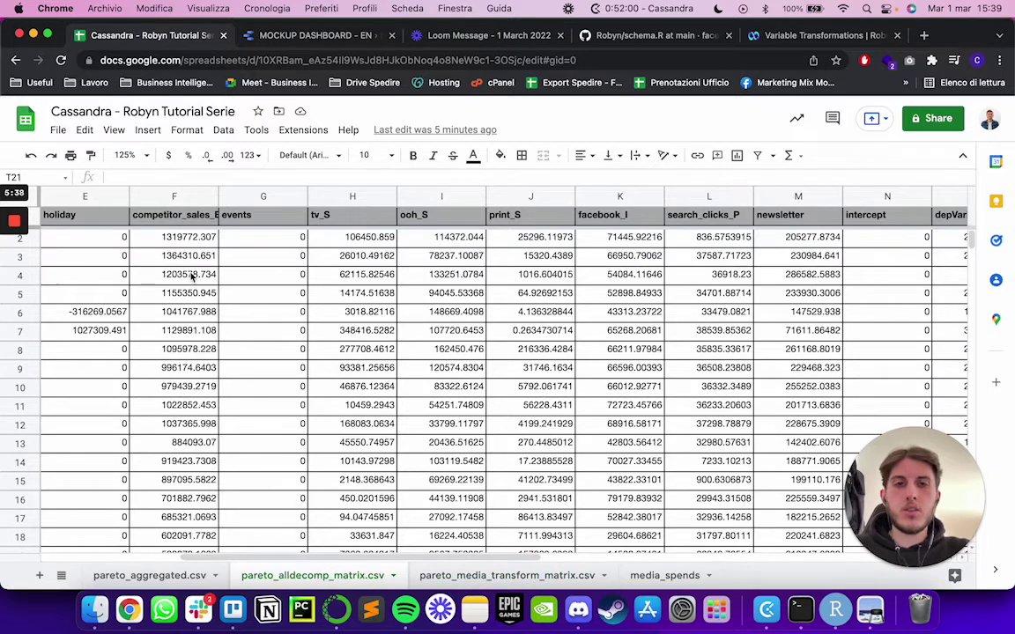
scroll(199, 278, left, 5)
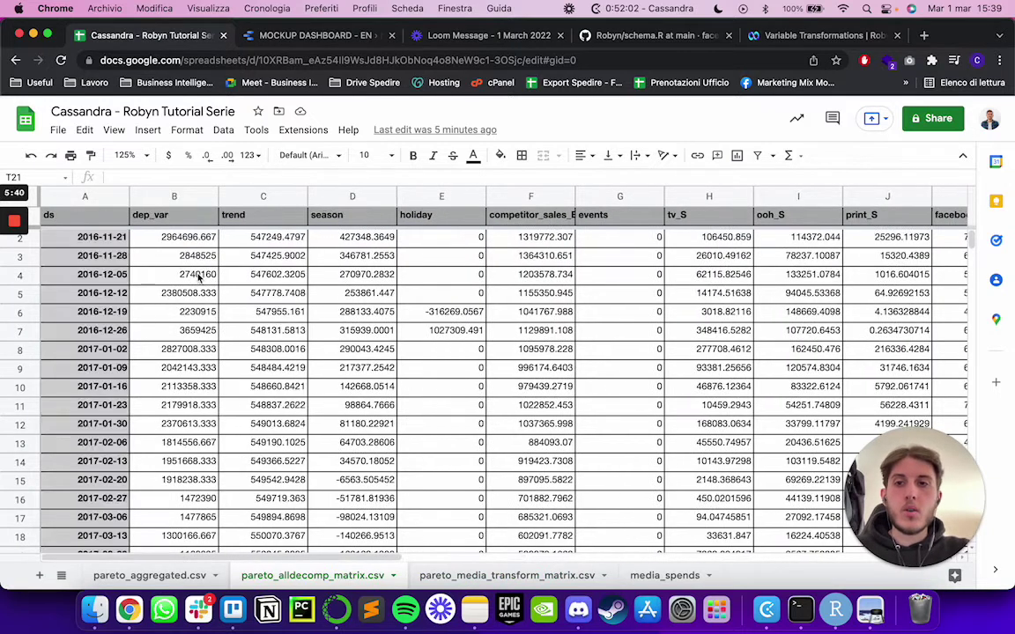
click(664, 575)
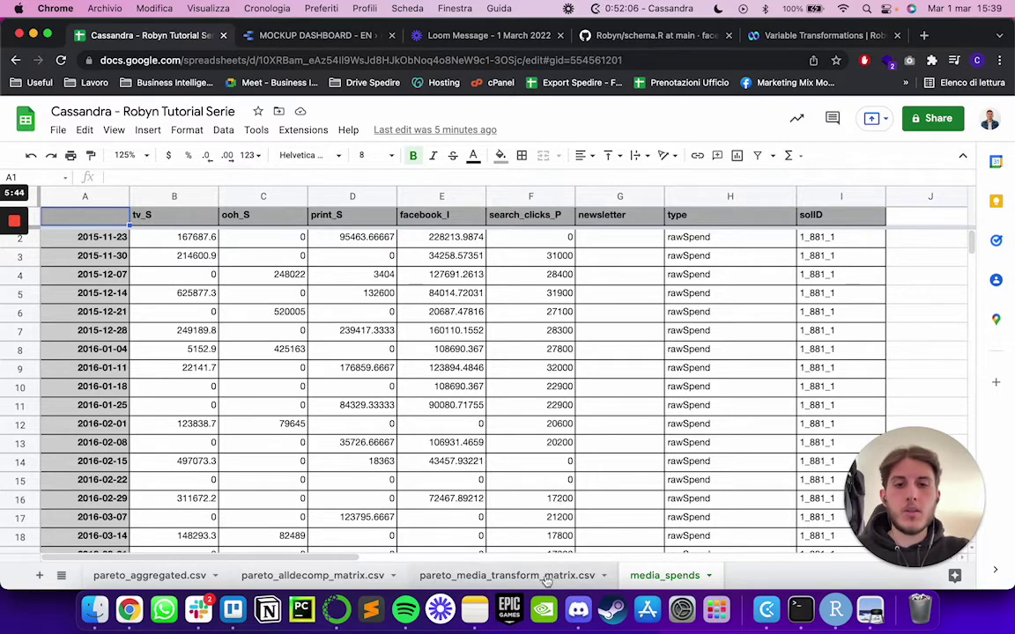
Step: Return to the pareto_media_transform_matrix.csv sheet and go back to its first rawMedia rows
key(alt+Up)
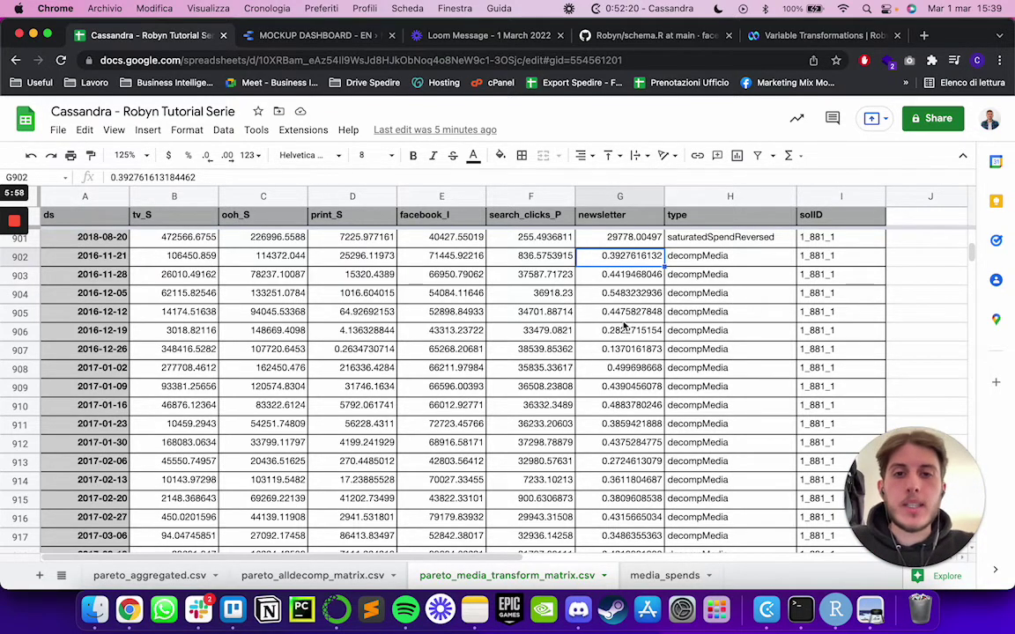
scroll(623, 326, up, 20)
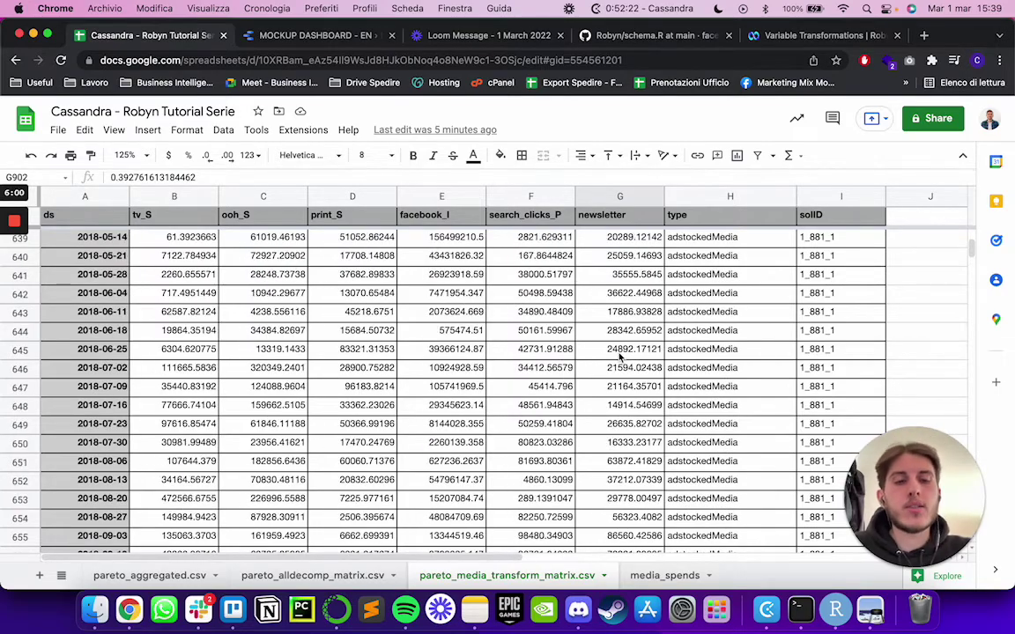
scroll(620, 356, up, 20)
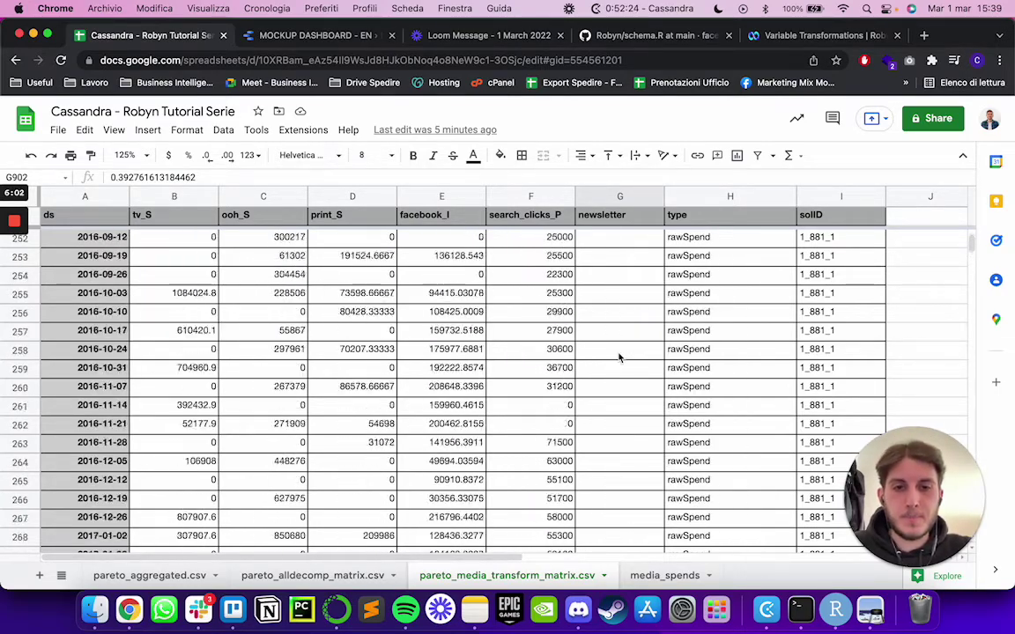
scroll(620, 357, up, 20)
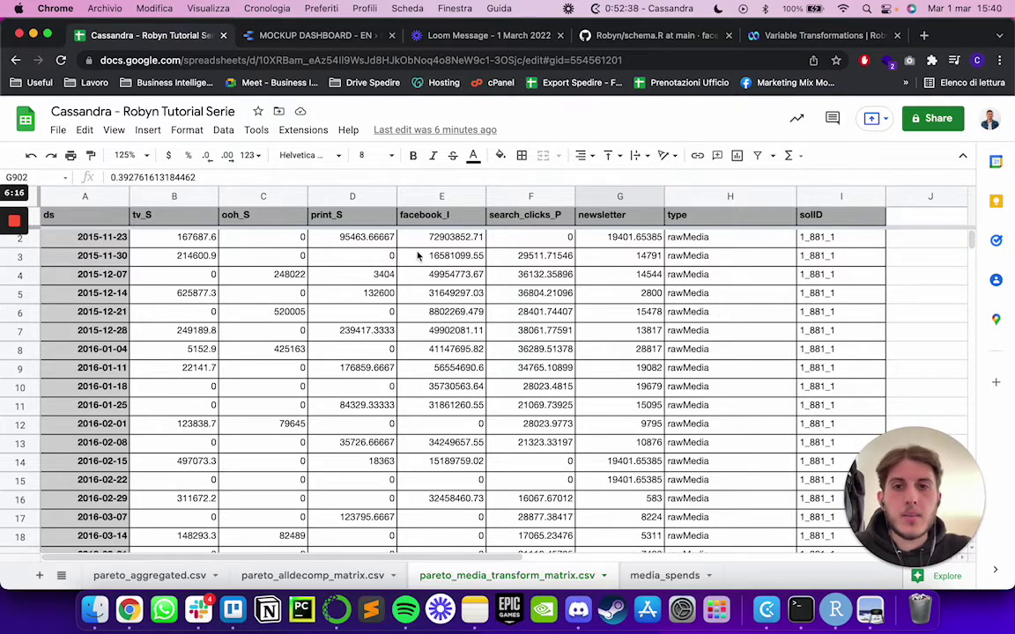
Step: Find where the rawSpend rows begin and select the ds through type cells of the first ones (A210:H221)
scroll(419, 259, down, 20)
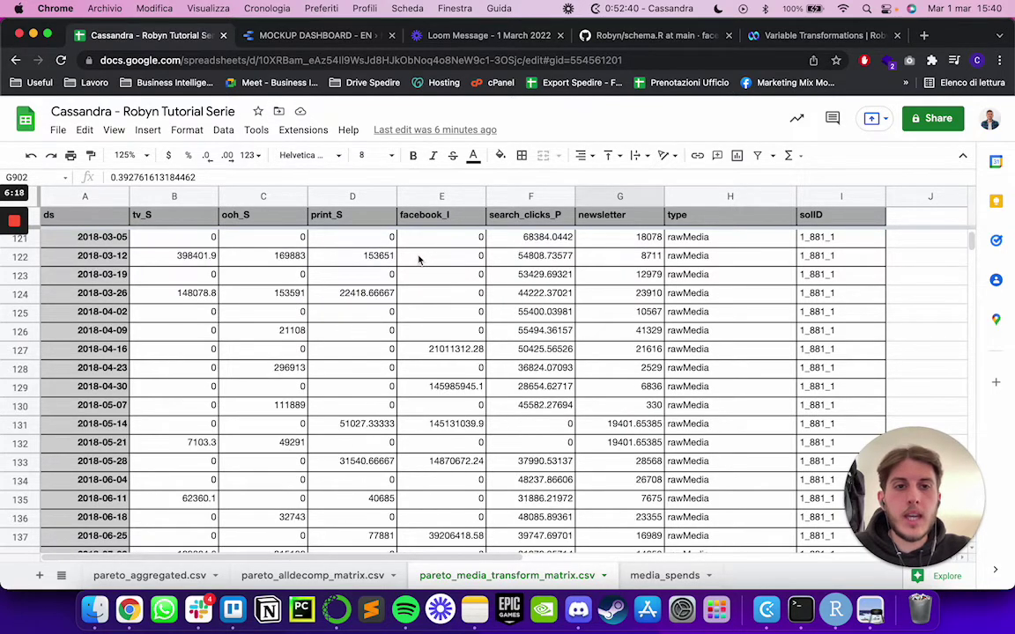
scroll(419, 259, down, 10)
scroll(410, 273, up, 5)
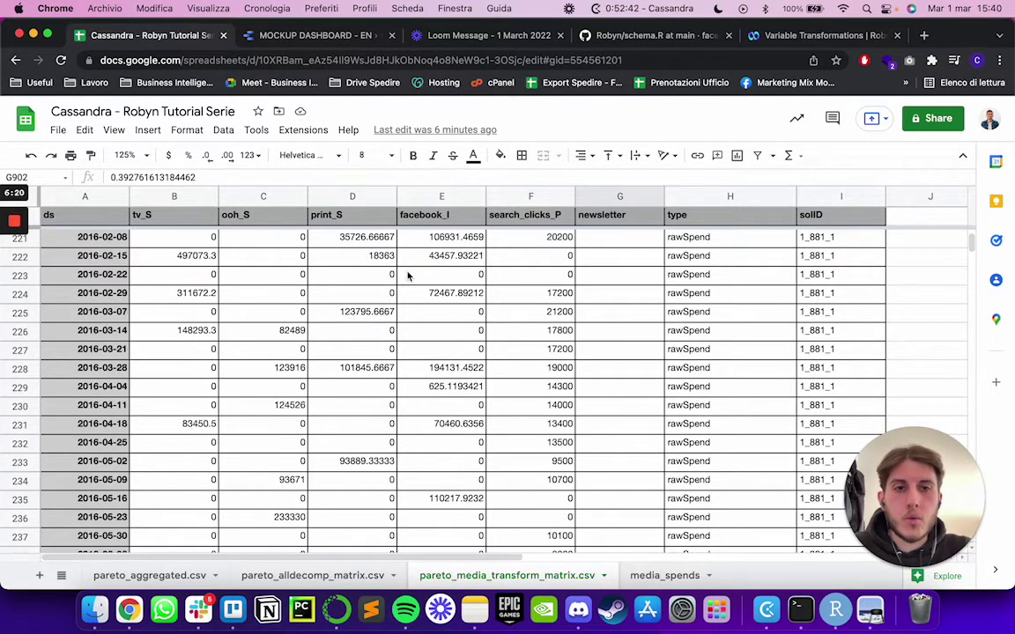
scroll(409, 279, up, 7)
scroll(396, 282, down, 7)
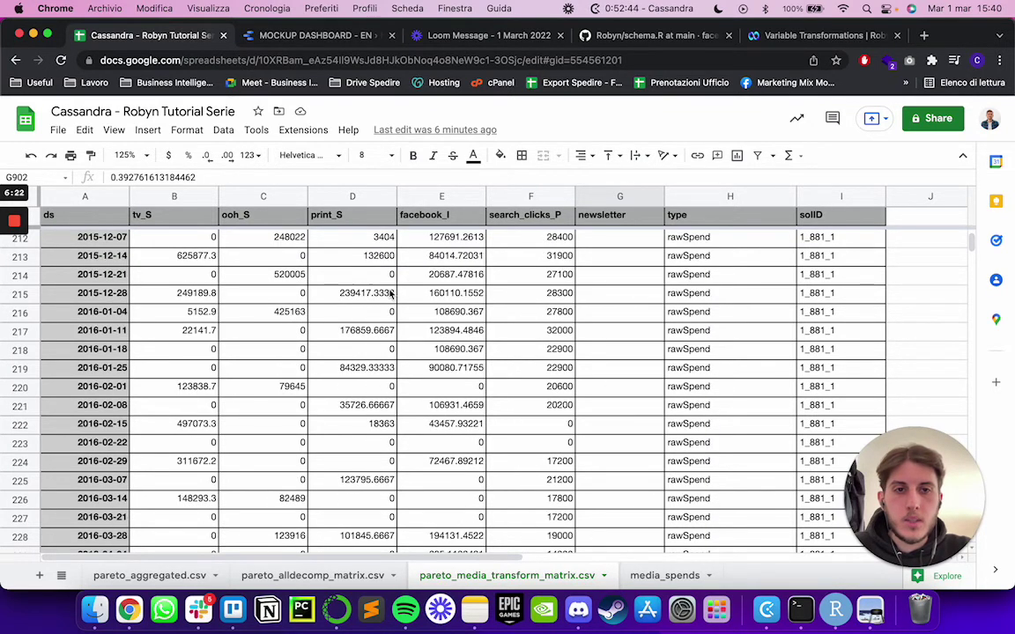
scroll(385, 297, up, 2)
drag(84, 292, 740, 385)
scroll(729, 381, down, 2)
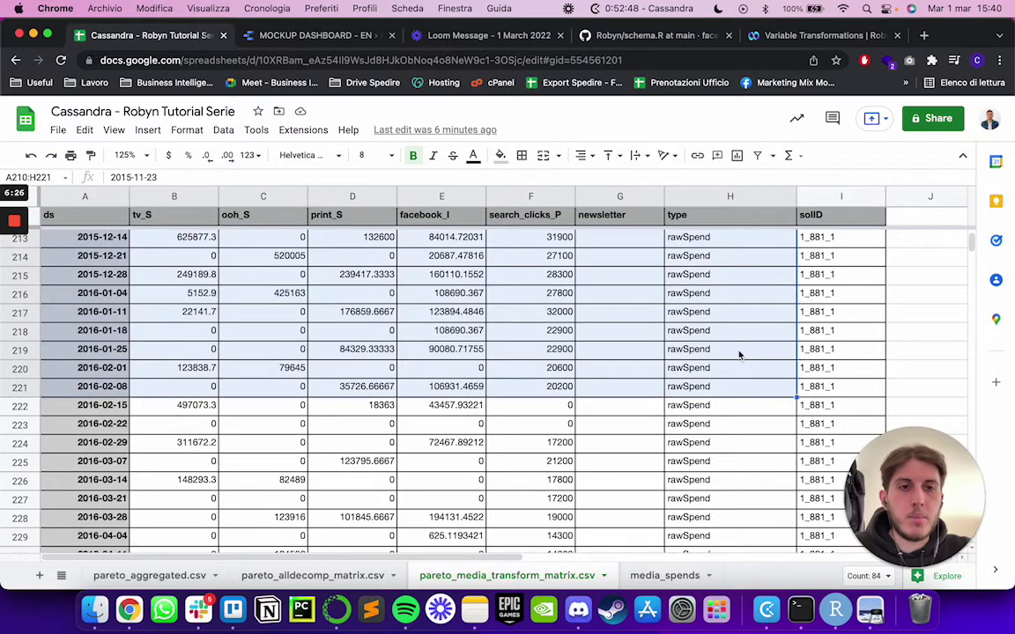
Step: Open the media_spends sheet to view its rawSpend rows
scroll(731, 370, up, 15)
scroll(729, 371, up, 15)
click(652, 575)
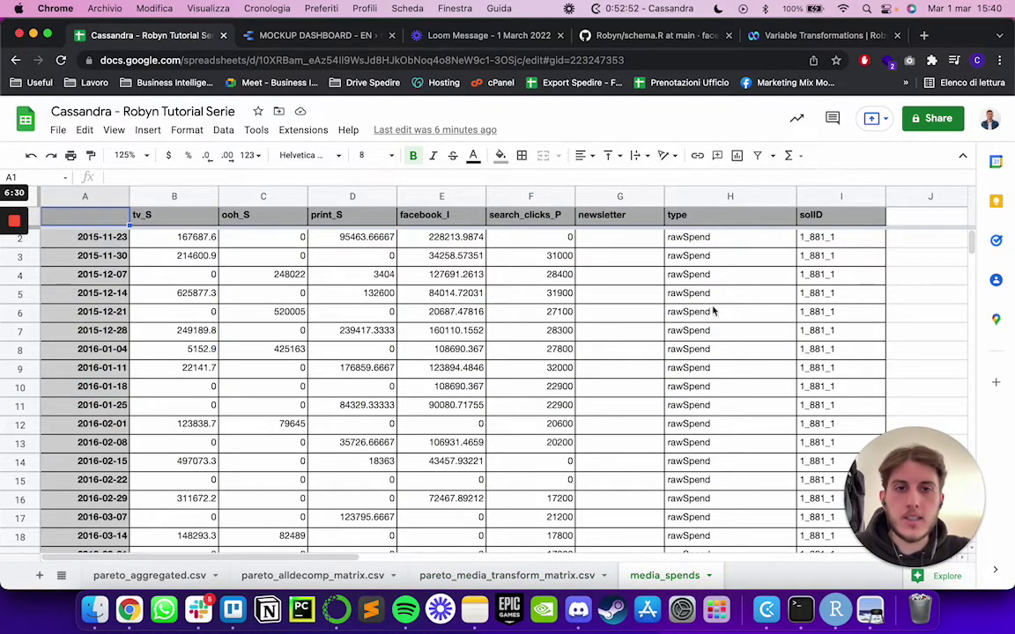
Step: Look through the media_spends rawSpend rows down to row 209 and return to the first rows
scroll(716, 309, down, 5)
scroll(716, 311, down, 20)
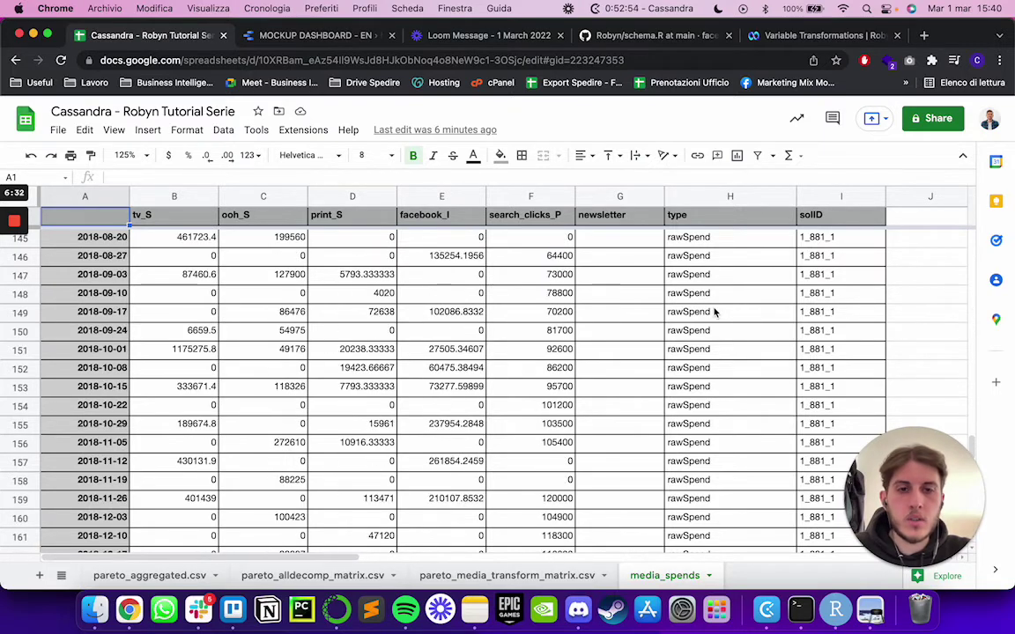
scroll(715, 311, down, 6)
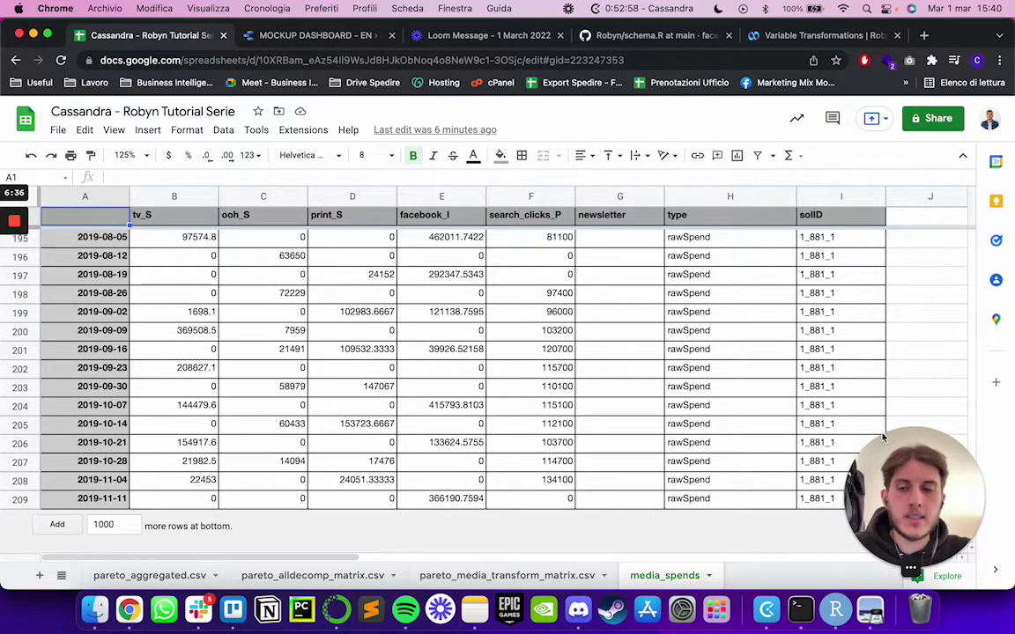
scroll(724, 358, up, 5)
scroll(724, 357, up, 20)
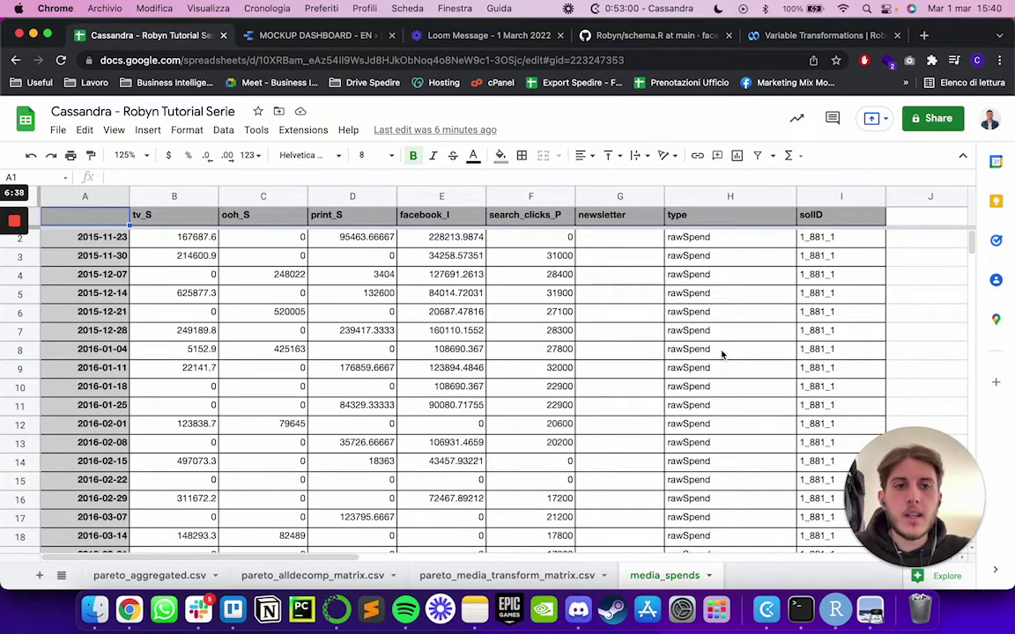
Step: Set the sheet zoom to 100% and insert a stacked area chart of the media spends (A1:F209) beside the solID column
click(124, 155)
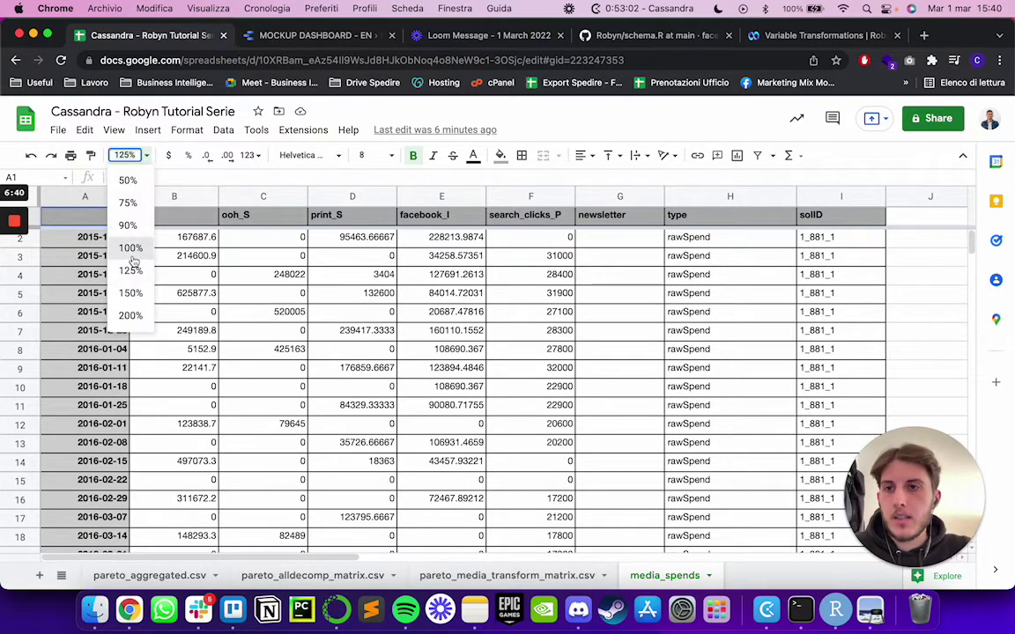
click(123, 243)
scroll(460, 395, right, 6)
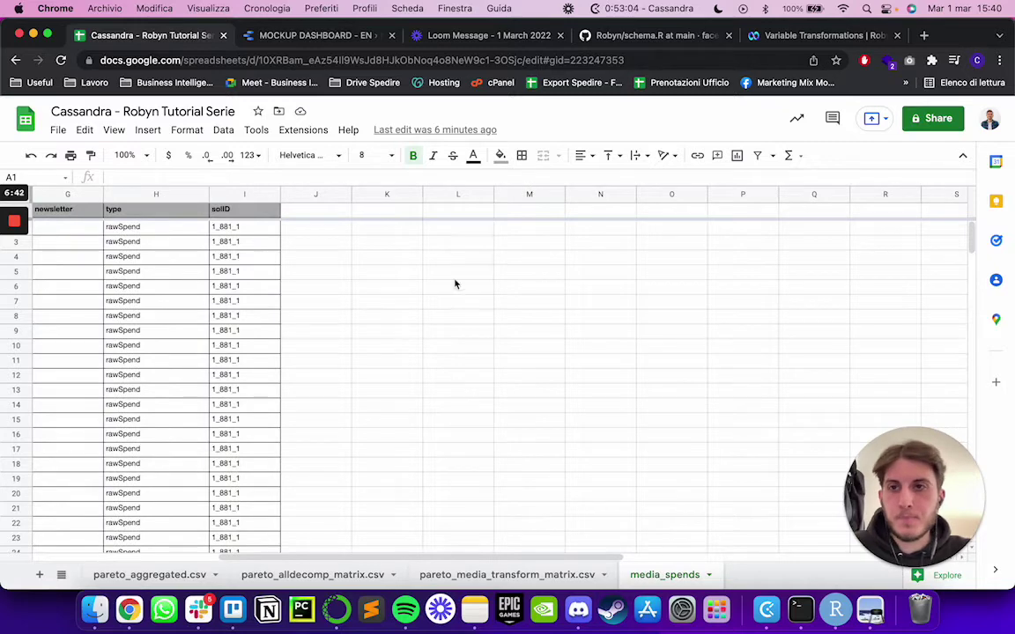
click(148, 130)
key(Escape)
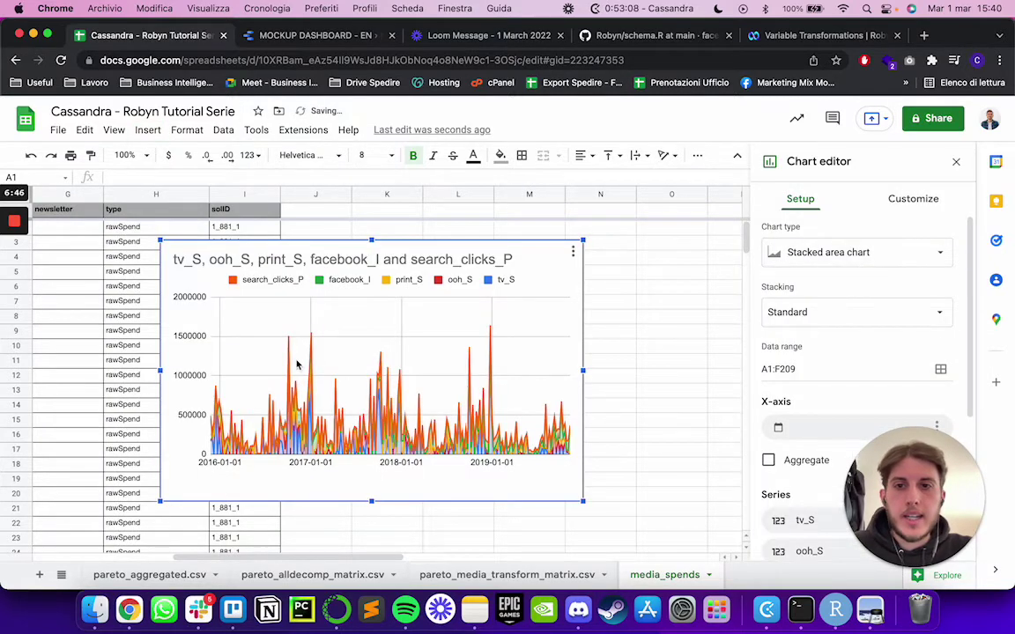
drag(350, 320, 501, 308)
Step: Select the date and media spend columns, A1:F209, in the media_spends sheet
scroll(453, 336, left, 10)
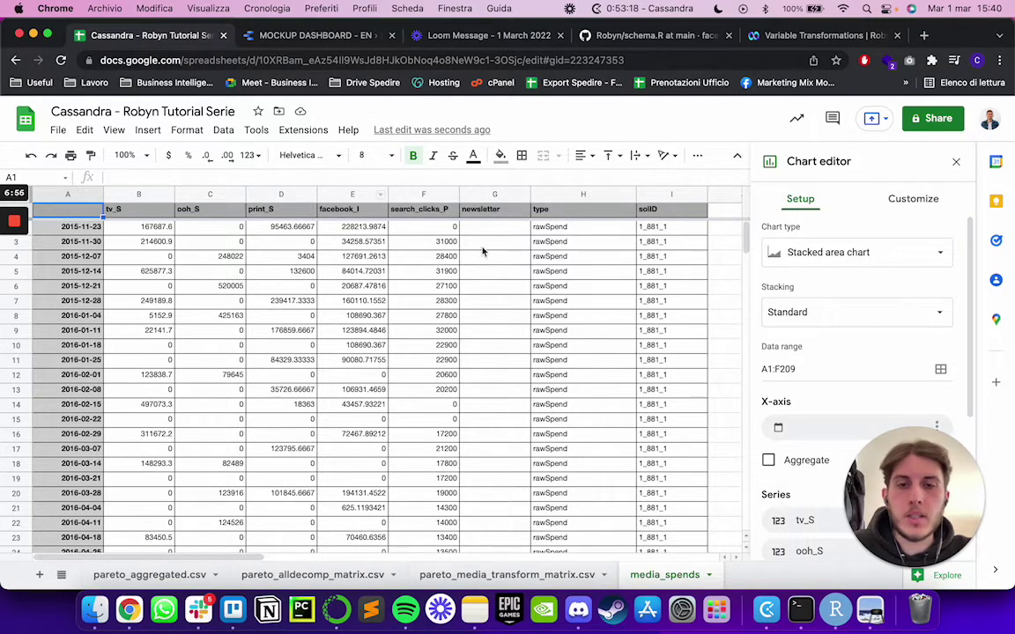
scroll(475, 344, down, 20)
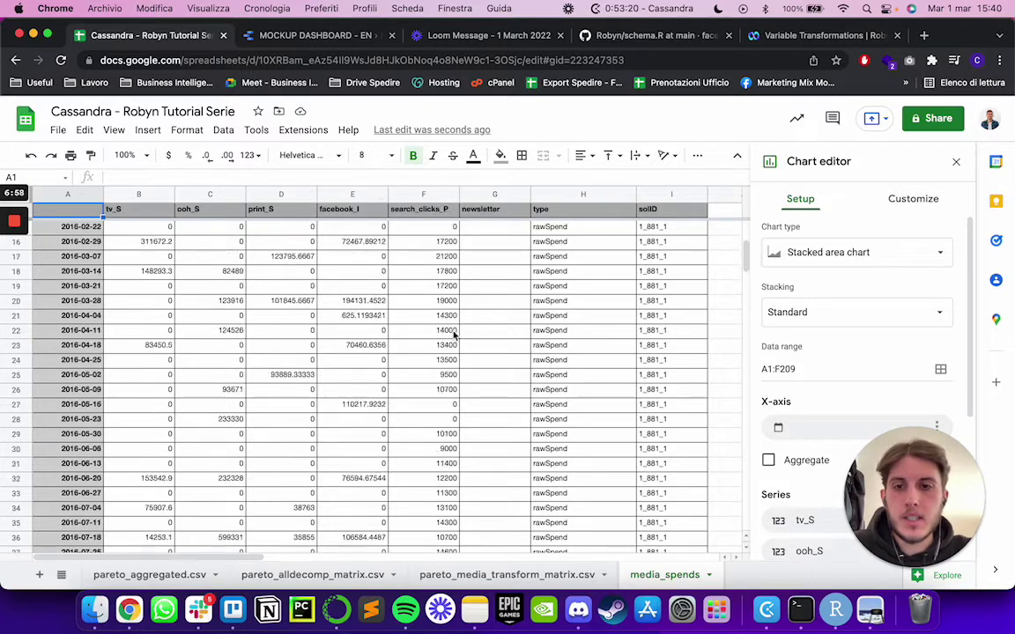
scroll(454, 346, down, 2)
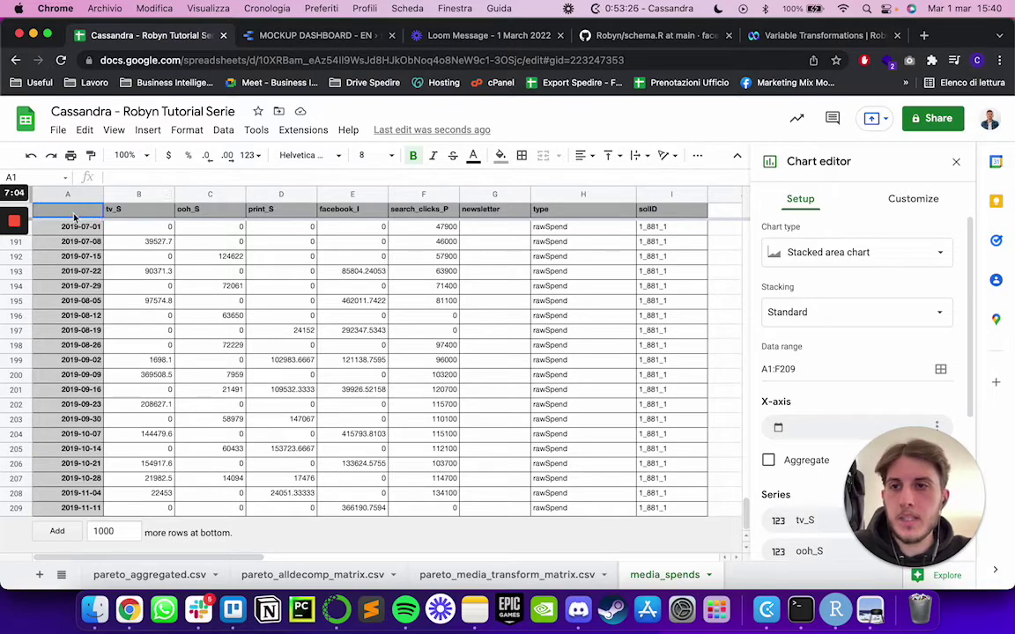
drag(75, 216, 432, 628)
scroll(493, 529, up, 10)
click(736, 155)
scroll(846, 370, up, 20)
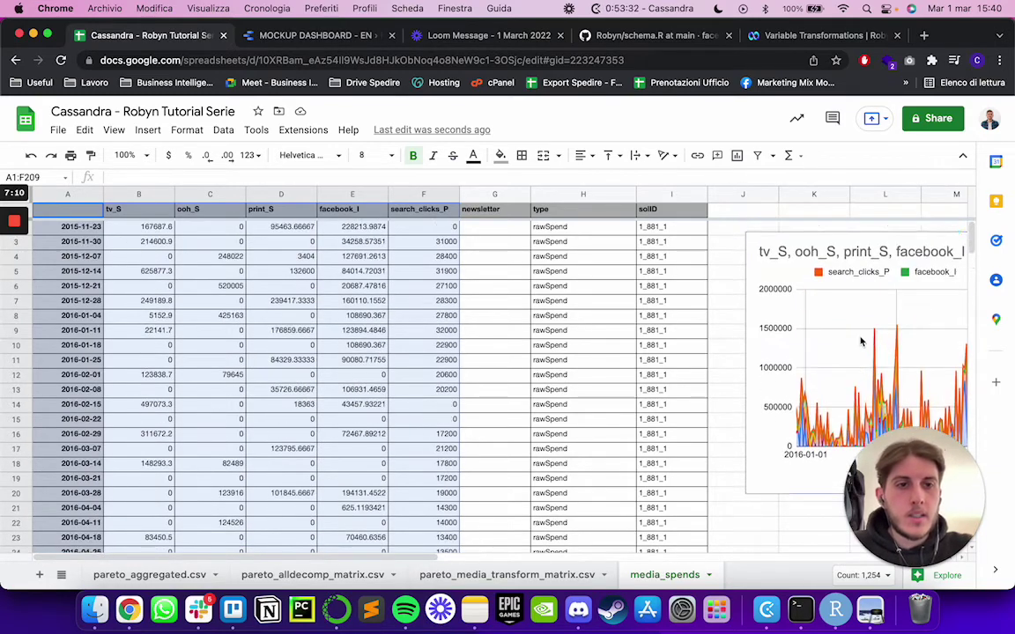
Step: Review the spend chart's setup, choose the unnamed date column as its X-axis, and close the chart editor
double_click(862, 341)
click(803, 205)
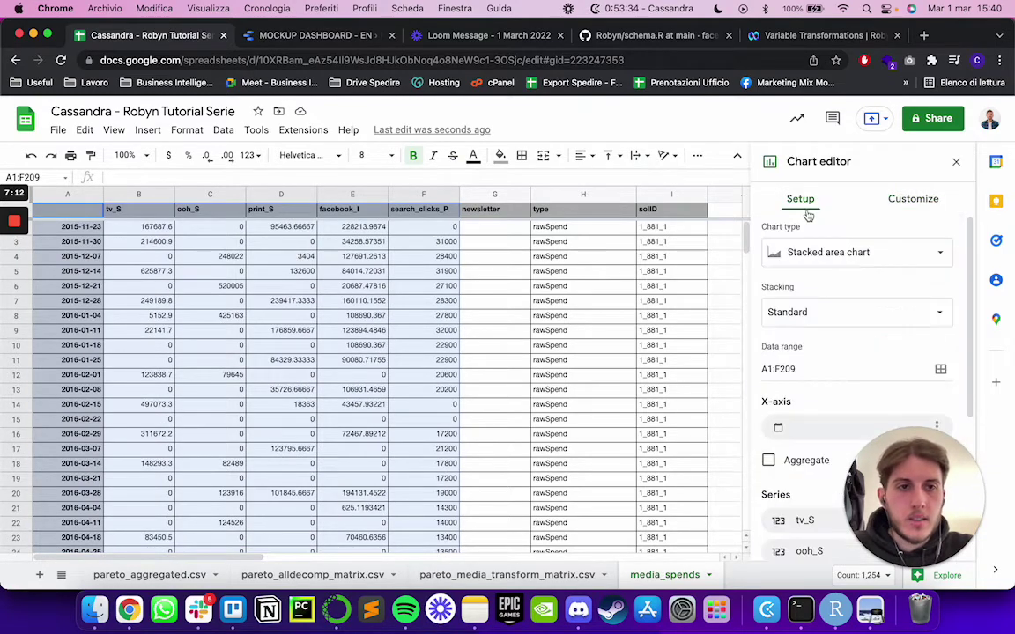
scroll(850, 356, down, 1)
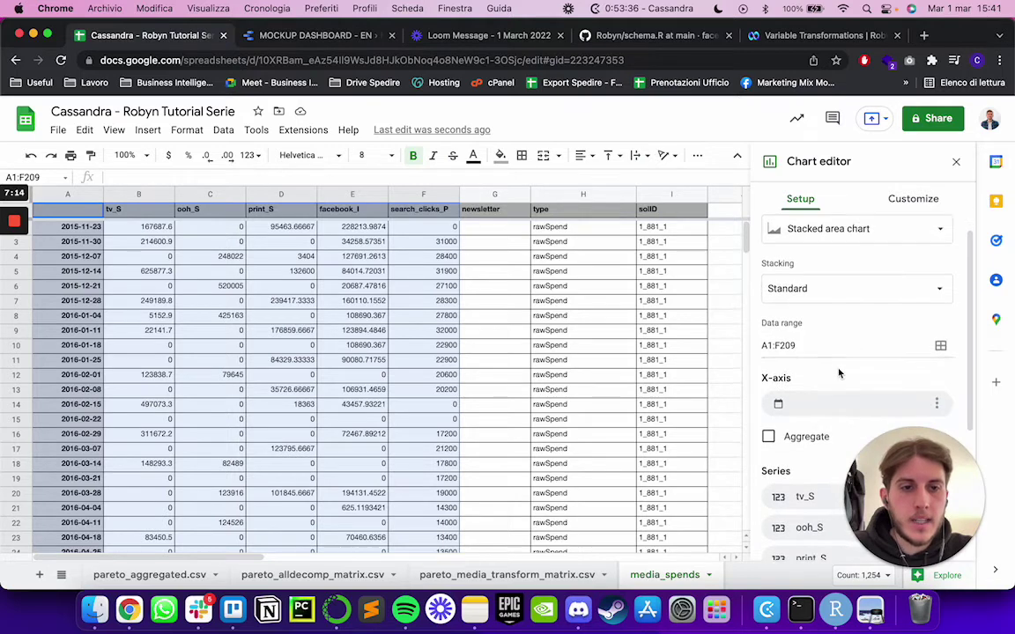
scroll(839, 374, down, 5)
scroll(825, 304, up, 2)
click(822, 287)
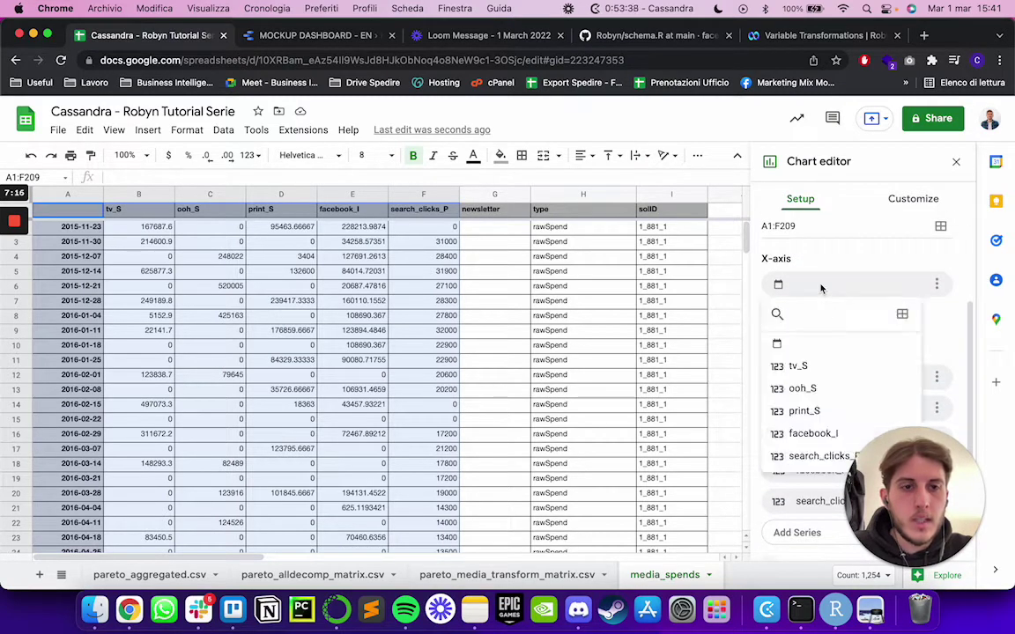
click(797, 343)
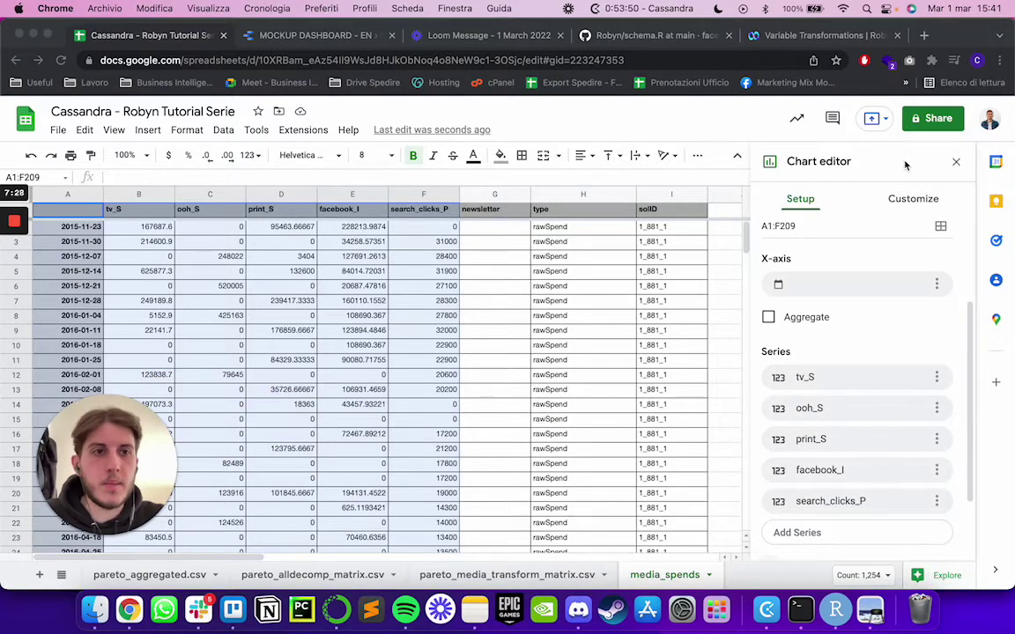
click(861, 152)
click(954, 163)
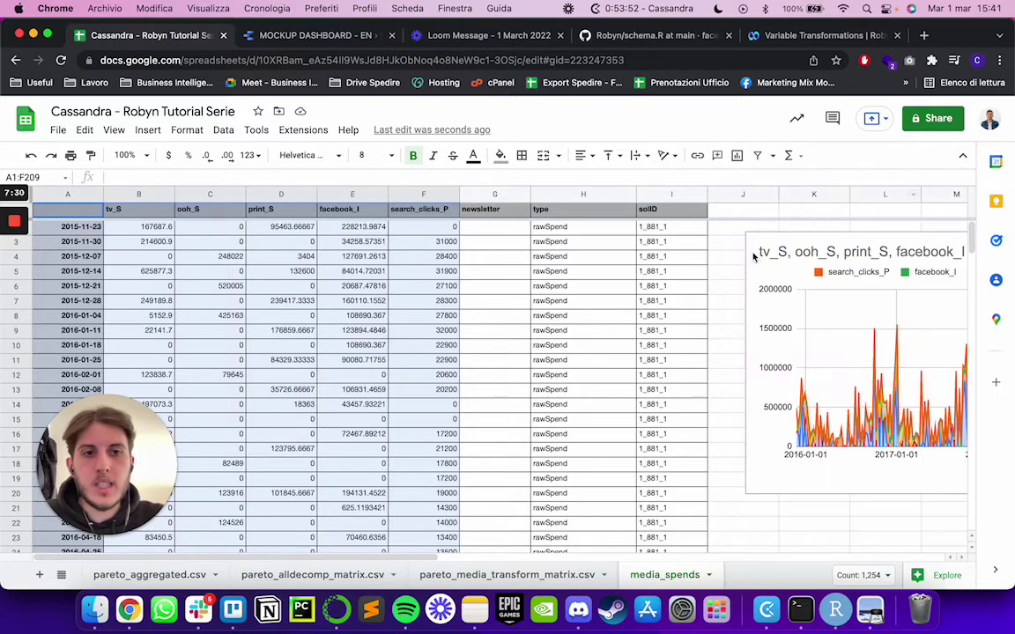
Step: Widen the spend chart by extending its right edge beyond column AA
scroll(701, 256, right, 5)
scroll(700, 256, up, 1)
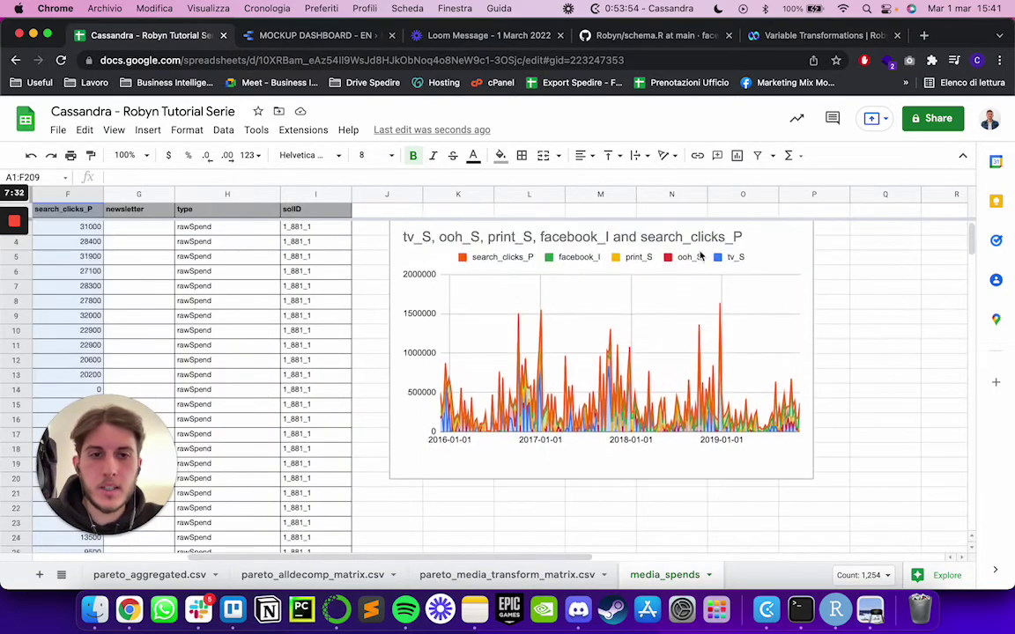
click(728, 290)
drag(811, 348, 968, 348)
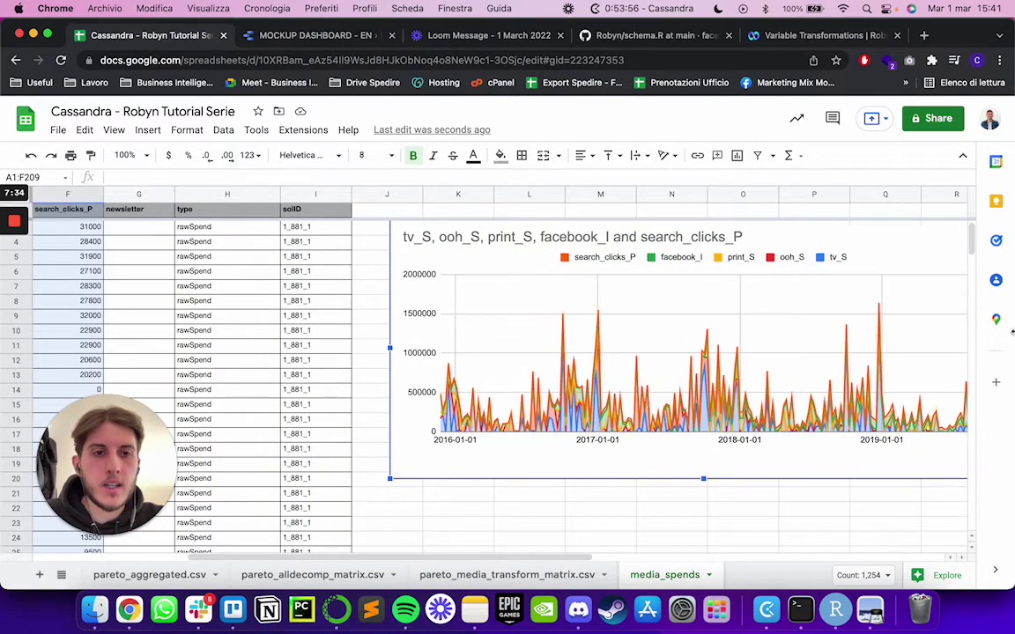
scroll(791, 333, right, 5)
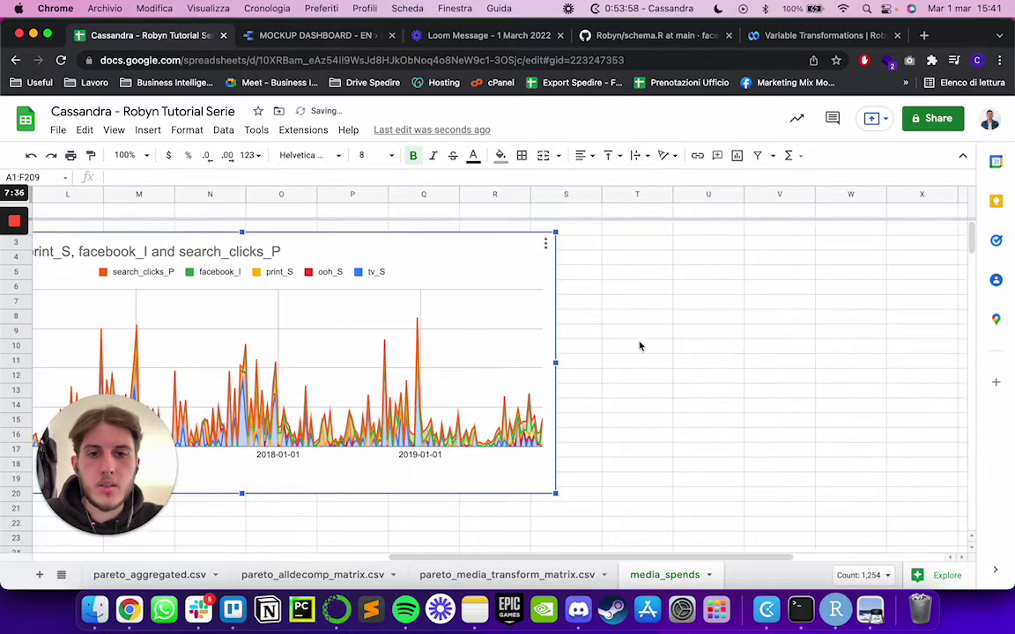
drag(564, 363, 1004, 363)
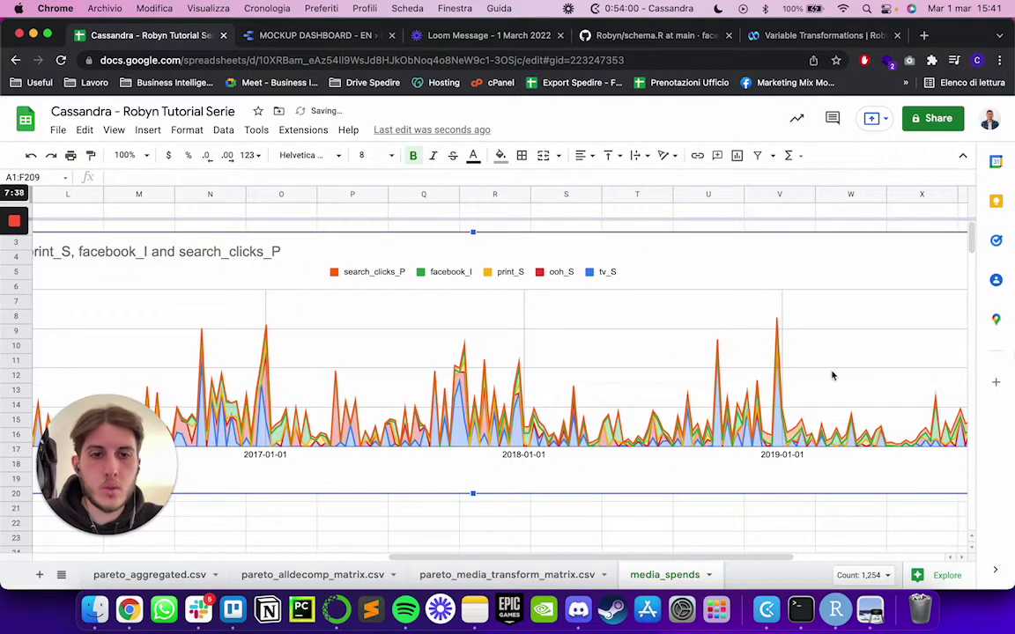
scroll(802, 369, right, 2)
scroll(802, 368, right, 1)
drag(802, 368, 1004, 362)
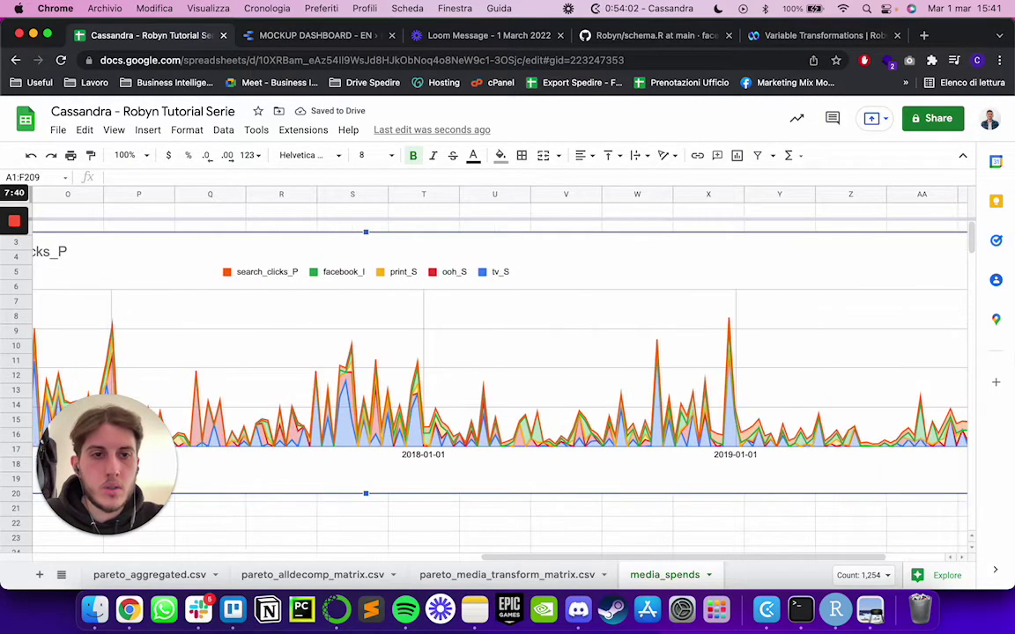
Step: Examine the widened spend chart for how each channel's spend varies over time from 2016 to 2019
scroll(385, 356, left, 5)
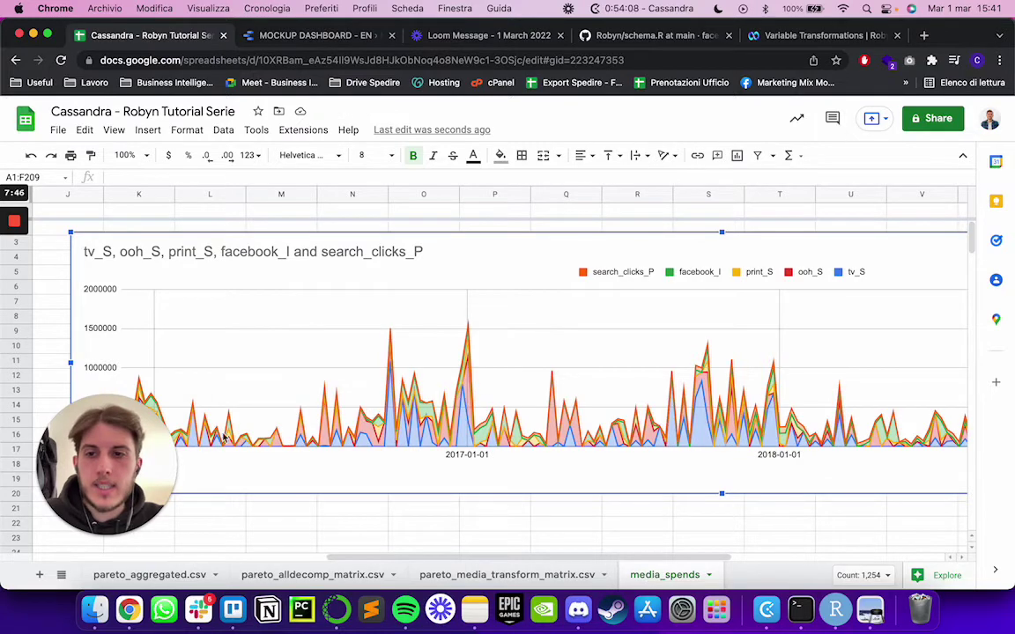
drag(159, 440, 132, 472)
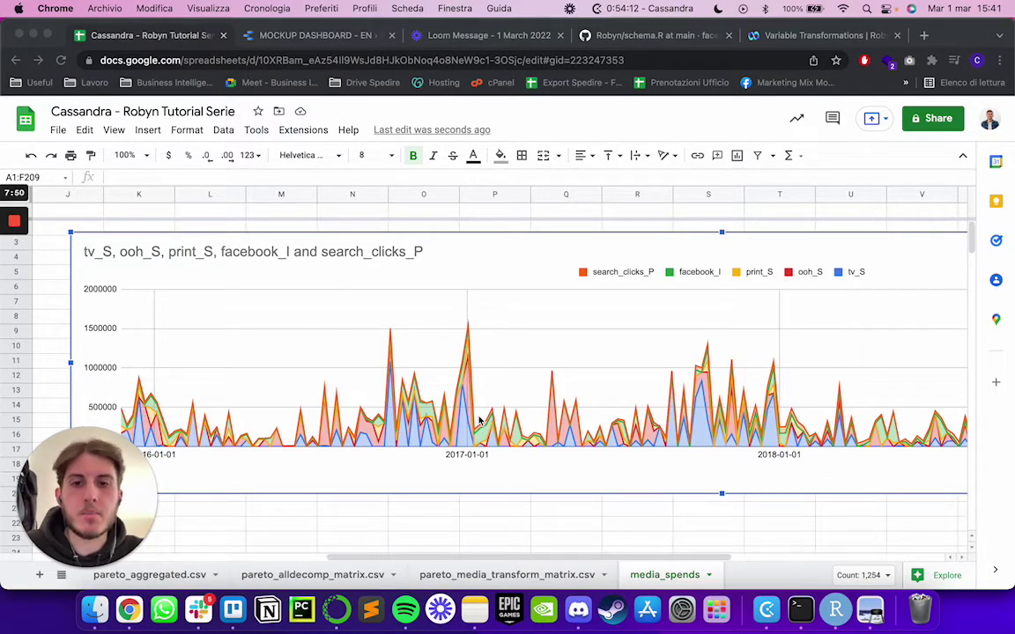
click(652, 388)
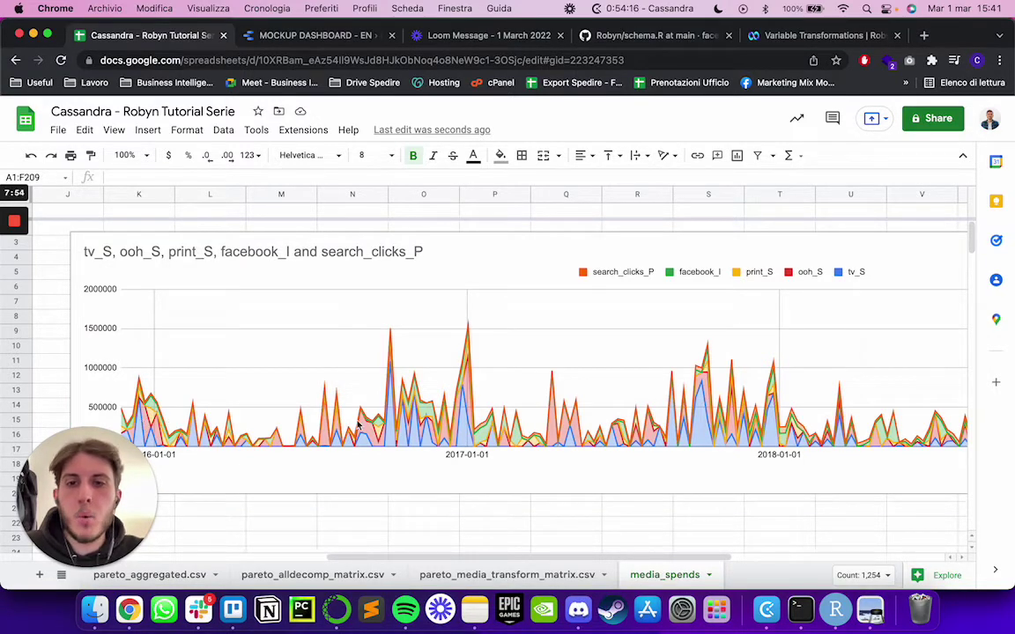
click(392, 426)
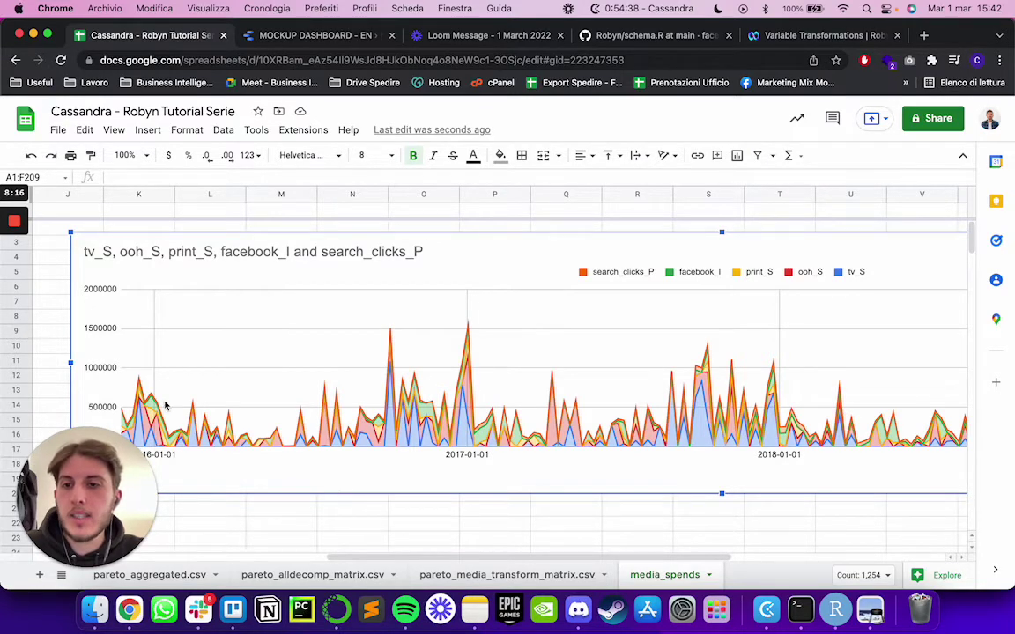
mouse_move(163, 407)
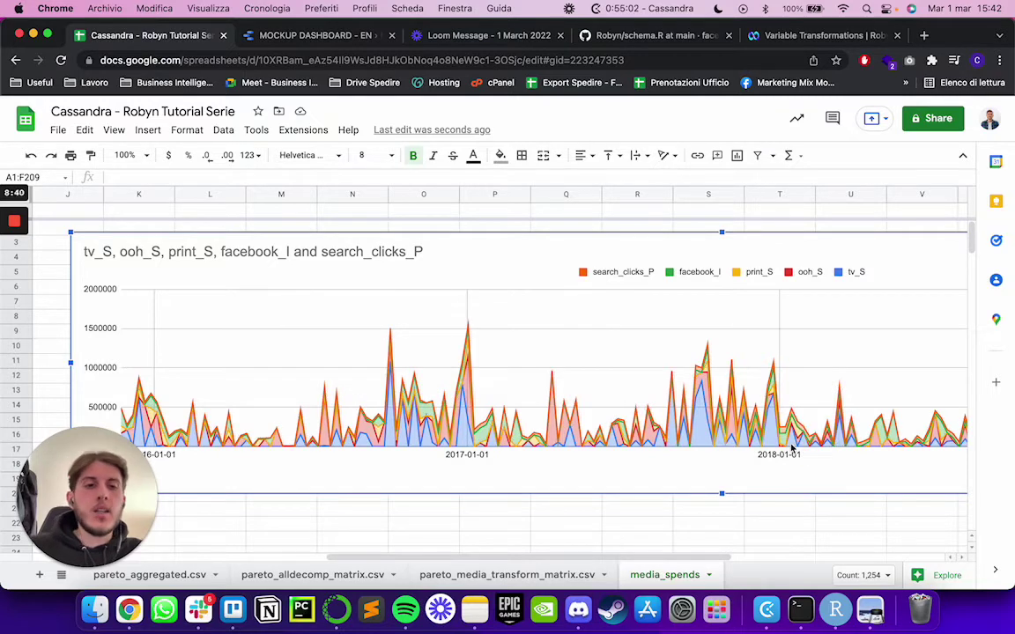
scroll(748, 409, right, 5)
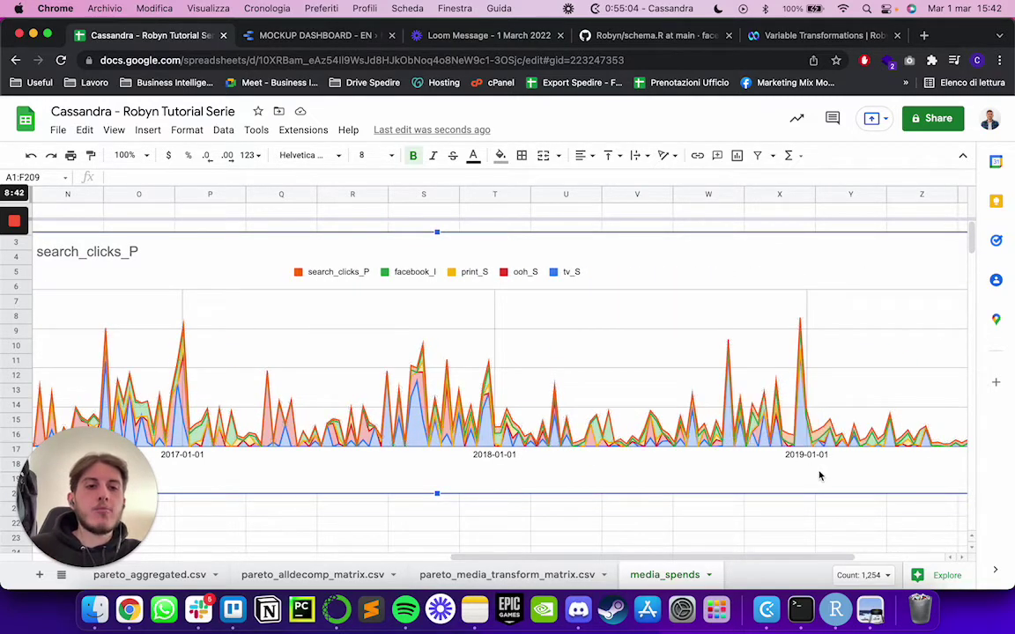
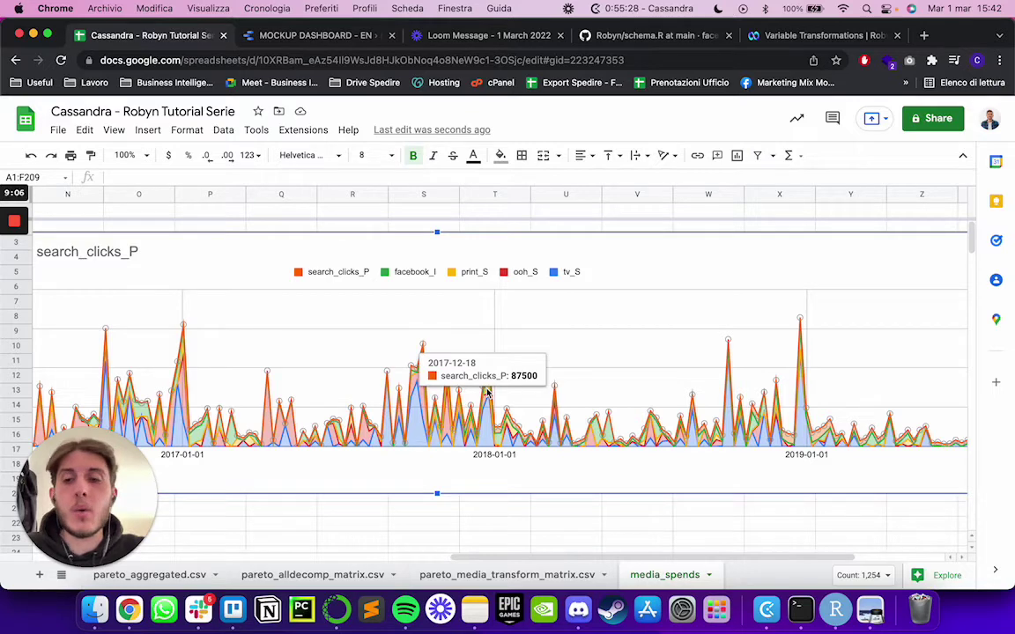
scroll(345, 329, left, 3)
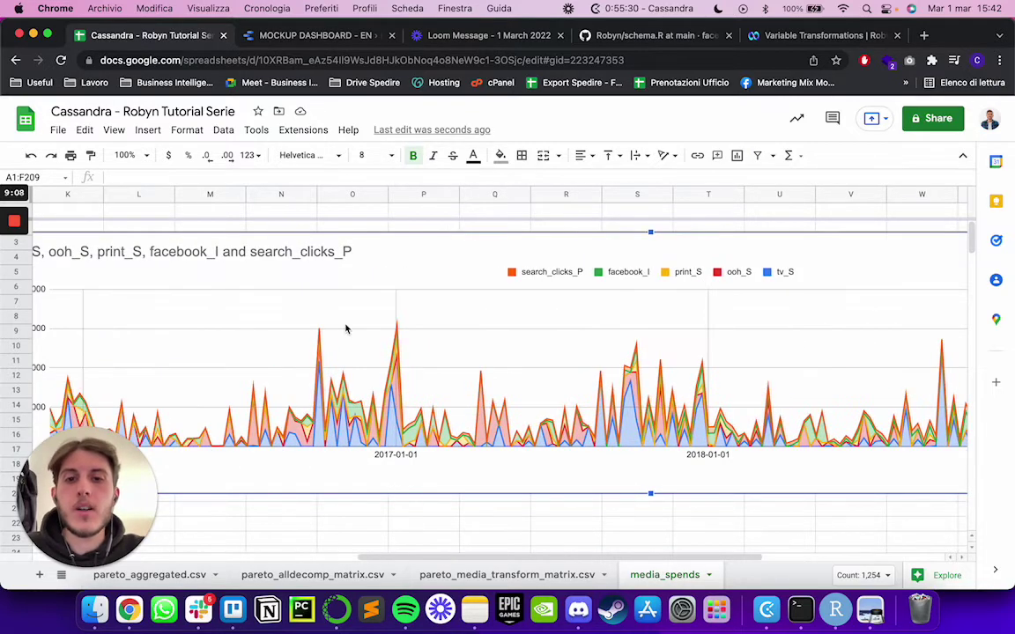
scroll(345, 329, left, 4)
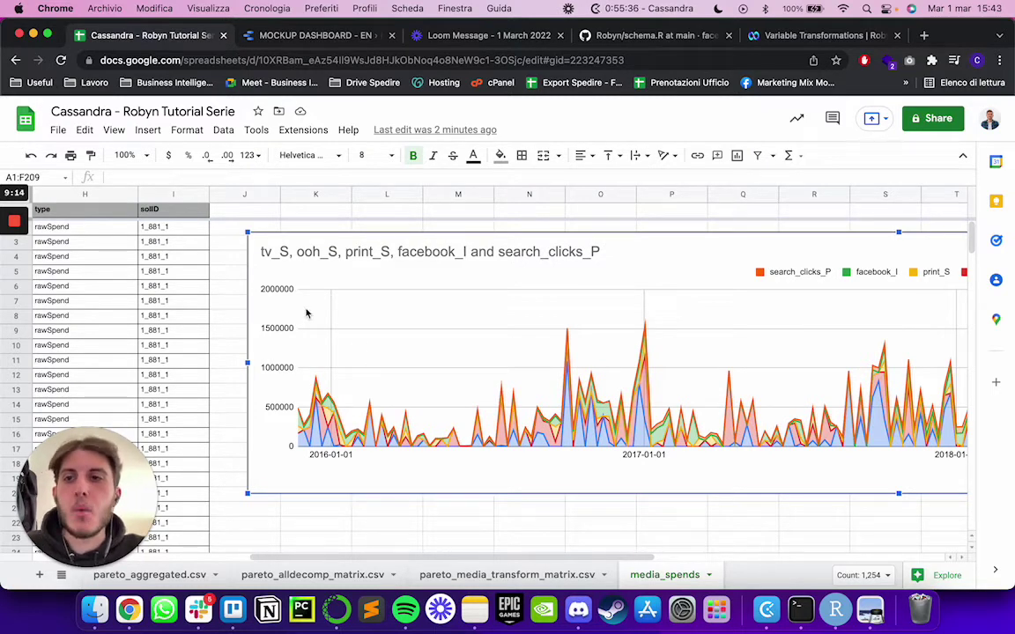
Step: Compare the pareto_alldecomp_matrix.csv and media_spends sheets, and view the spend, ROI and response columns in pareto_aggregated.csv
click(325, 572)
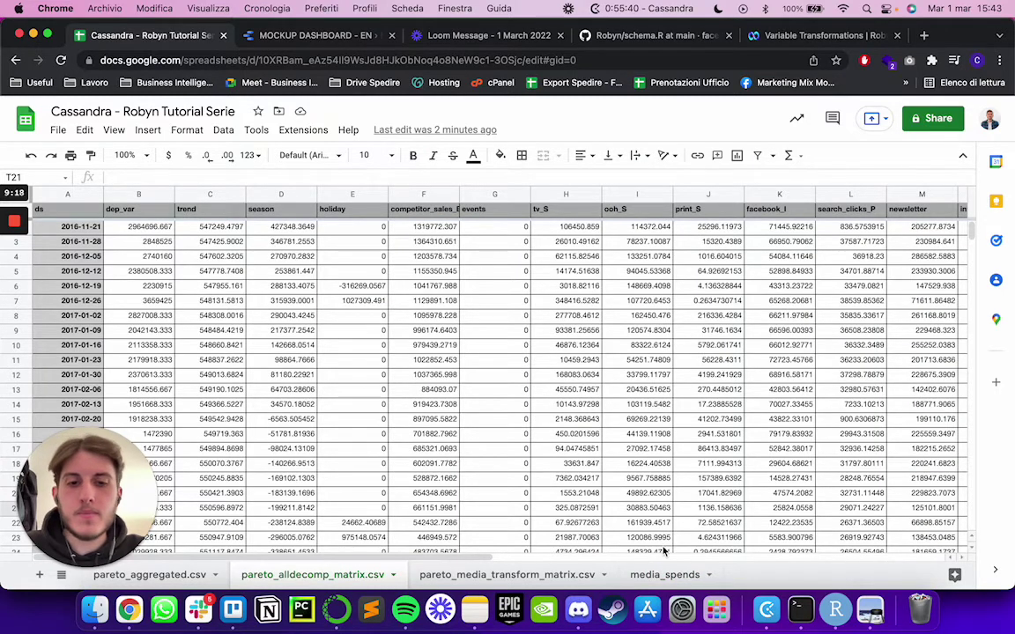
click(659, 574)
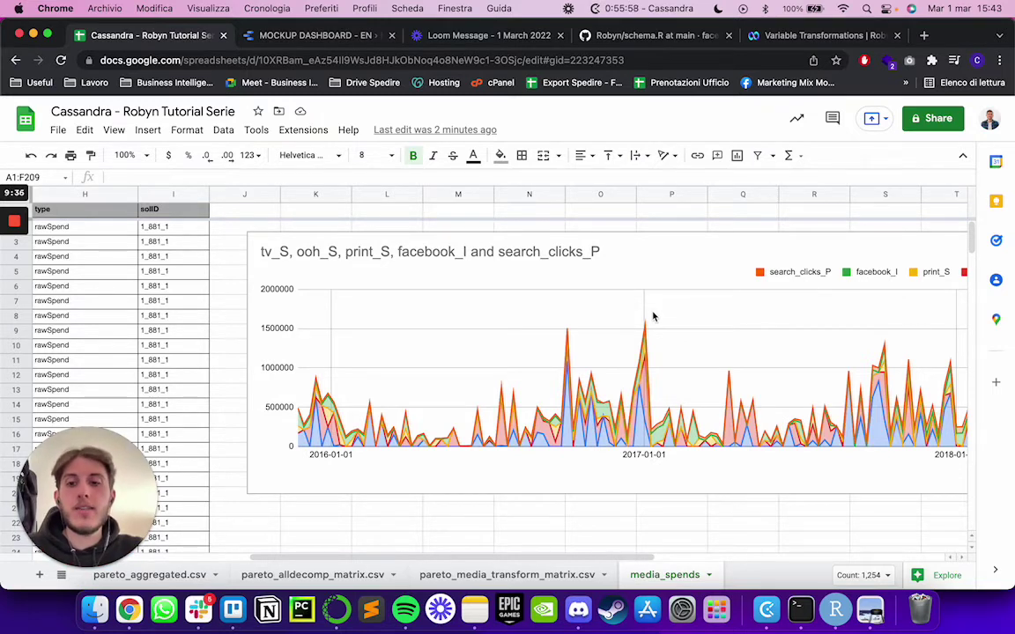
click(166, 574)
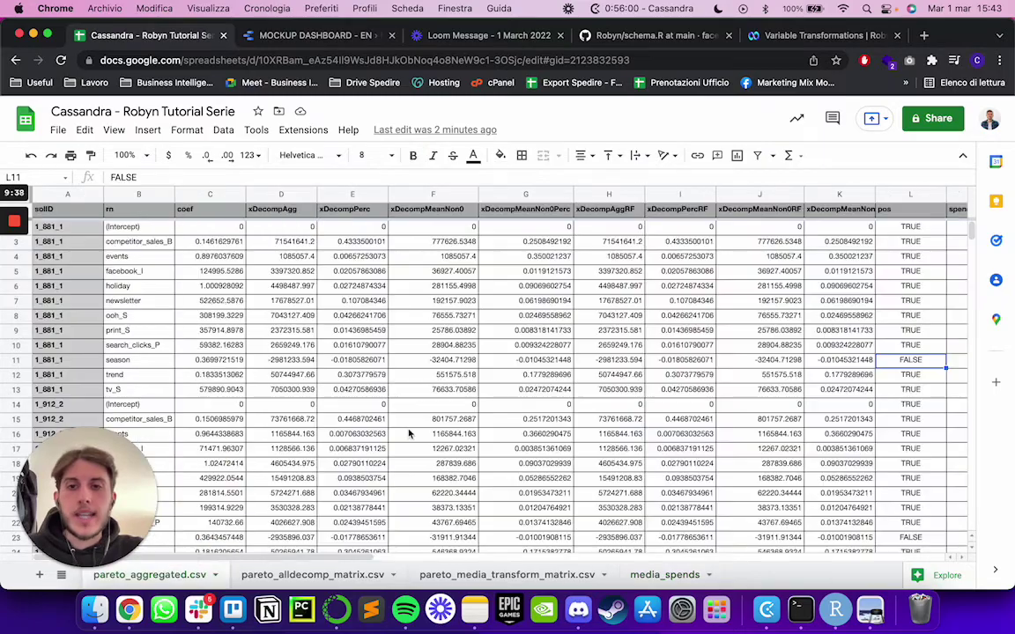
scroll(425, 432, right, 20)
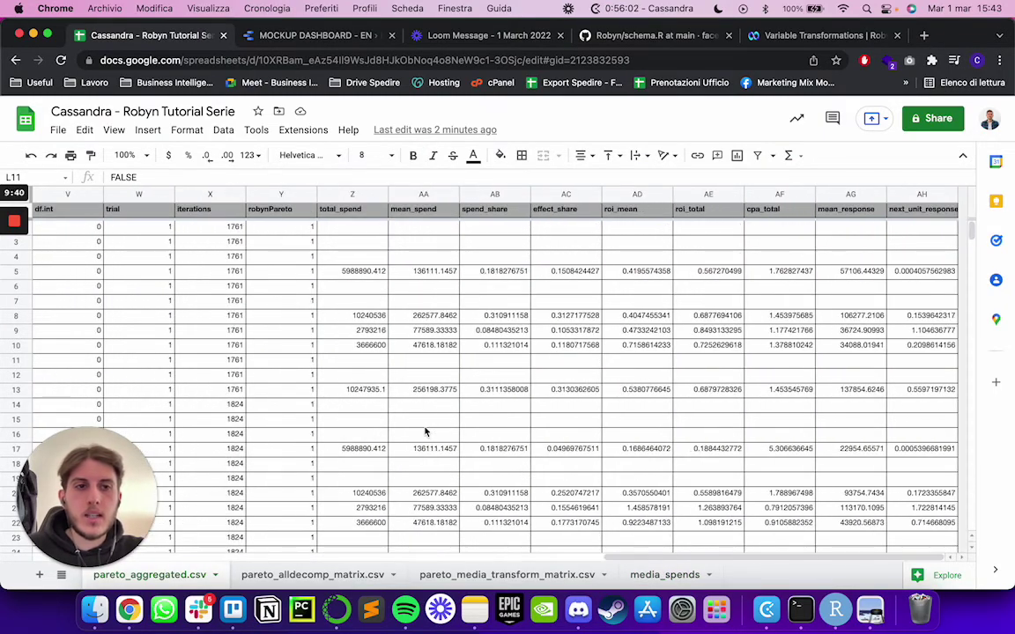
Step: Return to the pareto_alldecomp_matrix.csv sheet and select its response decomposition chart
click(349, 570)
scroll(449, 421, right, 15)
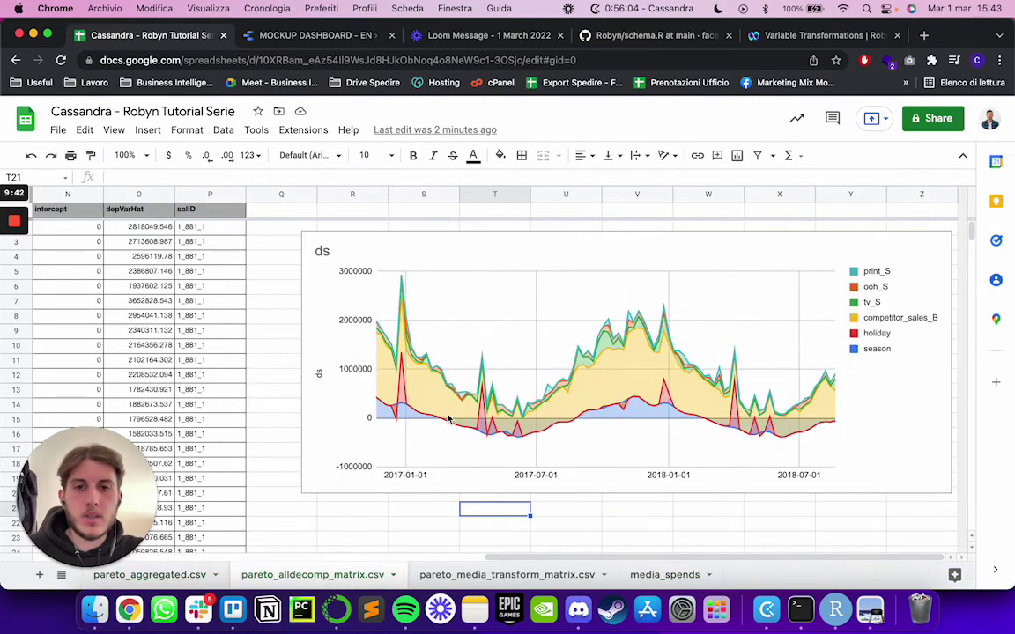
click(674, 374)
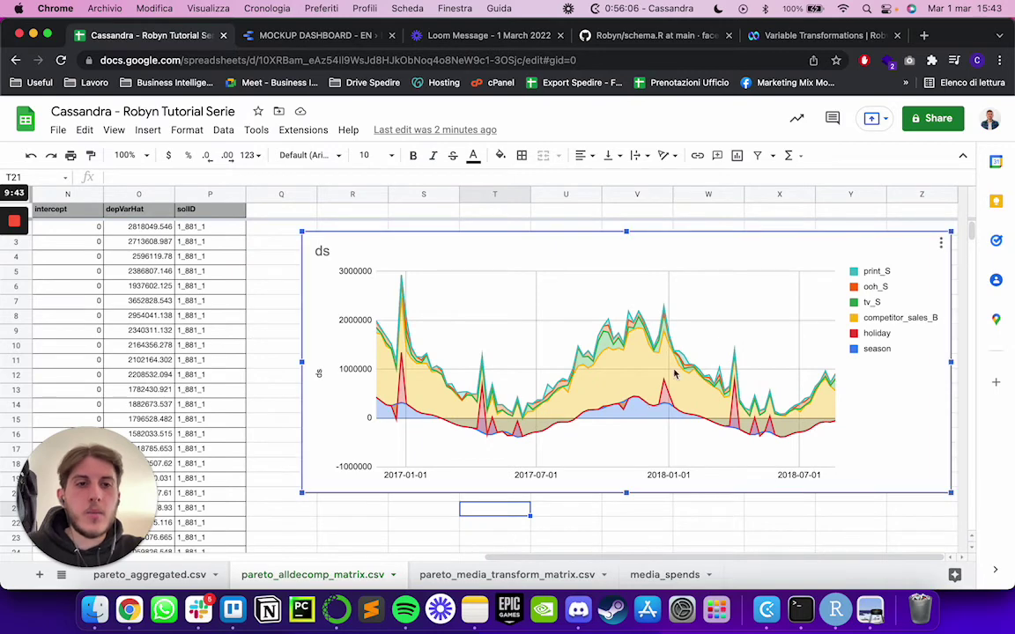
Step: Add the facebook_I and search_clicks_P series to the response decomposition chart
double_click(723, 328)
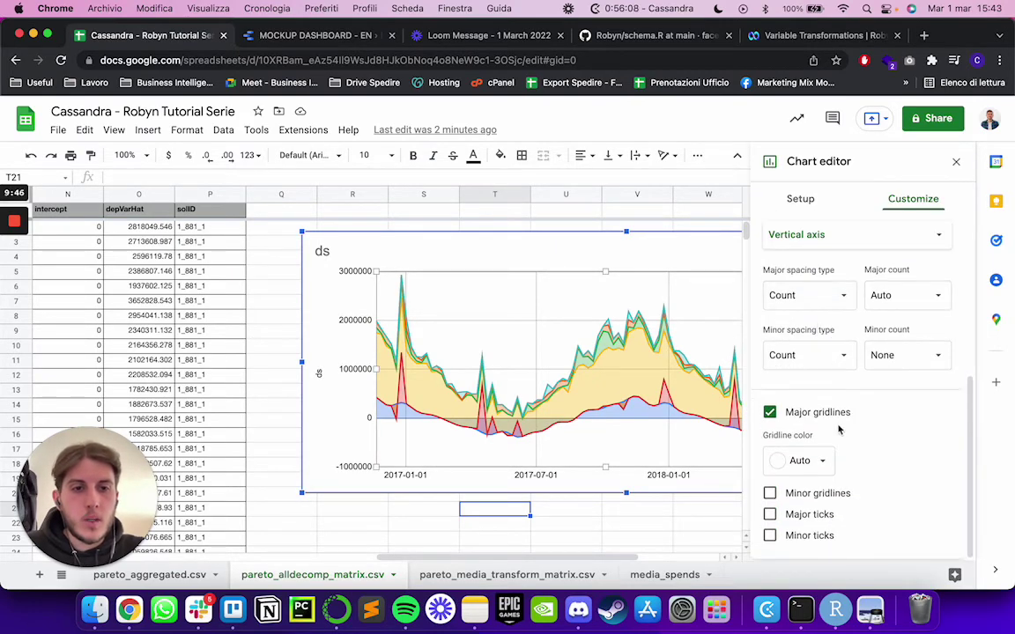
scroll(798, 344, up, 3)
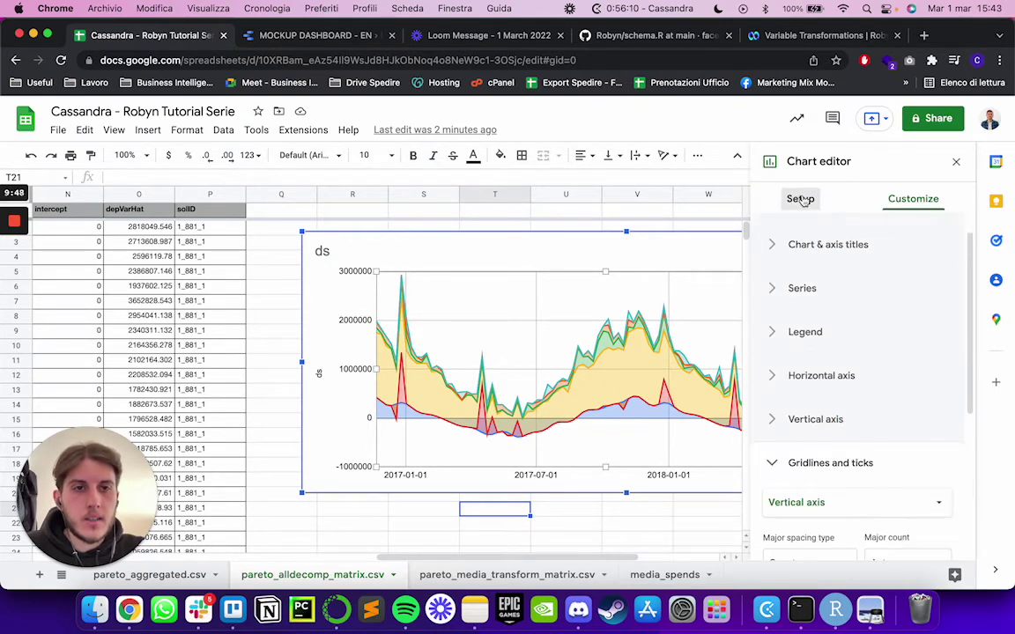
click(802, 200)
scroll(850, 332, down, 5)
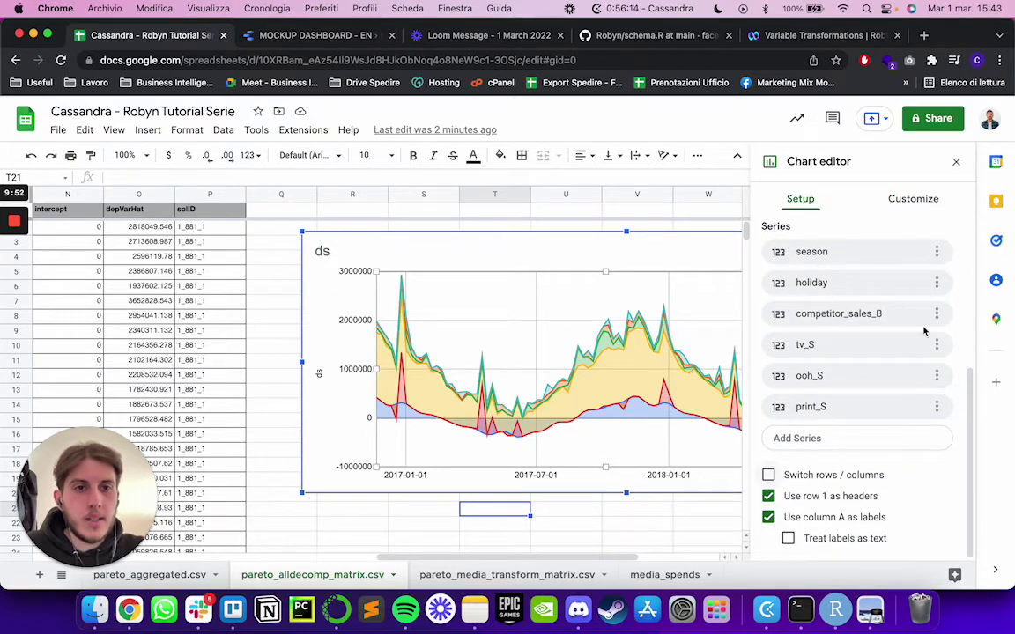
click(812, 437)
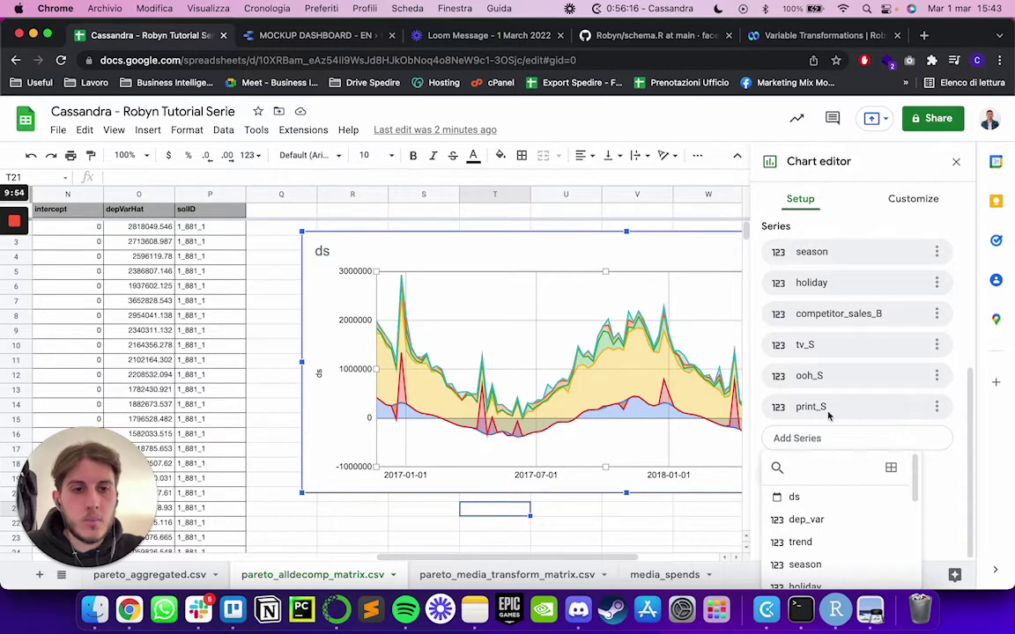
scroll(830, 490, down, 3)
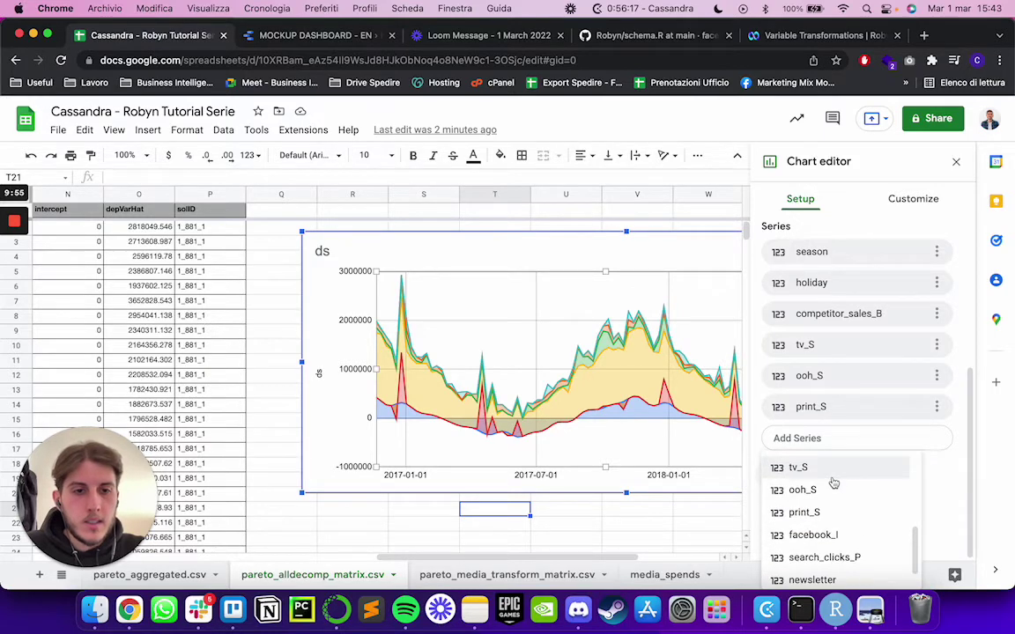
click(824, 536)
click(812, 467)
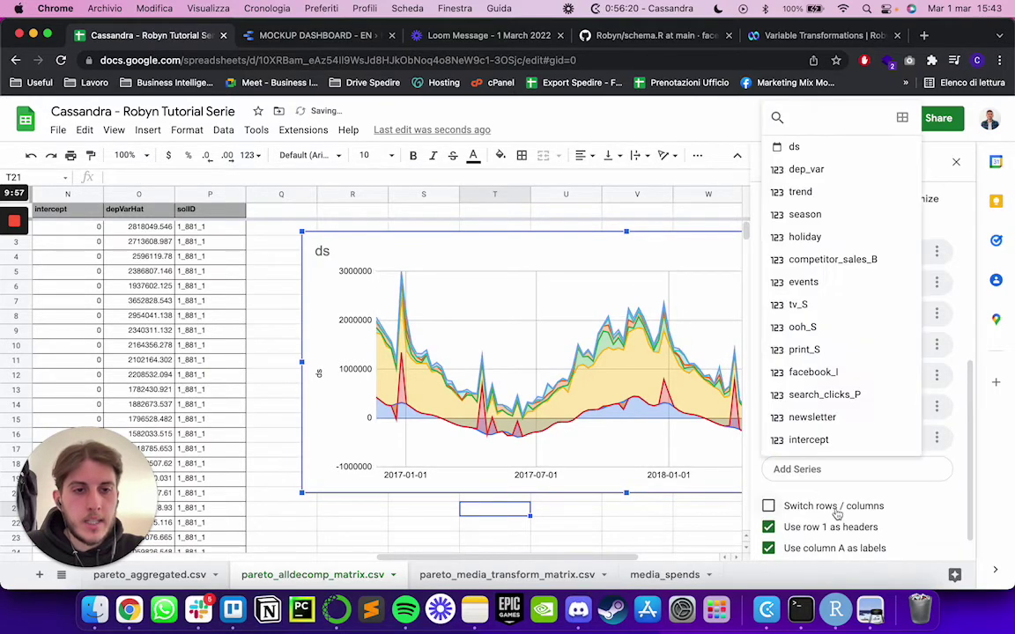
click(837, 397)
Step: Add dep_var as another series of the decomposition chart and close the chart editor
click(812, 499)
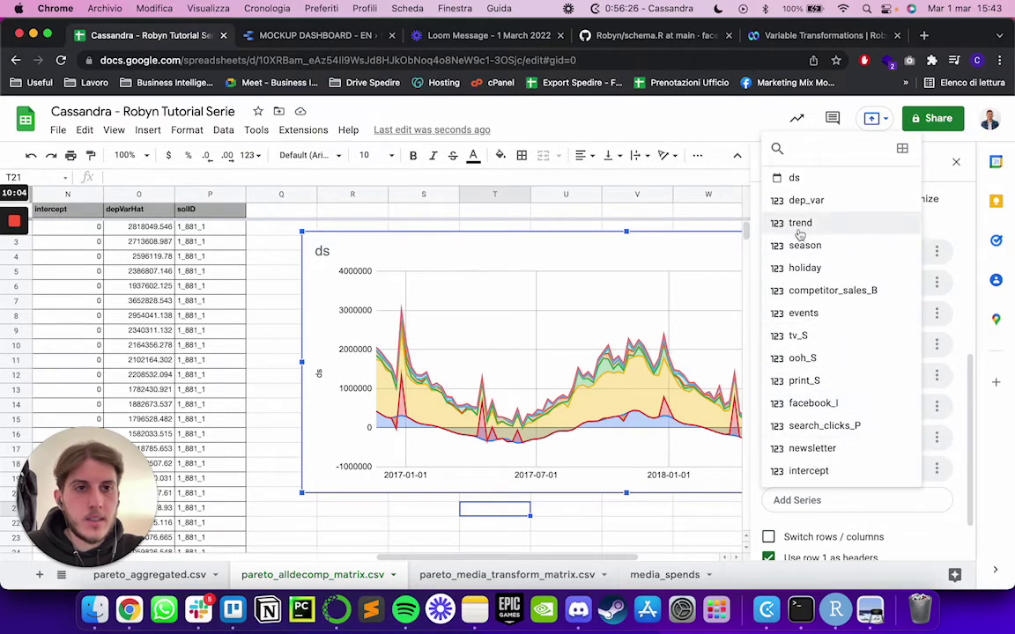
click(798, 200)
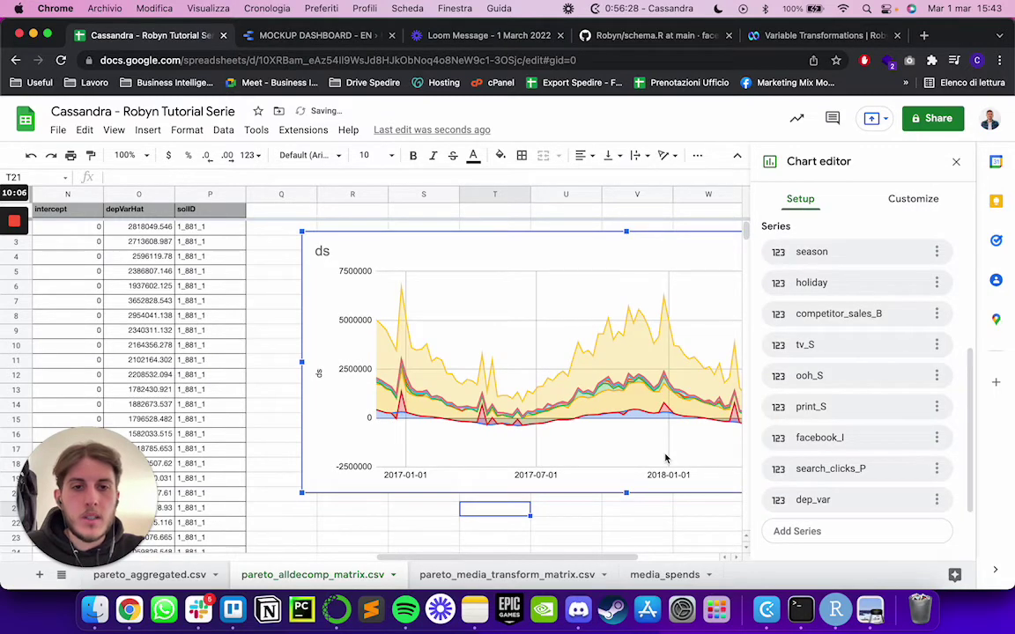
click(913, 198)
click(956, 161)
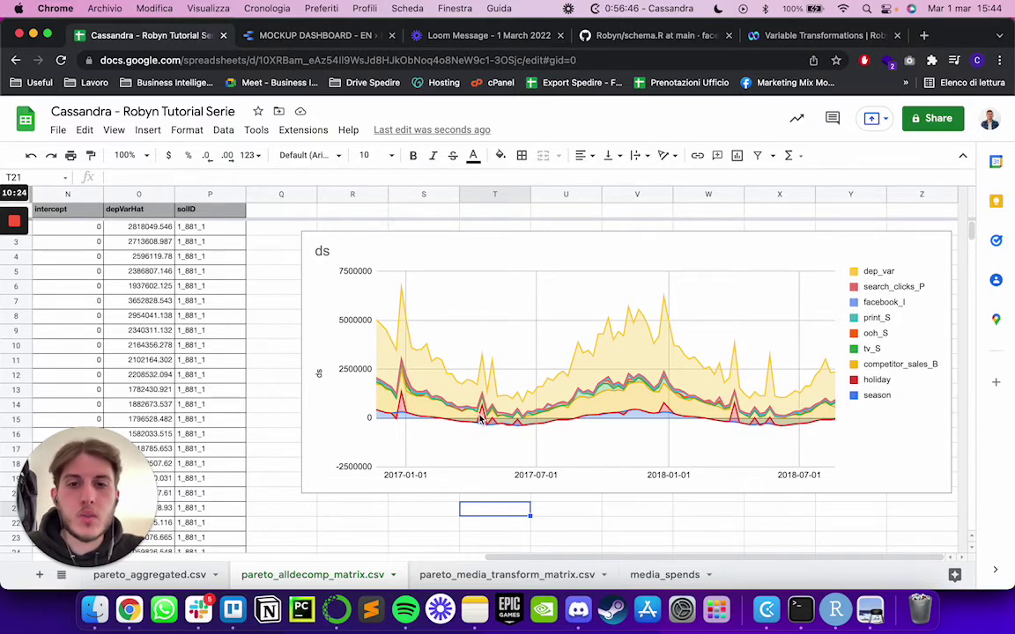
Step: Compare the response peaks in the pareto_alldecomp_matrix.csv chart with the spend peaks in the media_spends chart around the start of 2016 and 2017
click(414, 370)
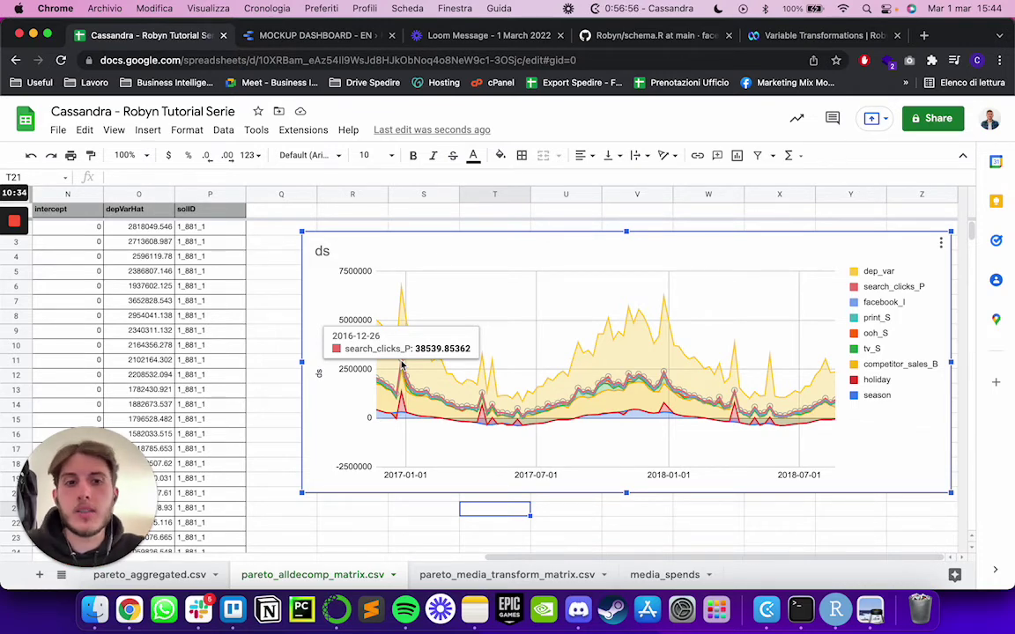
click(648, 574)
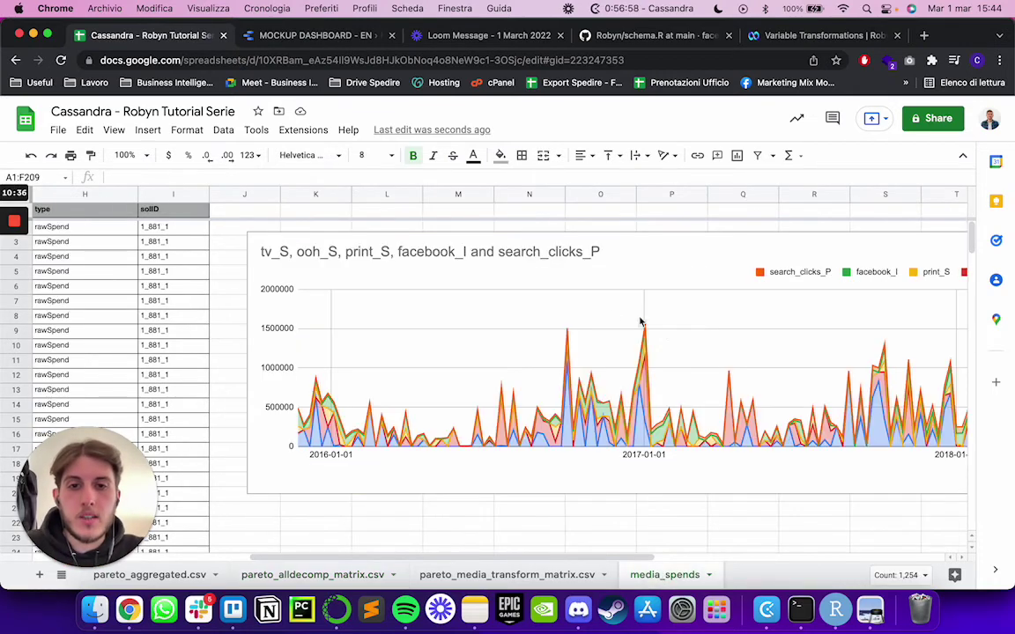
click(351, 365)
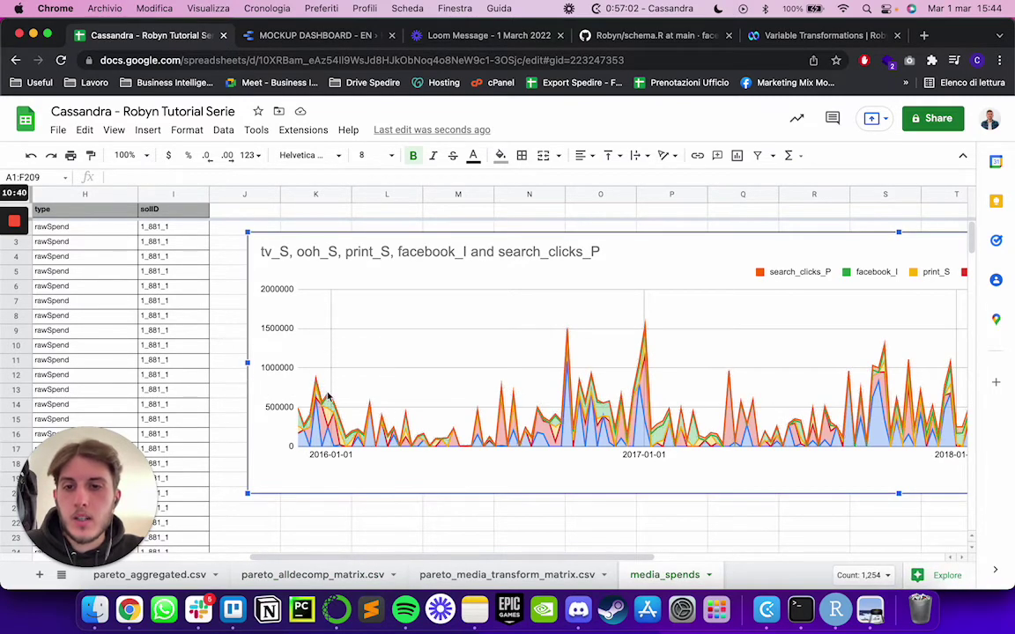
mouse_move(332, 400)
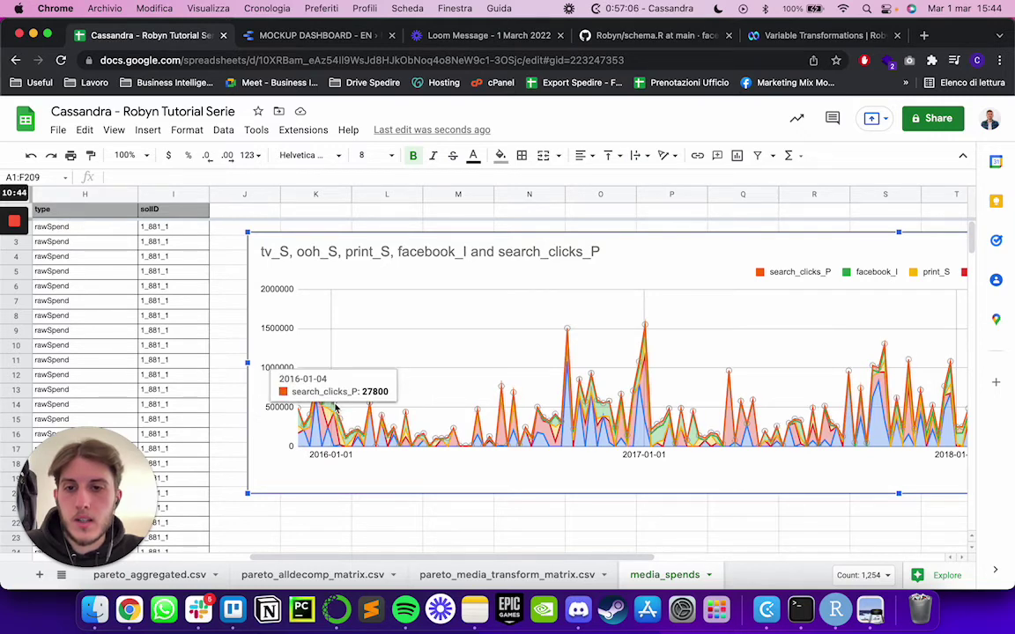
click(304, 576)
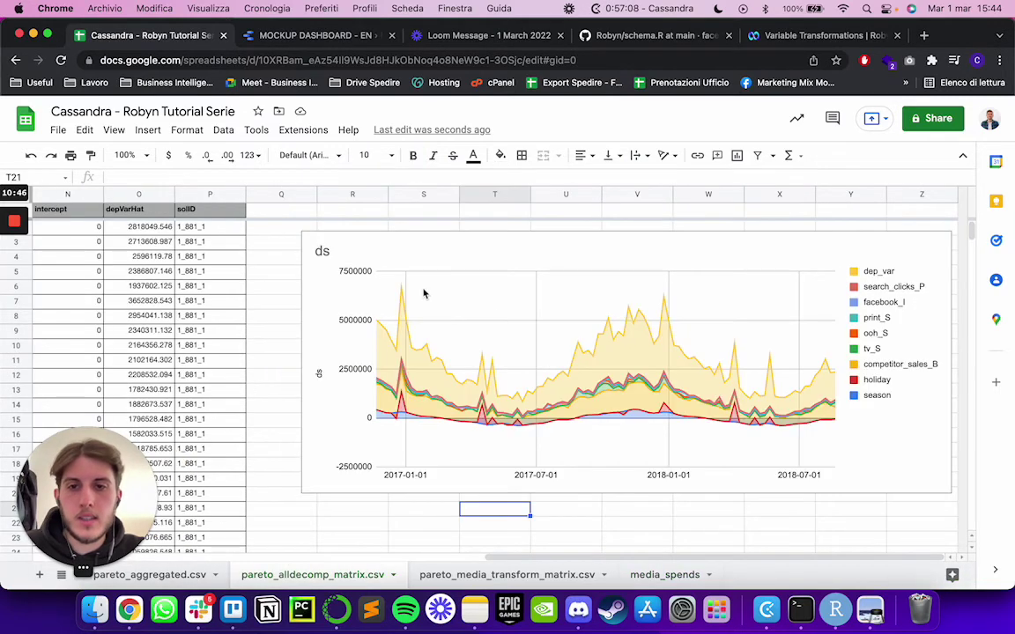
click(379, 304)
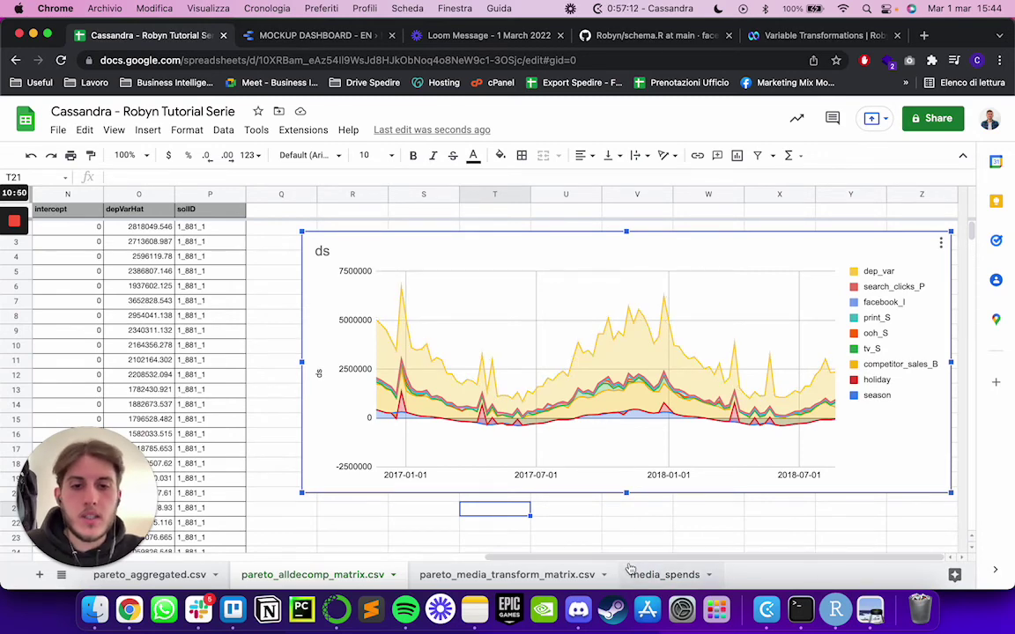
click(665, 574)
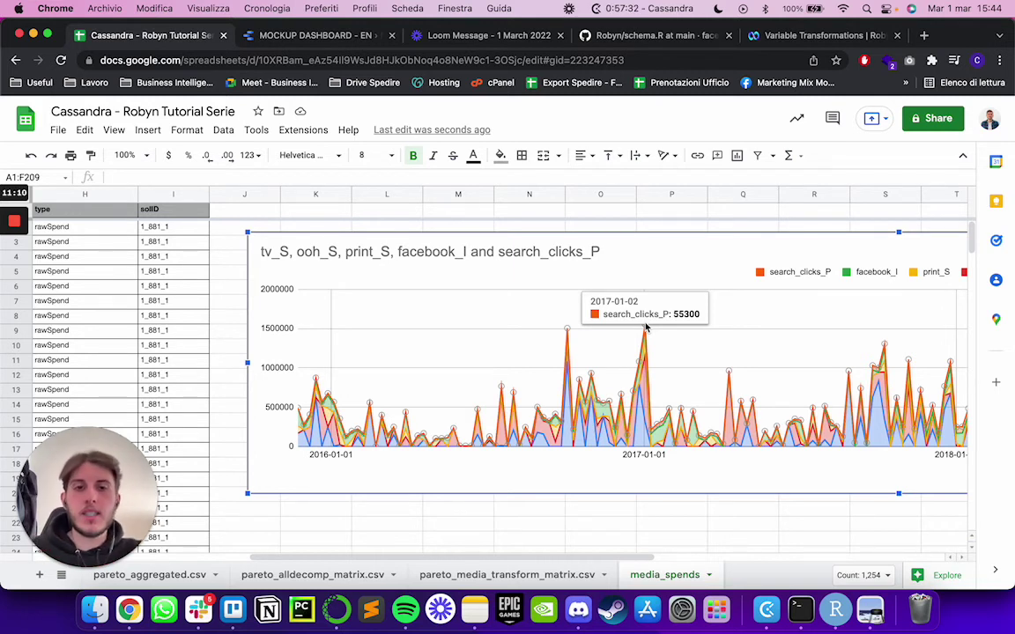
click(597, 500)
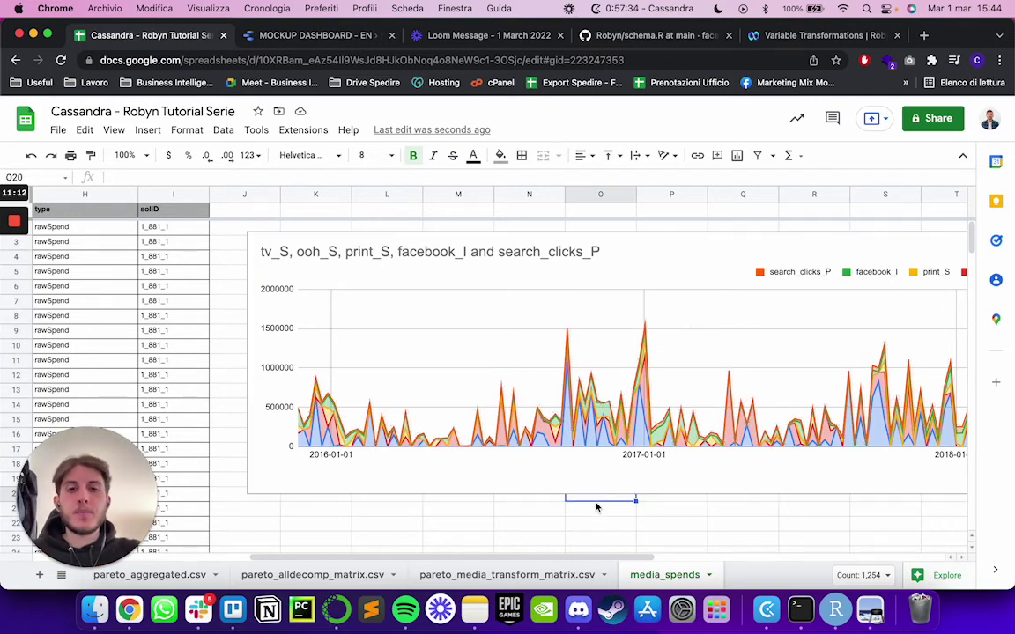